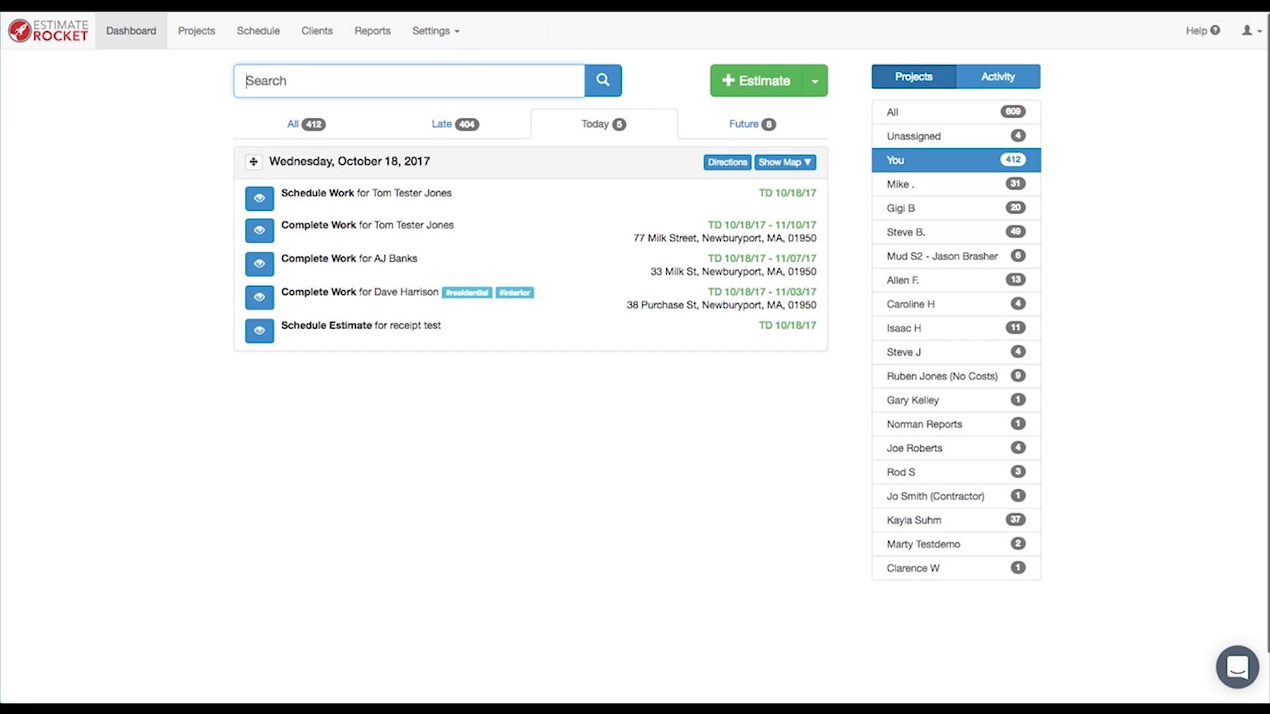
Step: Open the Basic Estimate Template from the email templates, review its fields and close it without saving
left_click(132, 5)
left_click(431, 32)
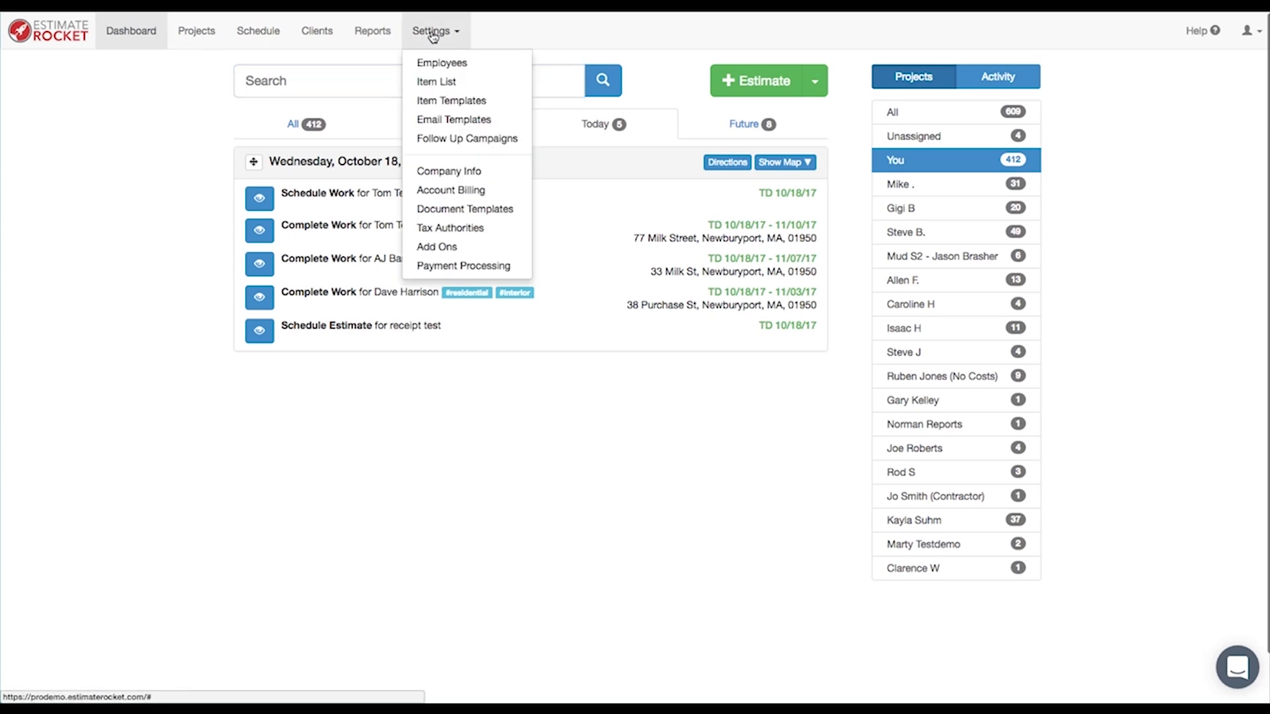
left_click(447, 120)
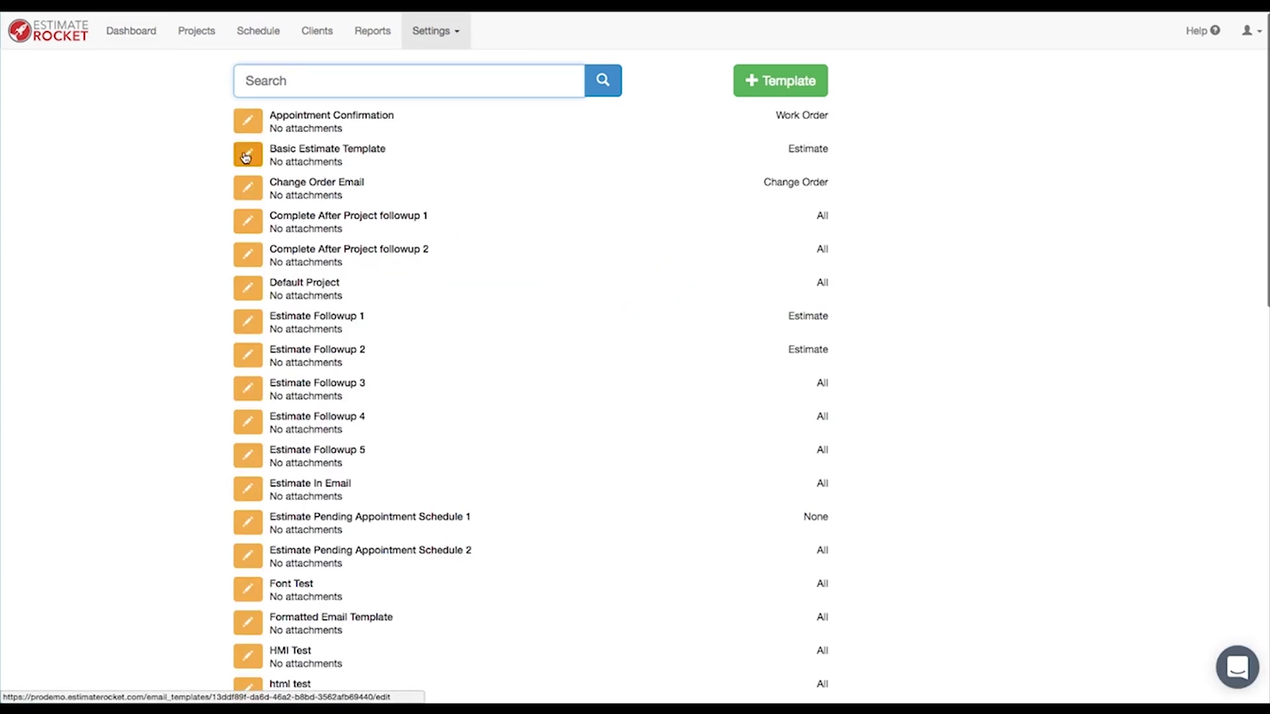
left_click(248, 156)
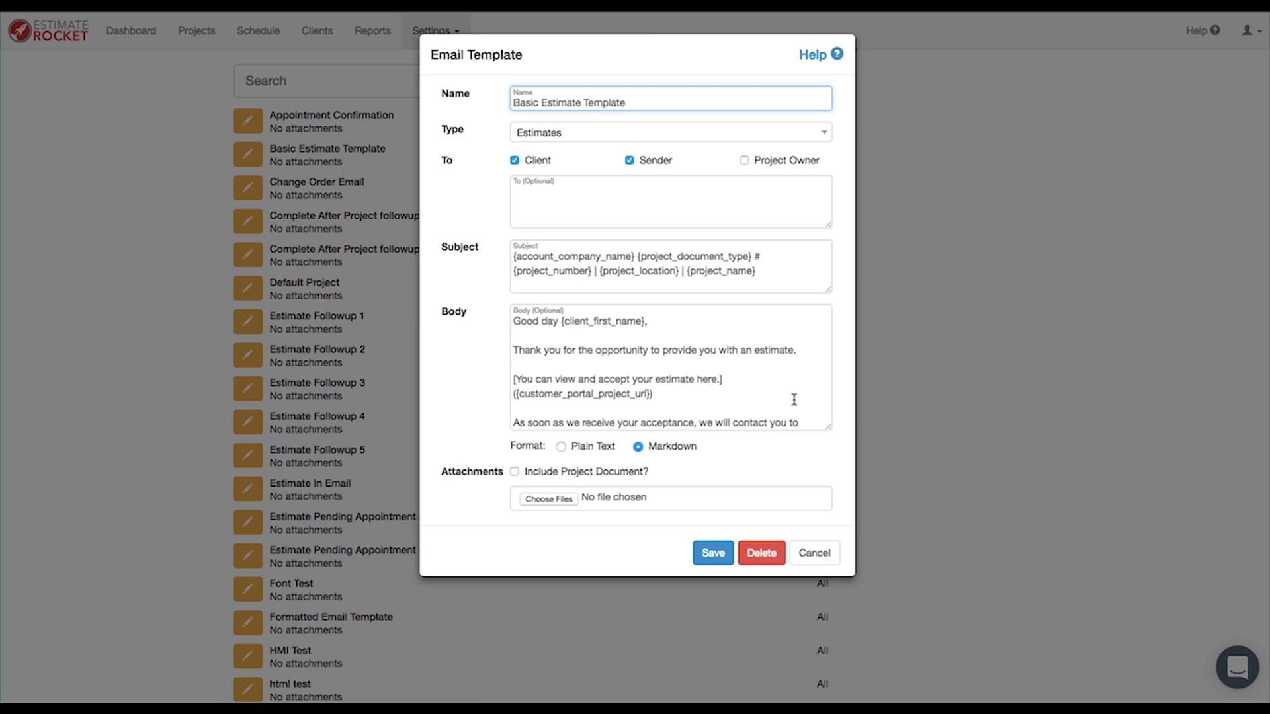
left_click(811, 563)
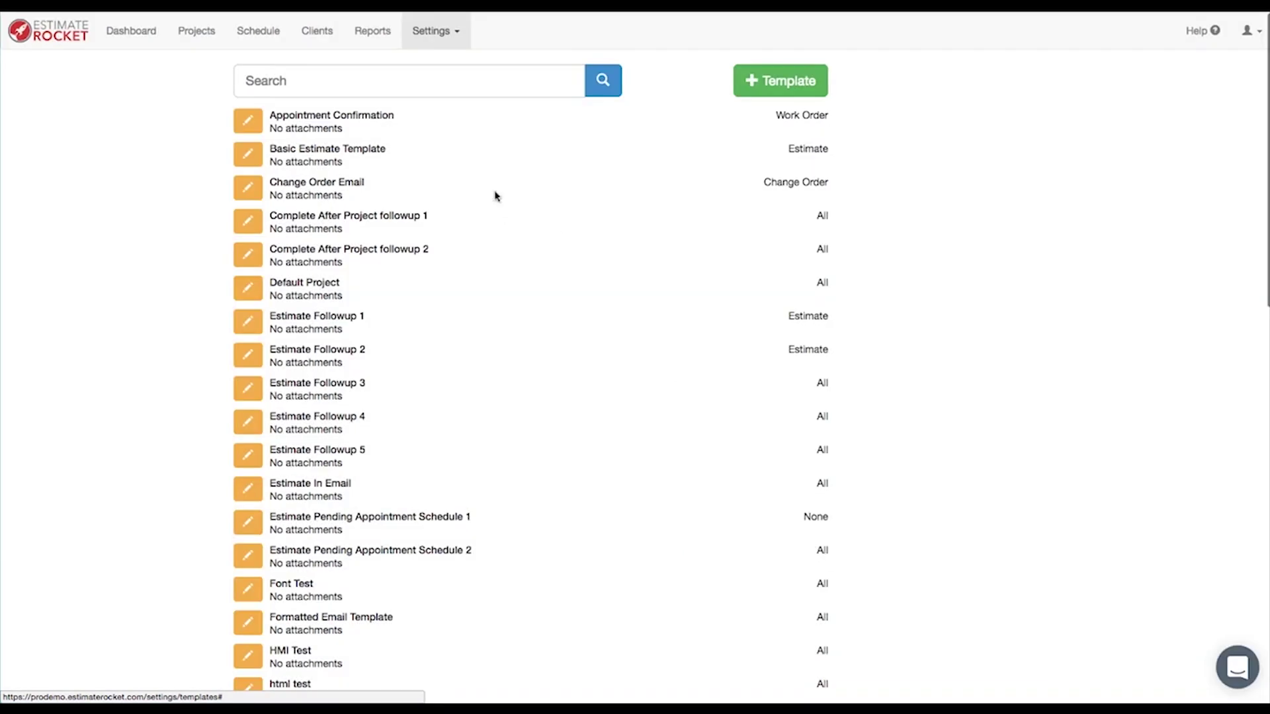
Step: Open the Independent Corp project with the $4,841.93 estimate and look through its sections down to the emails and notes
left_click(192, 33)
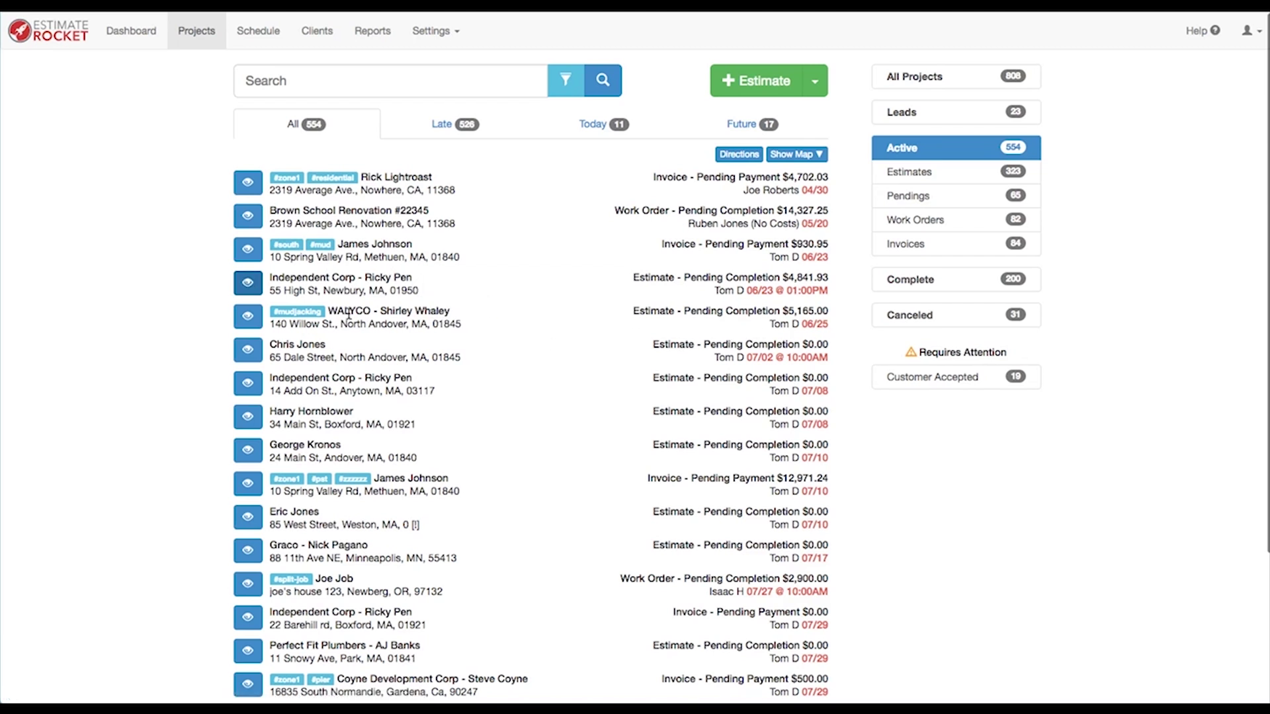
left_click(247, 283)
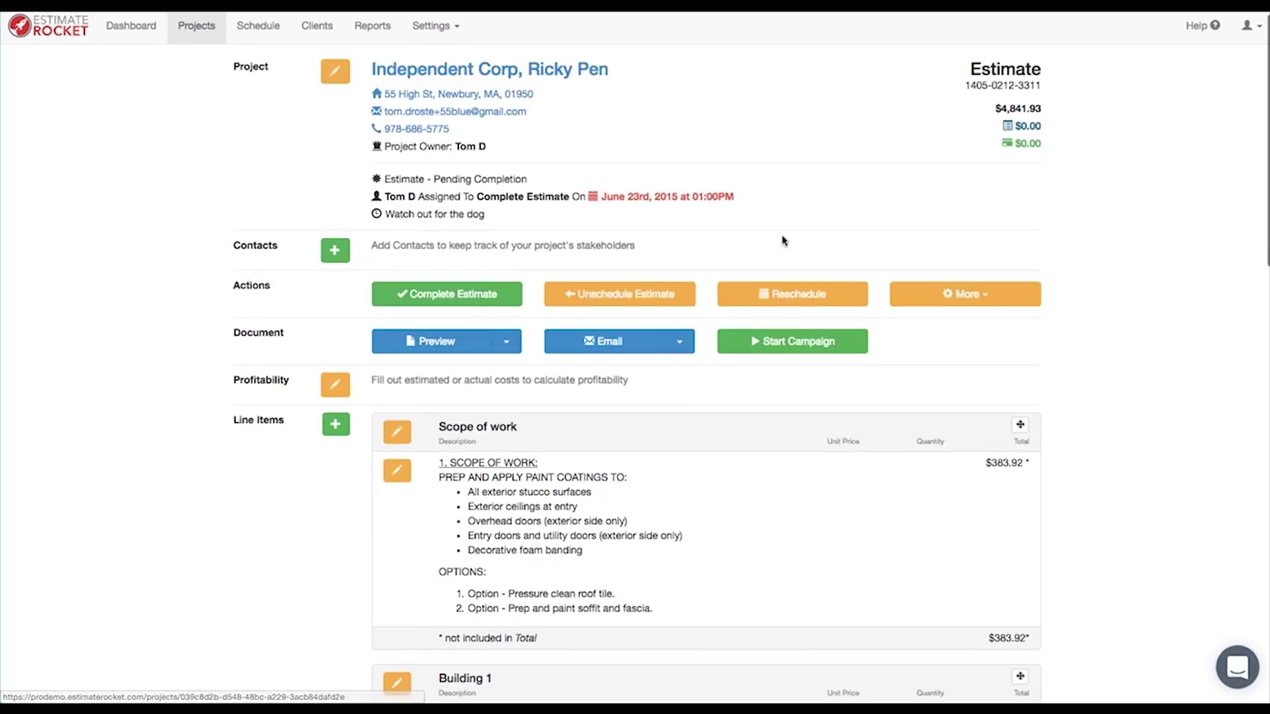
scroll(839, 263, "down", 10)
scroll(838, 263, "down", 7)
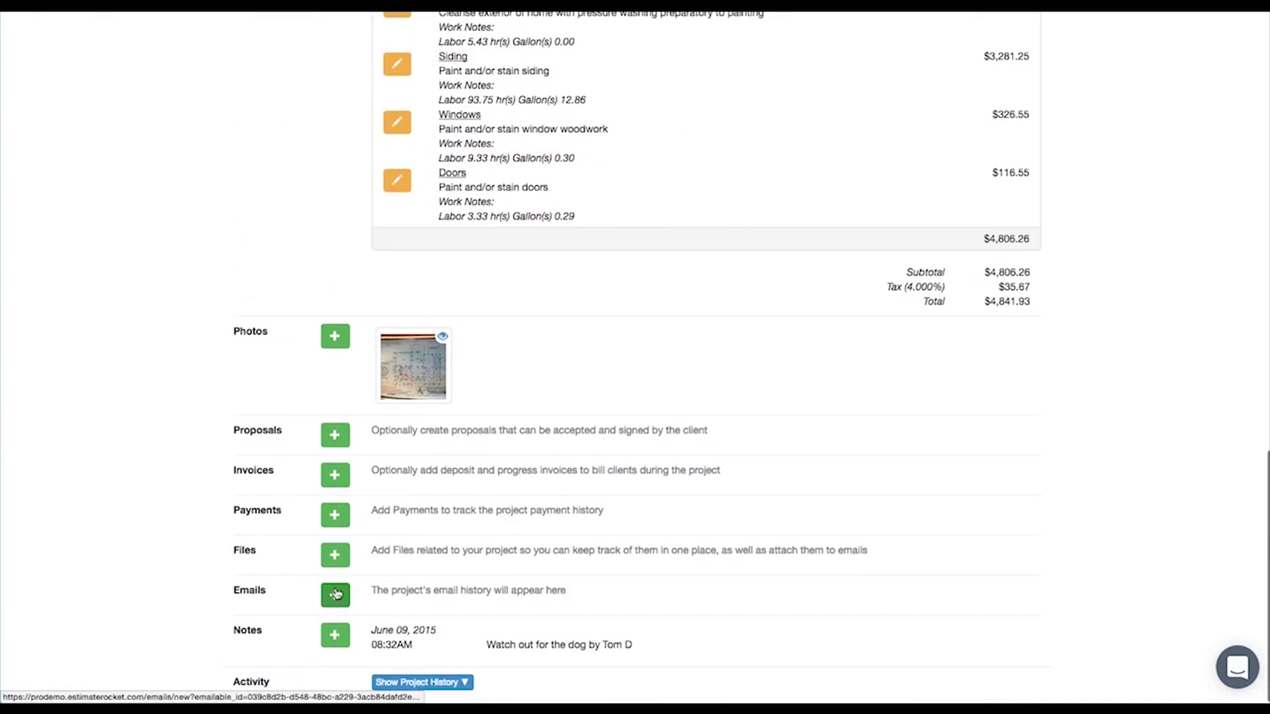
scroll(462, 617, "up", 10)
scroll(461, 617, "up", 6)
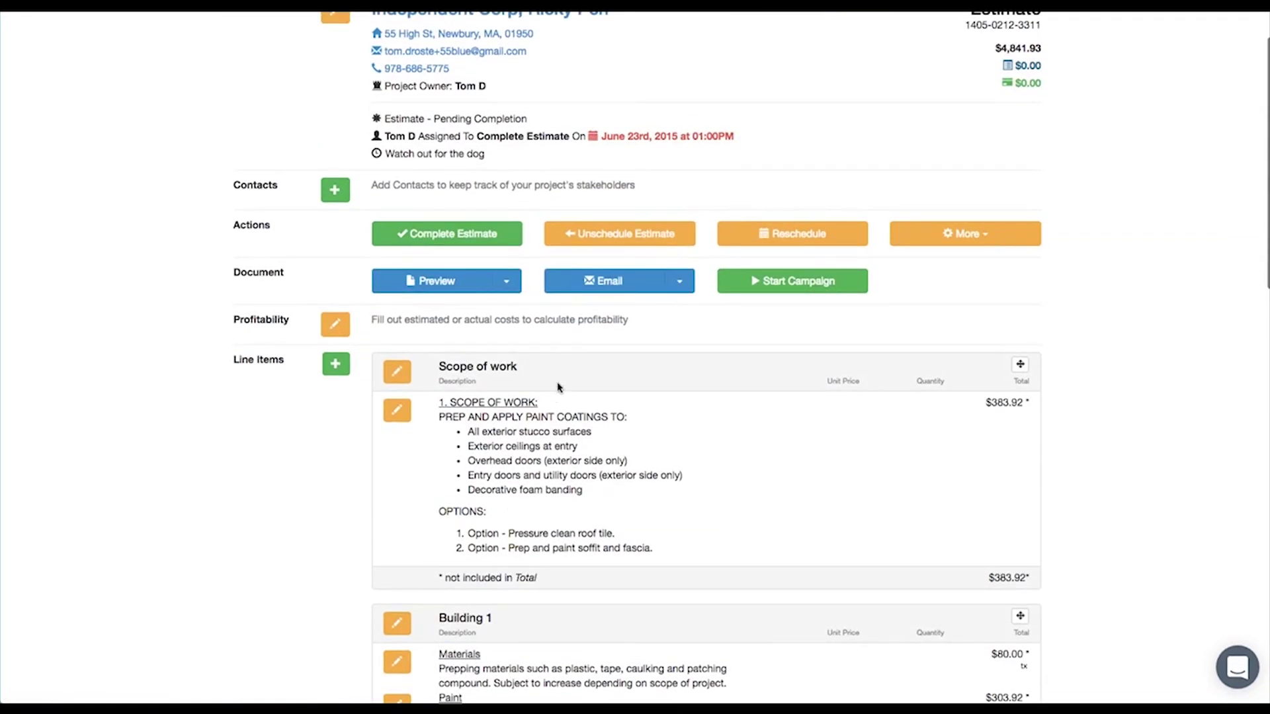
Step: Start an email for the project's Estimate document and review the available templates, keeping Basic Estimate Template selected
left_click(681, 285)
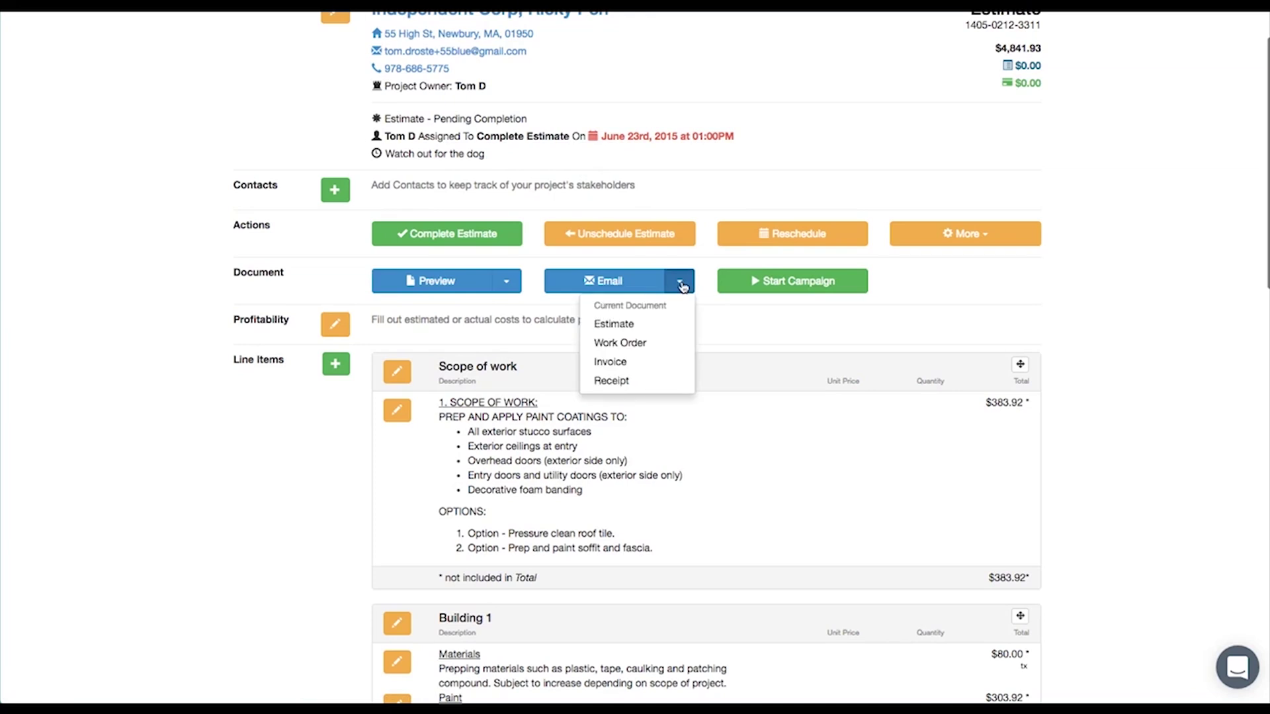
left_click(615, 327)
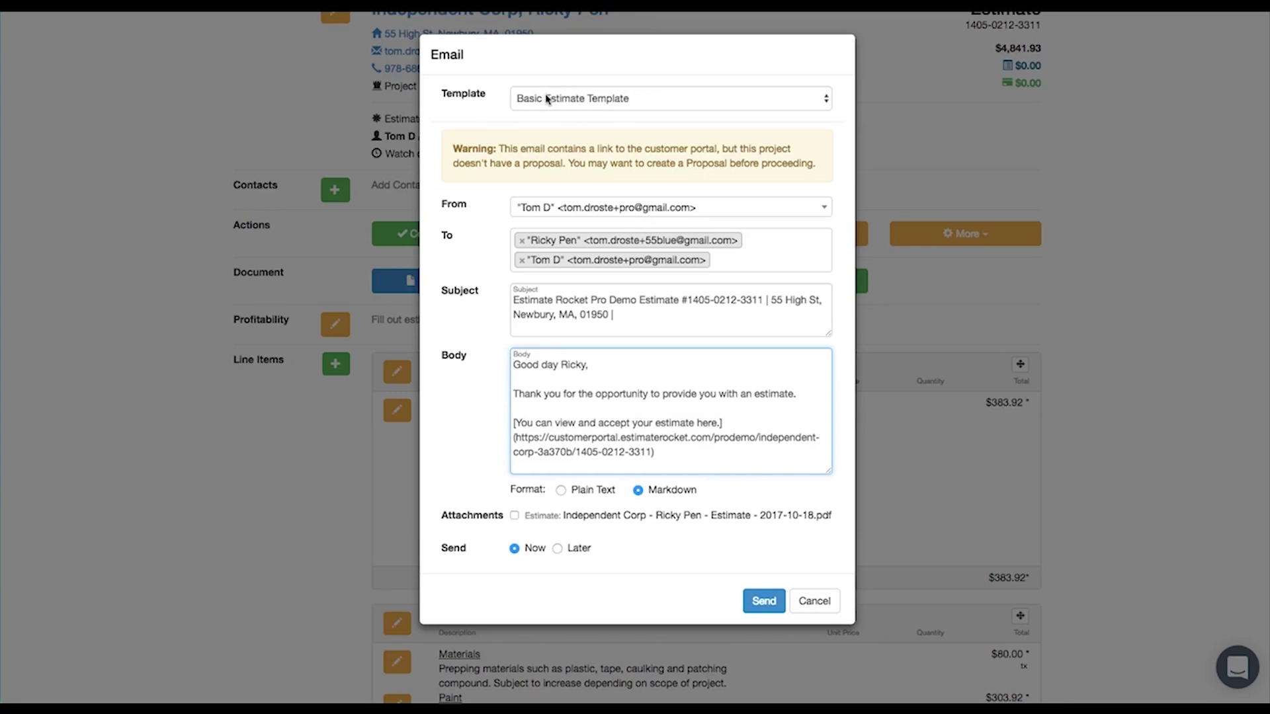
left_click(823, 100)
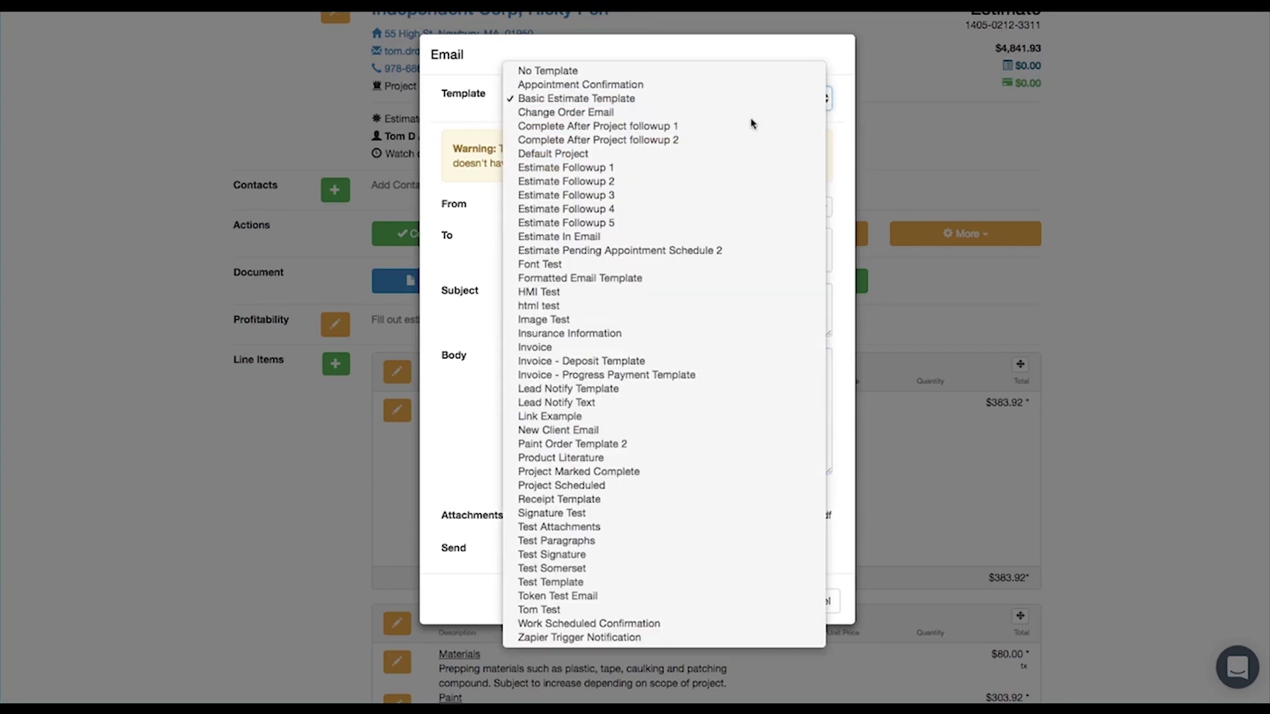
left_click(604, 99)
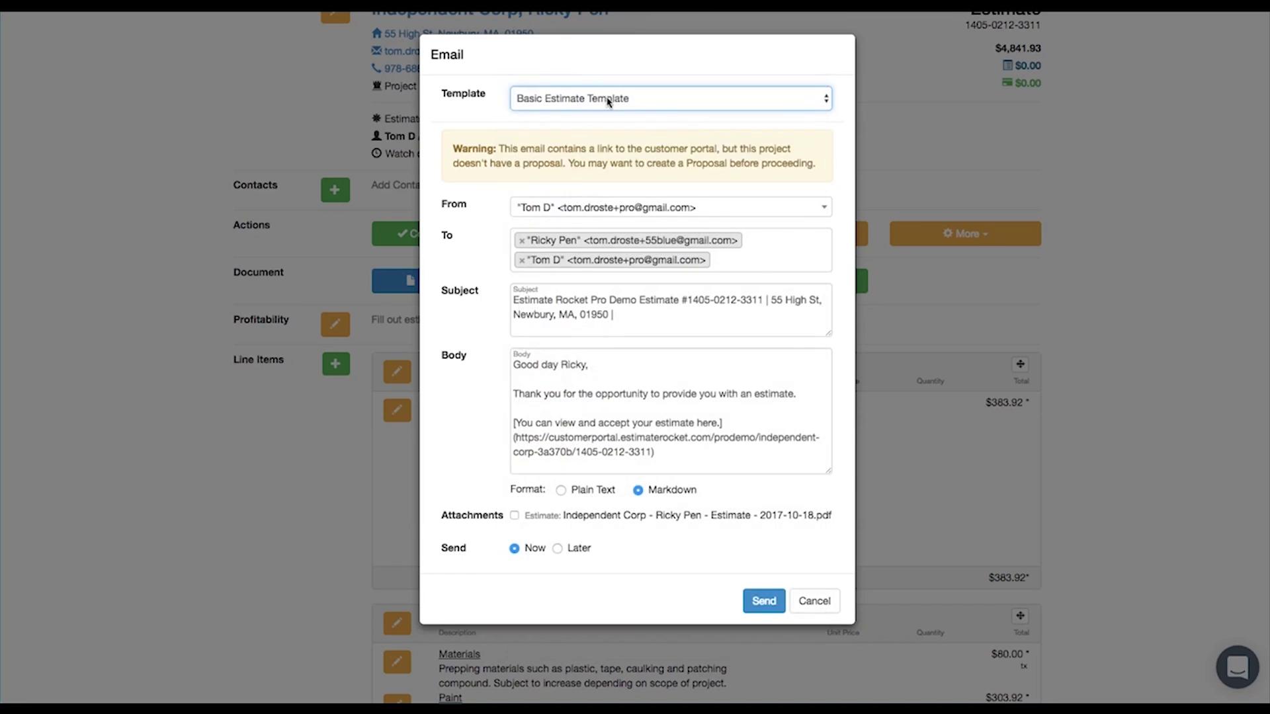
left_click(826, 100)
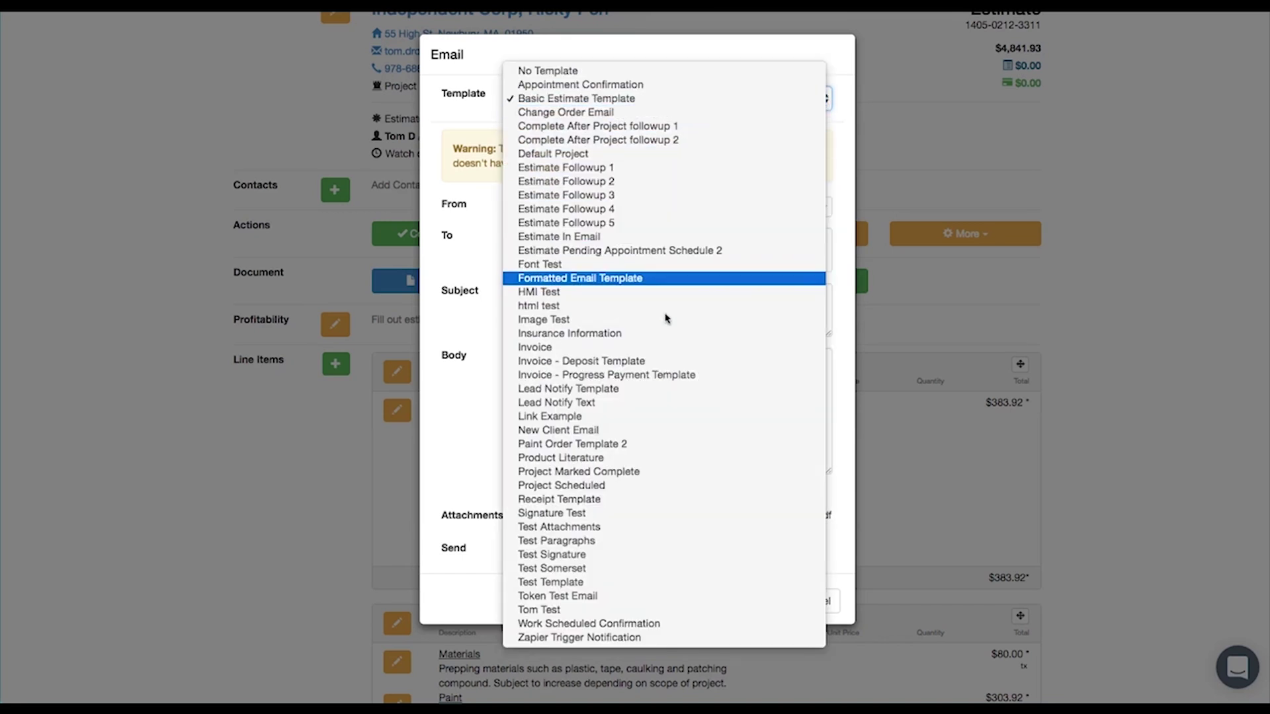
left_click(470, 110)
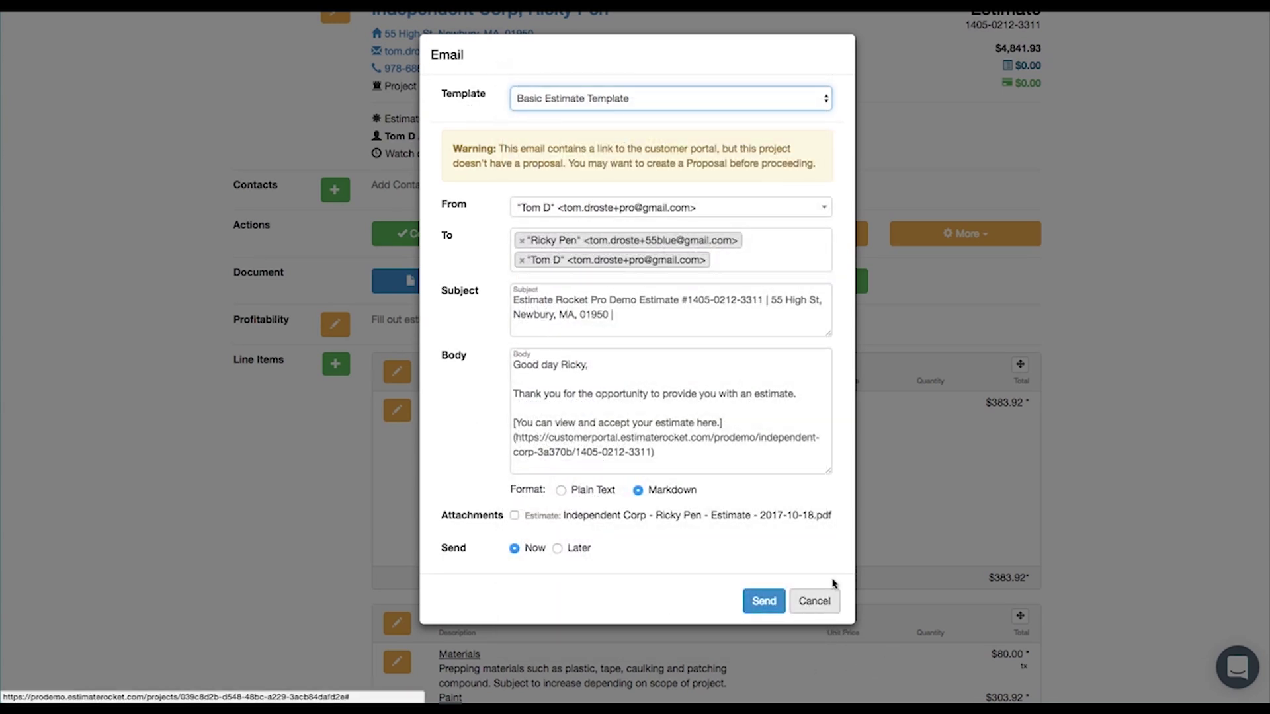
Step: Load the Estimate In Email template into the draft, read through its body and cancel the email
left_click(800, 98)
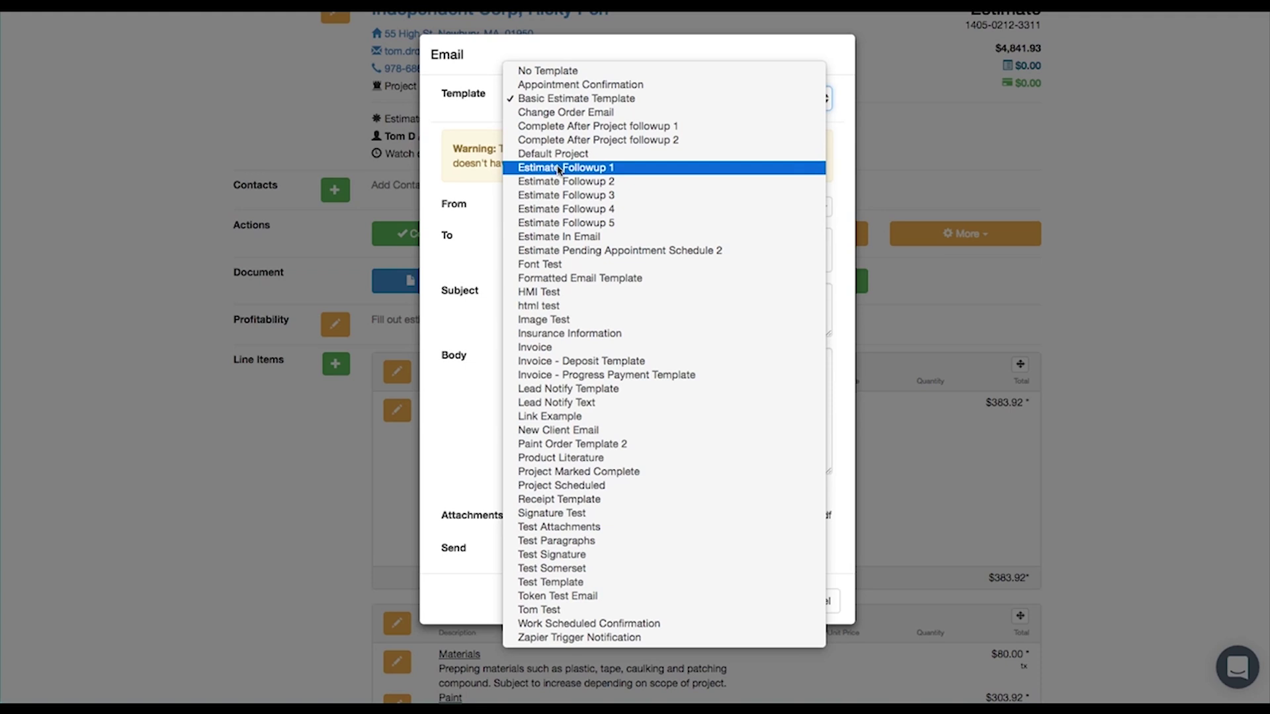
left_click(557, 238)
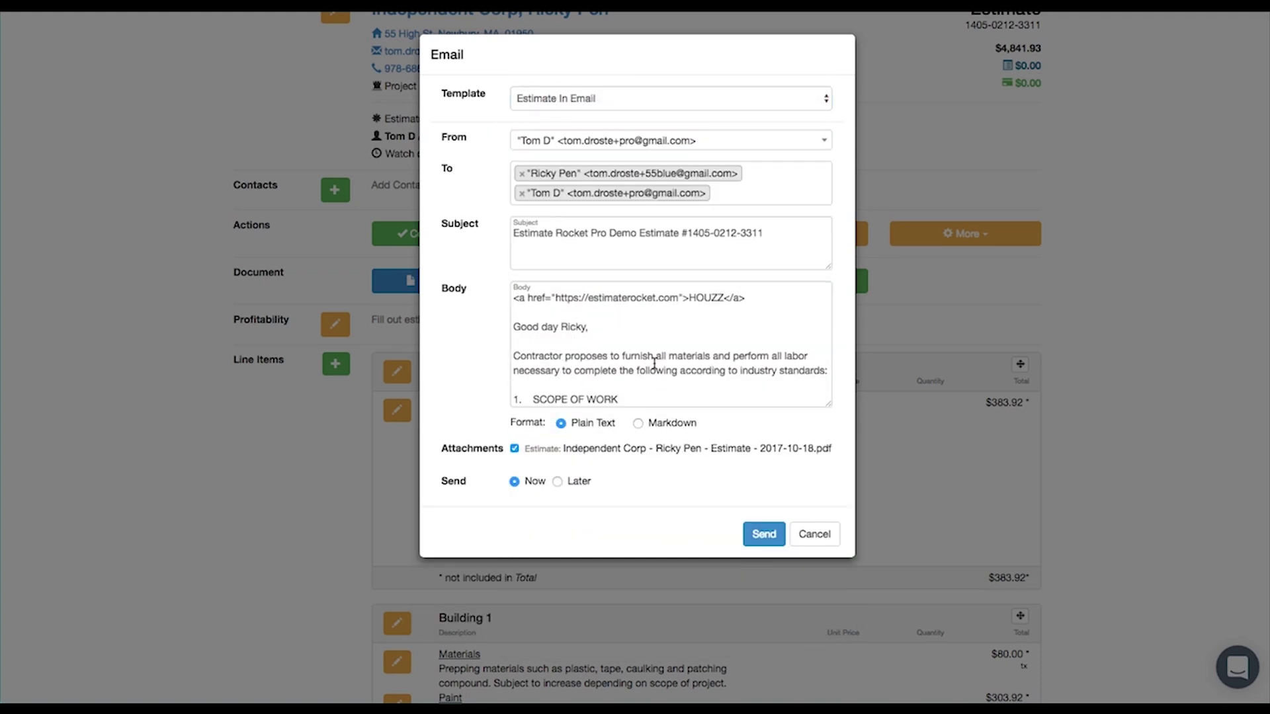
scroll(654, 363, "down", 5)
scroll(654, 362, "down", 10)
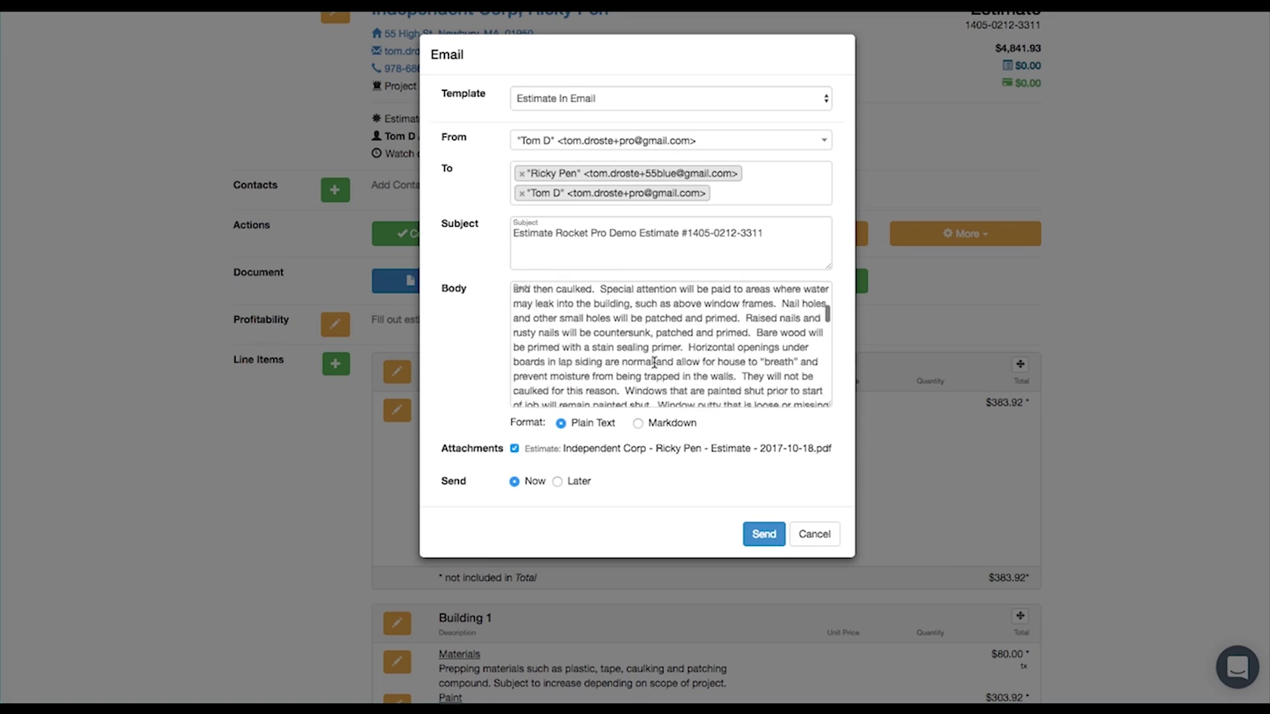
scroll(654, 362, "down", 3)
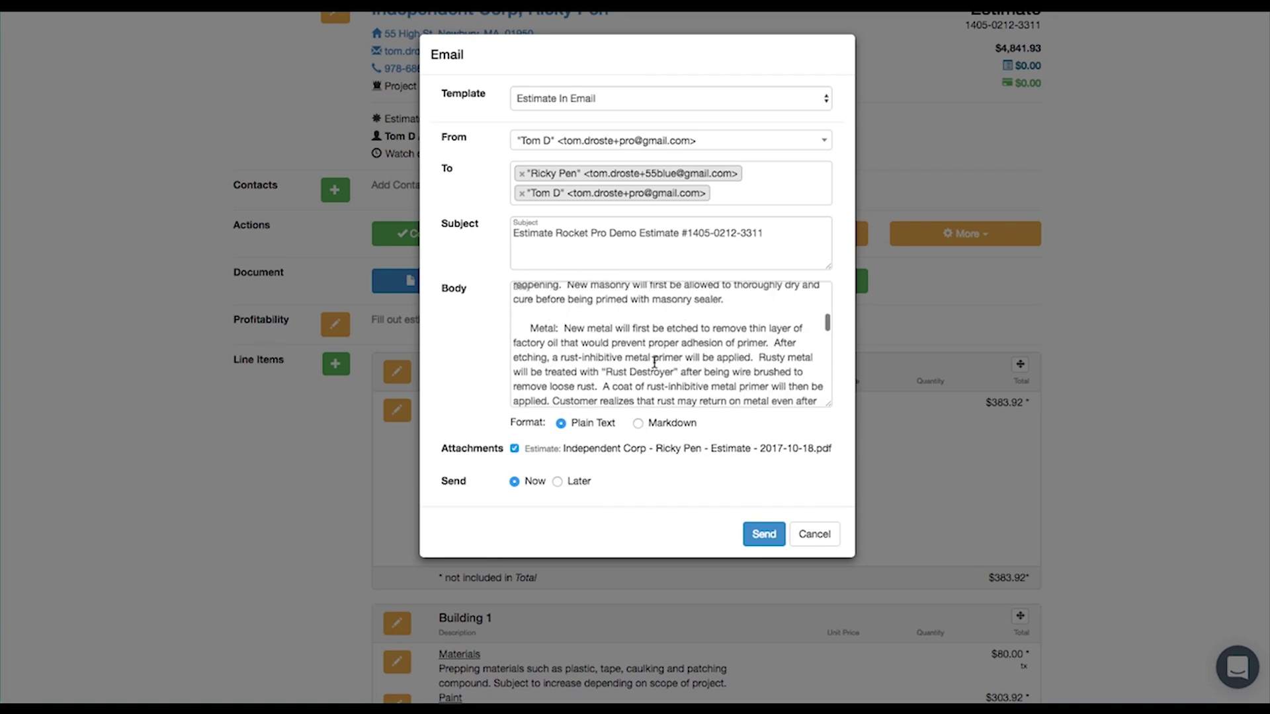
scroll(654, 363, "up", 5)
scroll(654, 362, "up", 12)
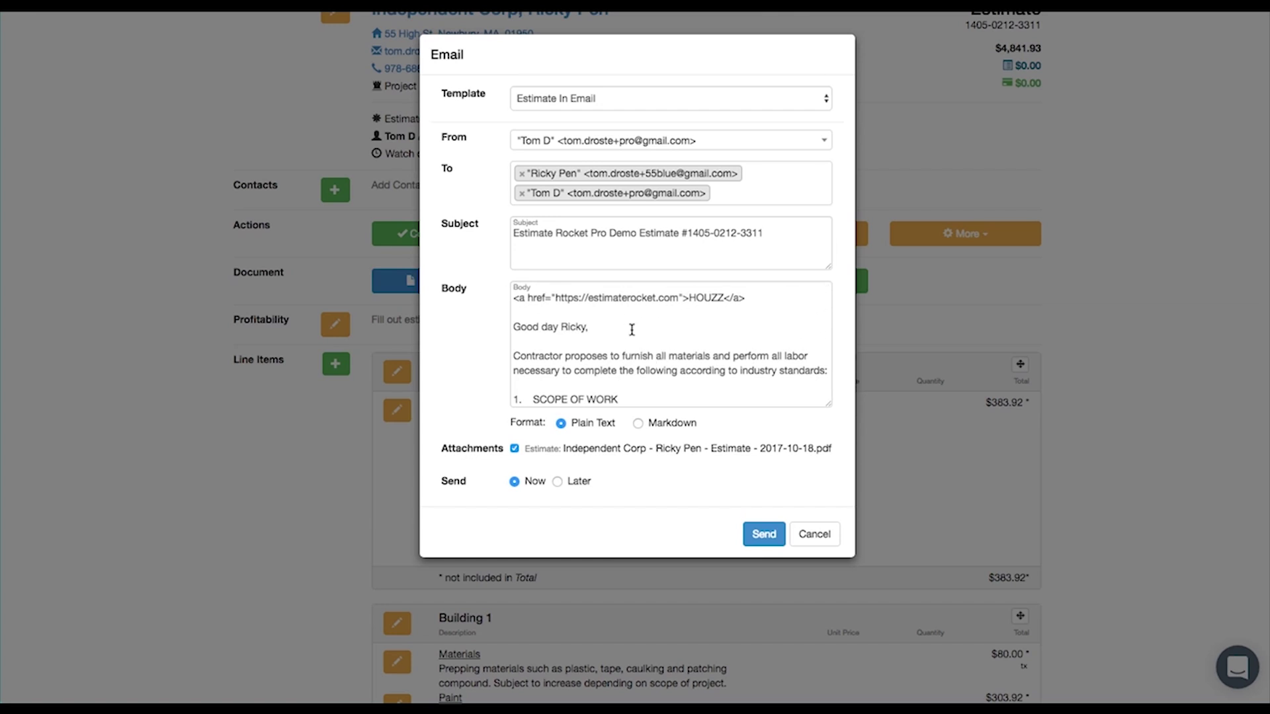
left_click(821, 541)
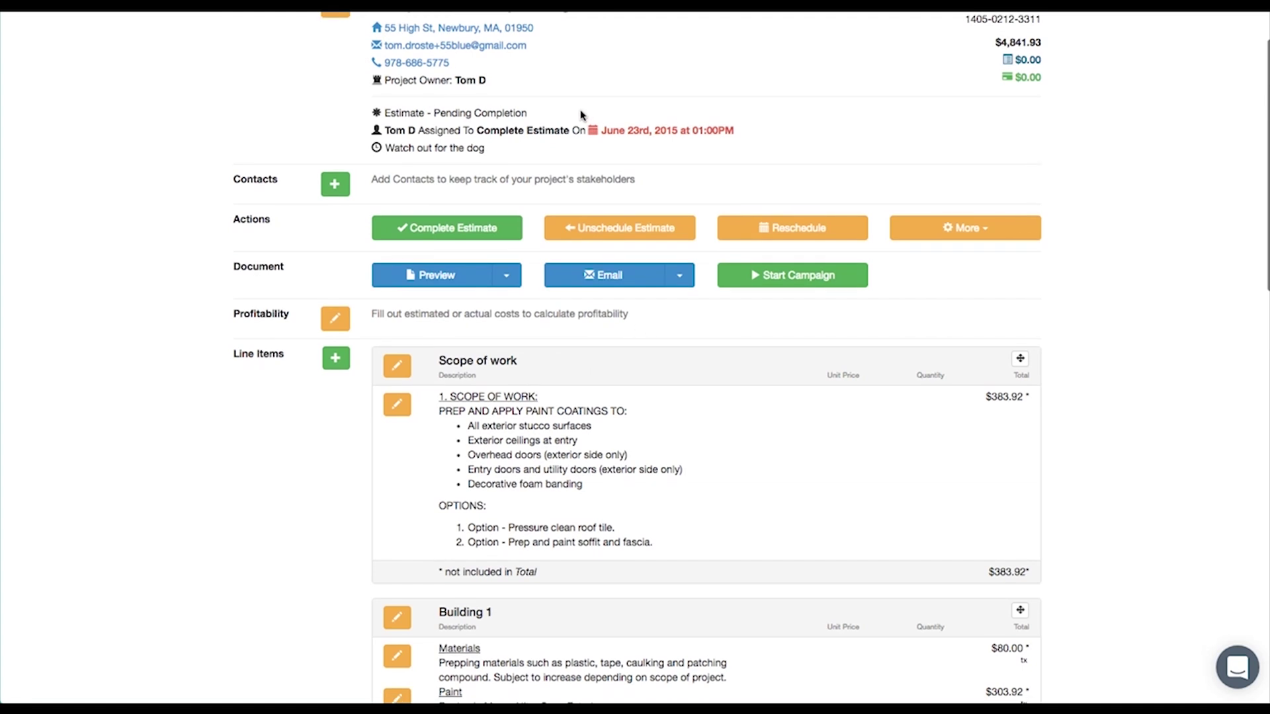
Step: Start another email for the project's Estimate document using the Insurance Information template
scroll(622, 121, "down", 2)
scroll(622, 121, "up", 1)
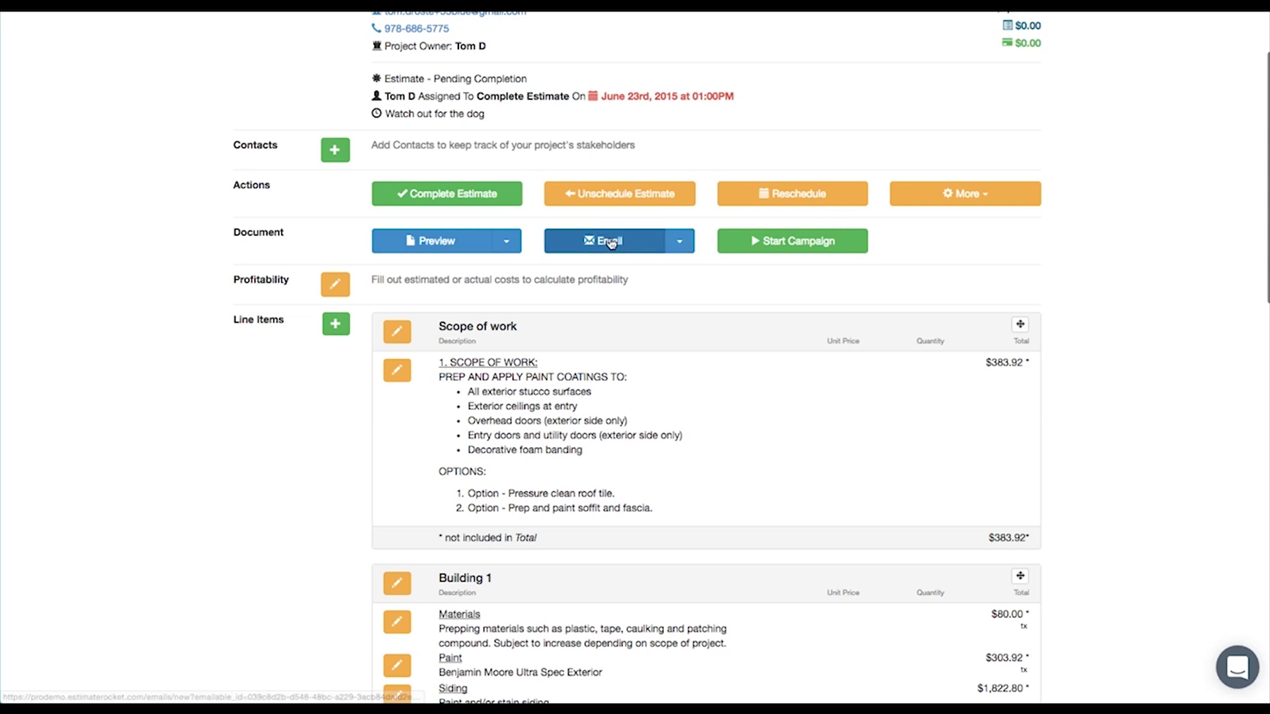
left_click(679, 243)
left_click(624, 285)
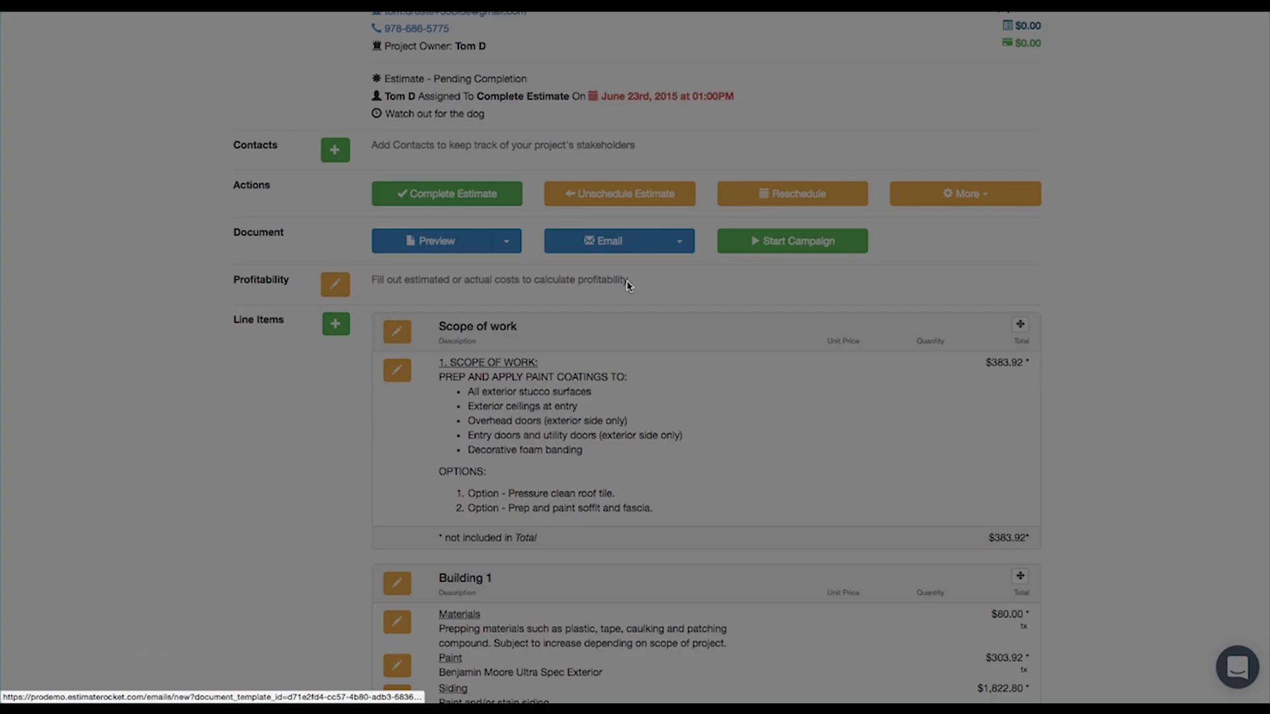
left_click(589, 97)
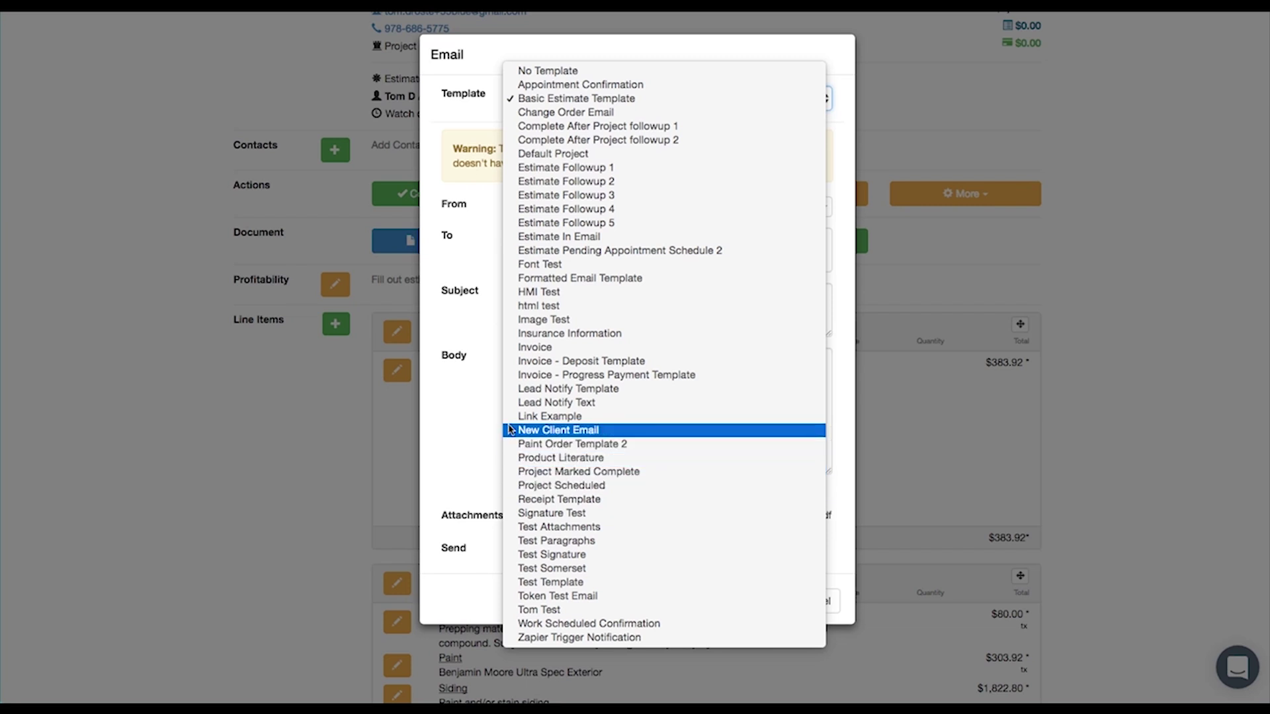
left_click(582, 335)
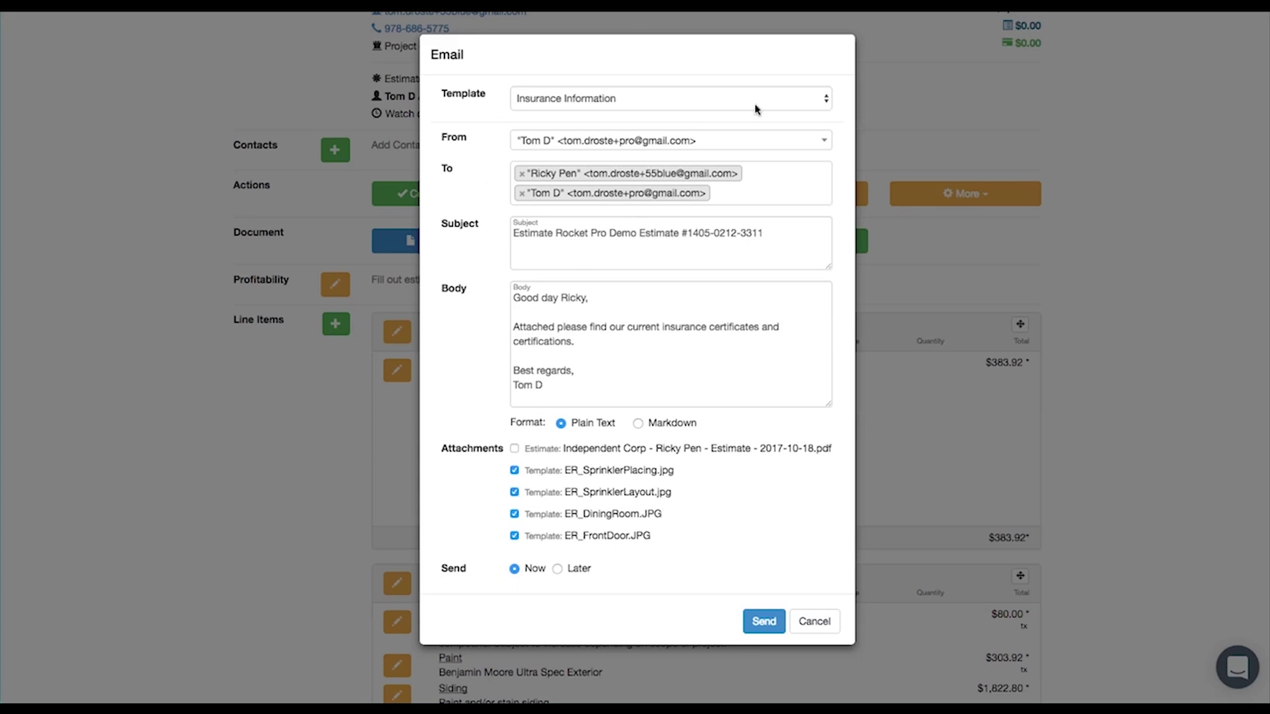
Step: Exclude the attachments ER_SprinklerLayout.jpg and ER_FrontDoor.JPG from the draft, and cancel the email without sending
left_click(514, 493)
left_click(515, 536)
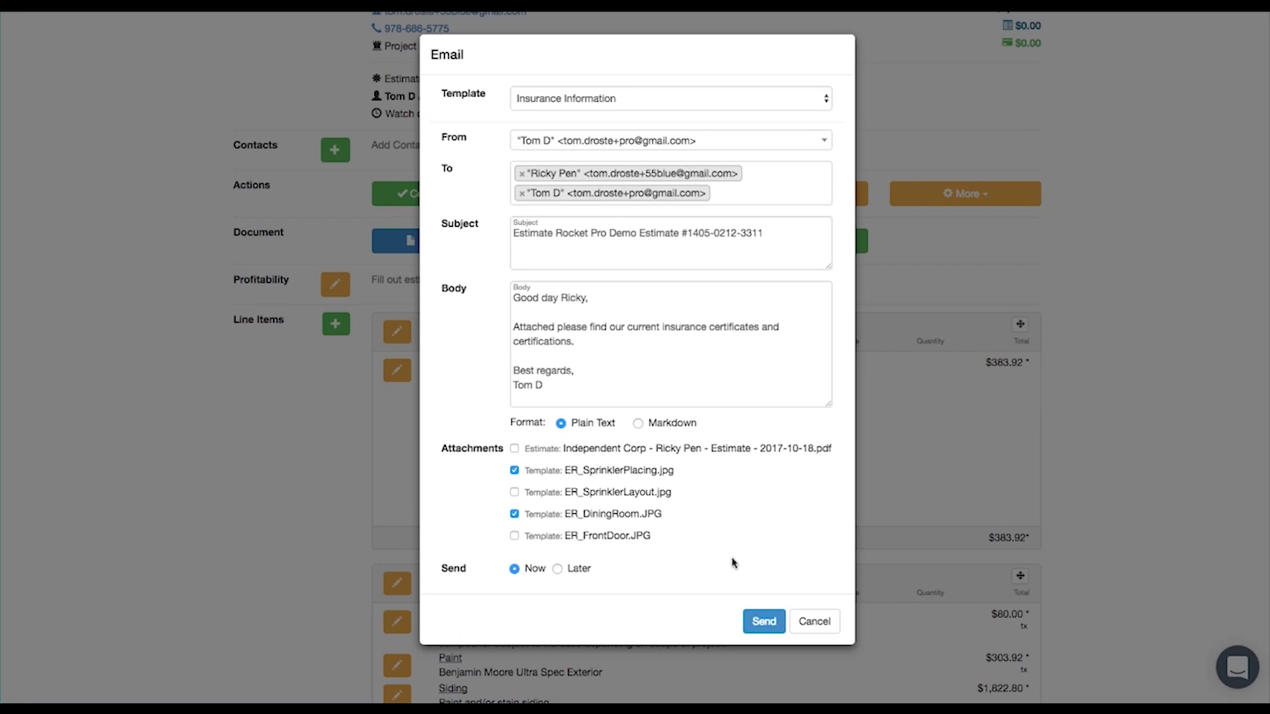
left_click(815, 623)
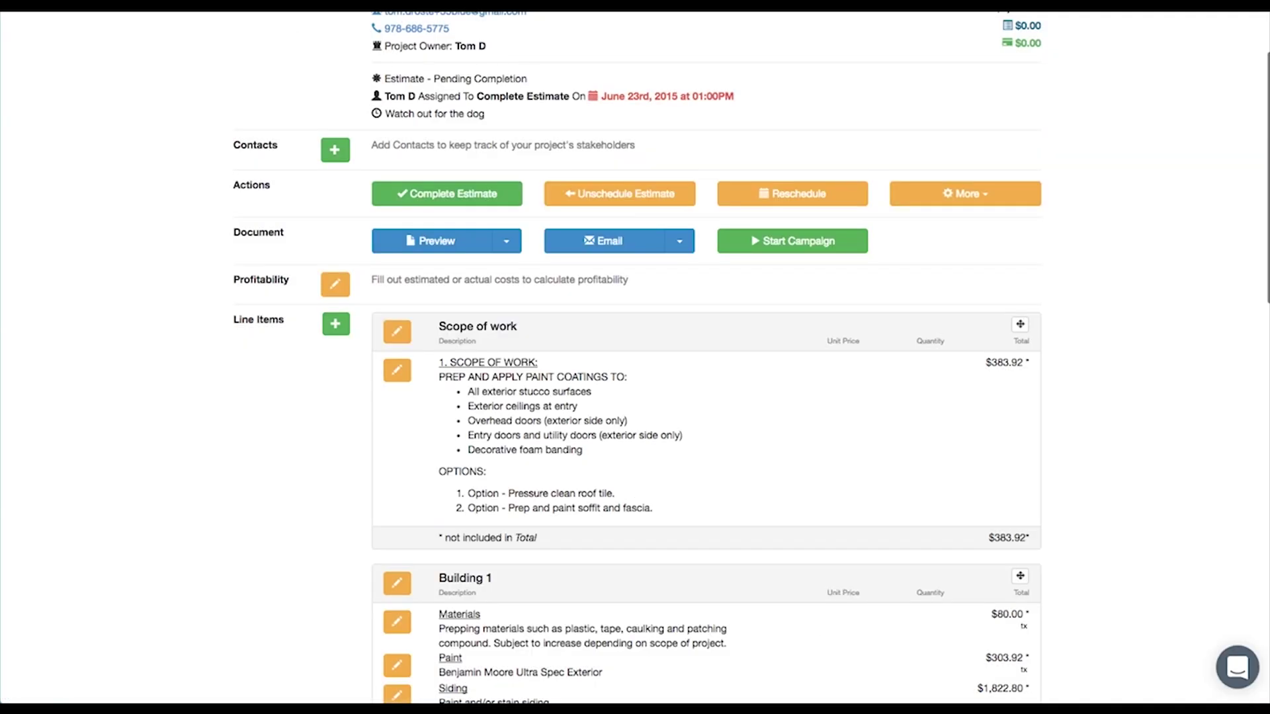
Step: Open the email templates in a new browser tab and open the Basic Estimate Template for editing
scroll(522, 93, "up", 2)
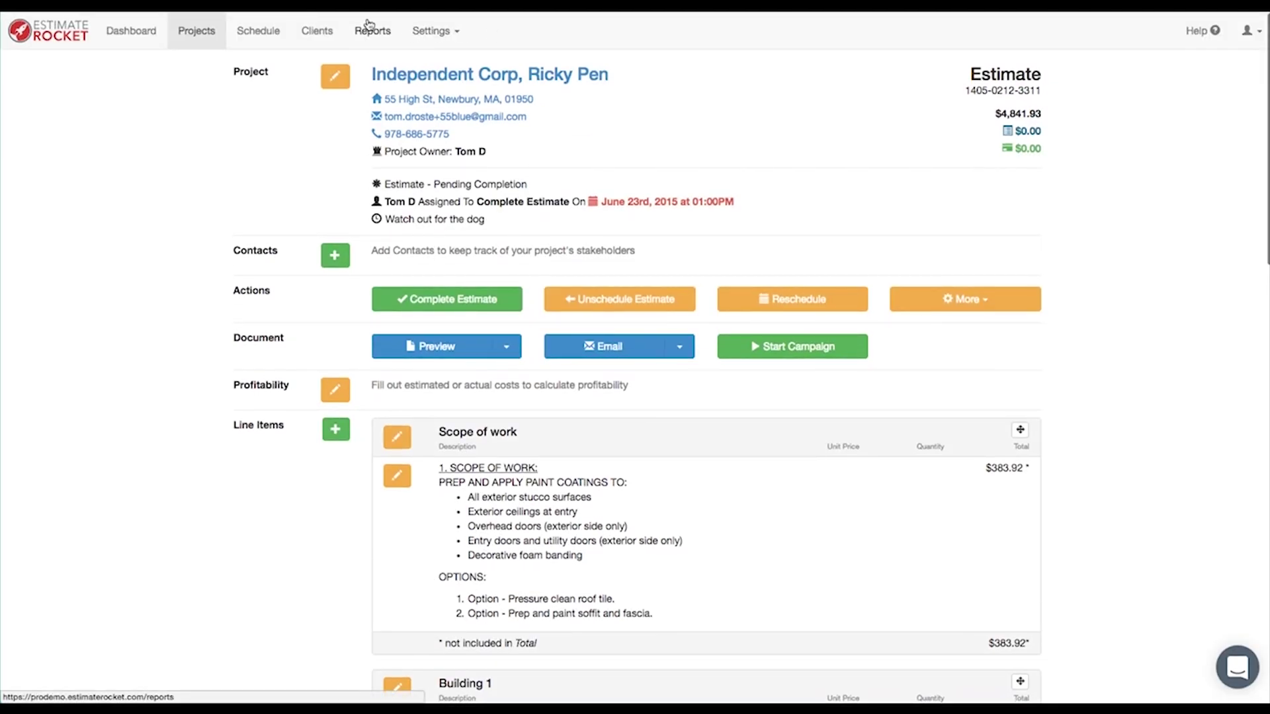
left_click(433, 31)
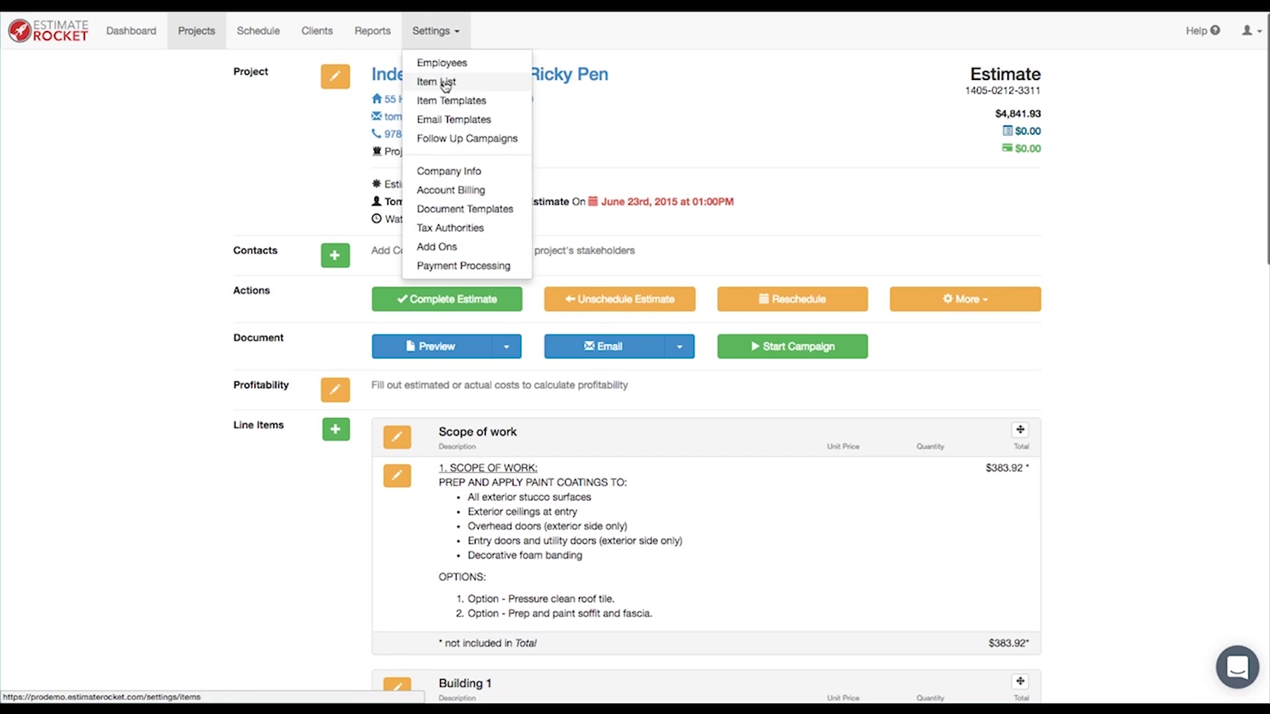
right_click(448, 119)
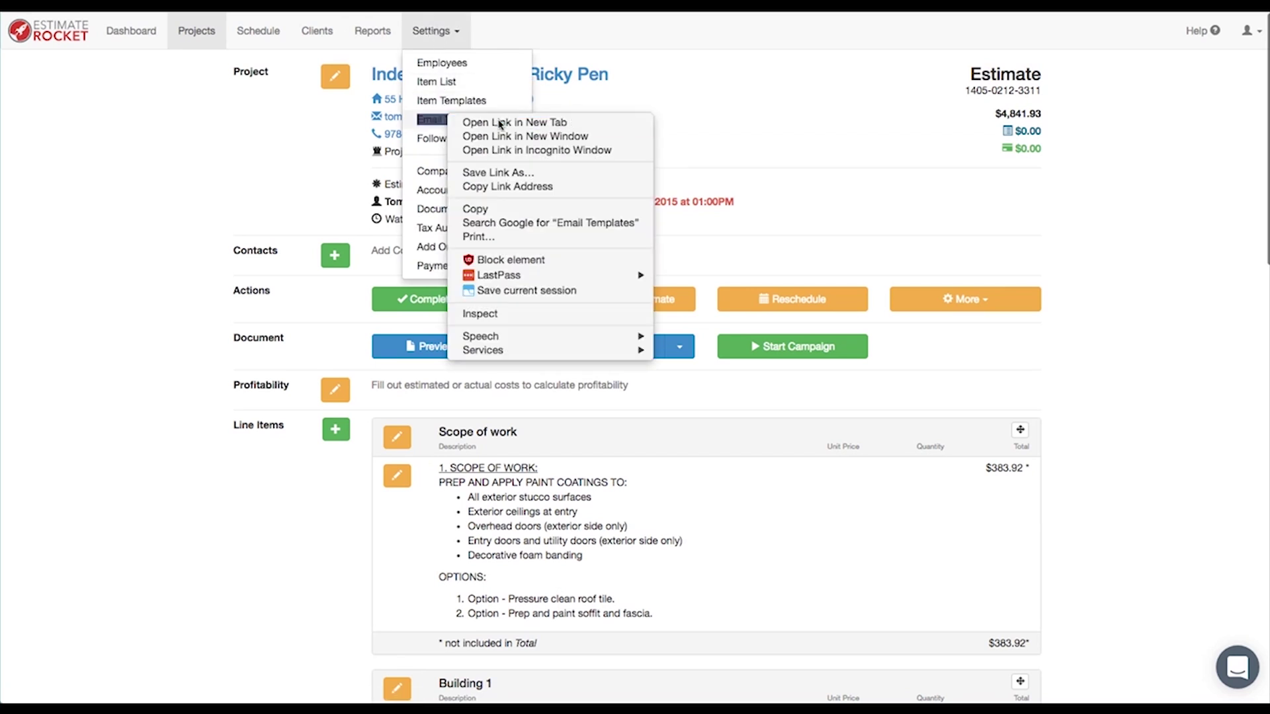
left_click(501, 123)
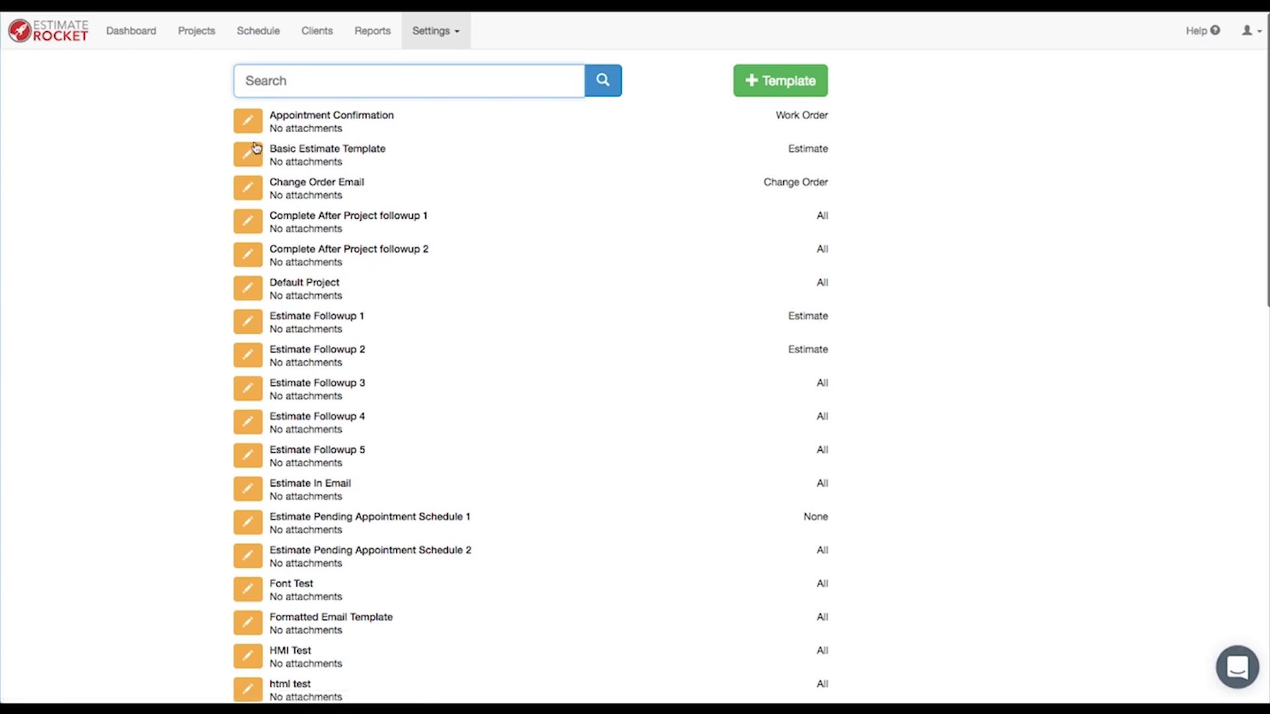
left_click(249, 153)
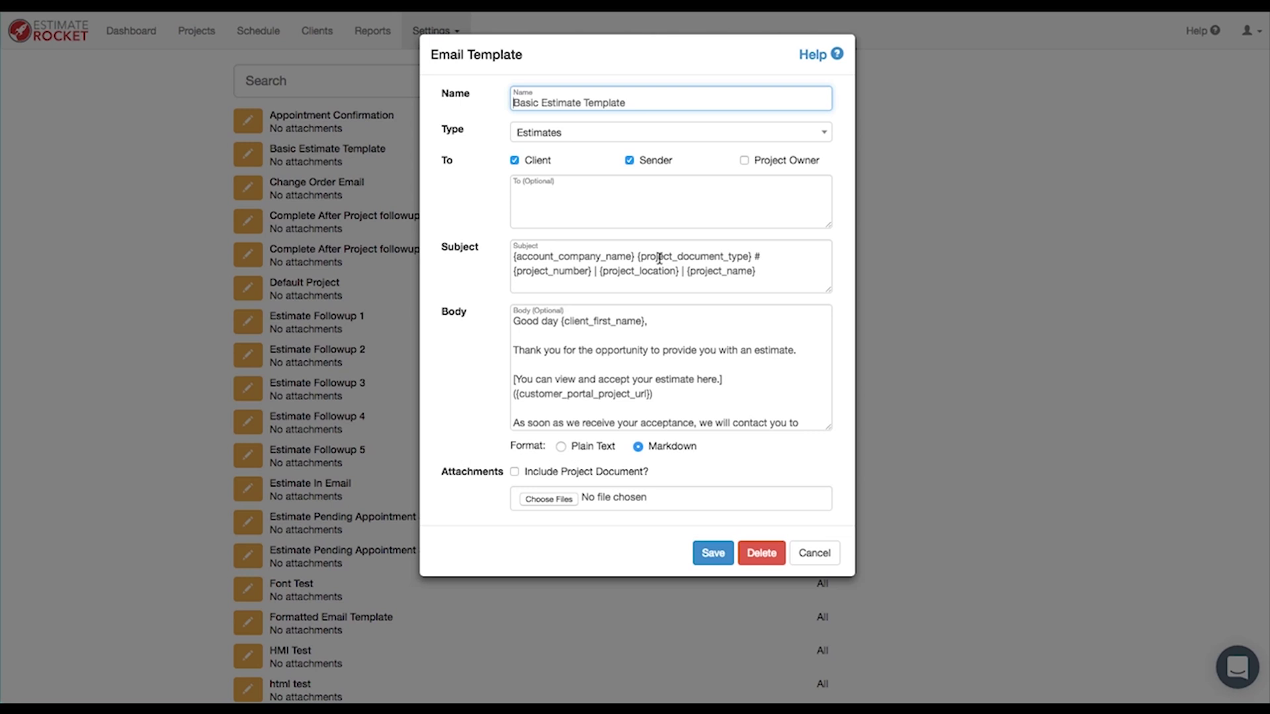
Step: Open the help article on email templates and read through it to the list of available tokens
left_click(819, 59)
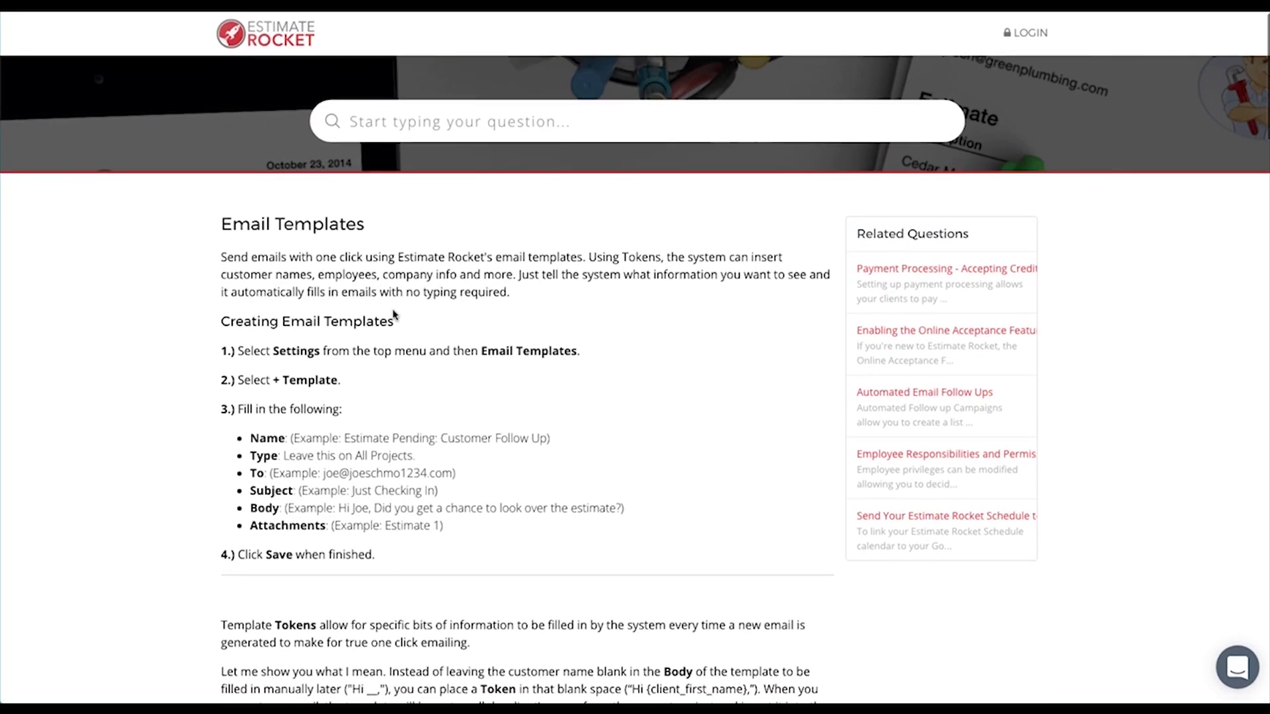
scroll(491, 352, "down", 10)
scroll(490, 352, "down", 10)
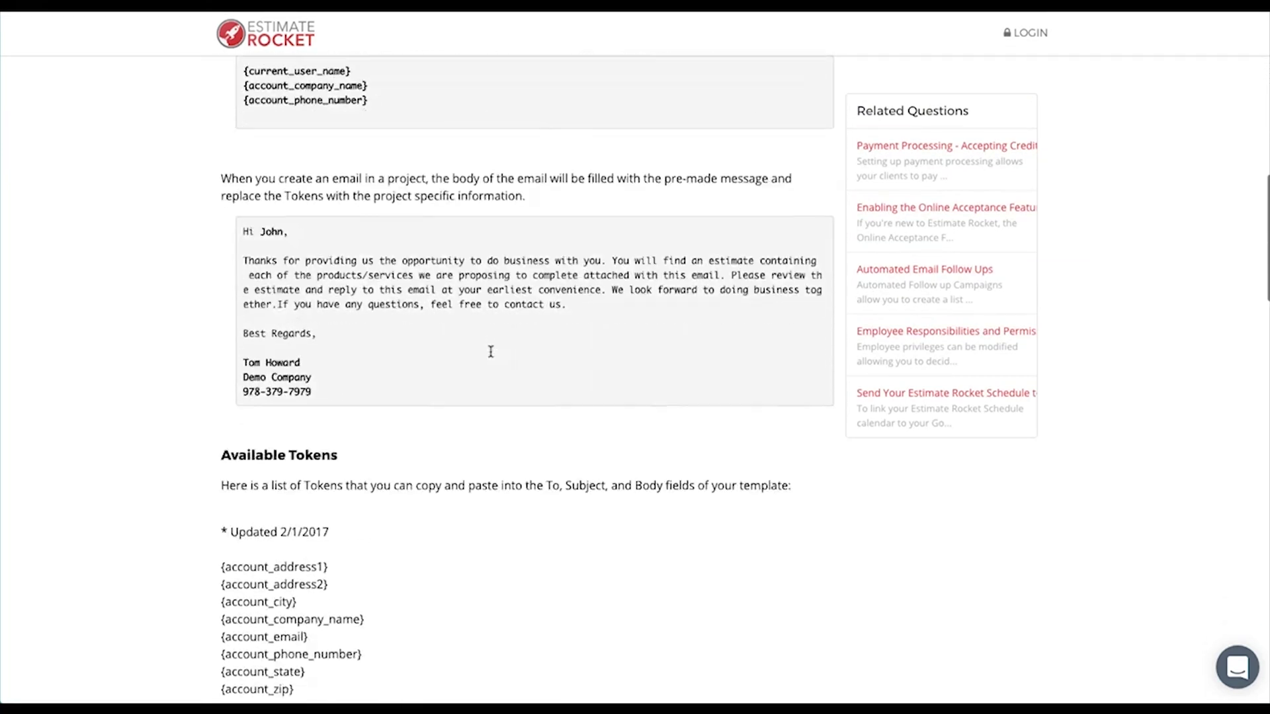
scroll(486, 359, "down", 1)
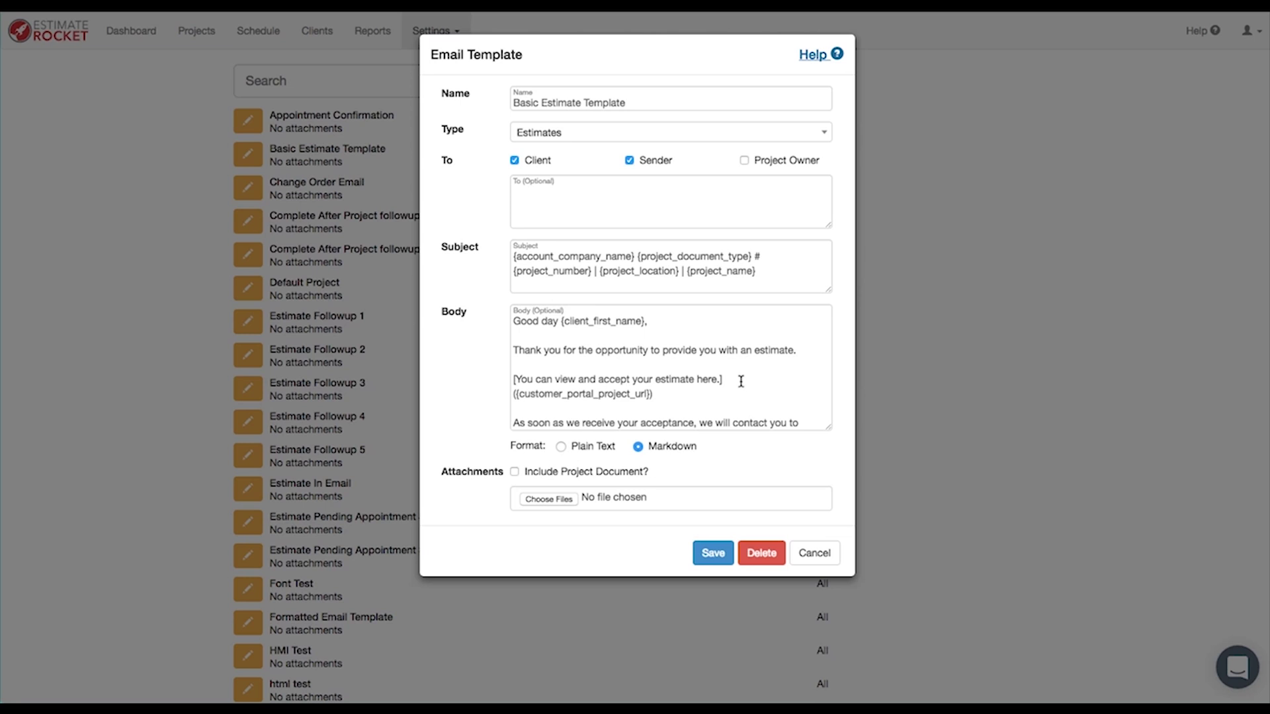
Step: Enlarge the Body field of the Basic Estimate Template to show the whole message with its tokens
left_click_drag(828, 427, 903, 535)
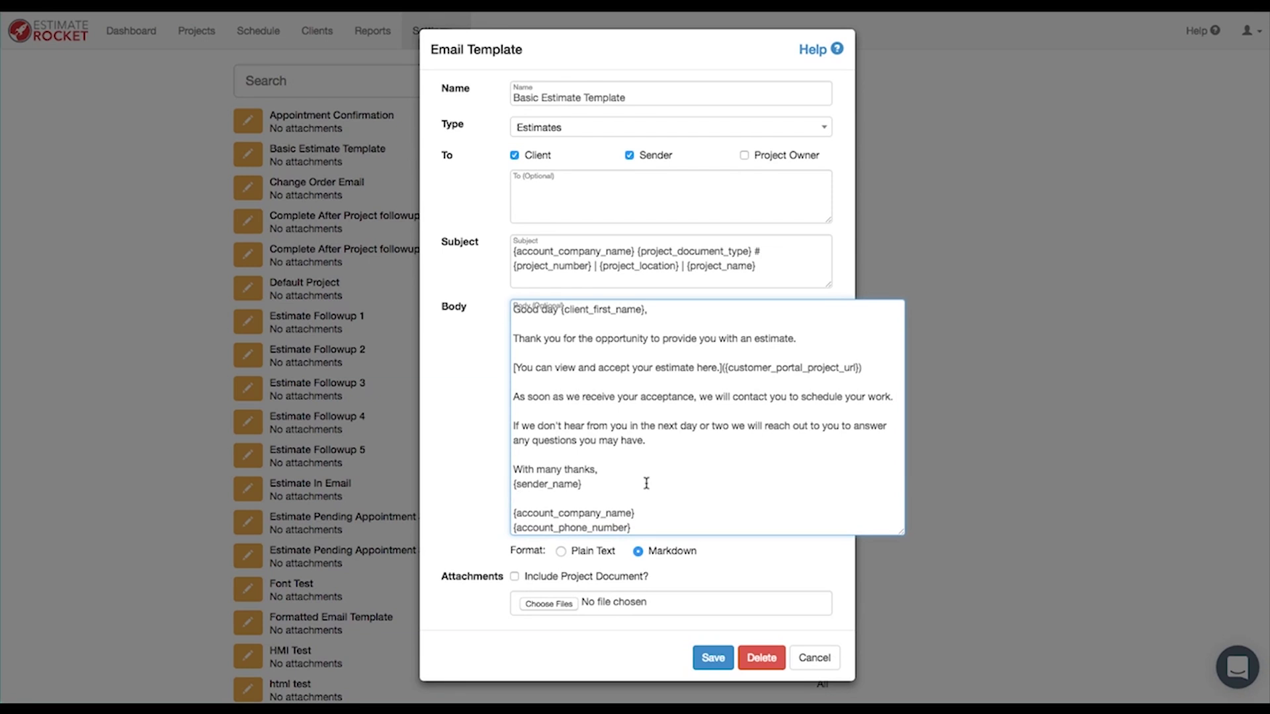
Step: Close the Basic Estimate Template without saving and open the Follow Up Campaigns settings
scroll(646, 483, "up", 2)
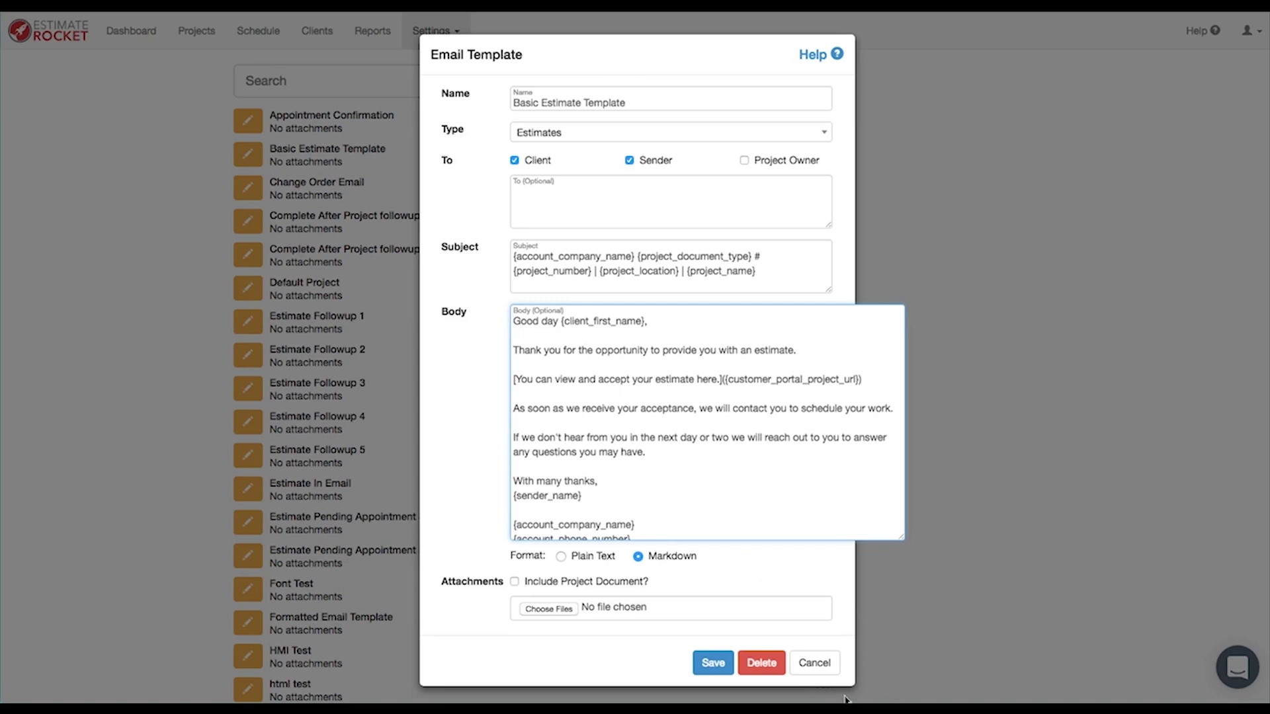
left_click(818, 670)
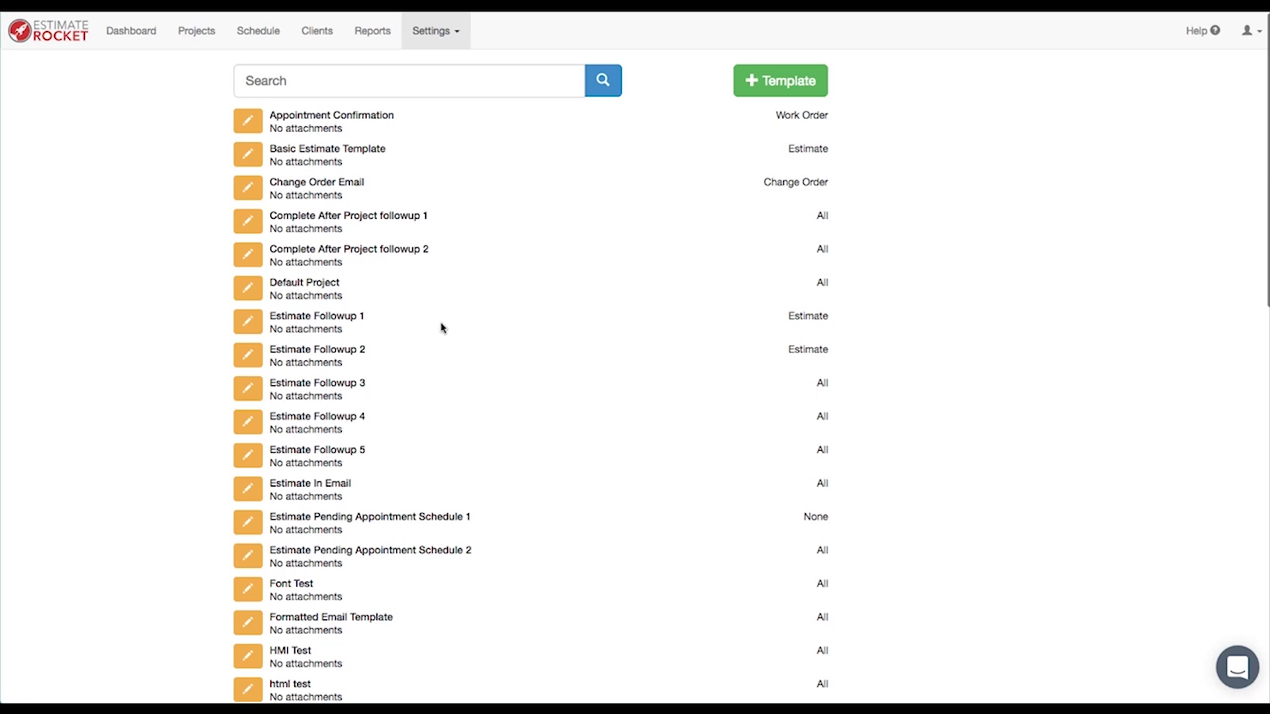
left_click(437, 36)
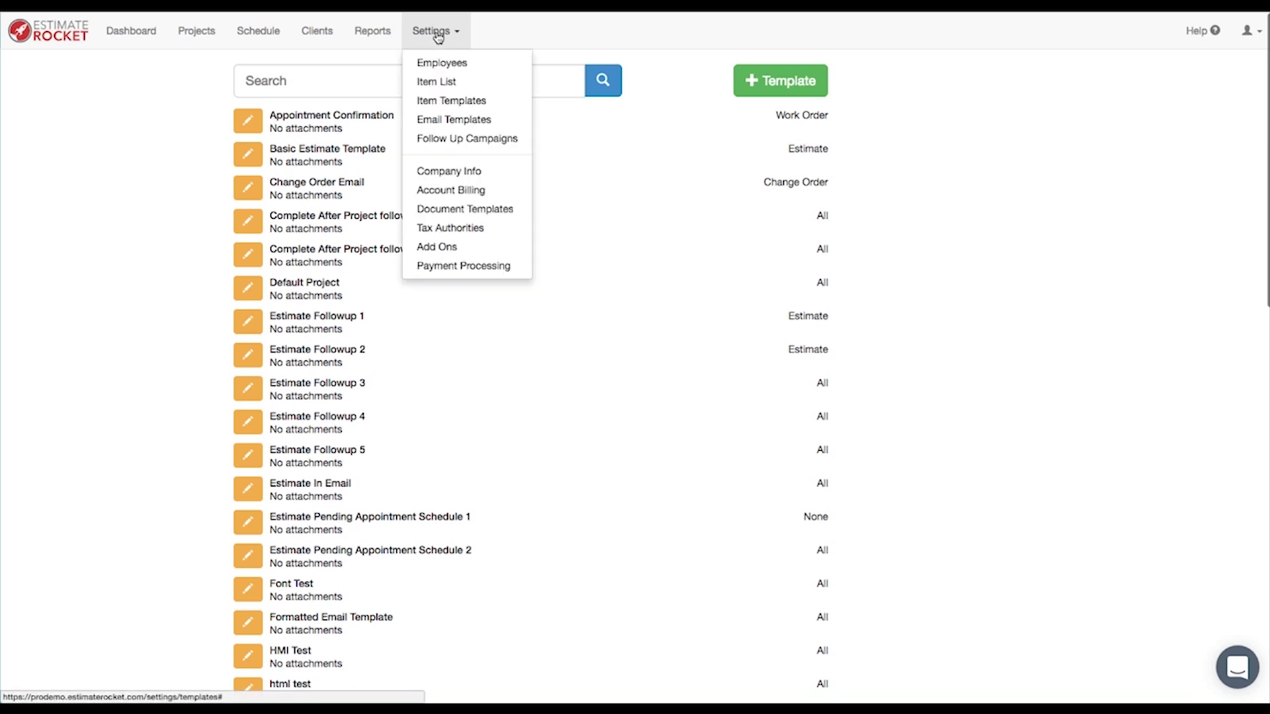
left_click(457, 141)
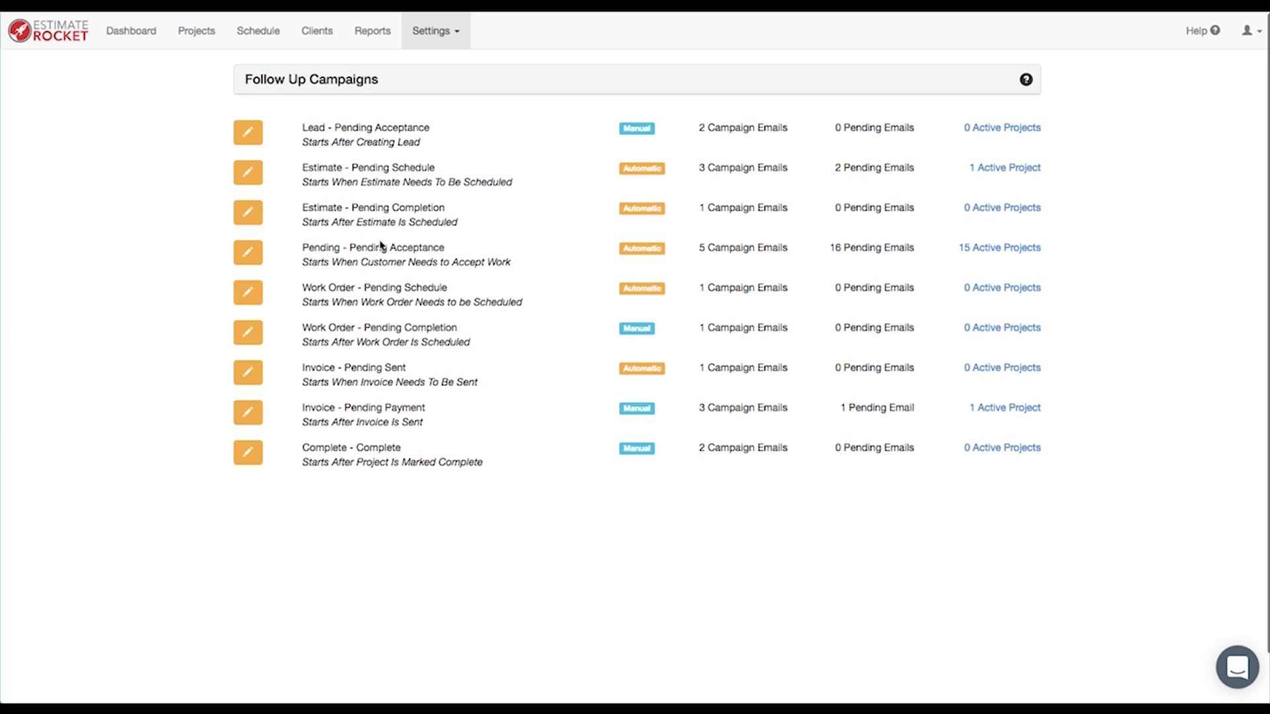
Step: Examine the follow-up campaigns Pending - Pending Acceptance and Estimate - Pending Completion, cancelling each without changes
left_click(248, 254)
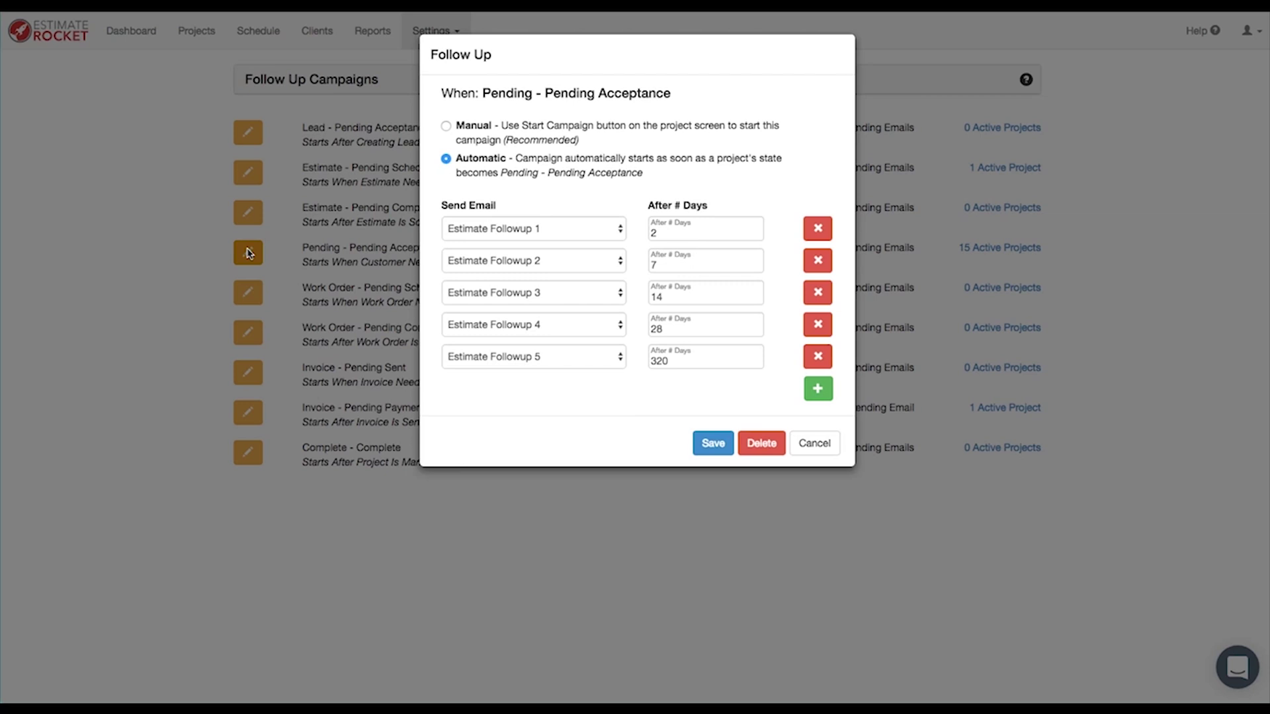
left_click(815, 444)
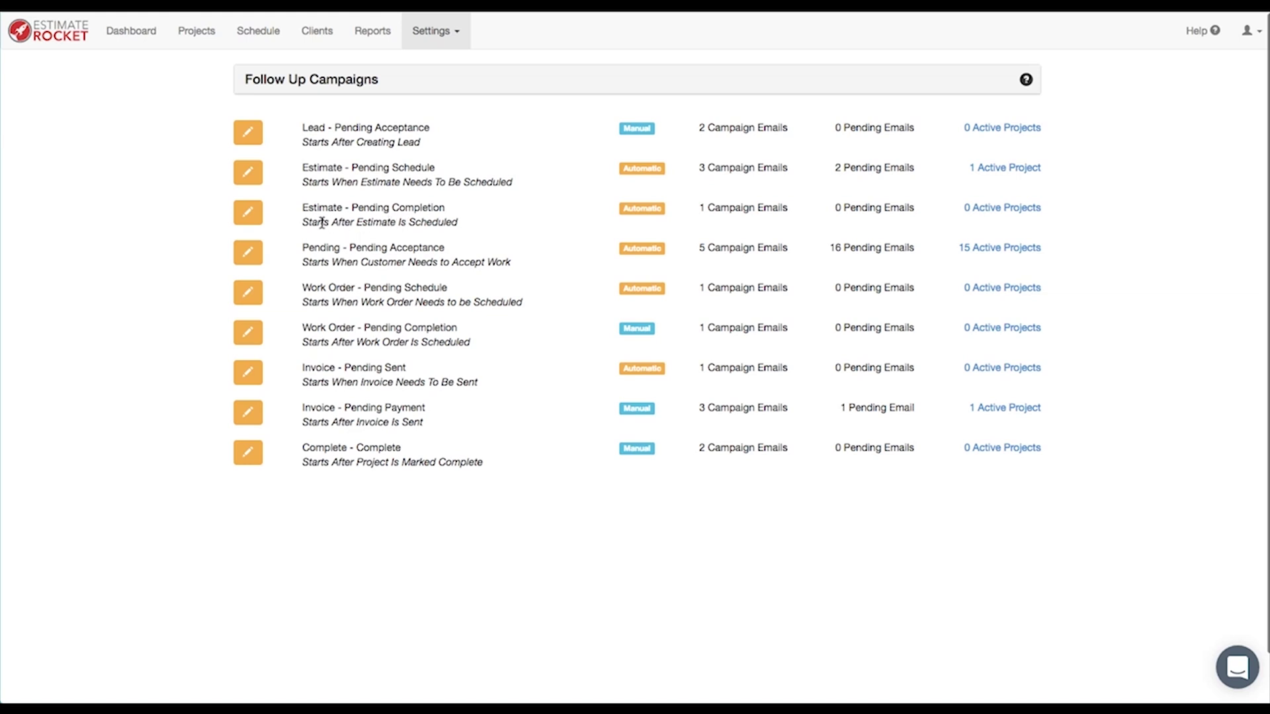
scroll(337, 217, "down", 1)
scroll(307, 217, "down", 1)
scroll(306, 224, "up", 1)
scroll(305, 224, "down", 1)
scroll(305, 224, "up", 1)
scroll(305, 223, "down", 1)
scroll(304, 221, "up", 1)
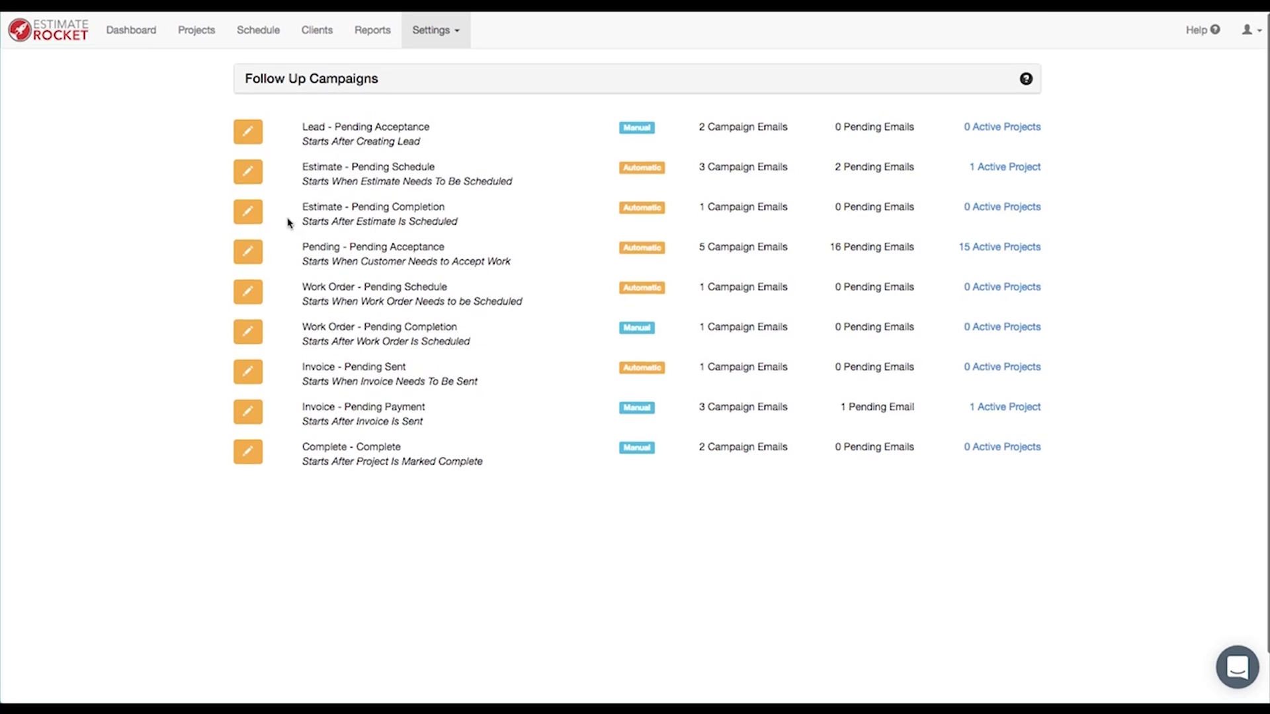
left_click(250, 213)
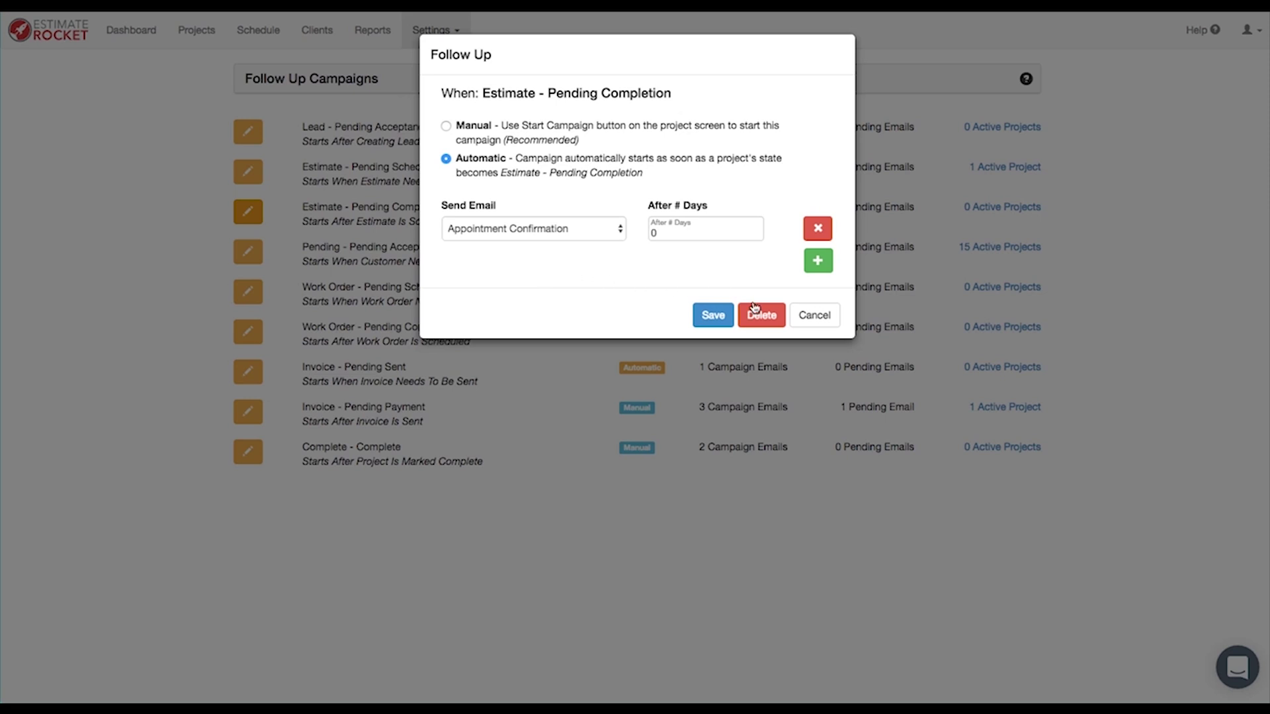
left_click(819, 317)
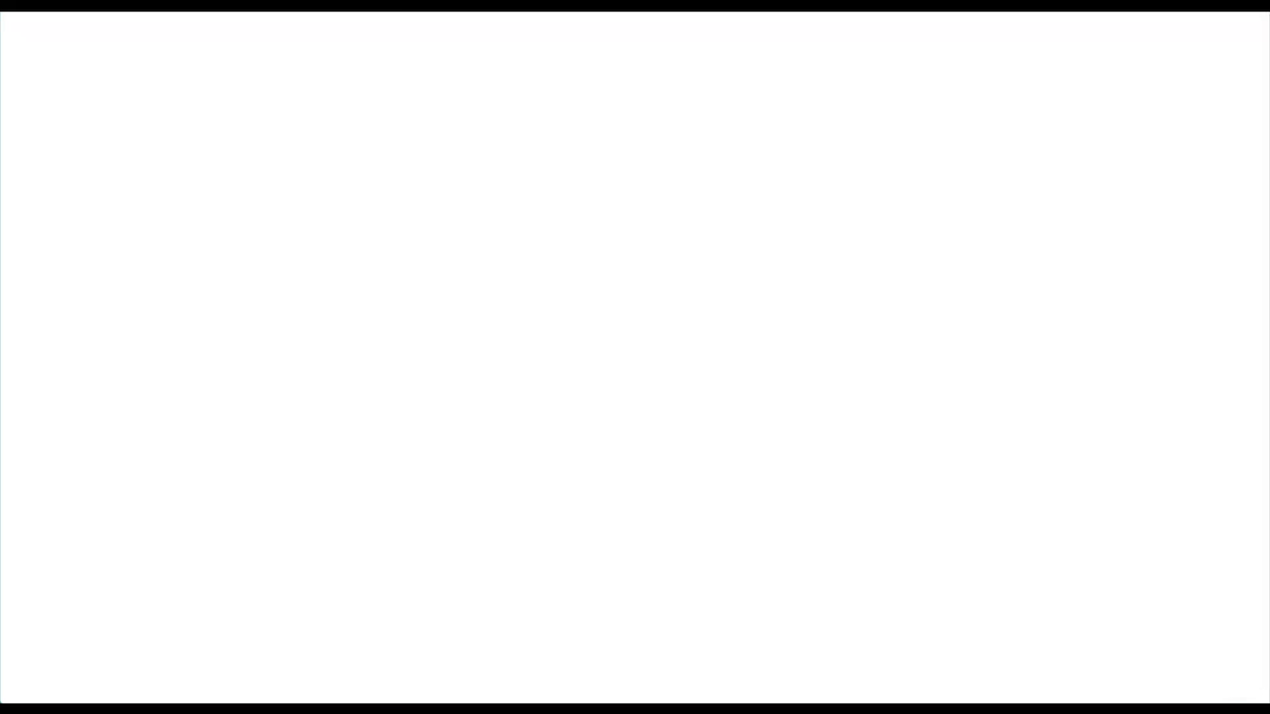
Step: Filter the project list to estimates that are Pending Schedule and open the first Edwards Plumbing project
left_click(225, 547)
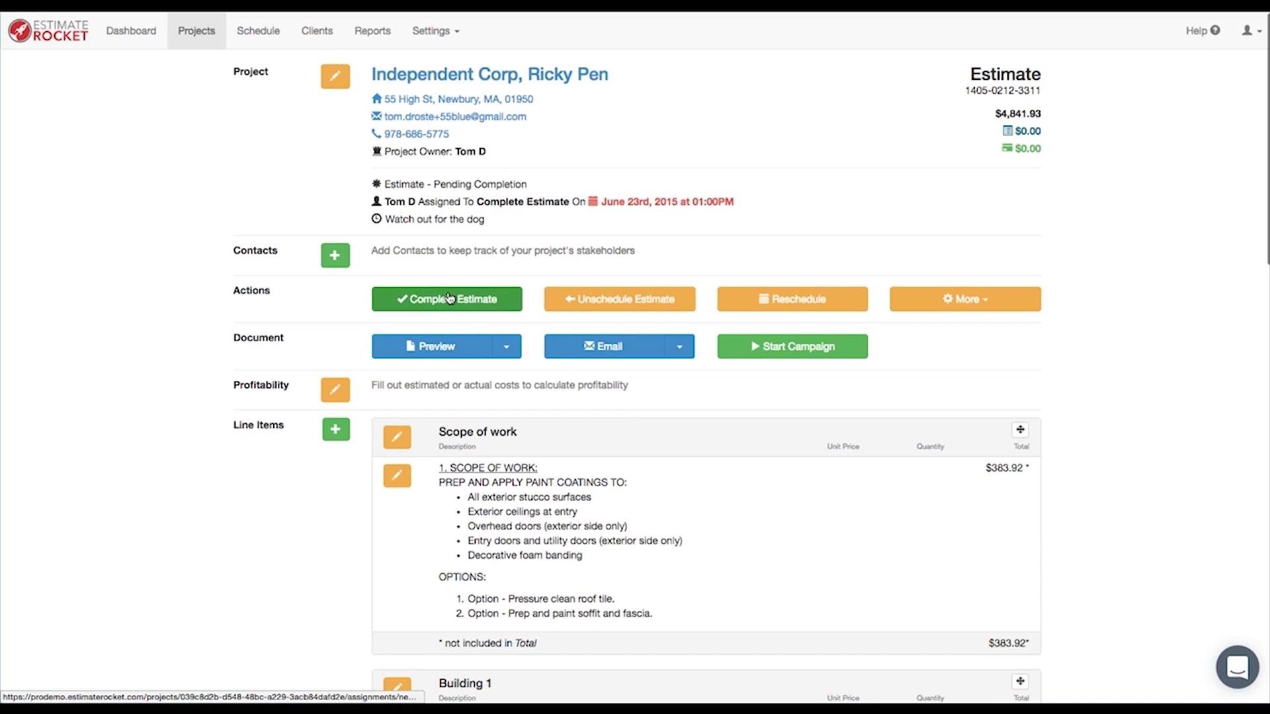
left_click(191, 30)
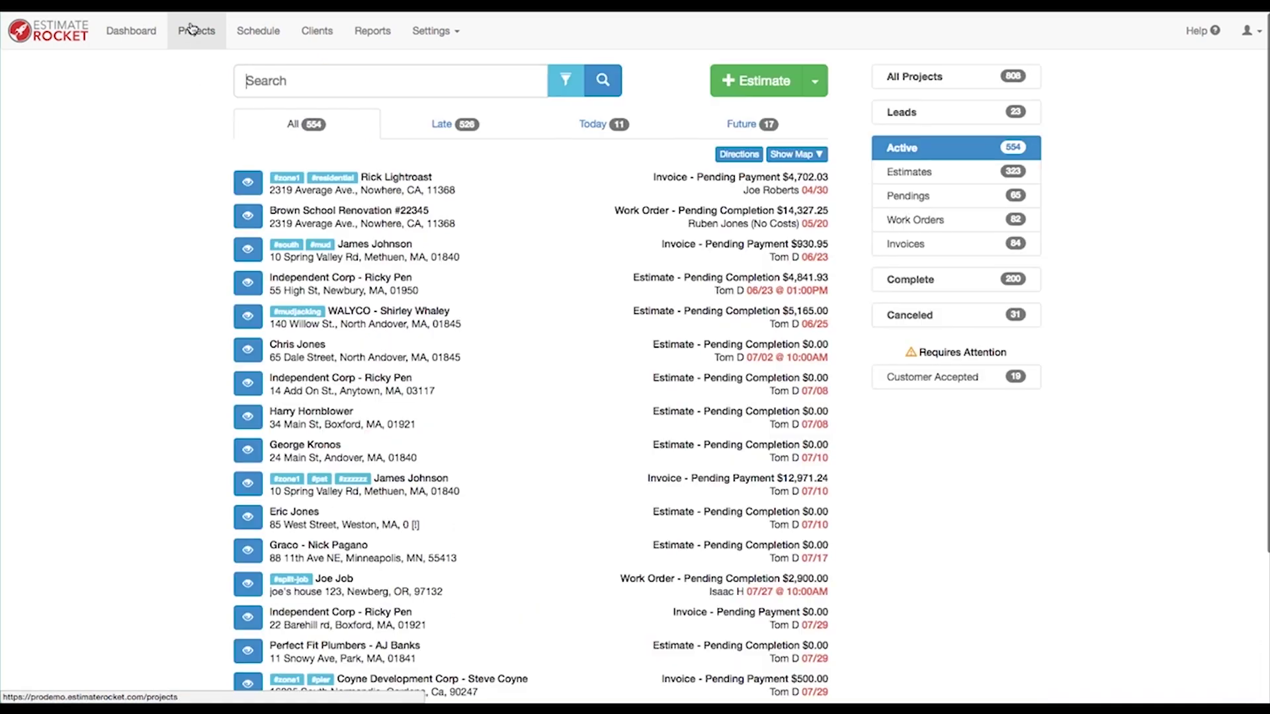
left_click(925, 176)
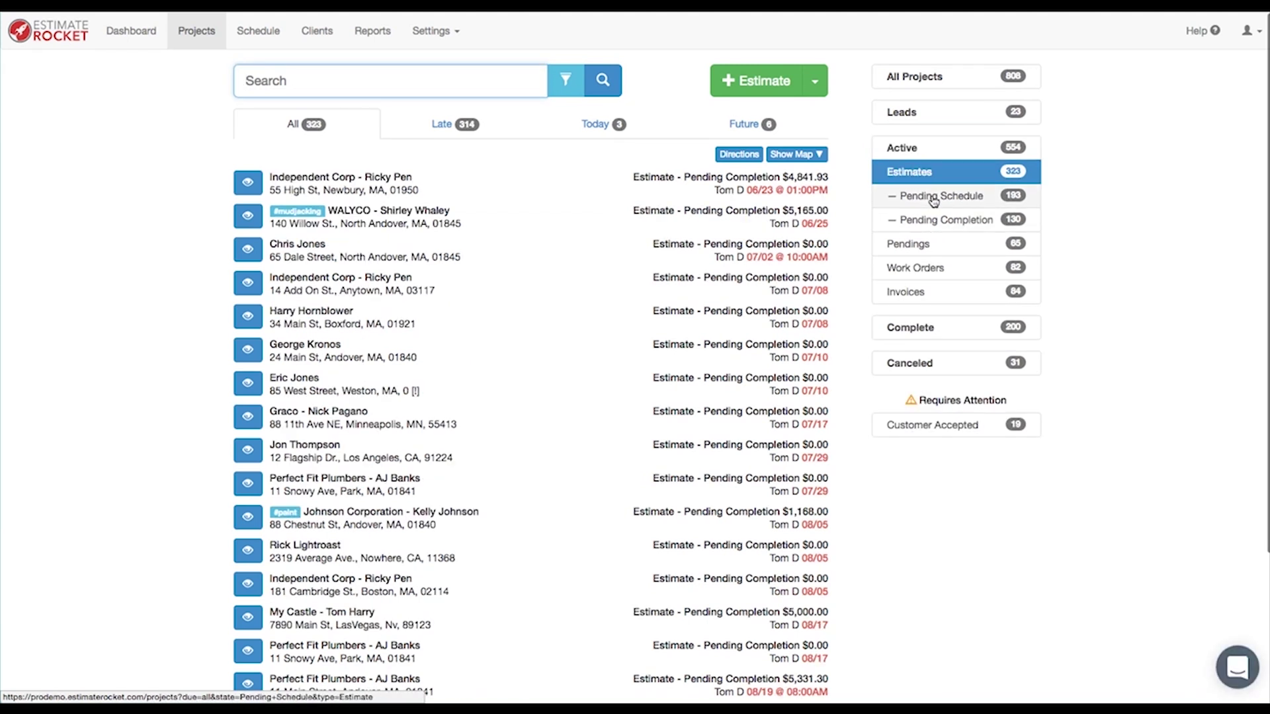
left_click(934, 198)
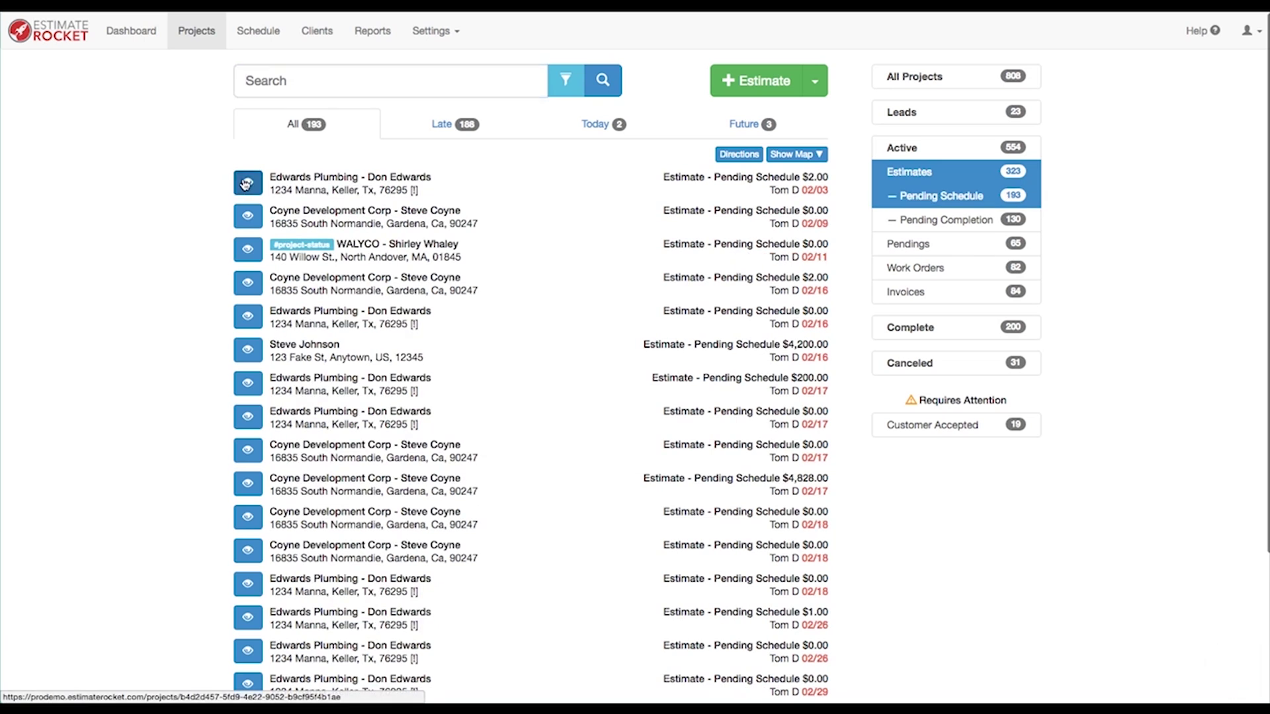
left_click(246, 183)
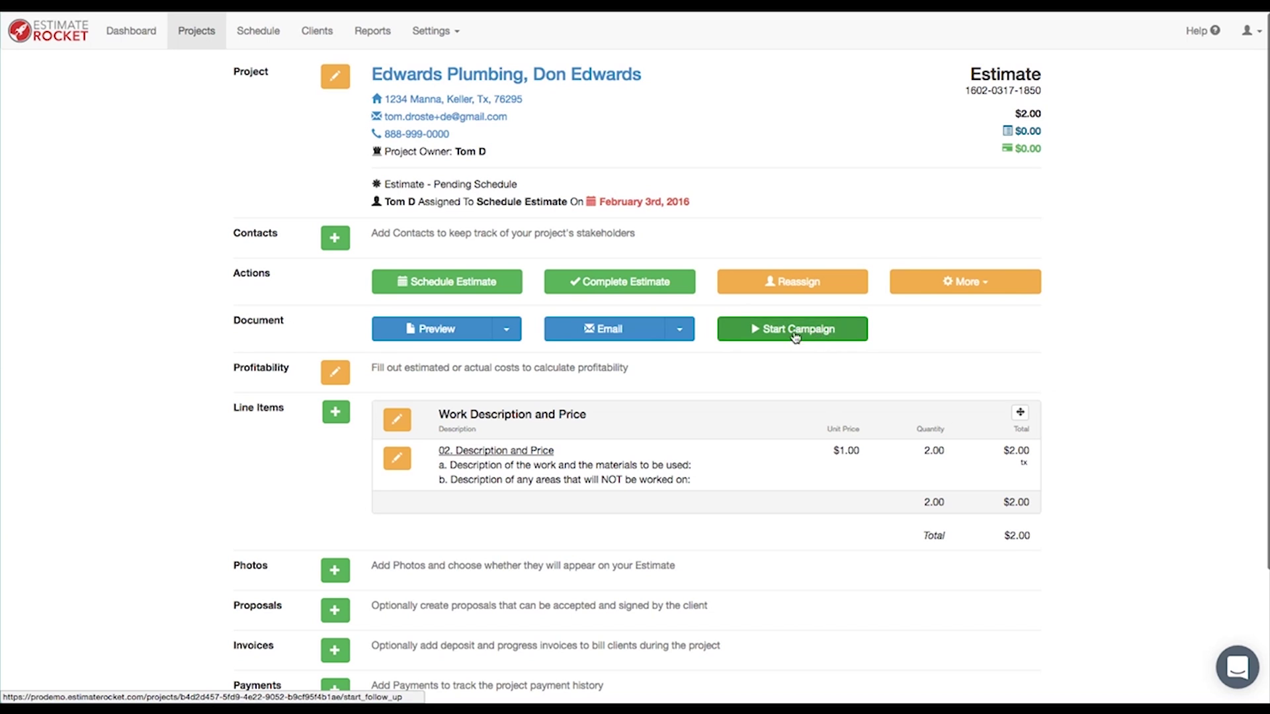
Step: Start the project's follow-up campaign and read the scheduled email dated October 25, 2017, collapsing it again
left_click(796, 336)
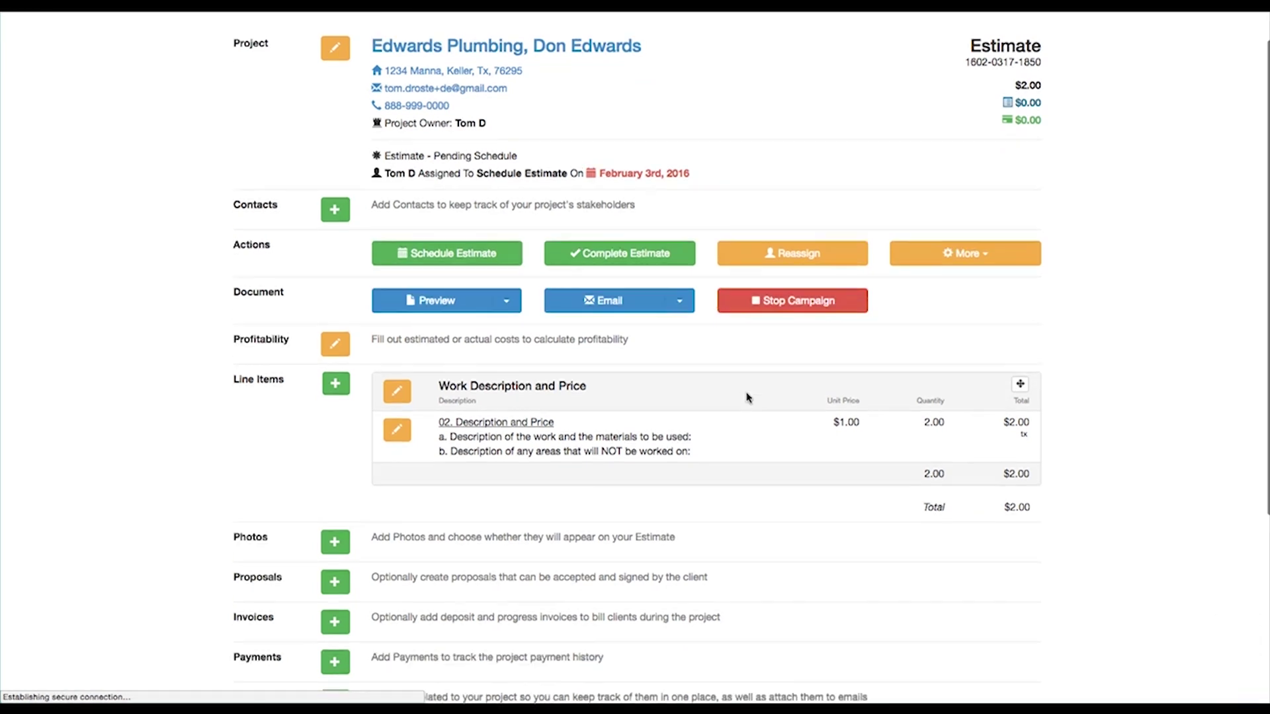
scroll(749, 400, "down", 5)
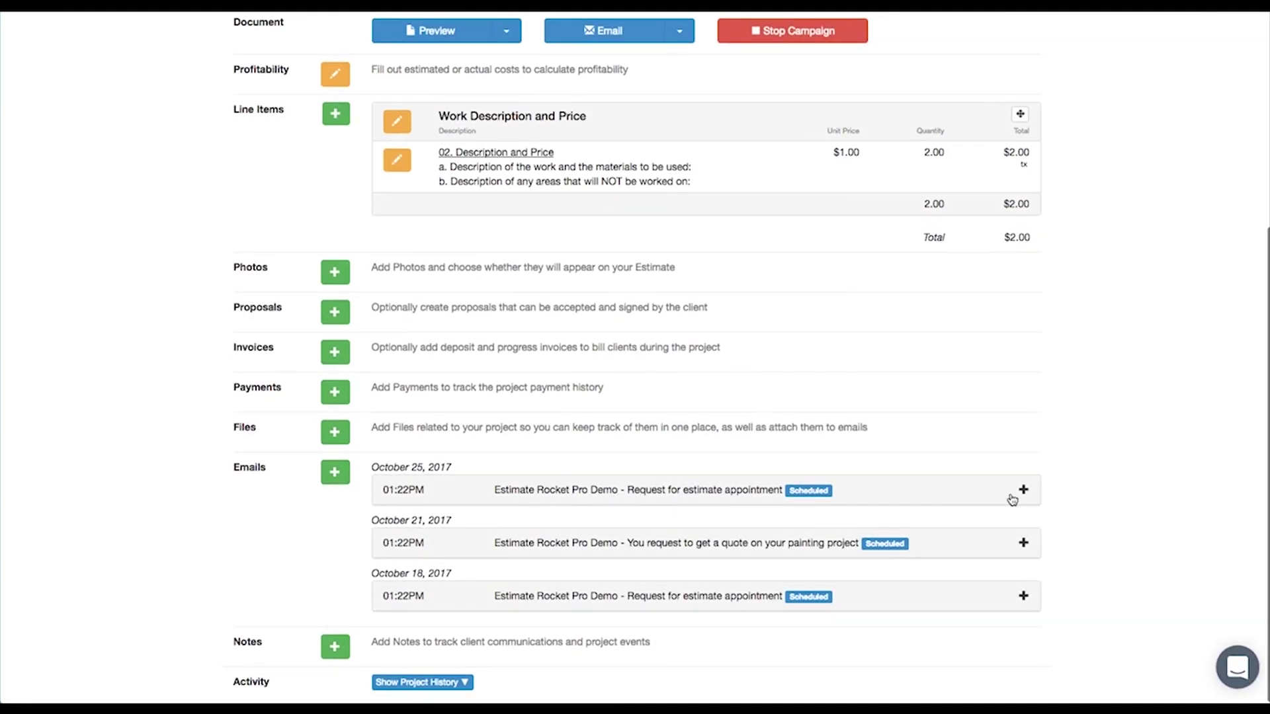
left_click(1025, 491)
scroll(929, 525, "down", 3)
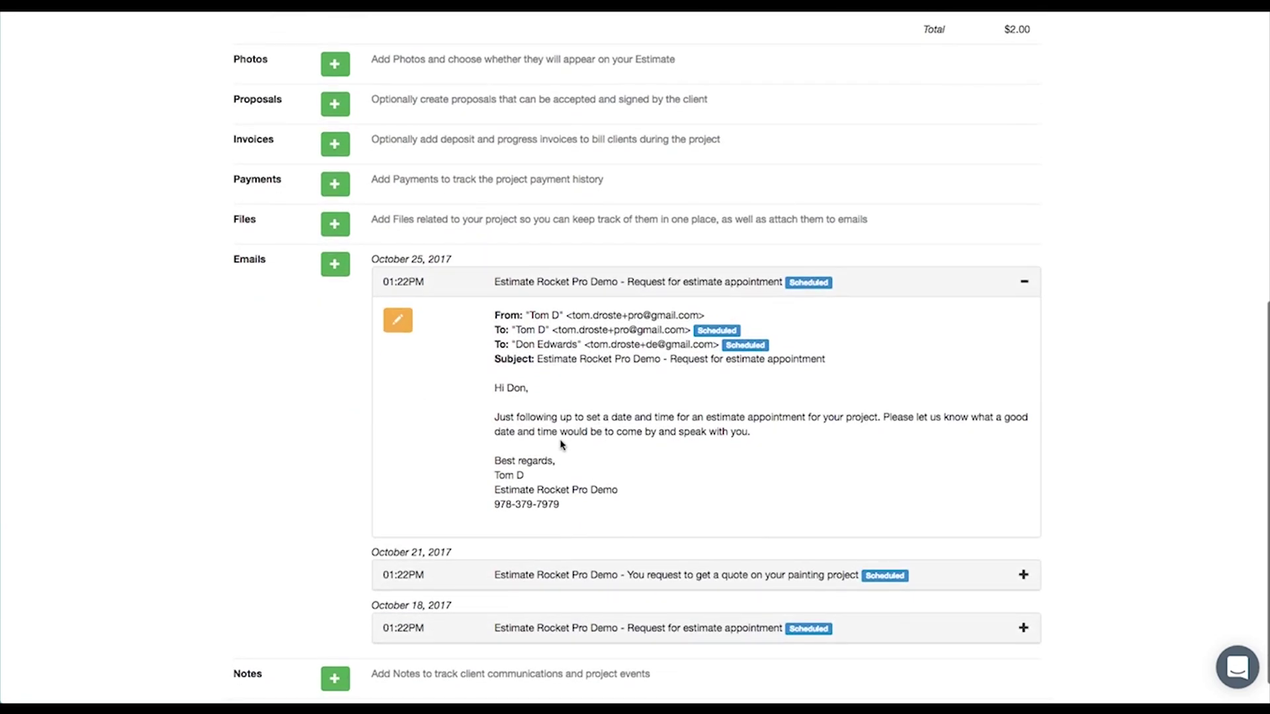
left_click(1026, 283)
scroll(1019, 291, "up", 8)
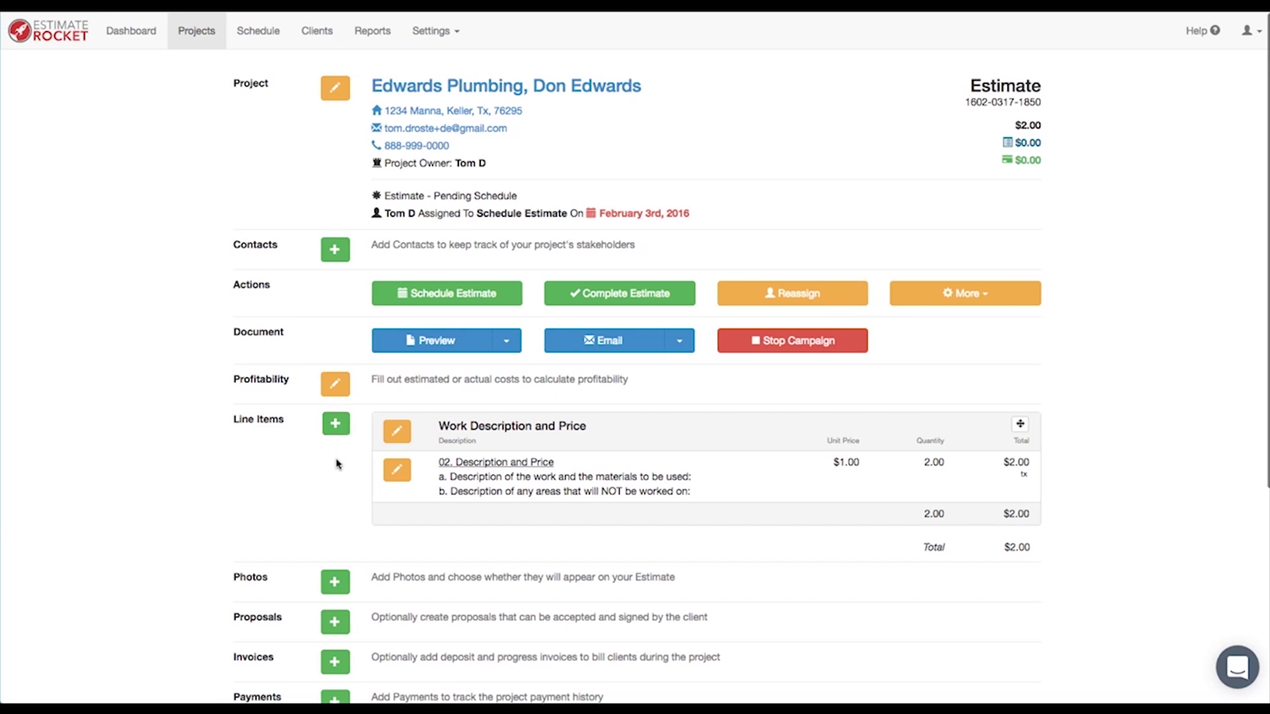
Step: Add the existing item Interior Preparation as a line item, enlarging its Description field to show the full text, and save it
left_click(336, 424)
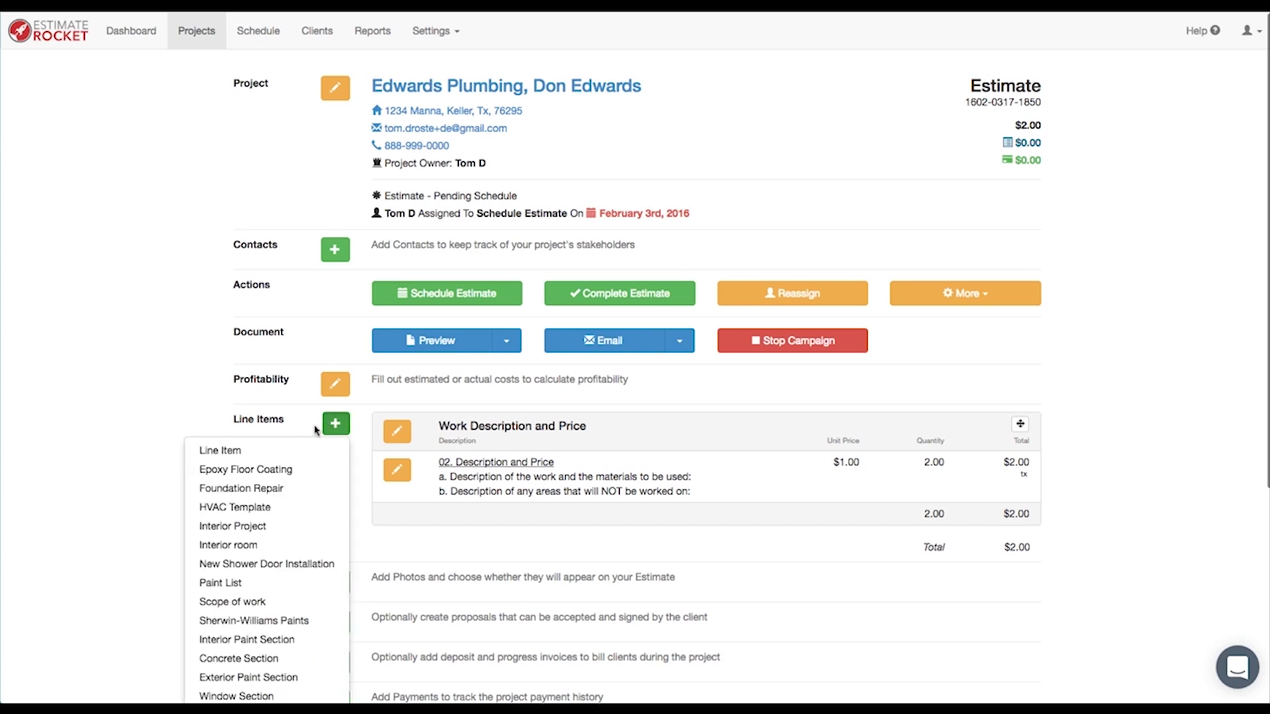
left_click(230, 450)
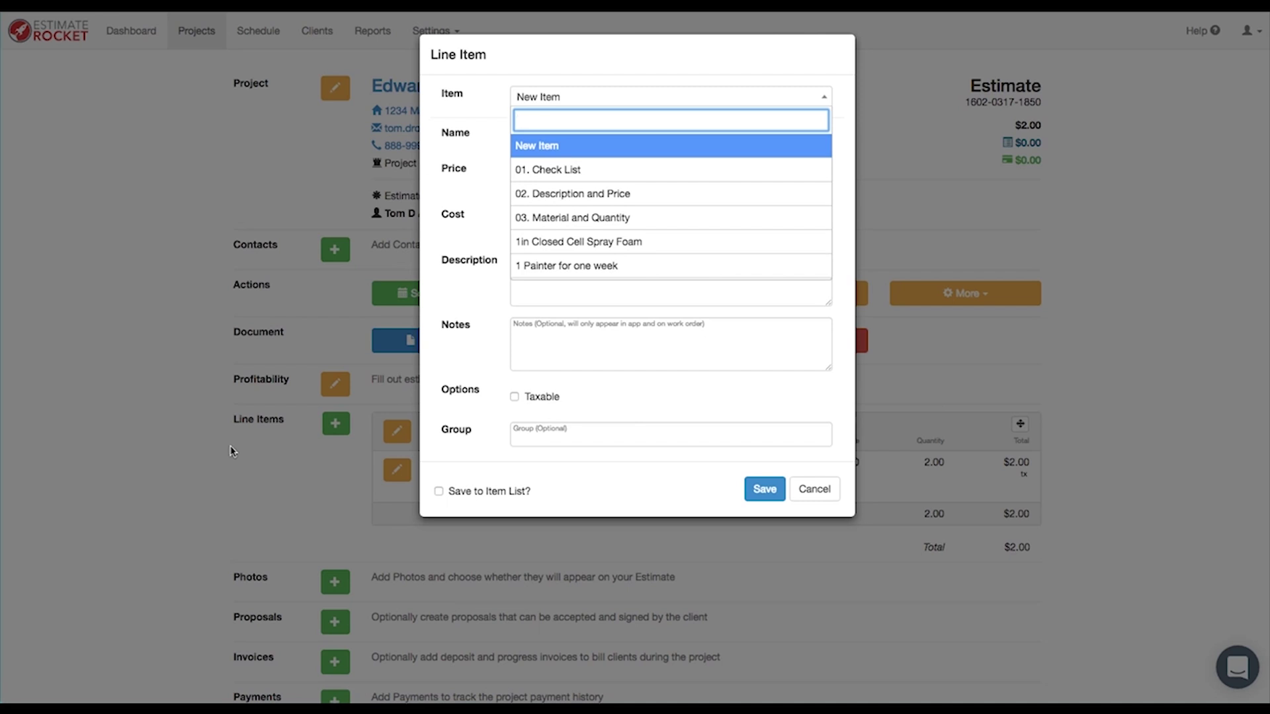
type("inter")
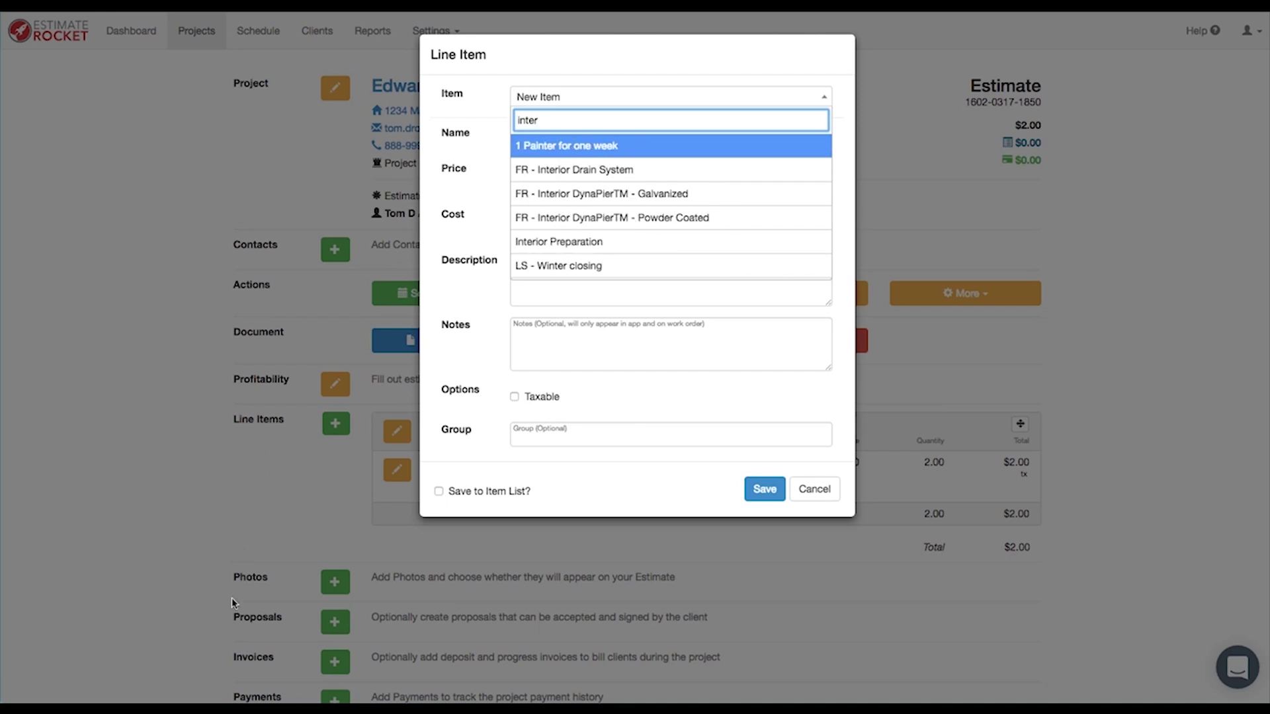
left_click(591, 243)
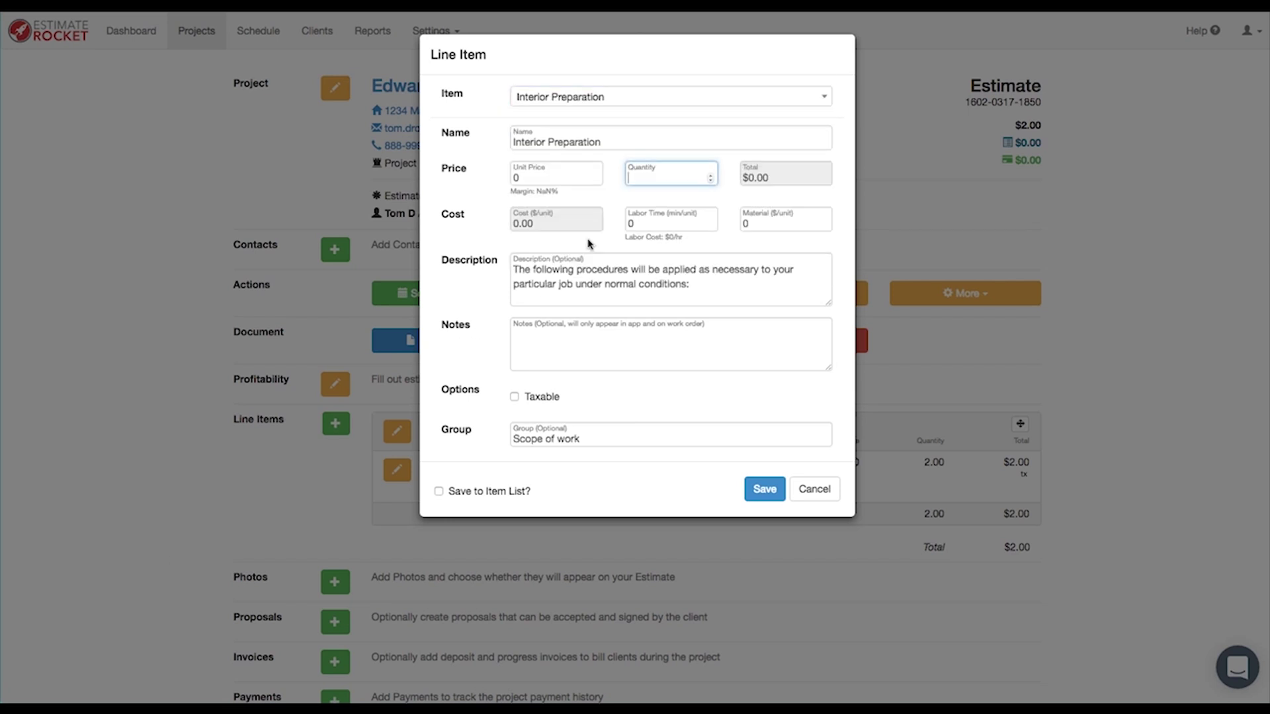
left_click_drag(825, 306, 984, 470)
left_click_drag(973, 618, 972, 620)
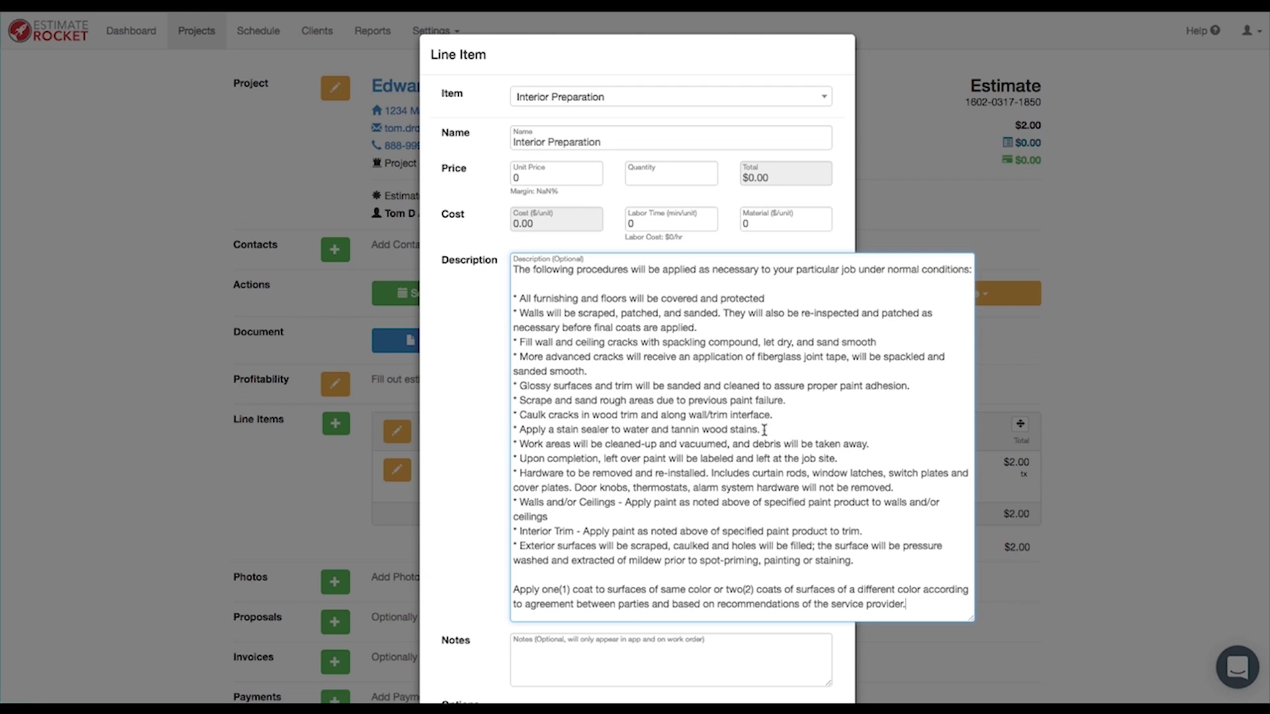
scroll(707, 483, "down", 3)
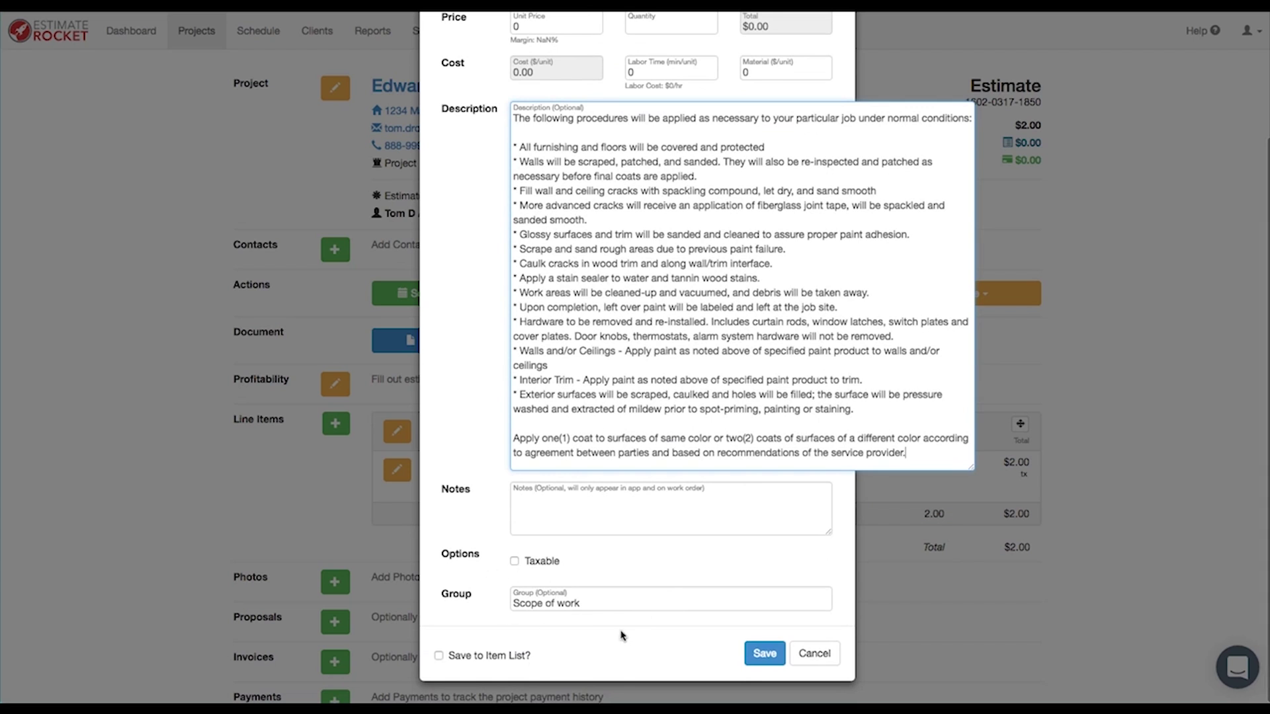
left_click(764, 654)
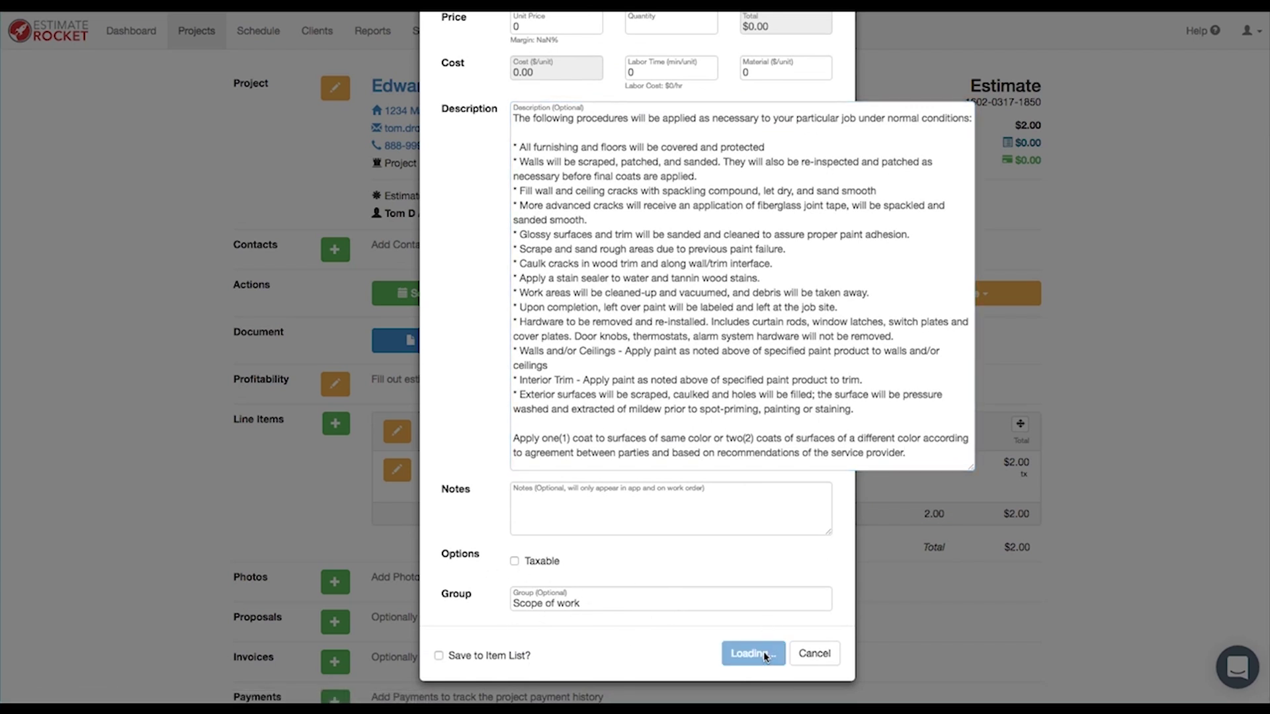
Step: Open the Interior Preparation line item under Scope of work for editing and enlarge its Description field
scroll(697, 544, "down", 6)
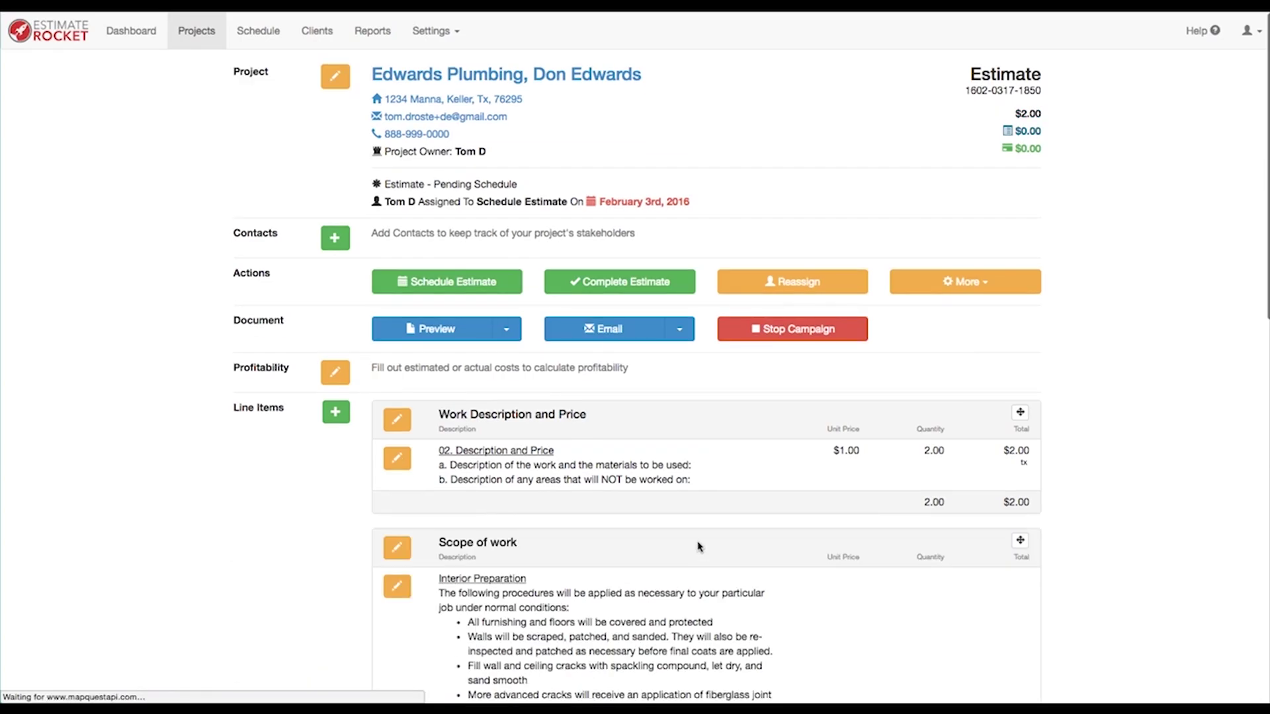
scroll(674, 579, "down", 1)
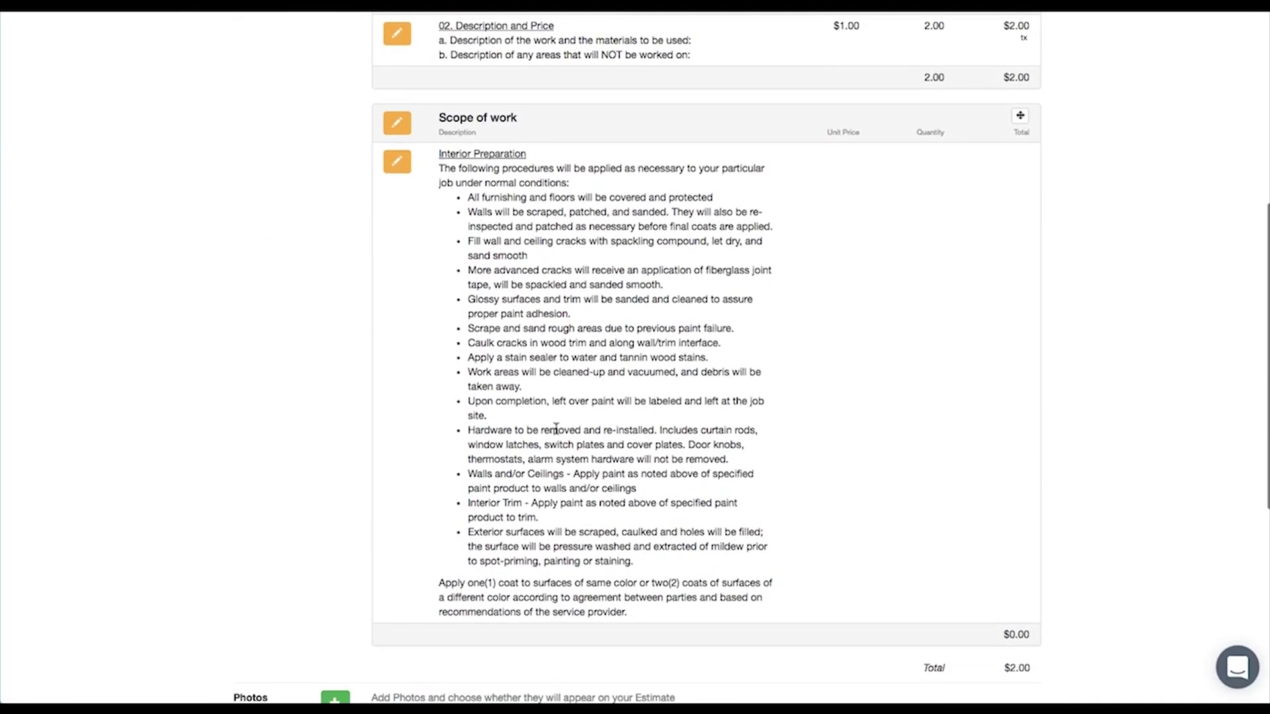
left_click(397, 164)
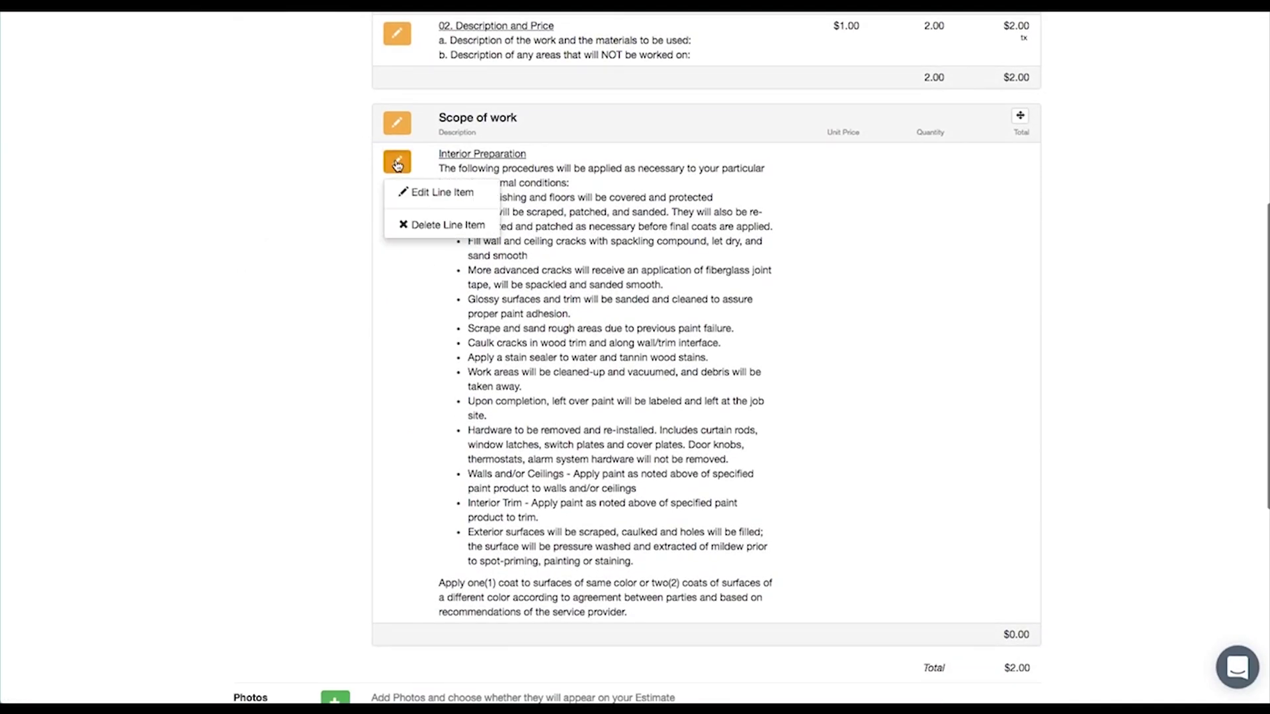
left_click(455, 193)
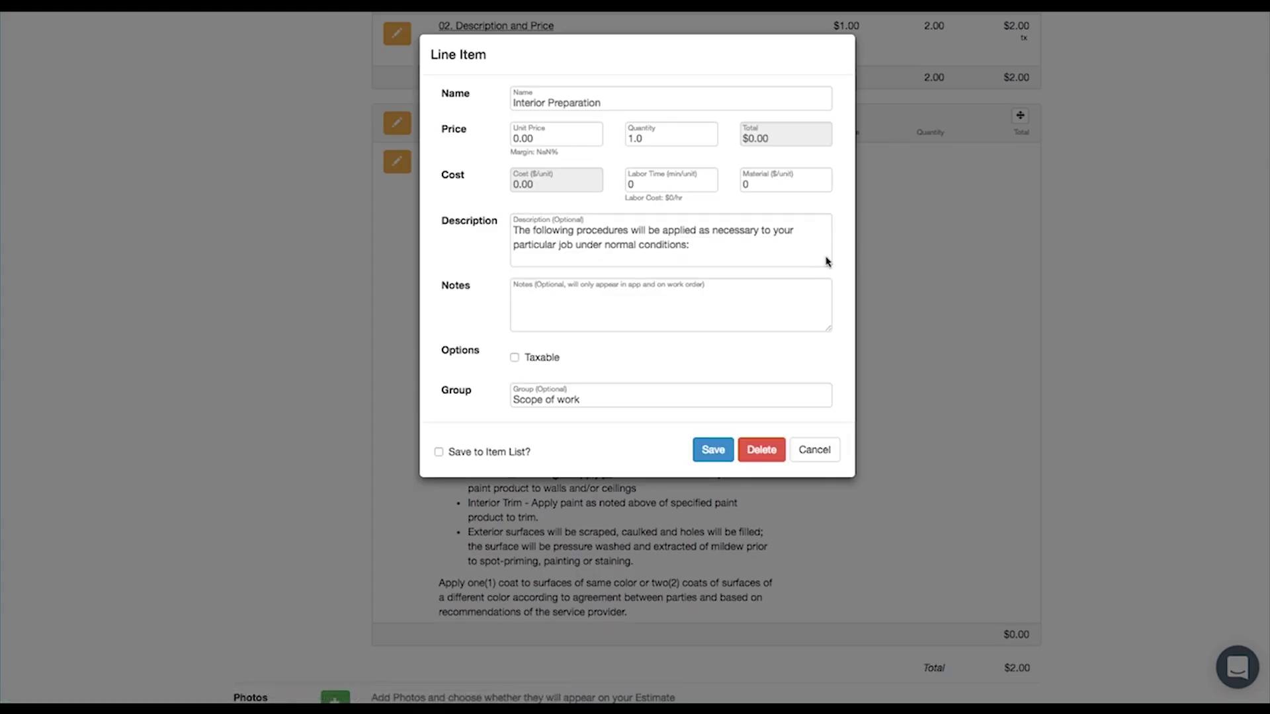
left_click(828, 265)
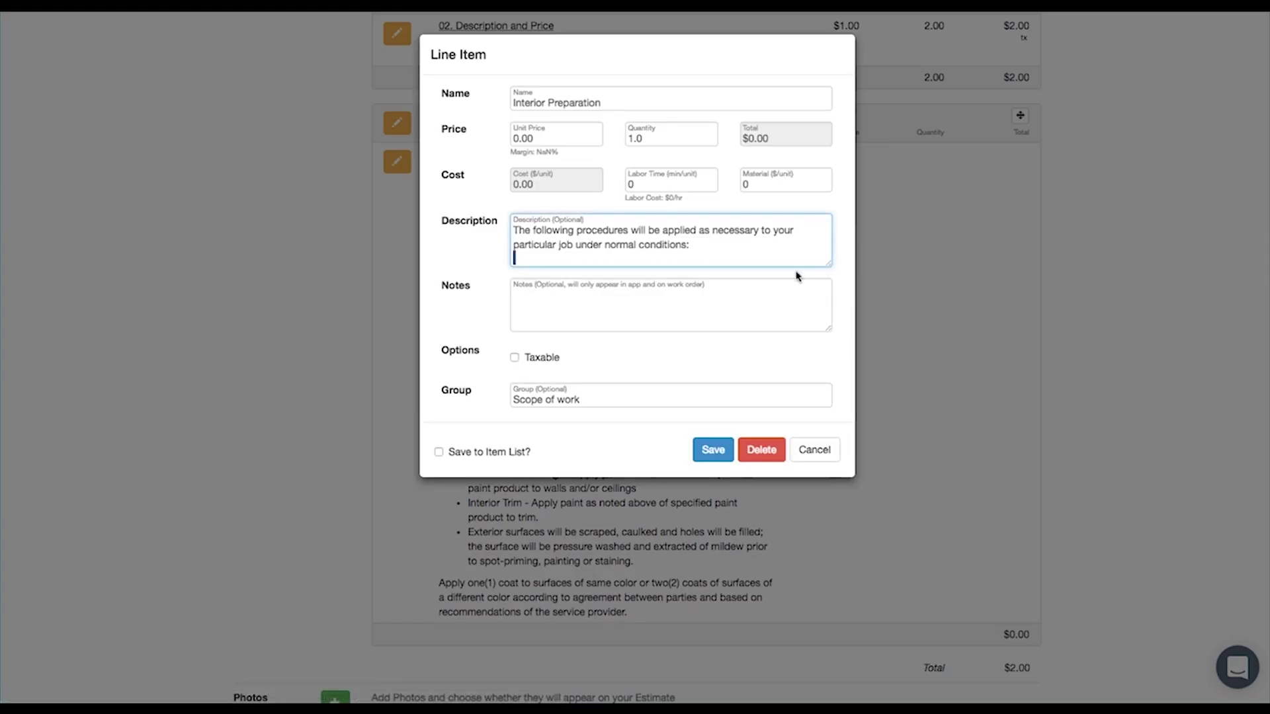
key("ctrl+v")
left_click_drag(829, 266, 950, 566)
left_click(660, 448)
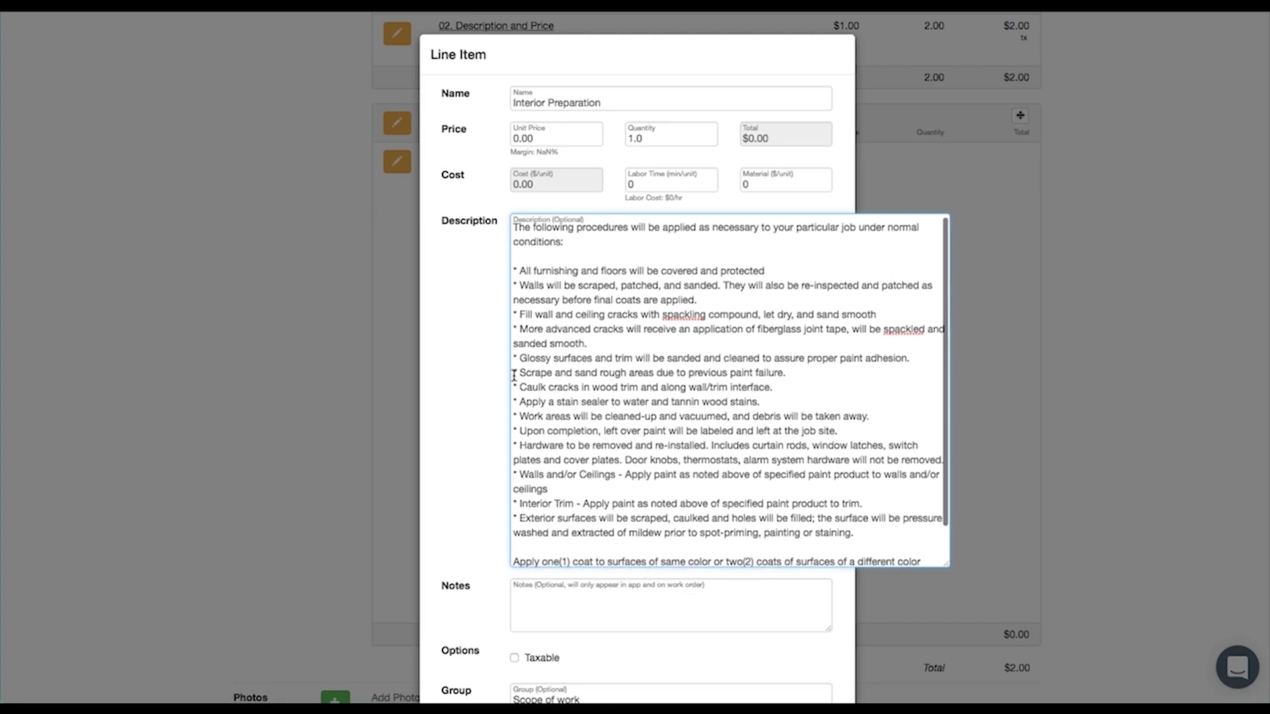
Step: Delete the bullet "Scrape and sand rough areas due to previous paint failure." from the line item's description
scroll(514, 374, "down", 1)
left_click_drag(514, 372, 819, 378)
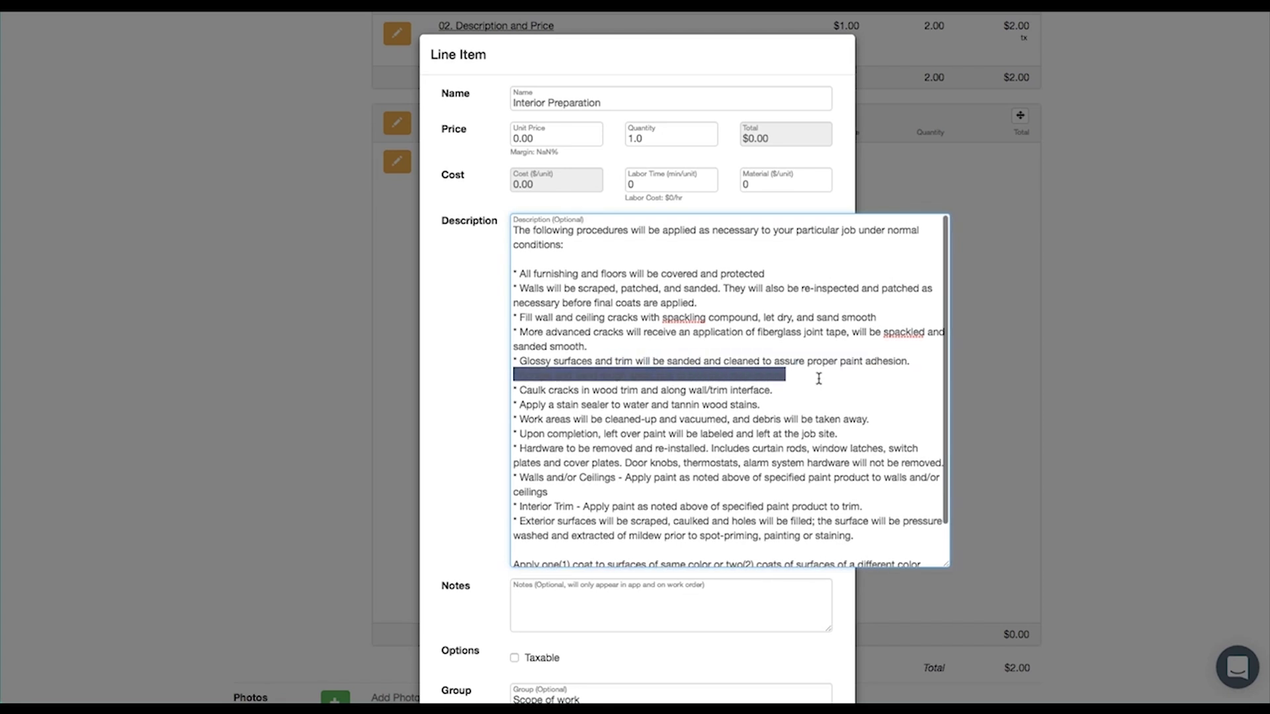
key("BackSpace")
key("BackSpace")
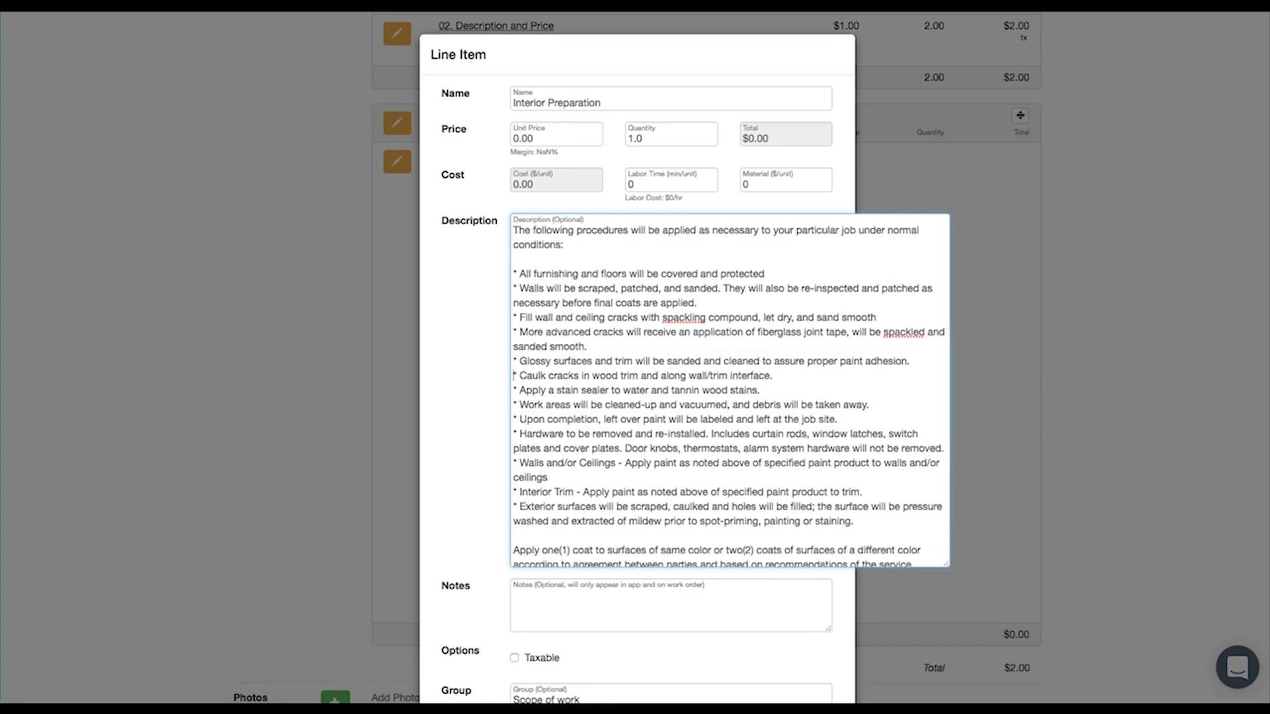
left_click_drag(514, 434, 514, 420)
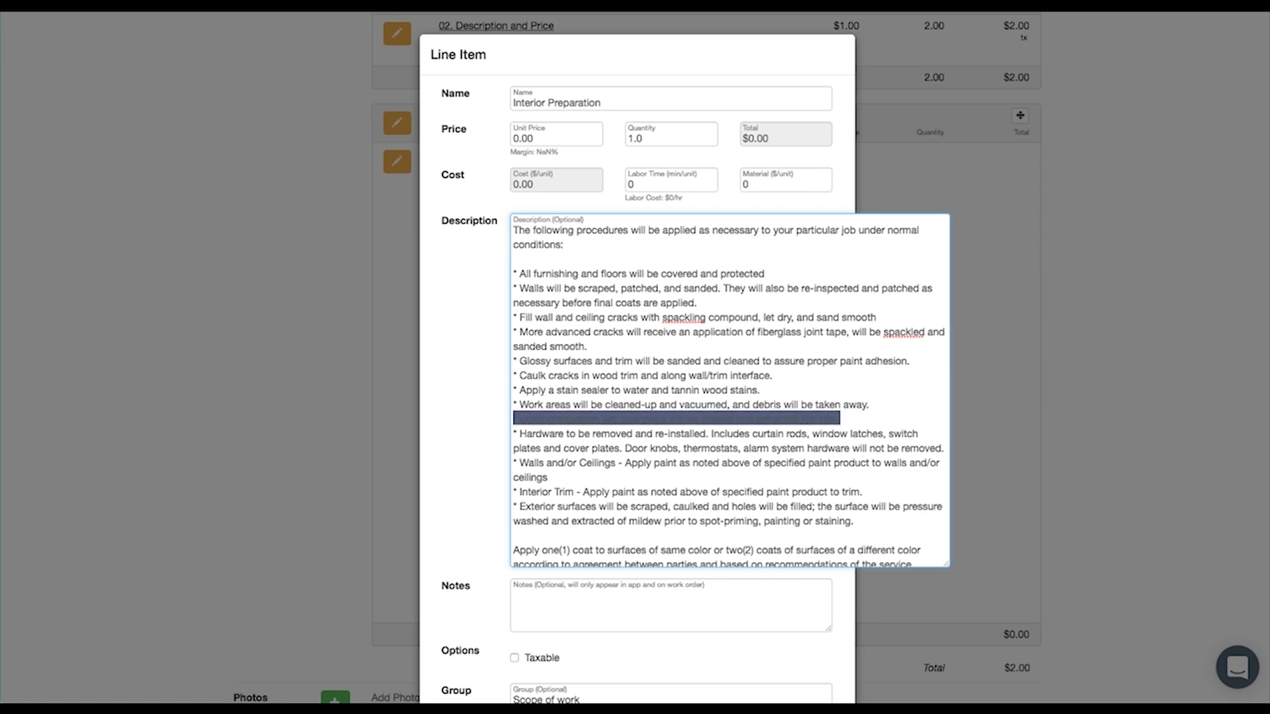
left_click(513, 404)
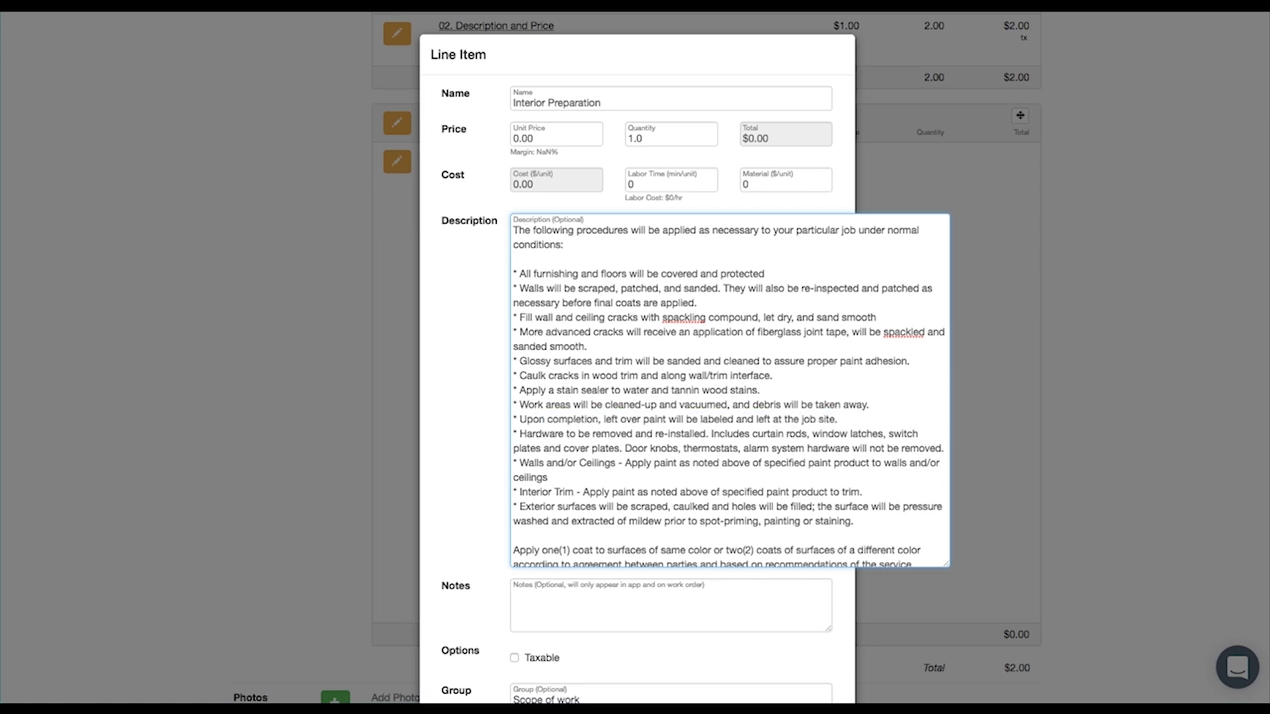
Step: Delete the leftover paint bullet from the description, add "* Special item for this project" below the last bullet, and save the line item
triple_click(514, 419)
key("BackSpace")
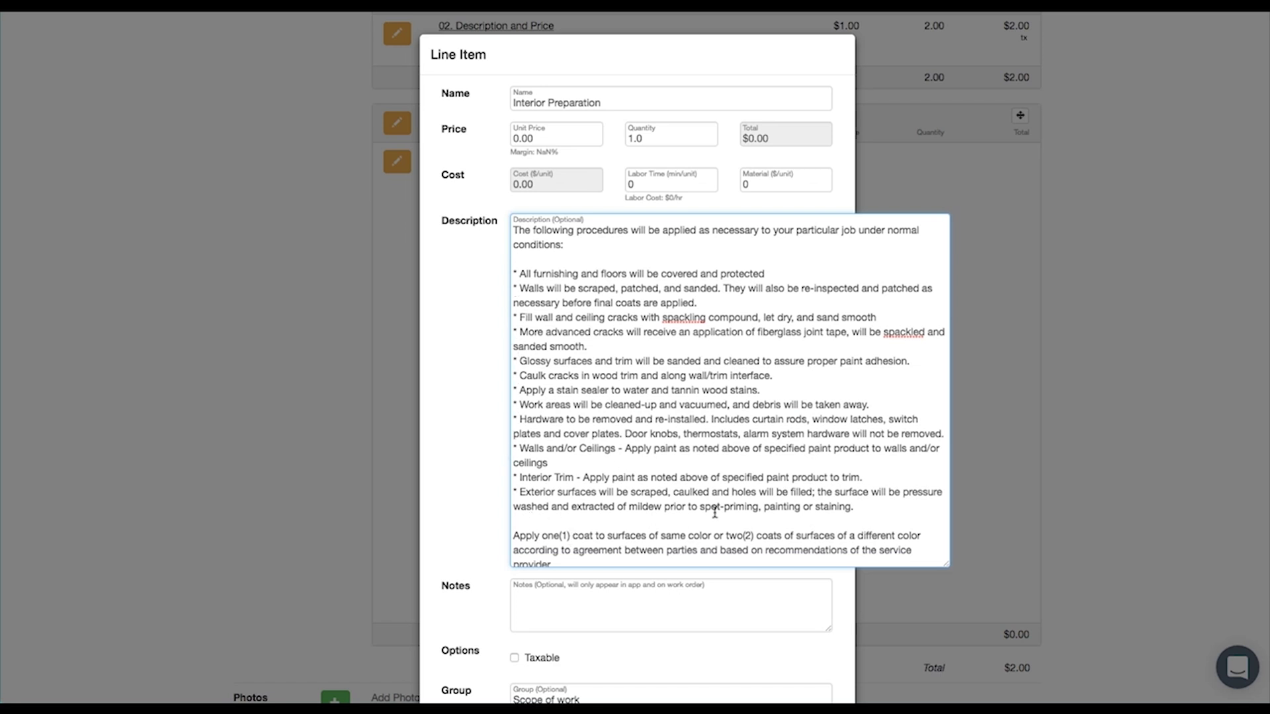
key("Return")
type("*")
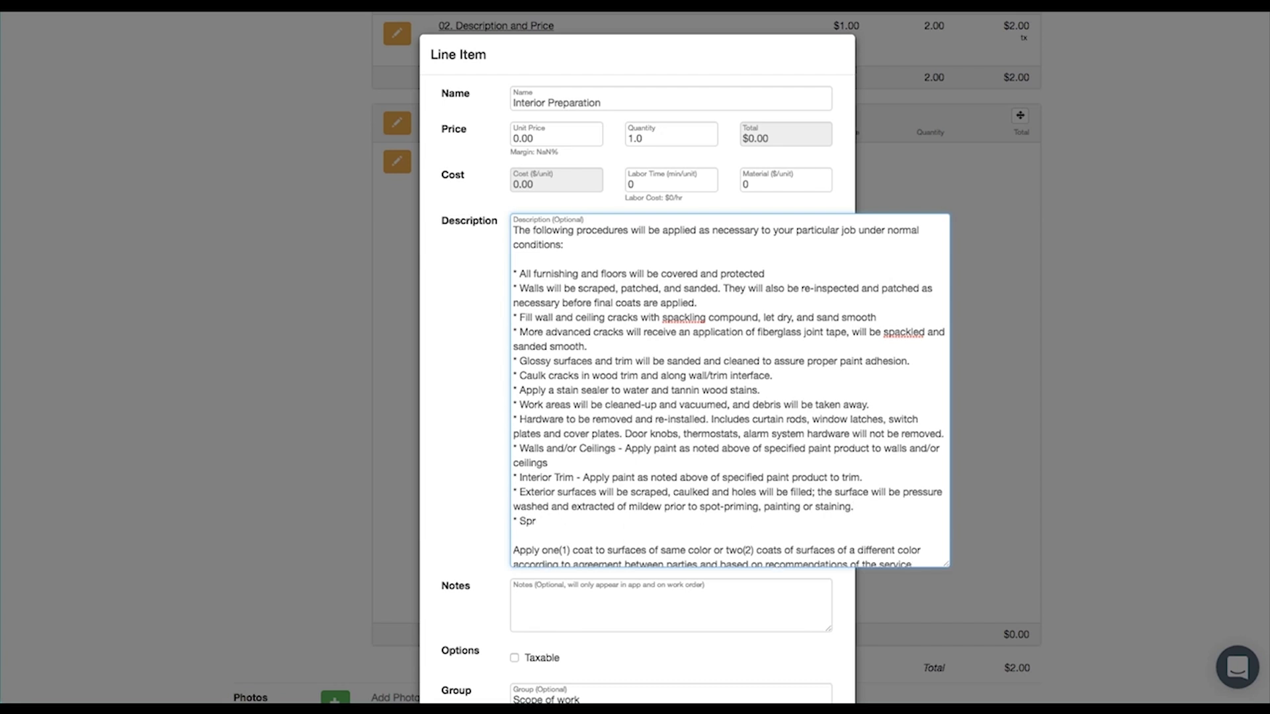
type(" Special item for this project")
scroll(771, 642, "down", 3)
left_click(712, 652)
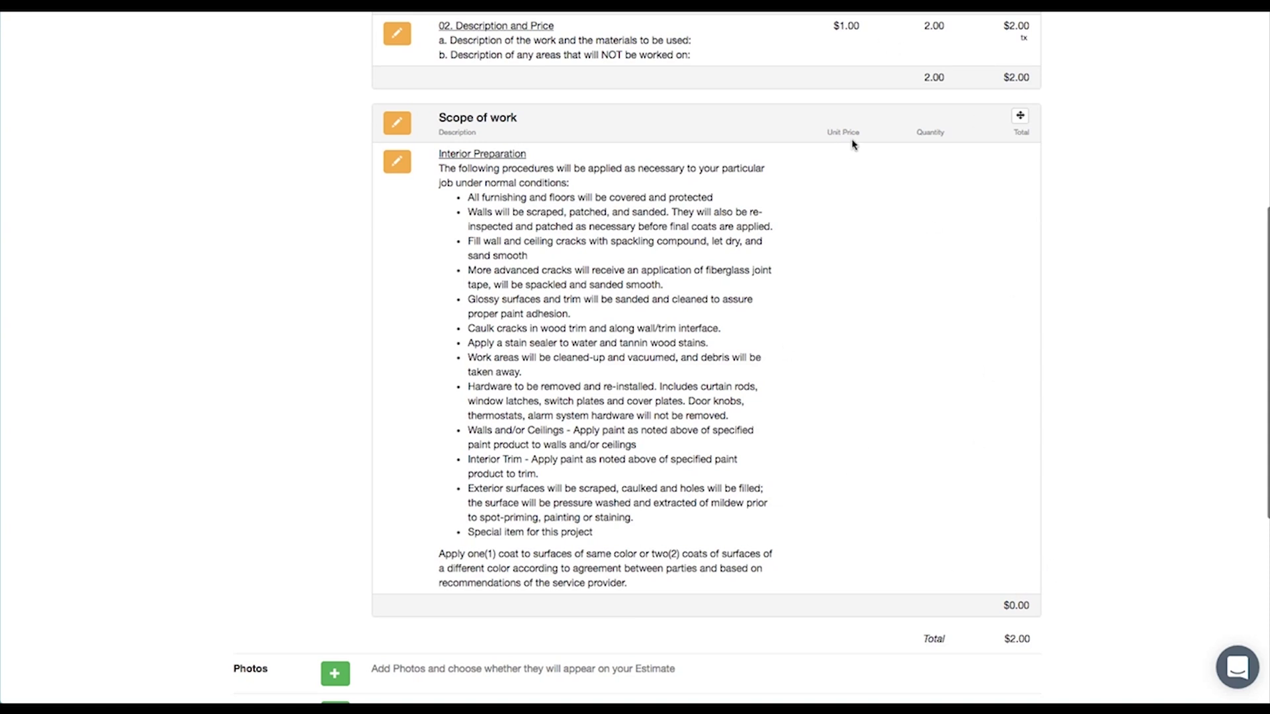
Step: Preview the estimate document, read through its Scope of work section with the edited Interior Preparation text, and close the preview
scroll(1141, 292, "up", 3)
scroll(1141, 292, "up", 1)
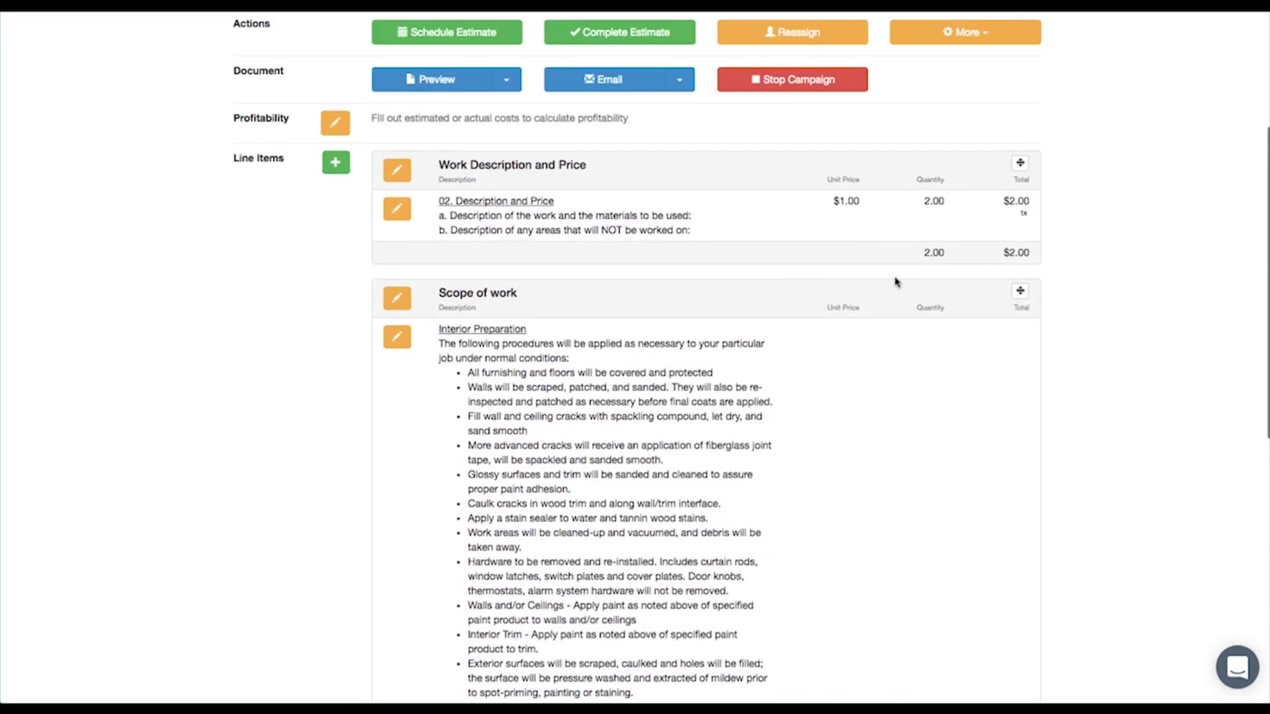
left_click(435, 81)
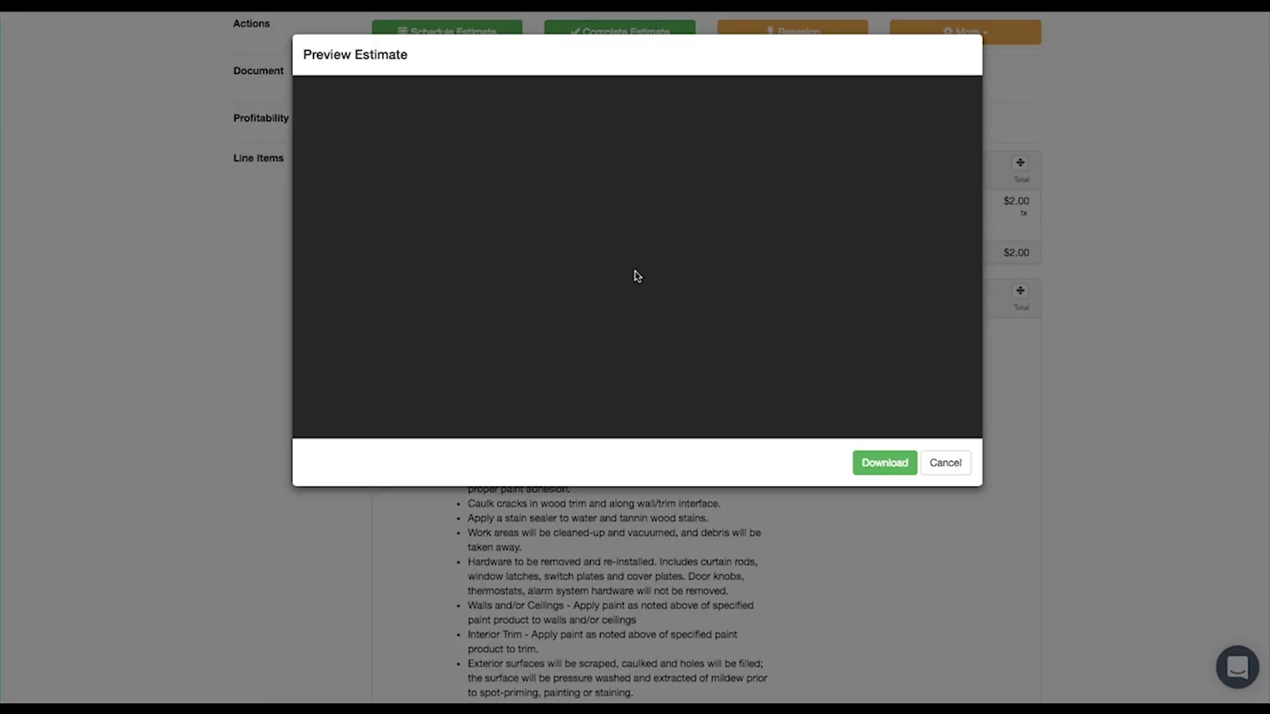
scroll(635, 272, "down", 5)
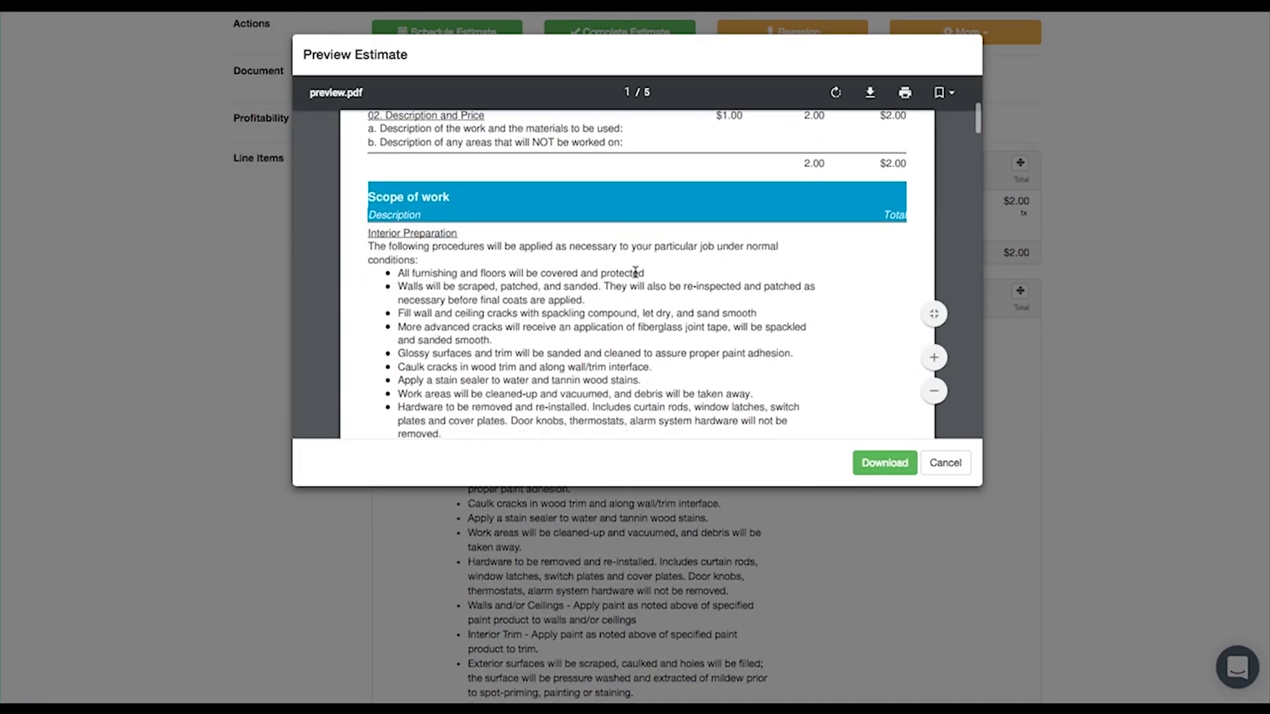
scroll(659, 285, "down", 1)
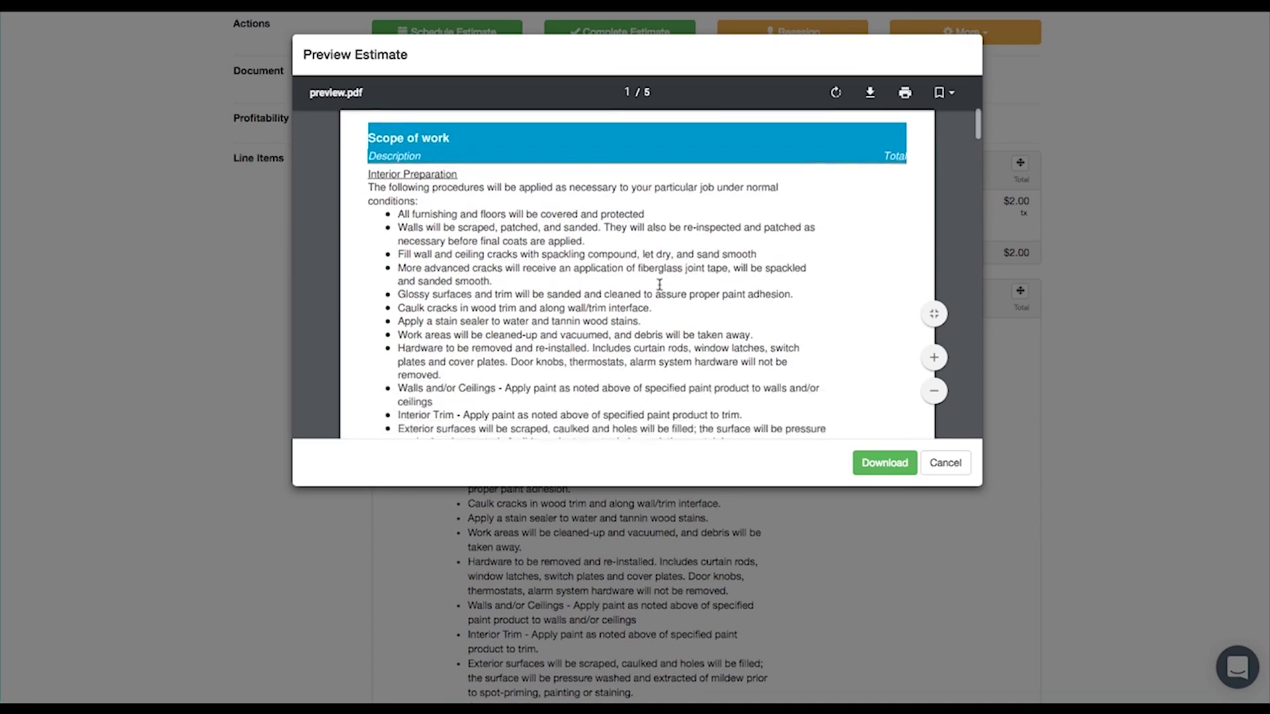
scroll(659, 284, "down", 3)
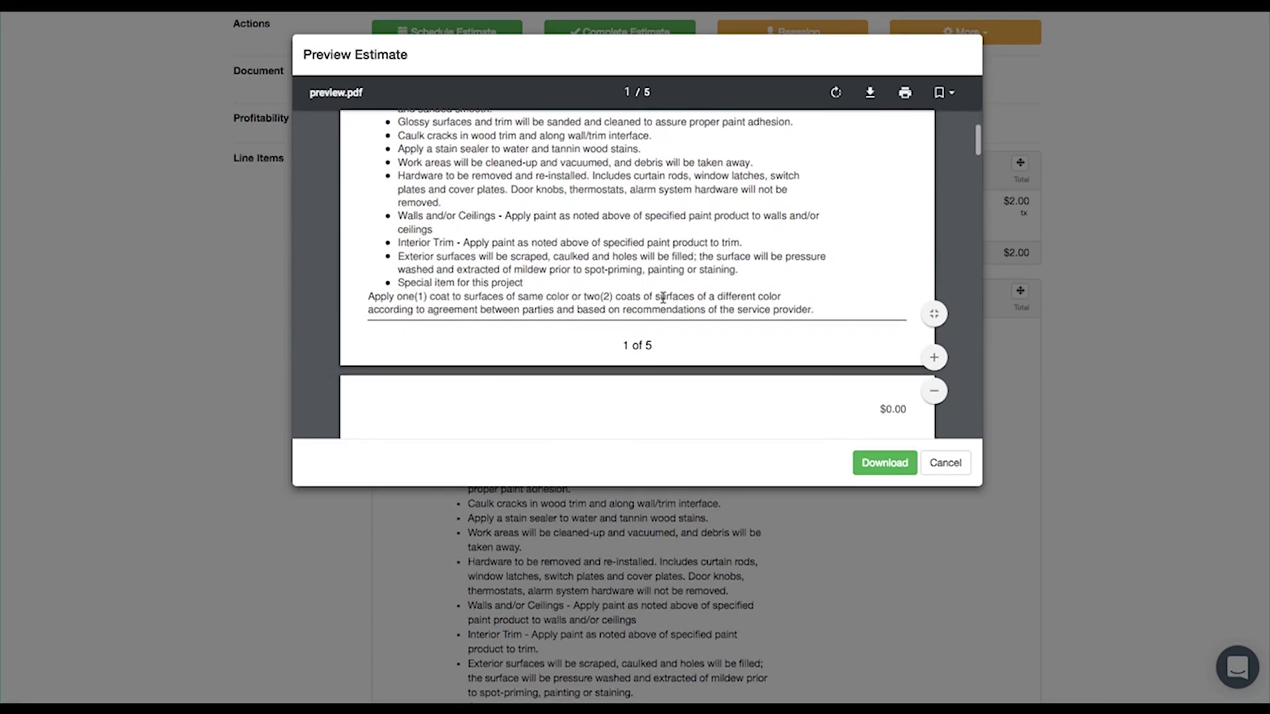
scroll(663, 298, "down", 4)
scroll(663, 299, "up", 6)
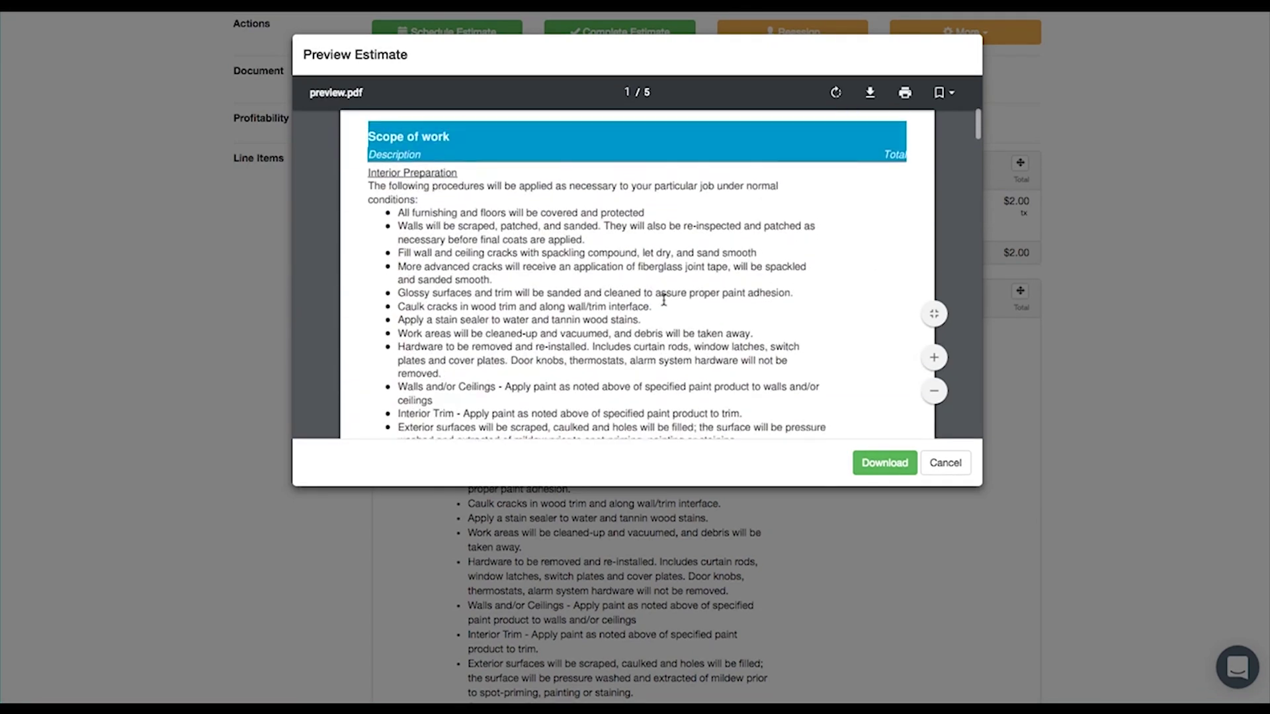
scroll(663, 299, "up", 1)
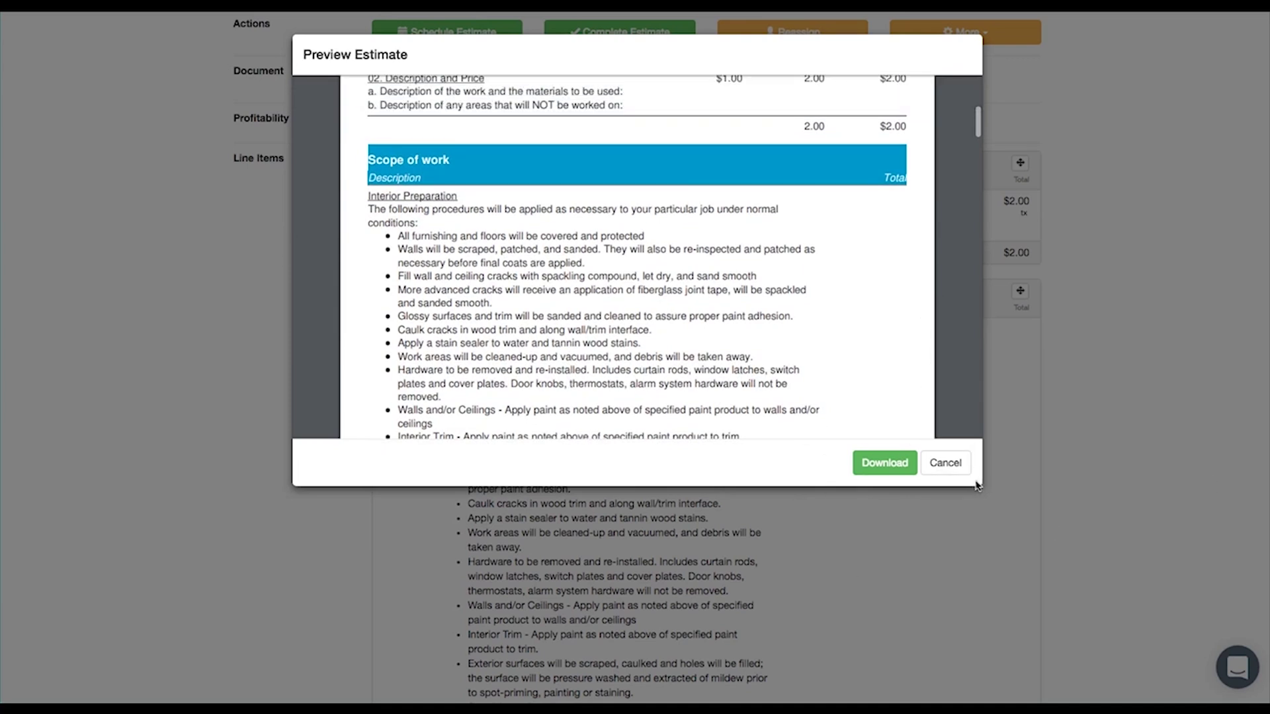
left_click(947, 462)
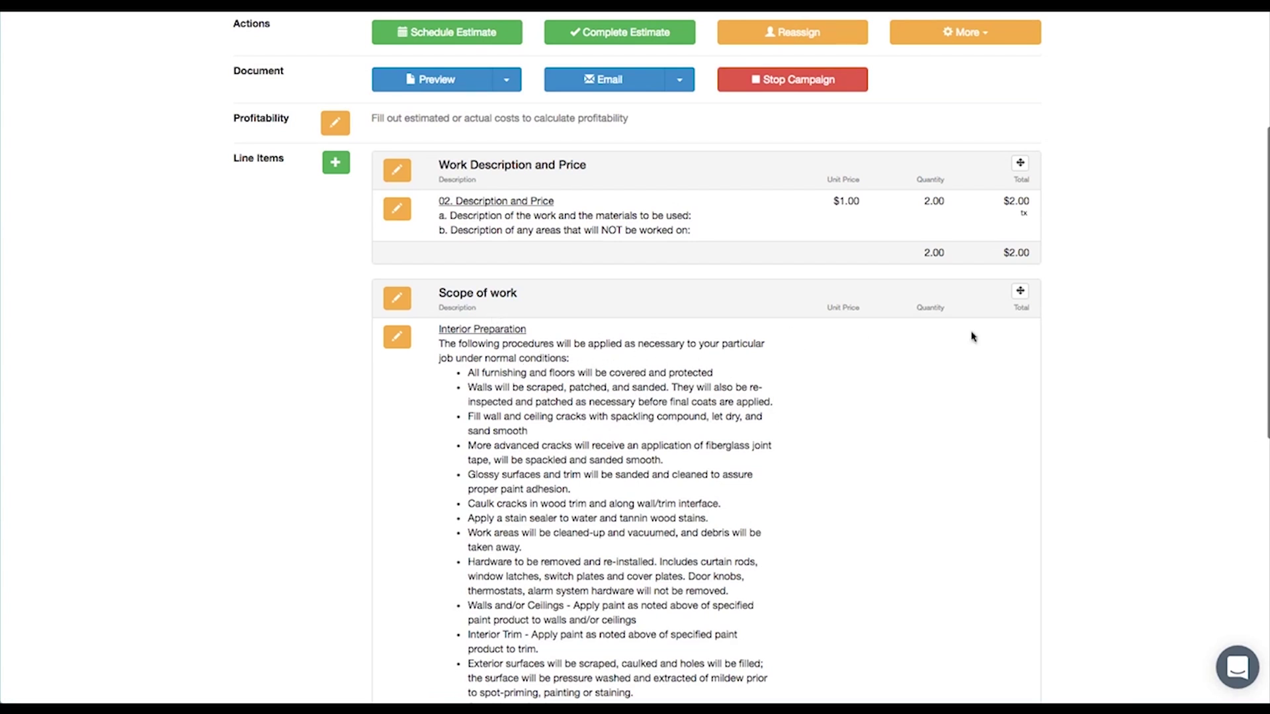
Step: Edit the Scope of work group to hide its group total and all line item figures, and save it, also to the item list
left_click(397, 301)
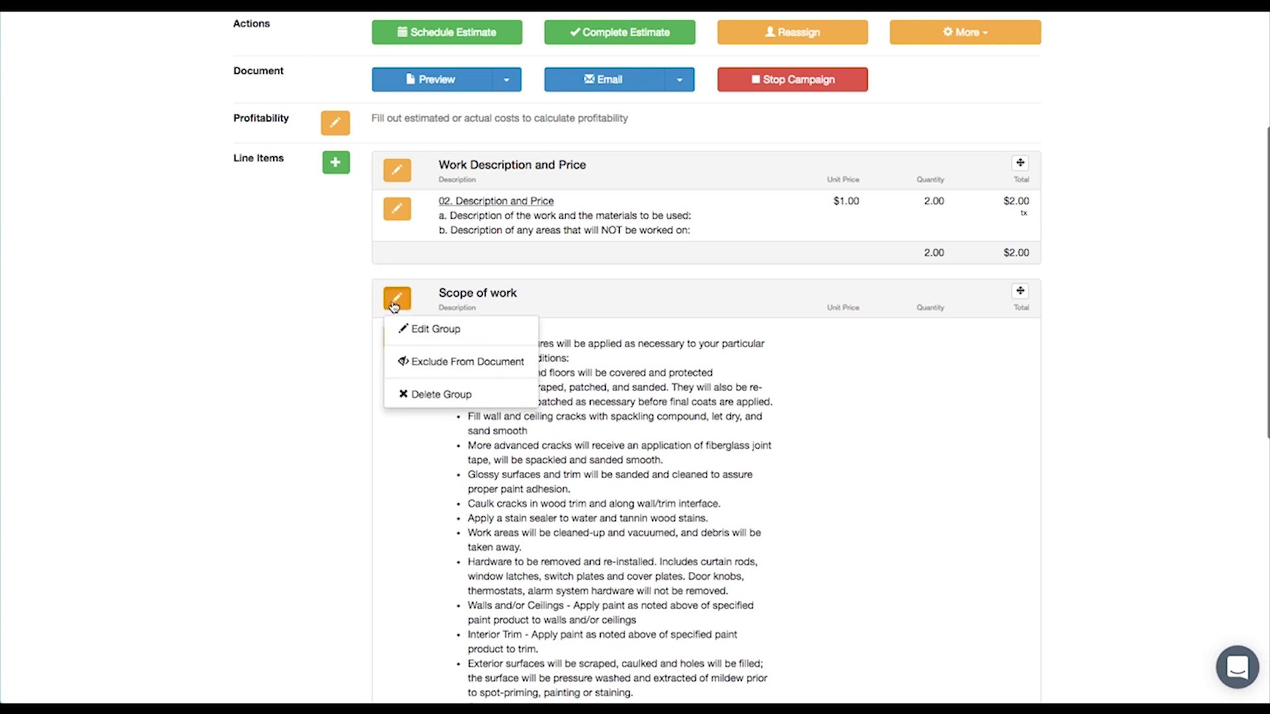
left_click(441, 330)
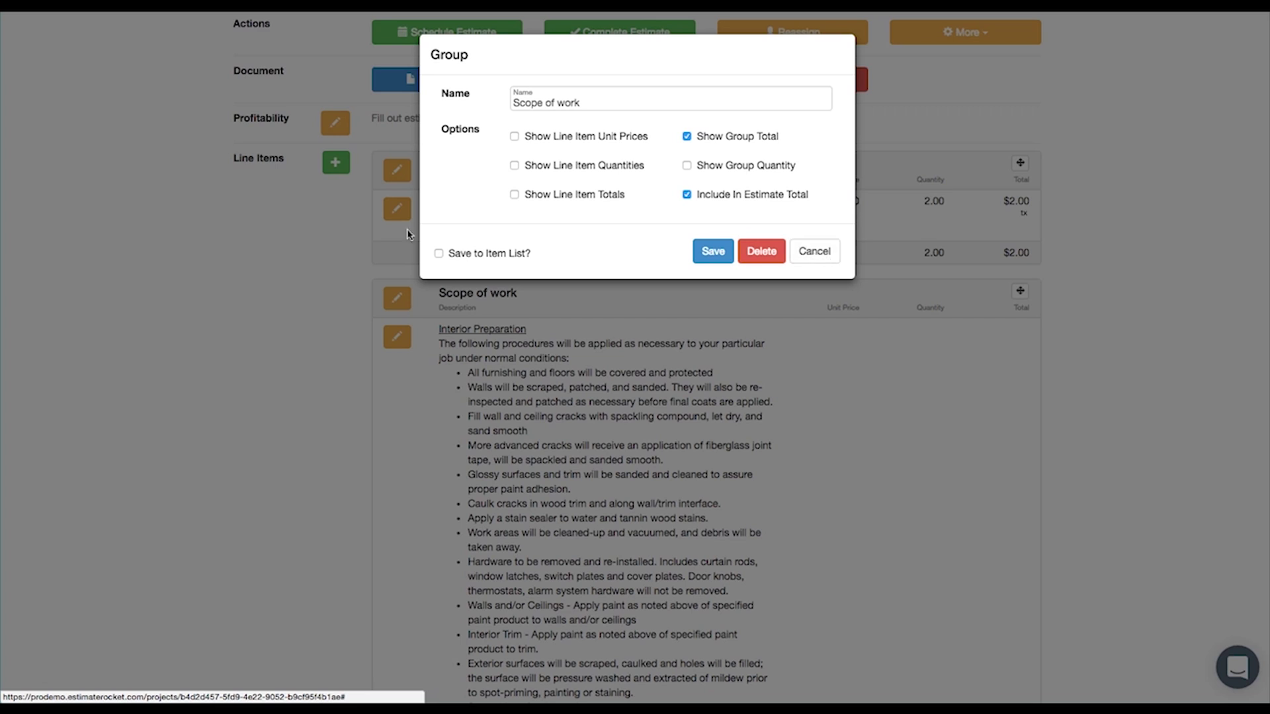
left_click(514, 195)
left_click(514, 165)
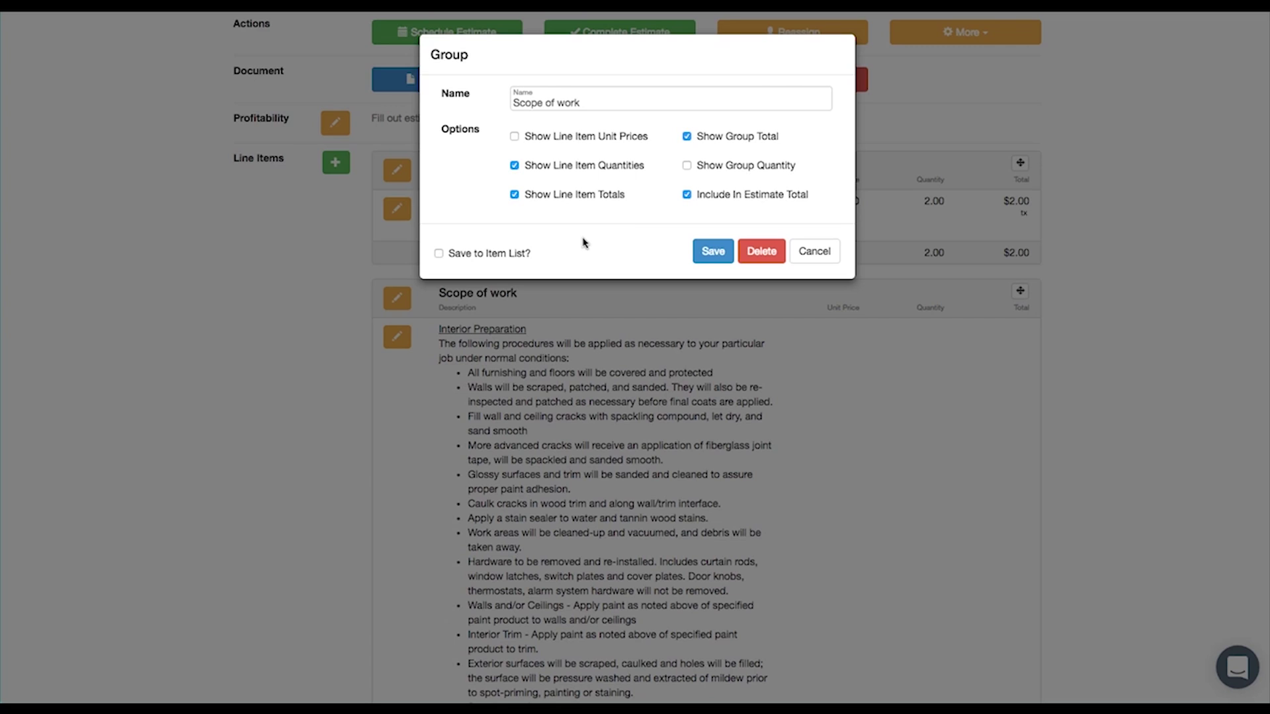
left_click(515, 166)
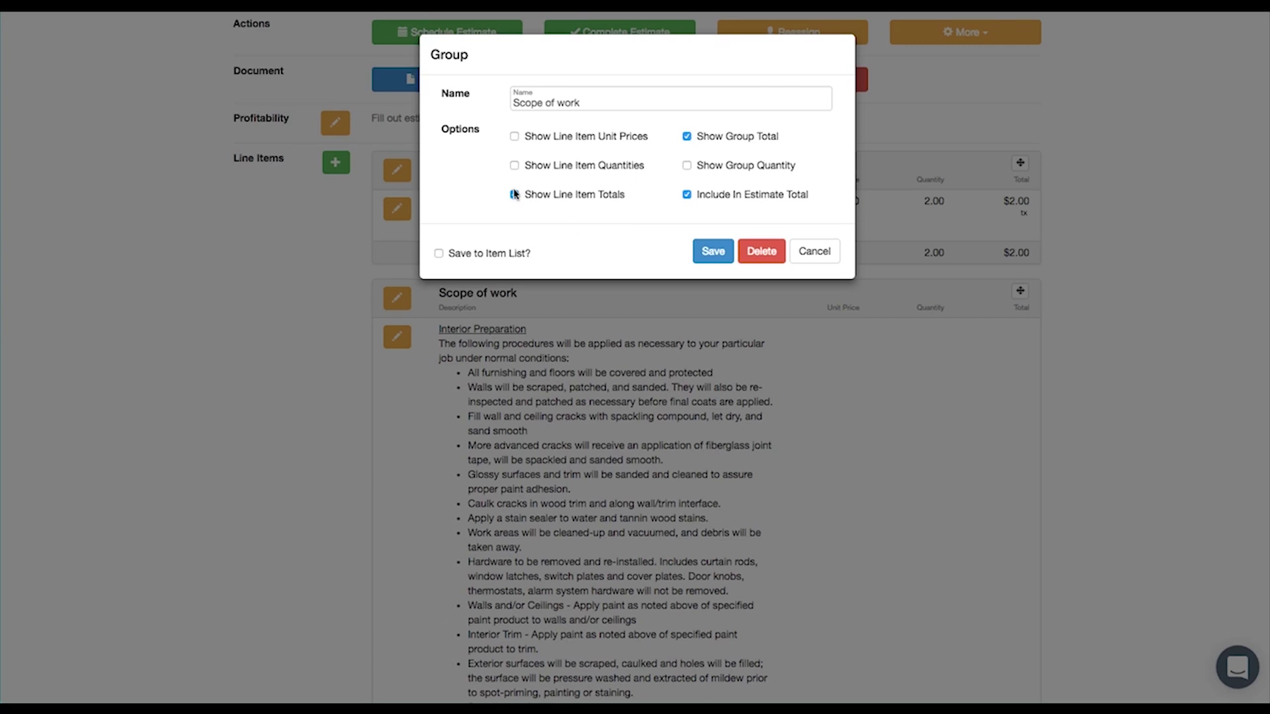
left_click(686, 137)
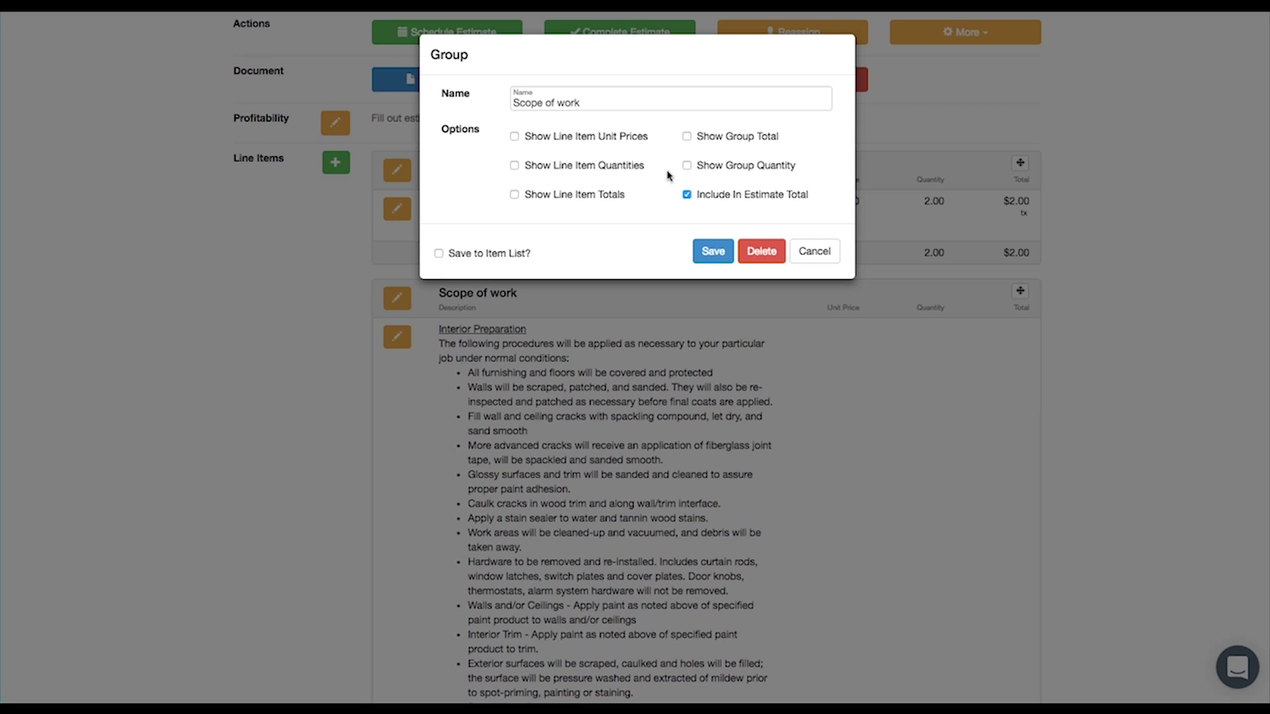
left_click(438, 254)
left_click(708, 255)
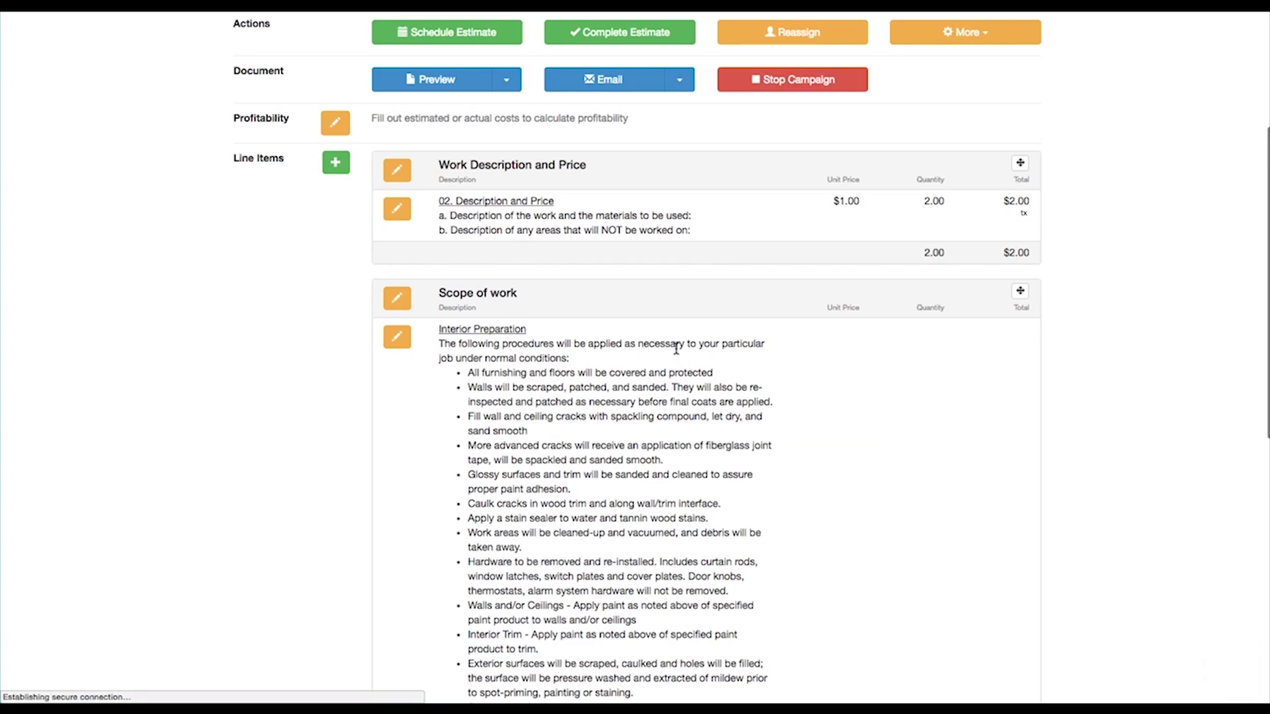
scroll(664, 371, "down", 5)
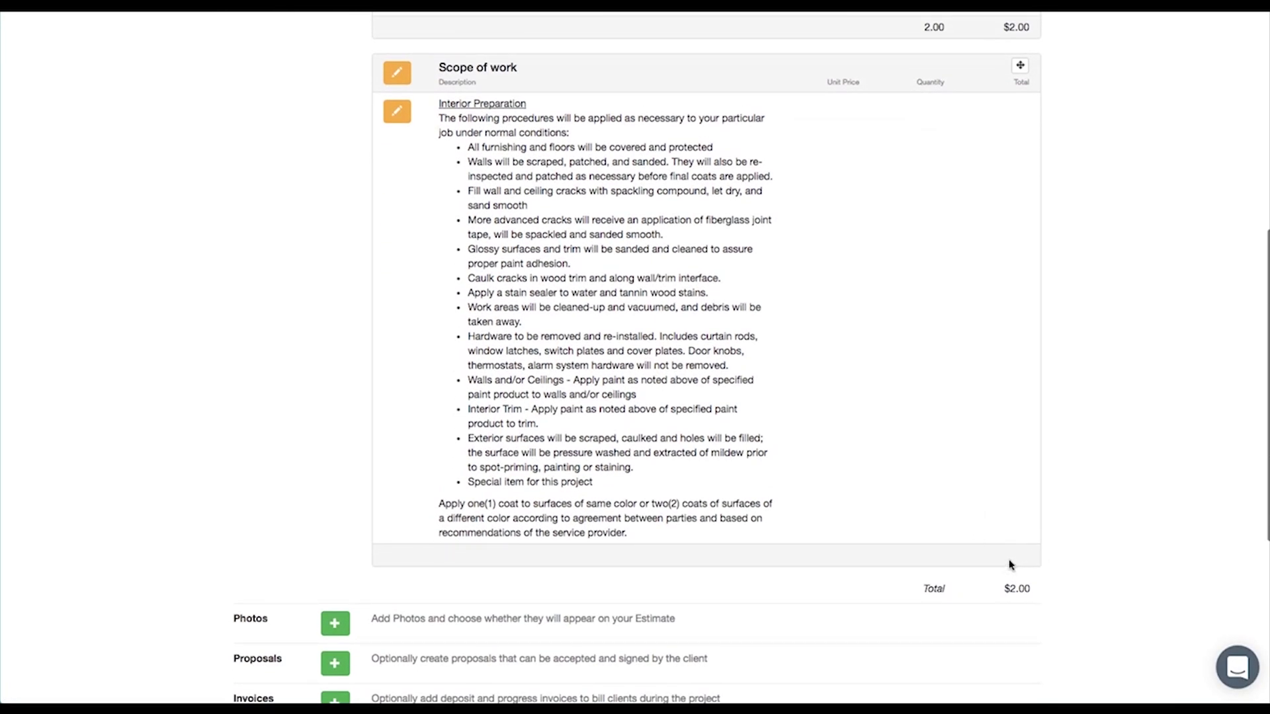
scroll(929, 489, "up", 2)
scroll(930, 490, "down", 1)
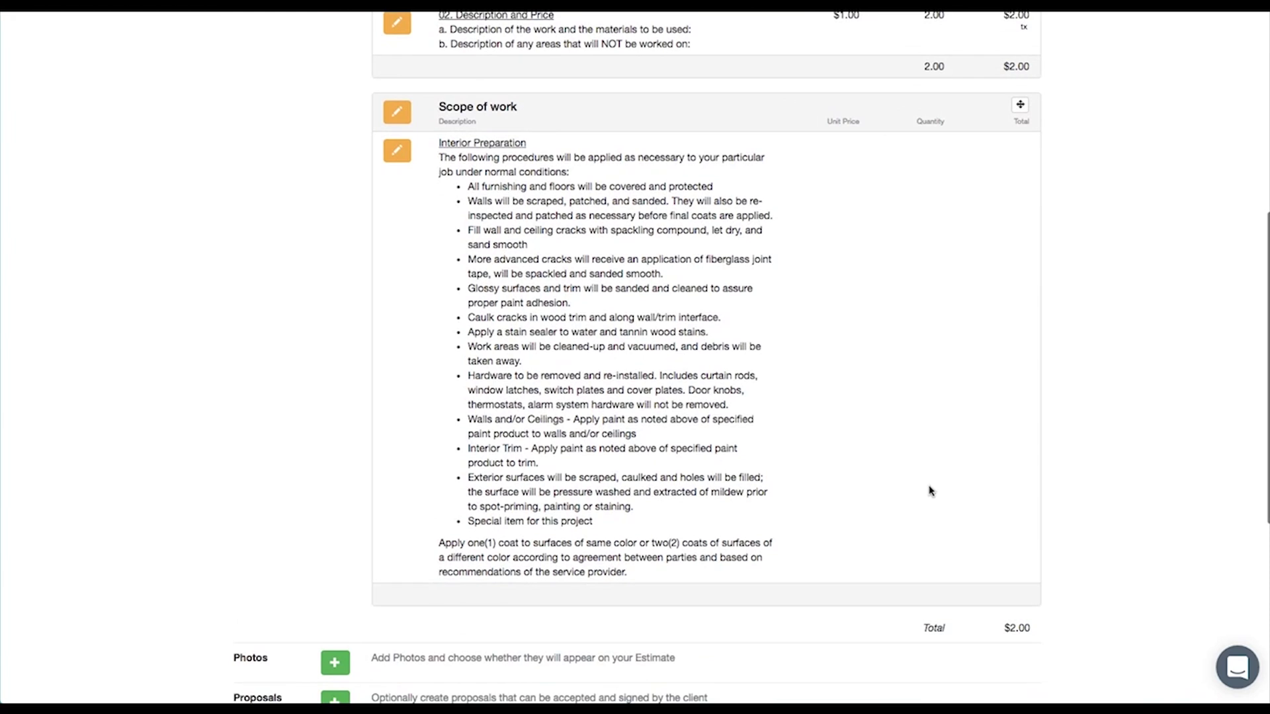
scroll(845, 516, "up", 2)
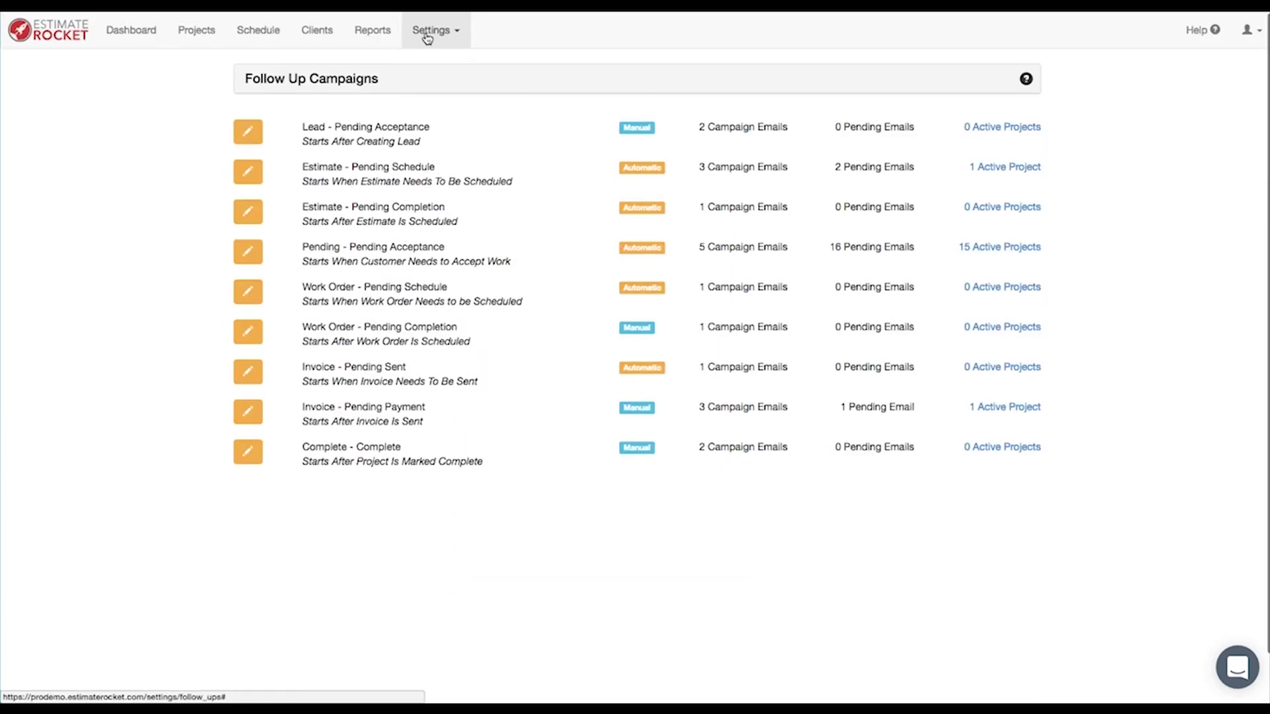
Step: Open the Item List settings and look through the full list of saved item groups
left_click(431, 31)
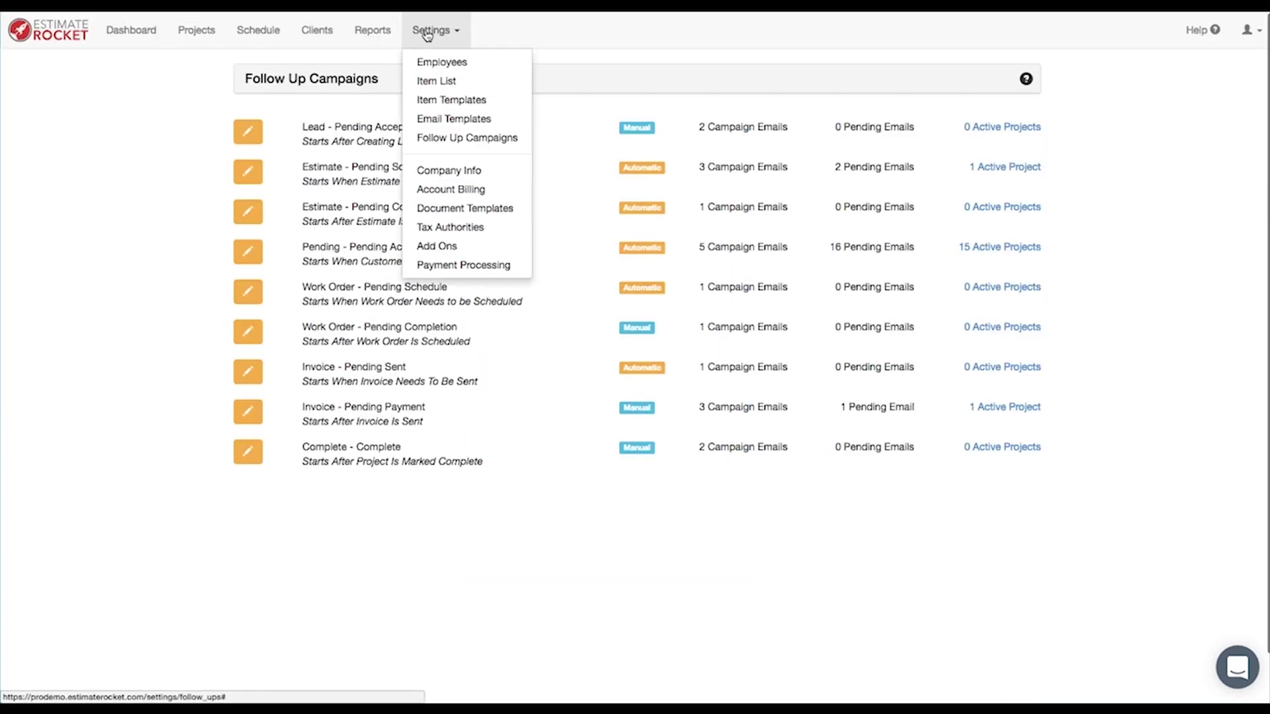
left_click(448, 82)
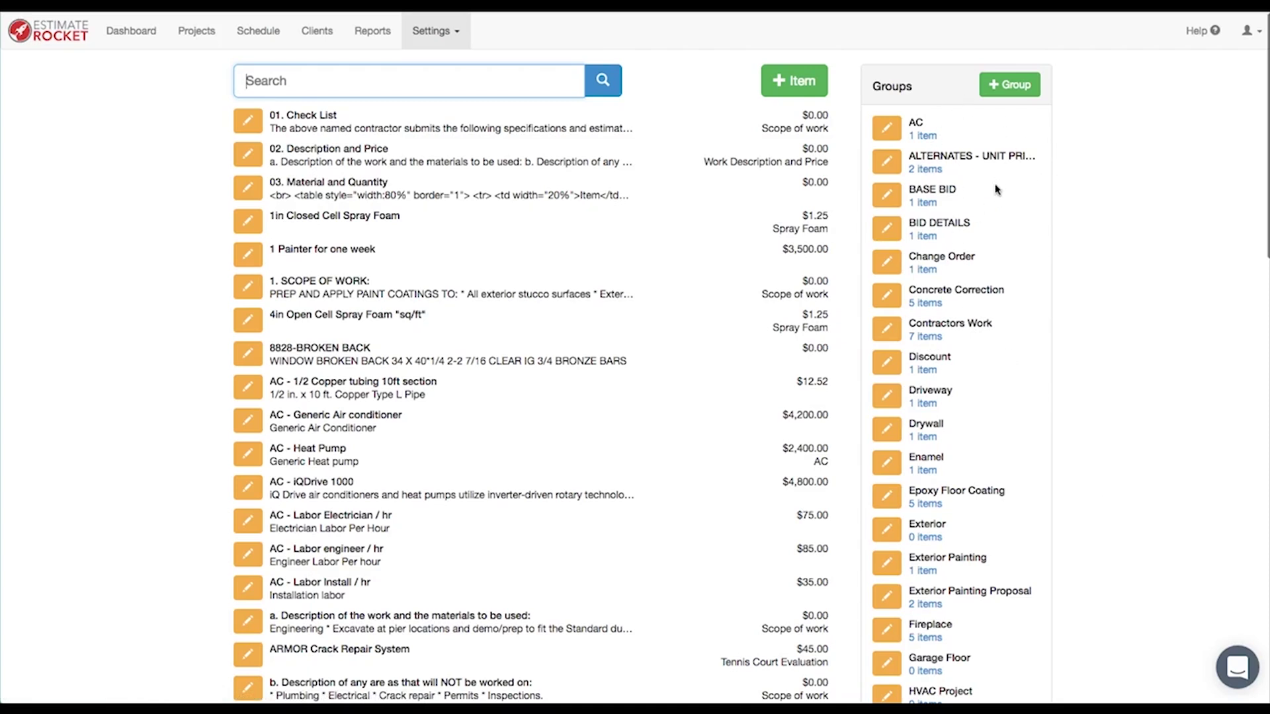
scroll(996, 404, "down", 7)
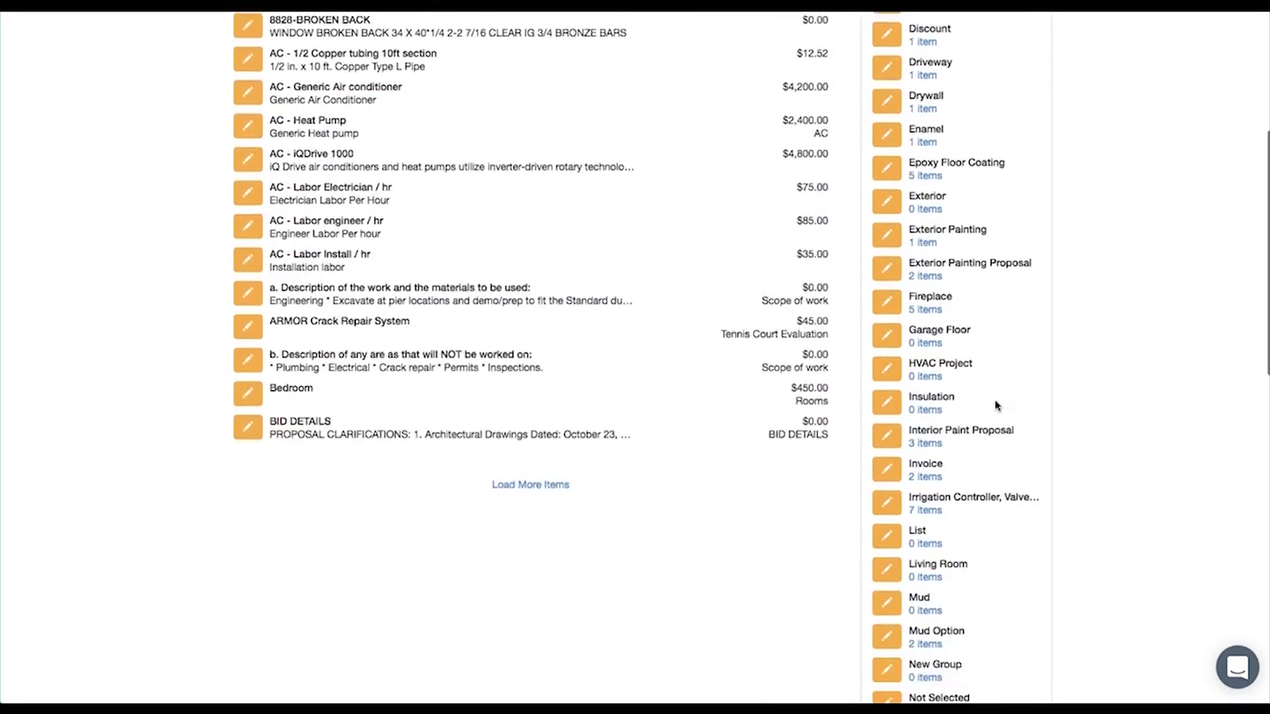
scroll(996, 405, "down", 9)
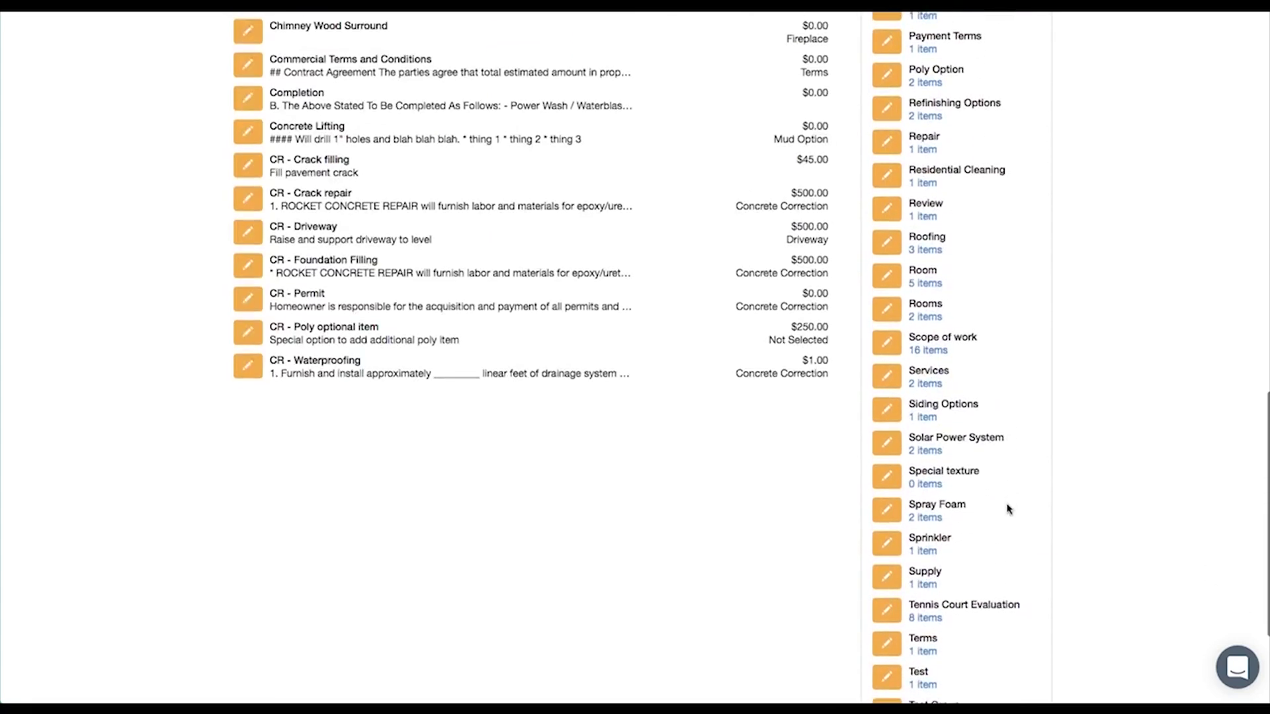
scroll(990, 354, "down", 4)
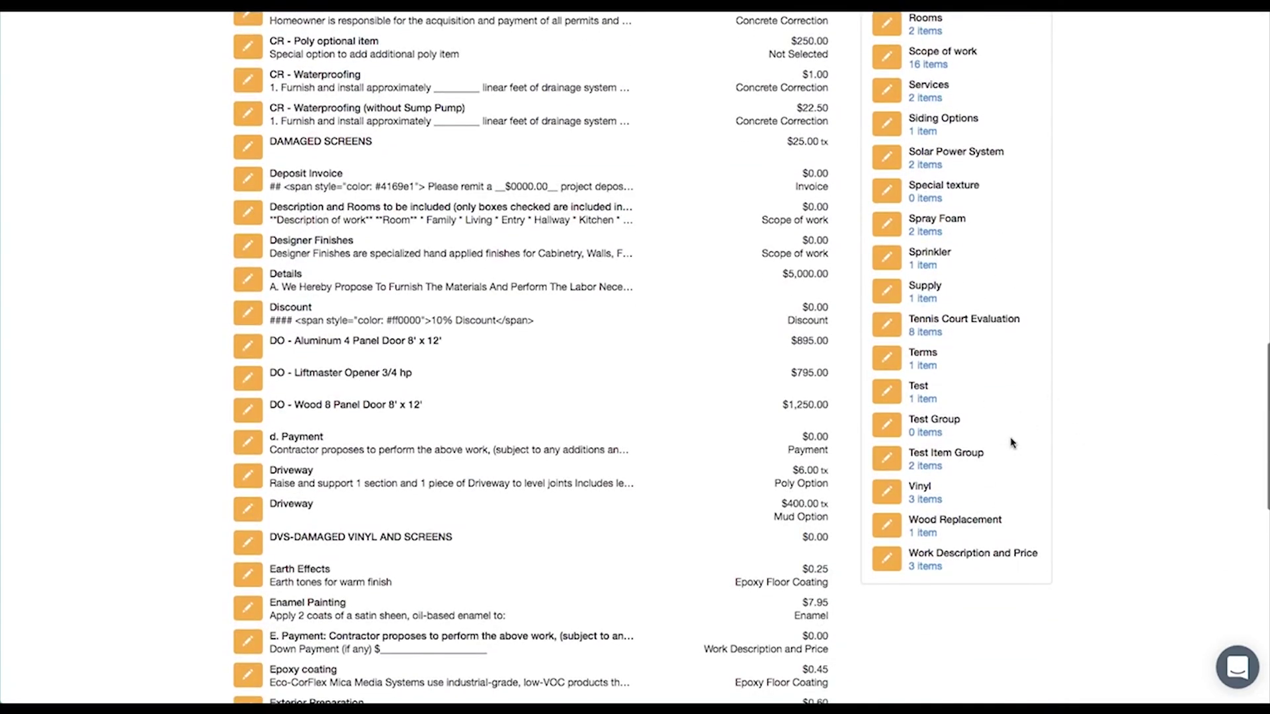
scroll(1010, 442, "up", 9)
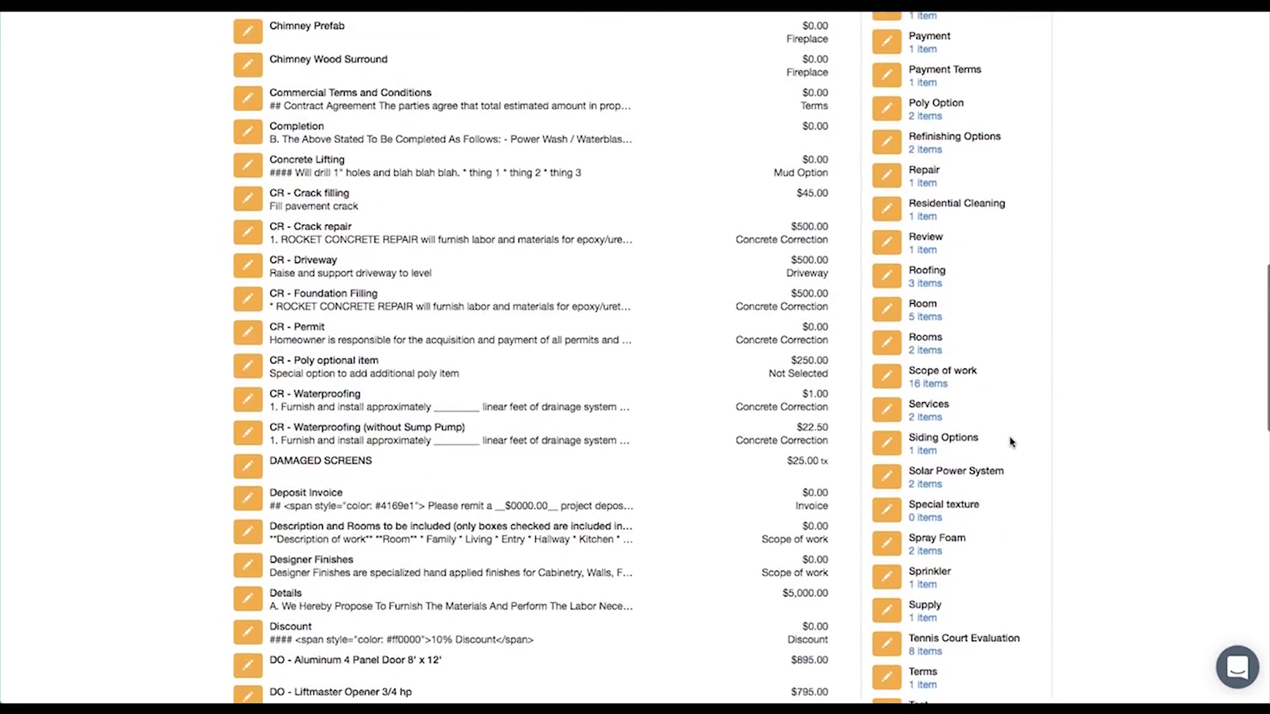
scroll(1010, 441, "up", 6)
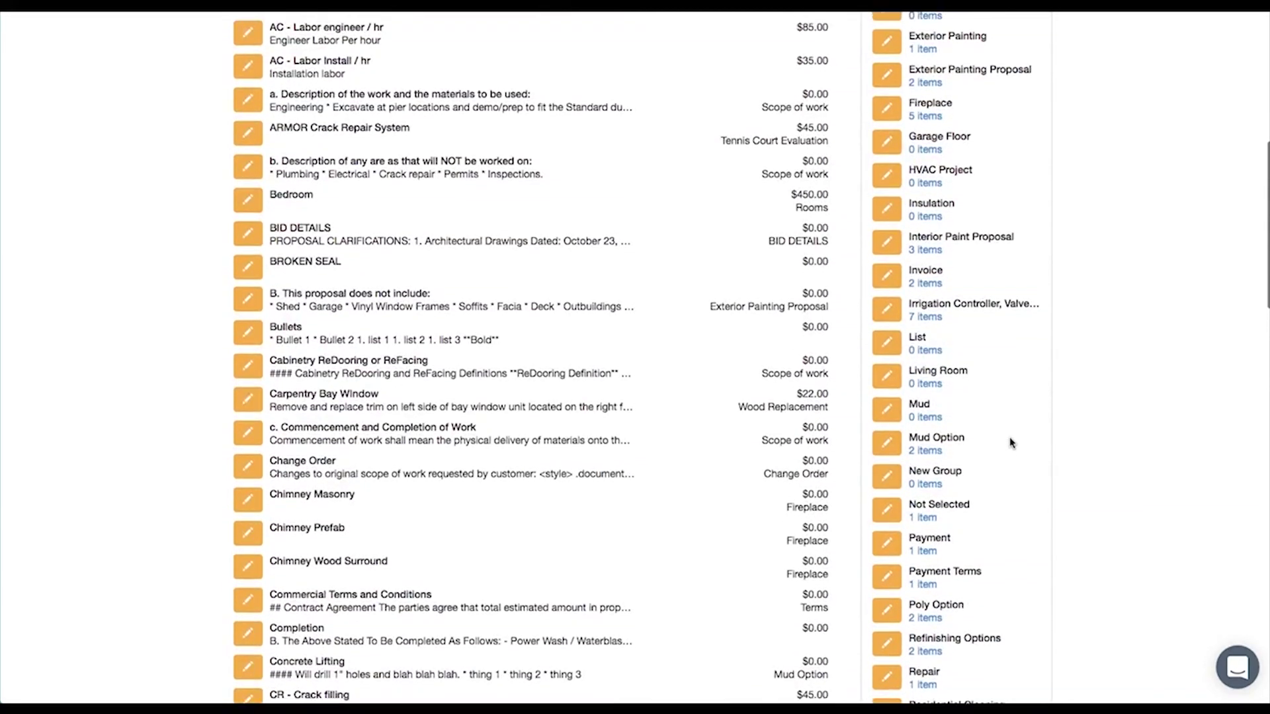
scroll(1010, 441, "up", 6)
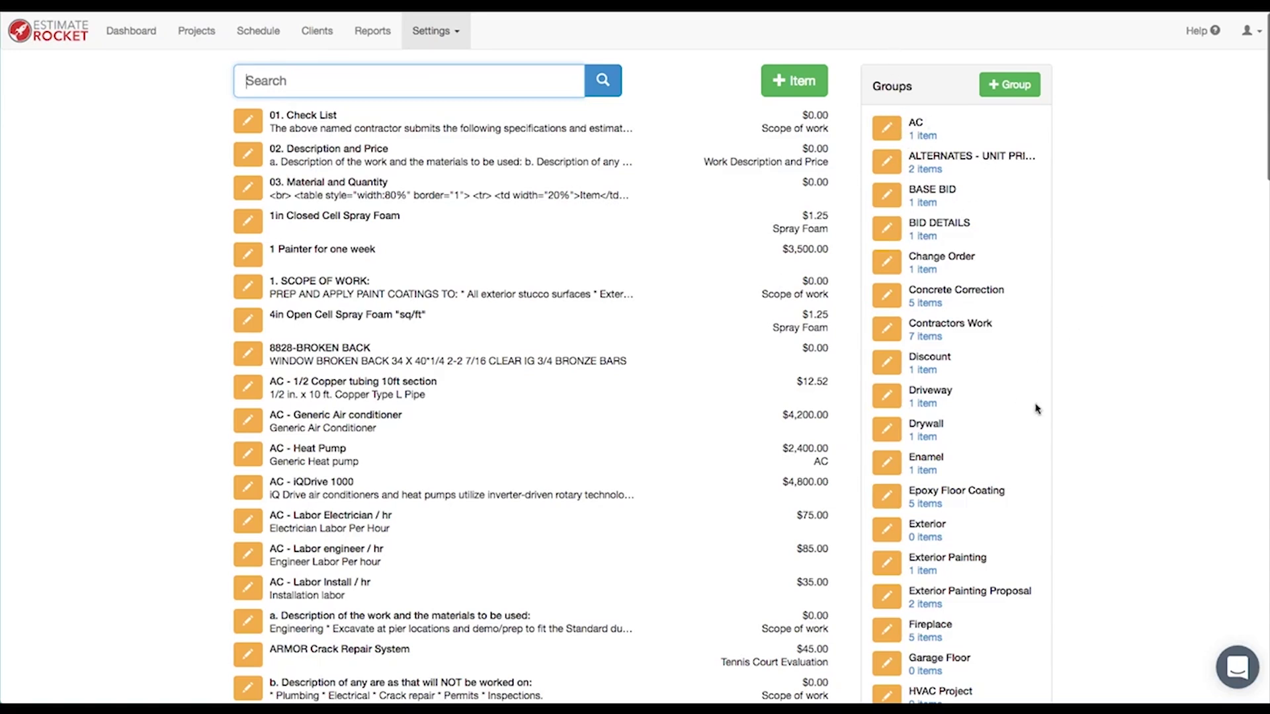
Step: Review the Epoxy Floor Coating group's display options, switch Show Line Item Quantities on and off again, and leave without saving
scroll(1104, 490, "down", 1)
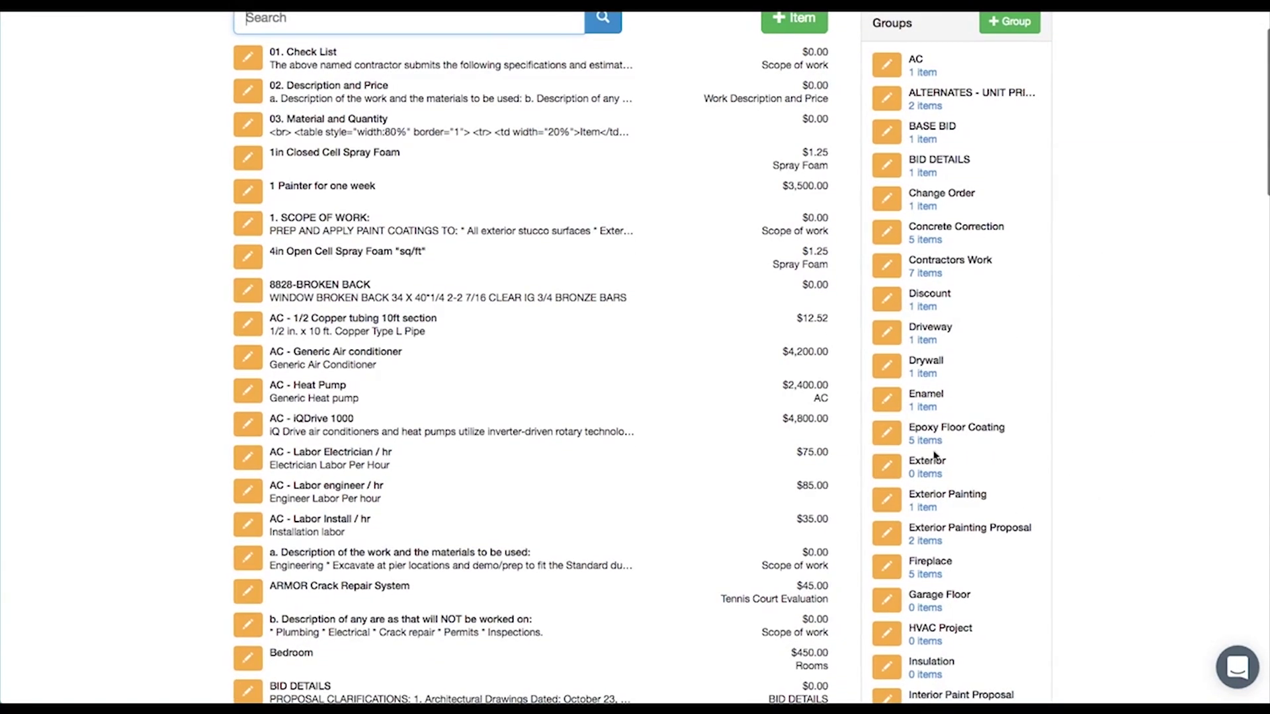
left_click(887, 433)
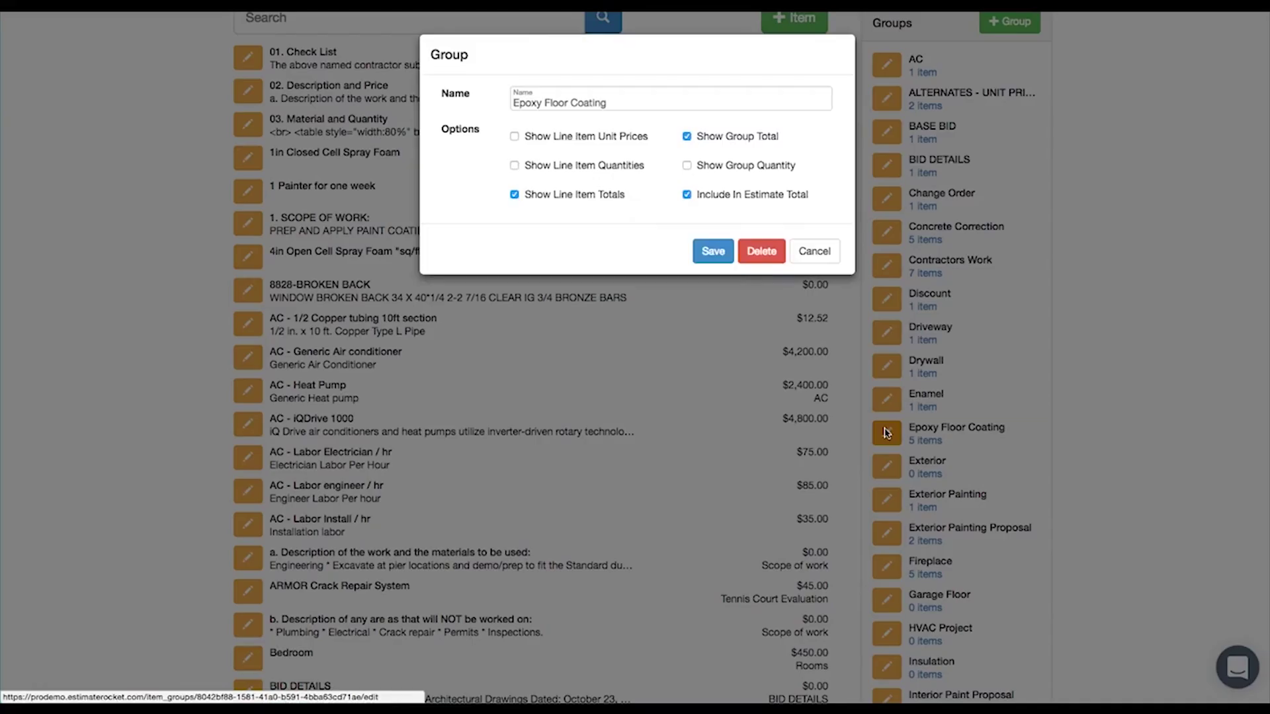
left_click(514, 165)
left_click(514, 166)
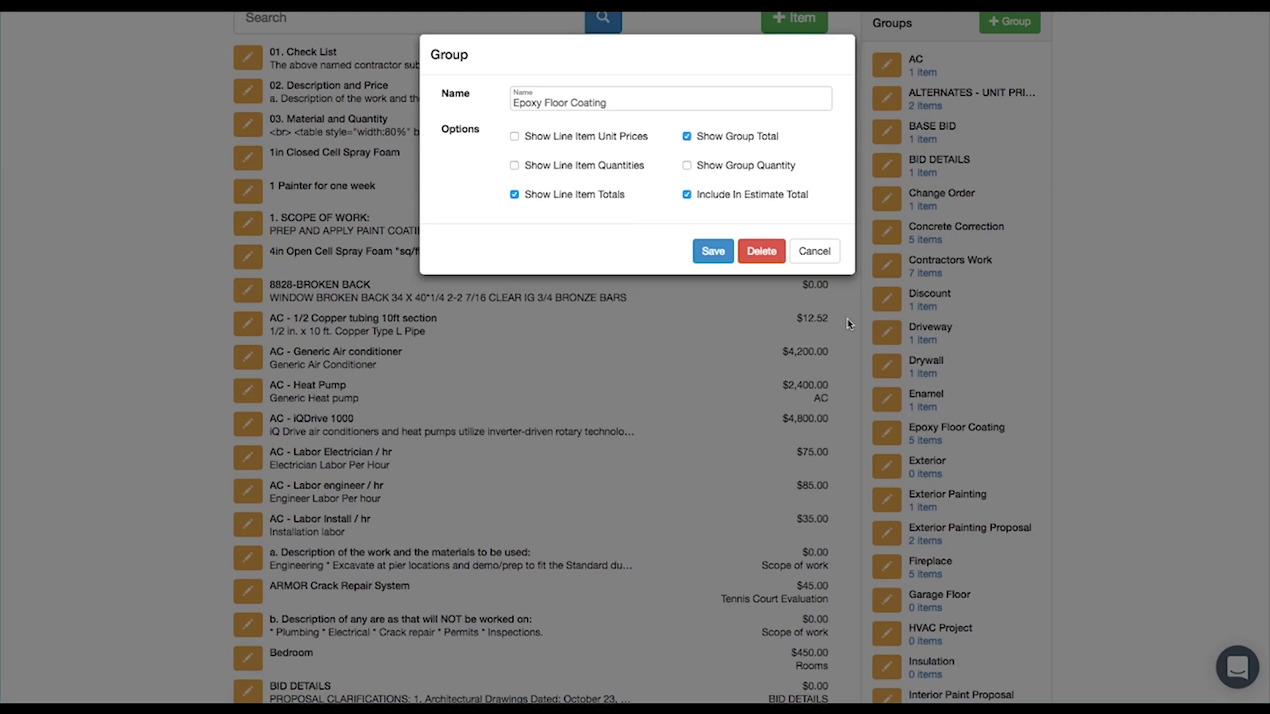
left_click(814, 250)
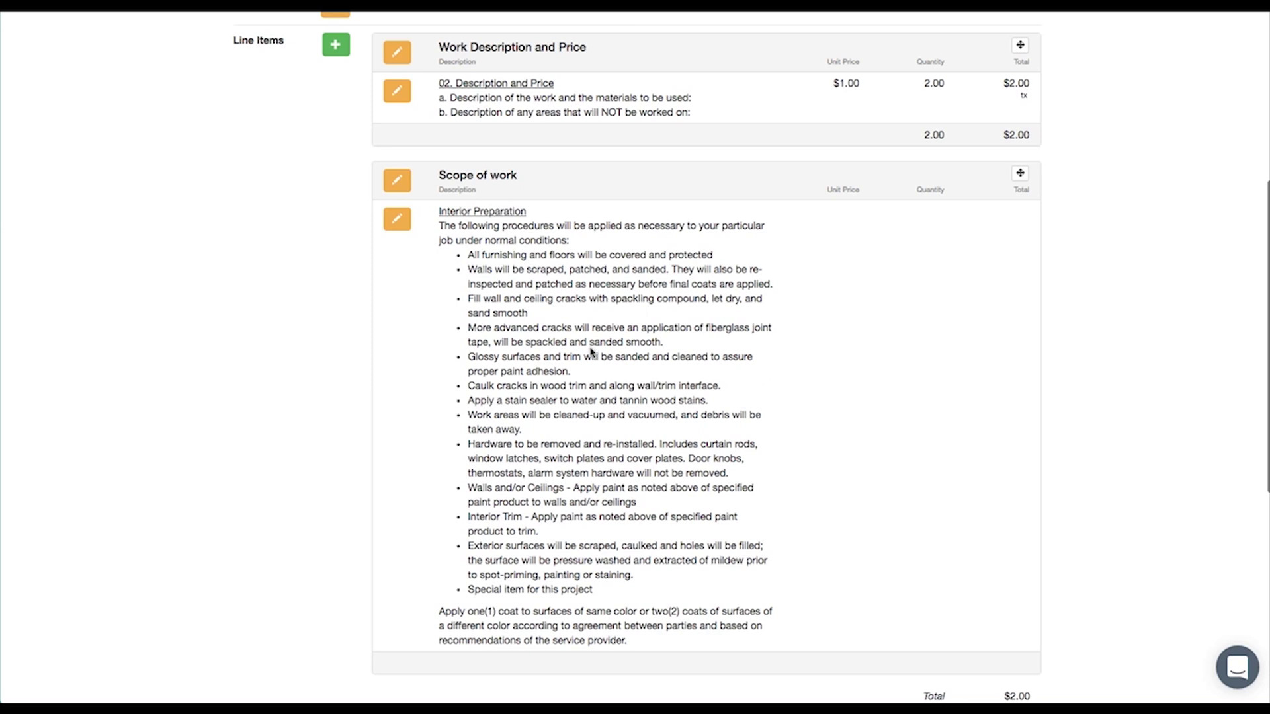
Step: Delete the Work Description and Price group from the estimate's line items and confirm the deletion
scroll(639, 269, "up", 2)
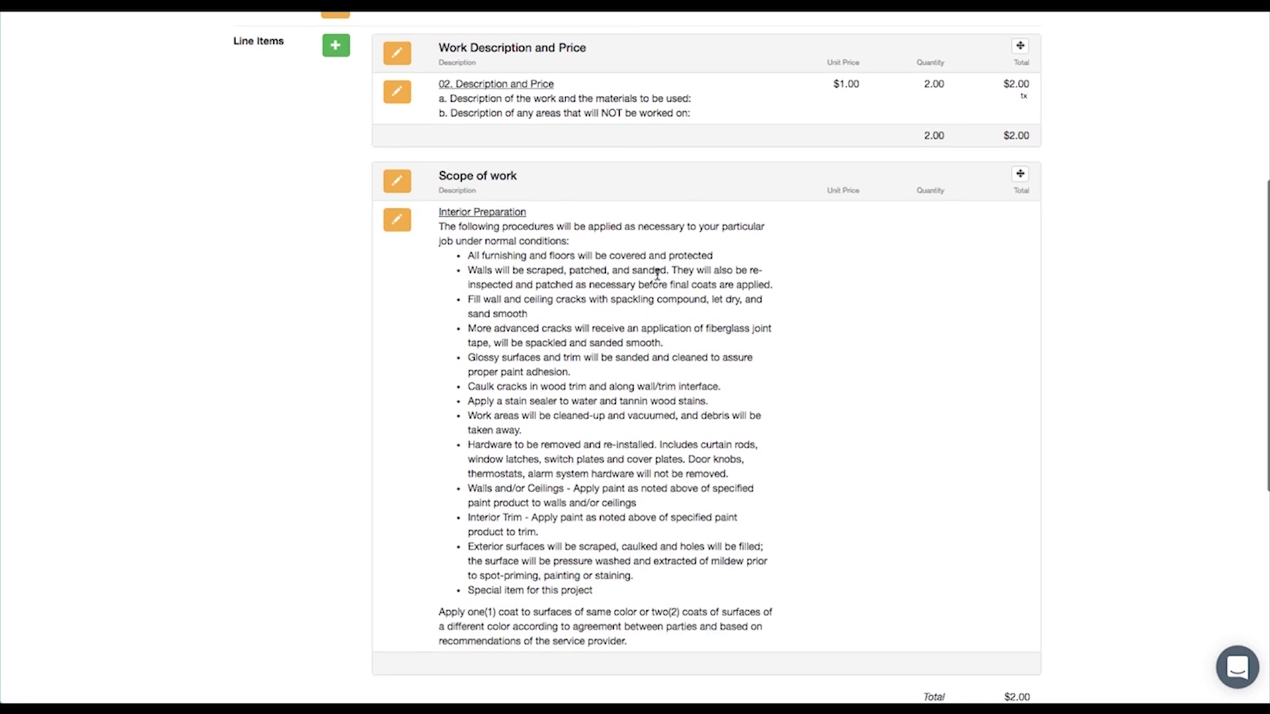
scroll(651, 291, "up", 4)
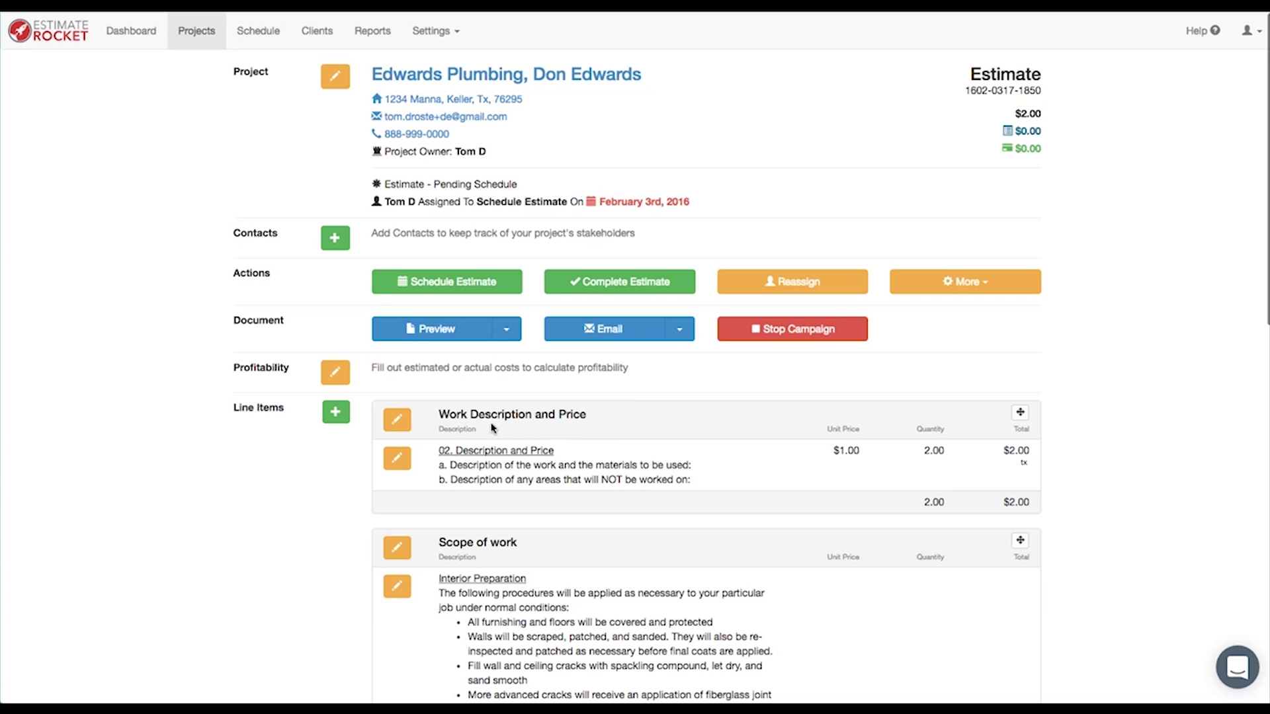
left_click(400, 421)
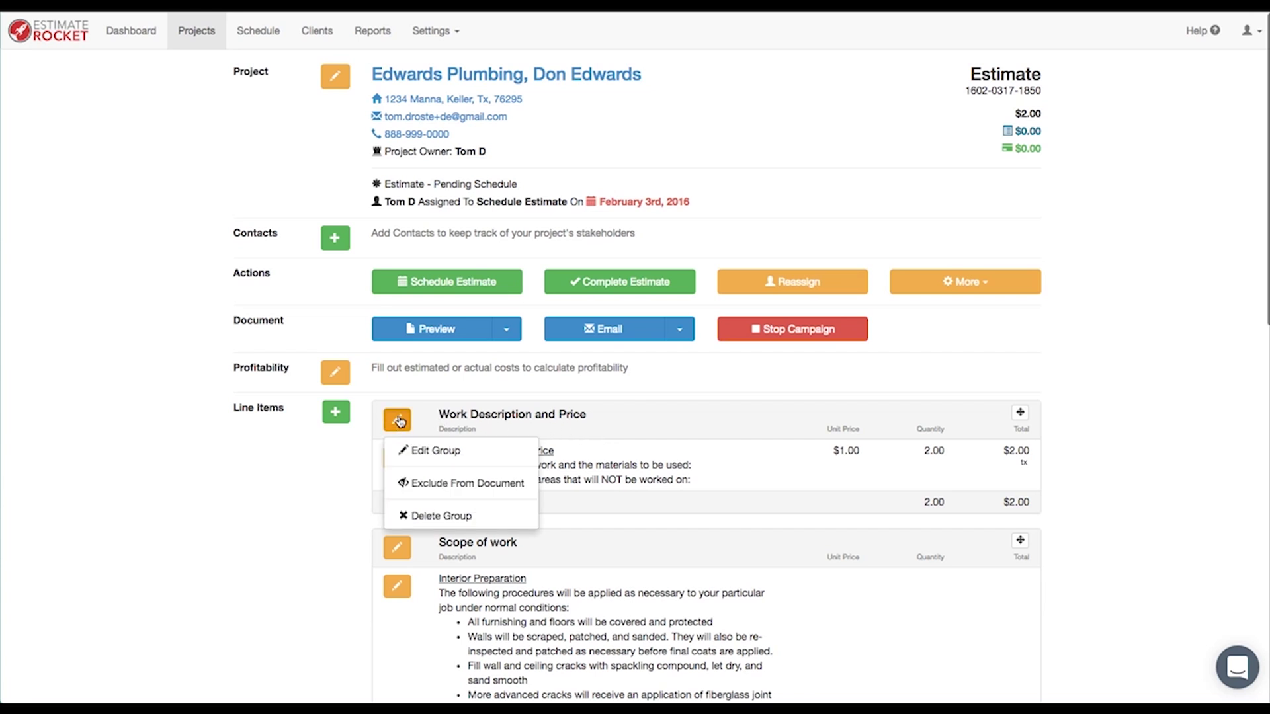
left_click(448, 518)
left_click(777, 83)
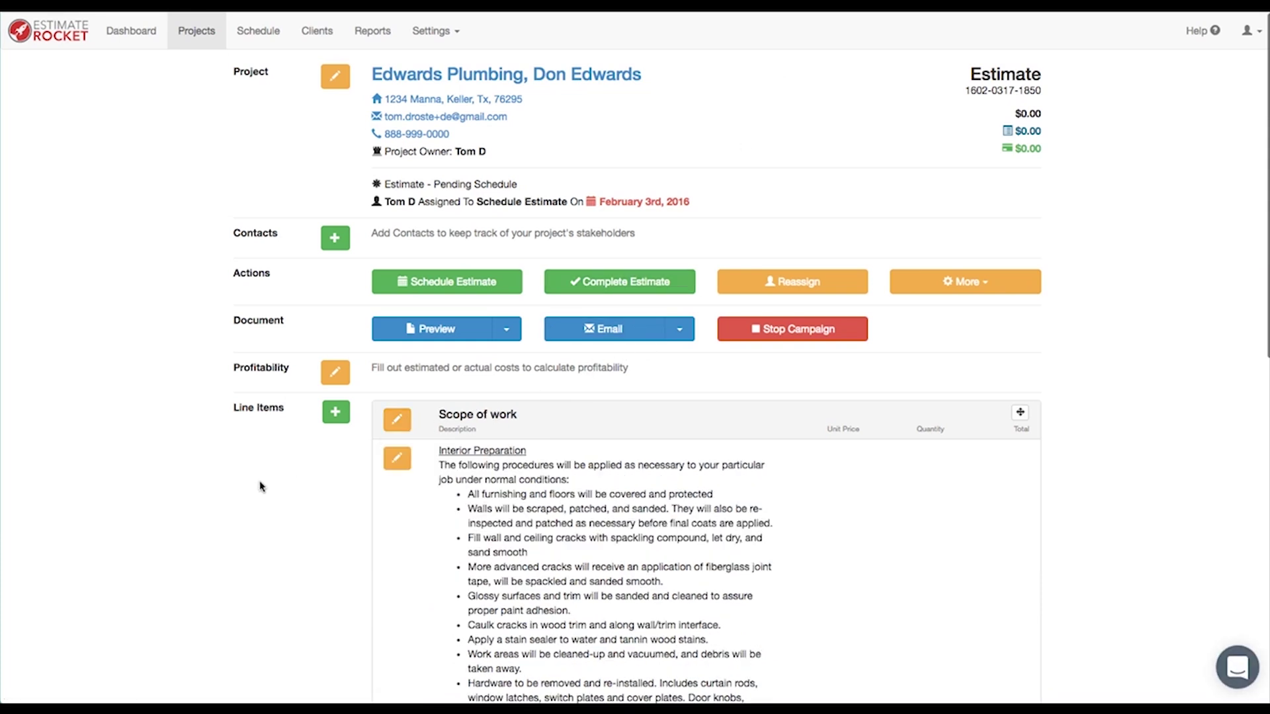
Step: Add the Painting Contract item from the Scope of work preset to the estimate with a quantity of 1
scroll(357, 474, "down", 3)
scroll(357, 474, "up", 1)
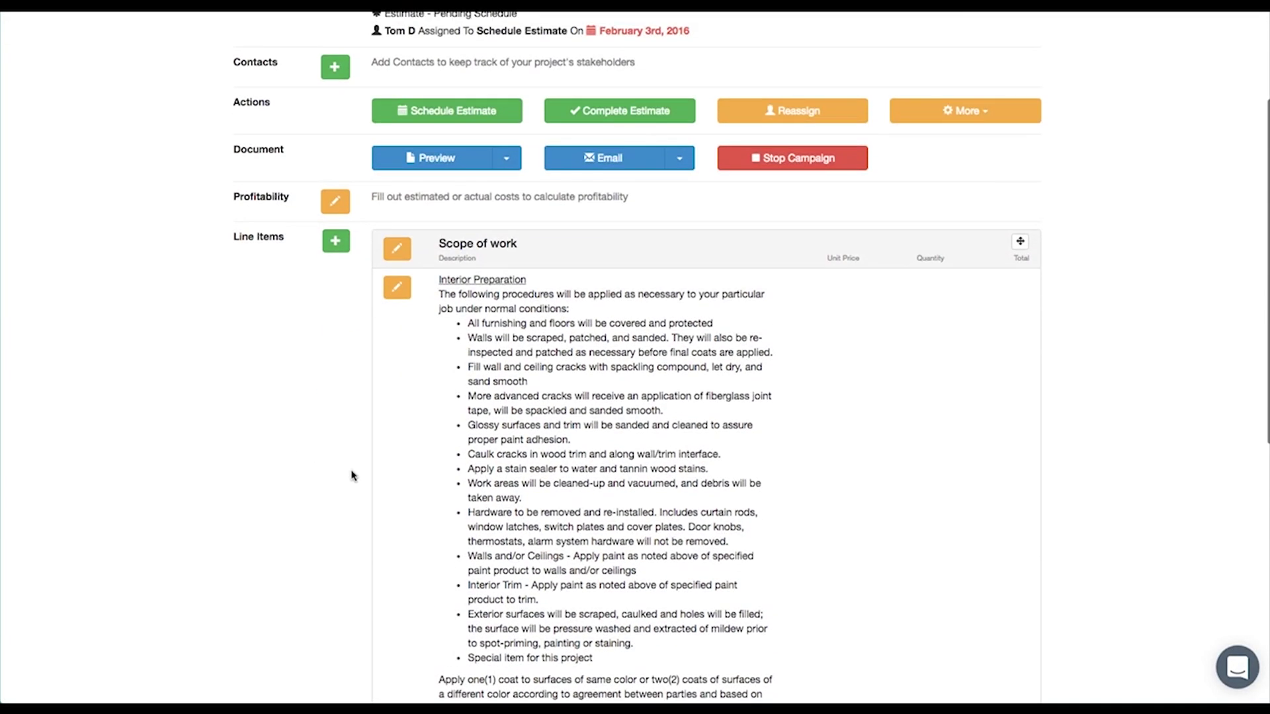
left_click(335, 244)
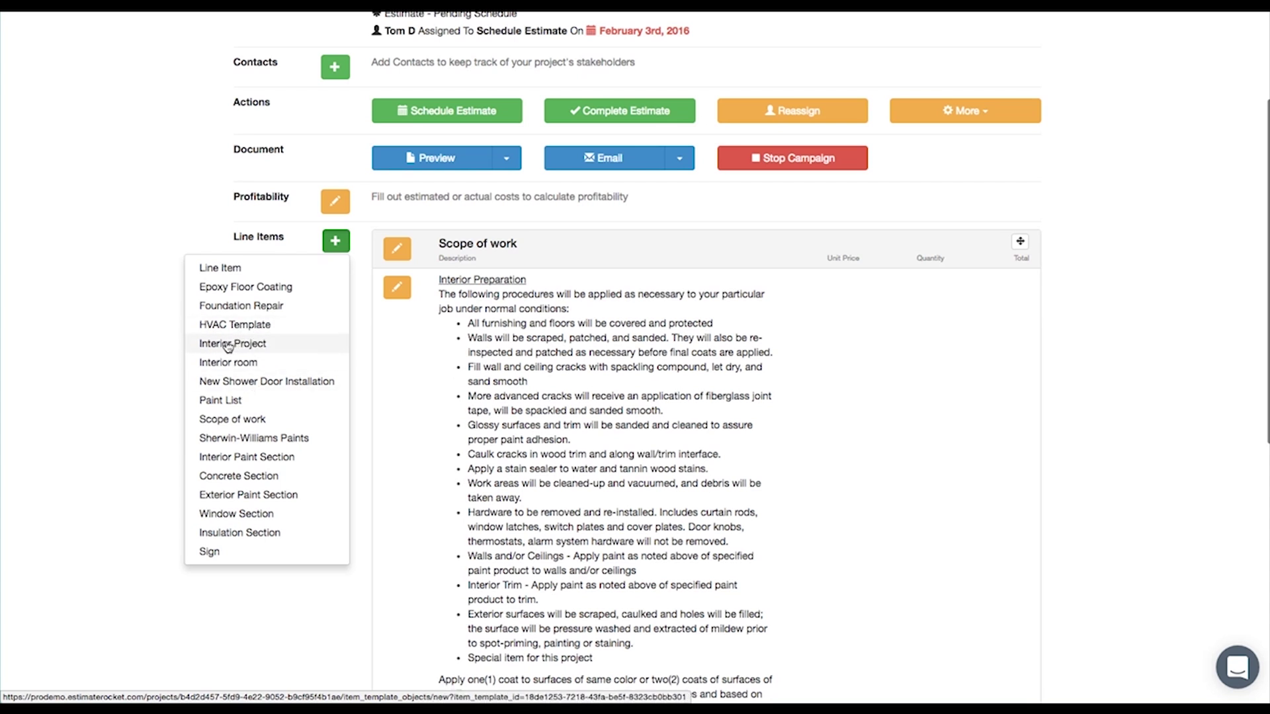
left_click(246, 421)
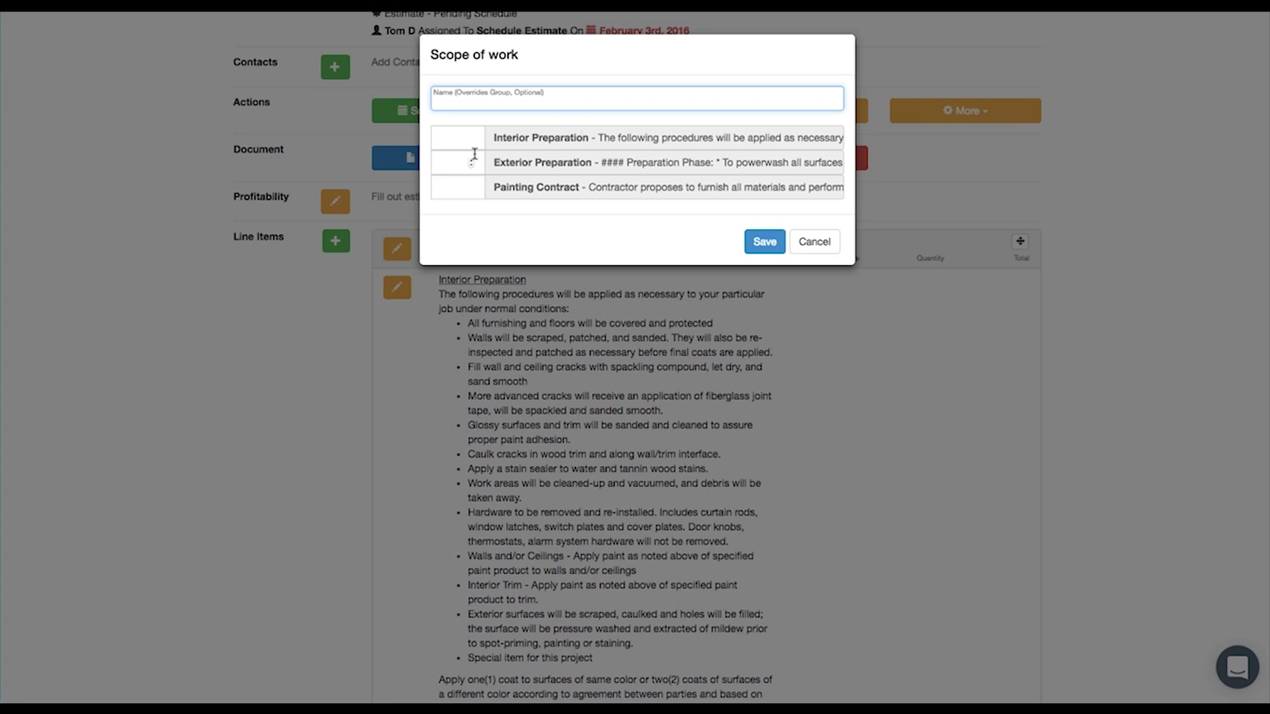
left_click(443, 136)
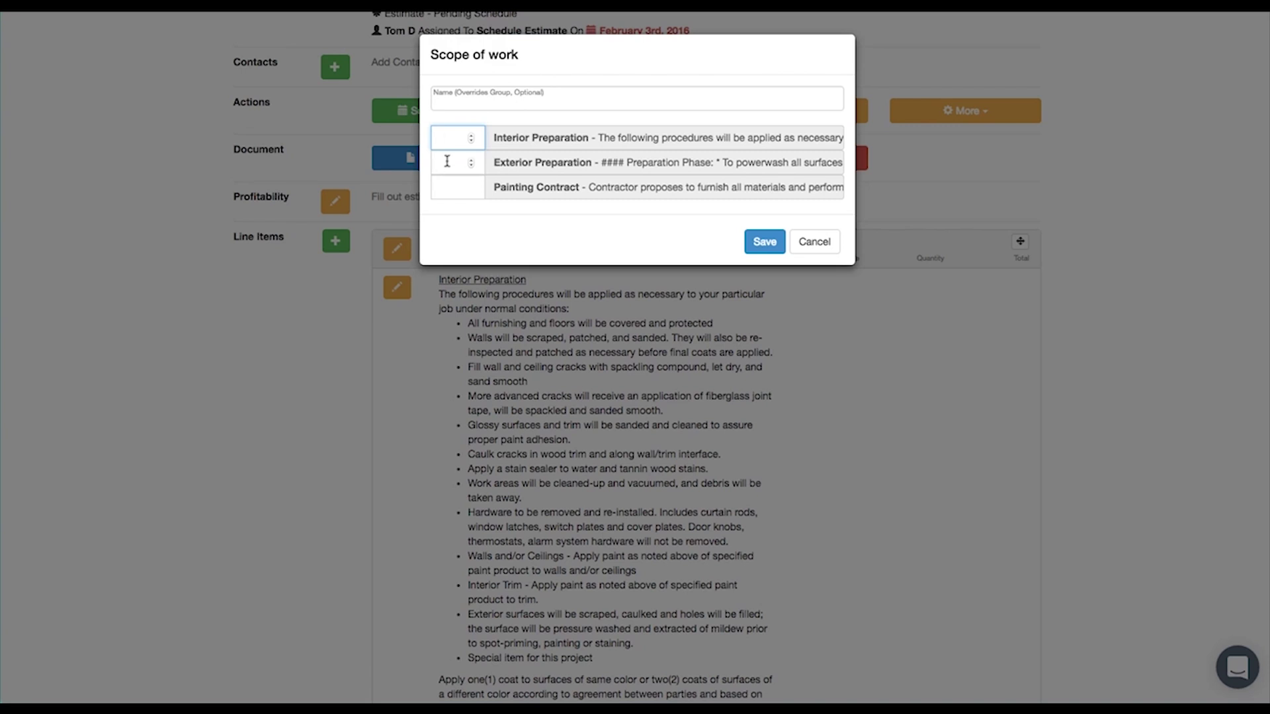
left_click(443, 188)
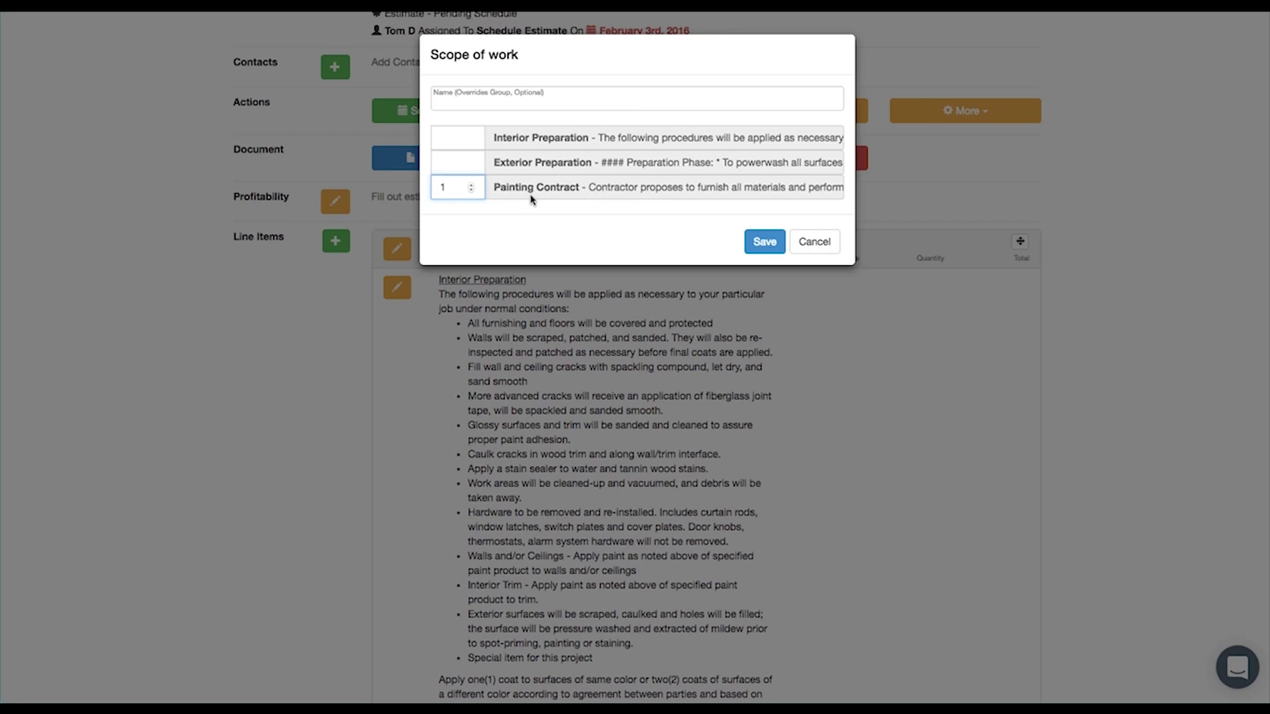
left_click(767, 243)
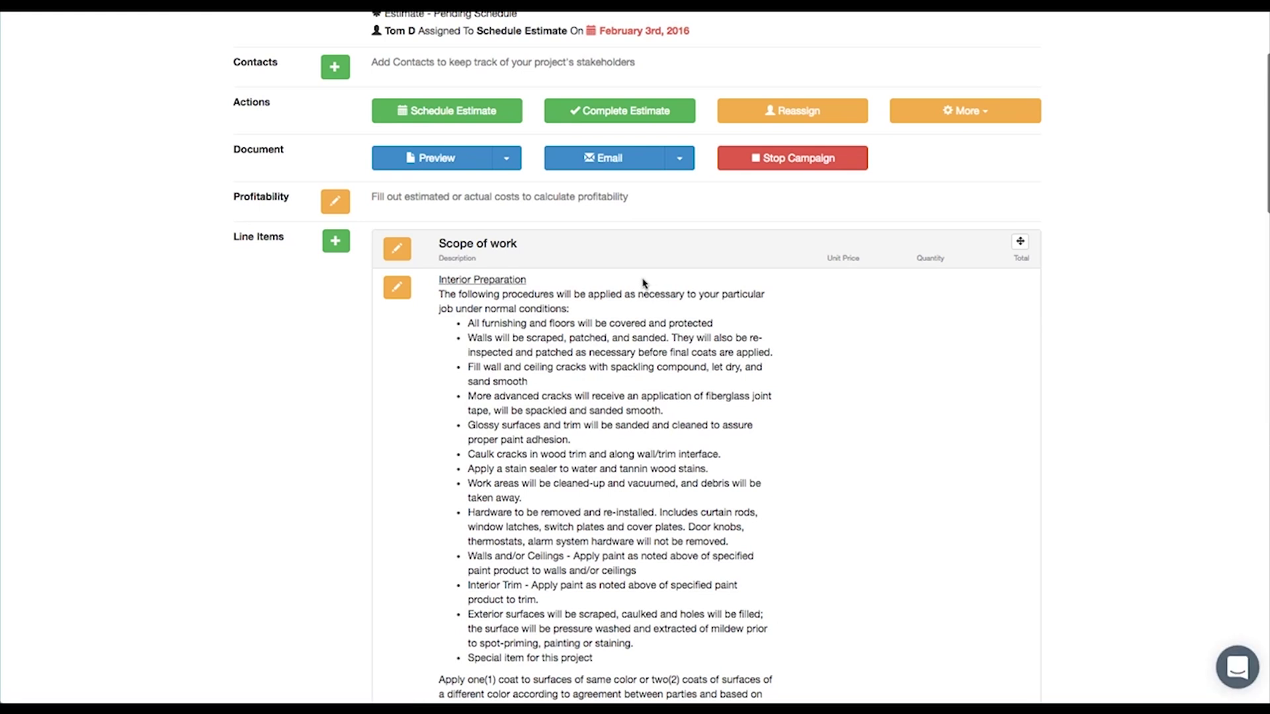
Step: Read through the Painting Contract text in the Scope of work group, including surface preparation, paint application and clean-up
scroll(643, 283, "down", 5)
scroll(644, 282, "down", 2)
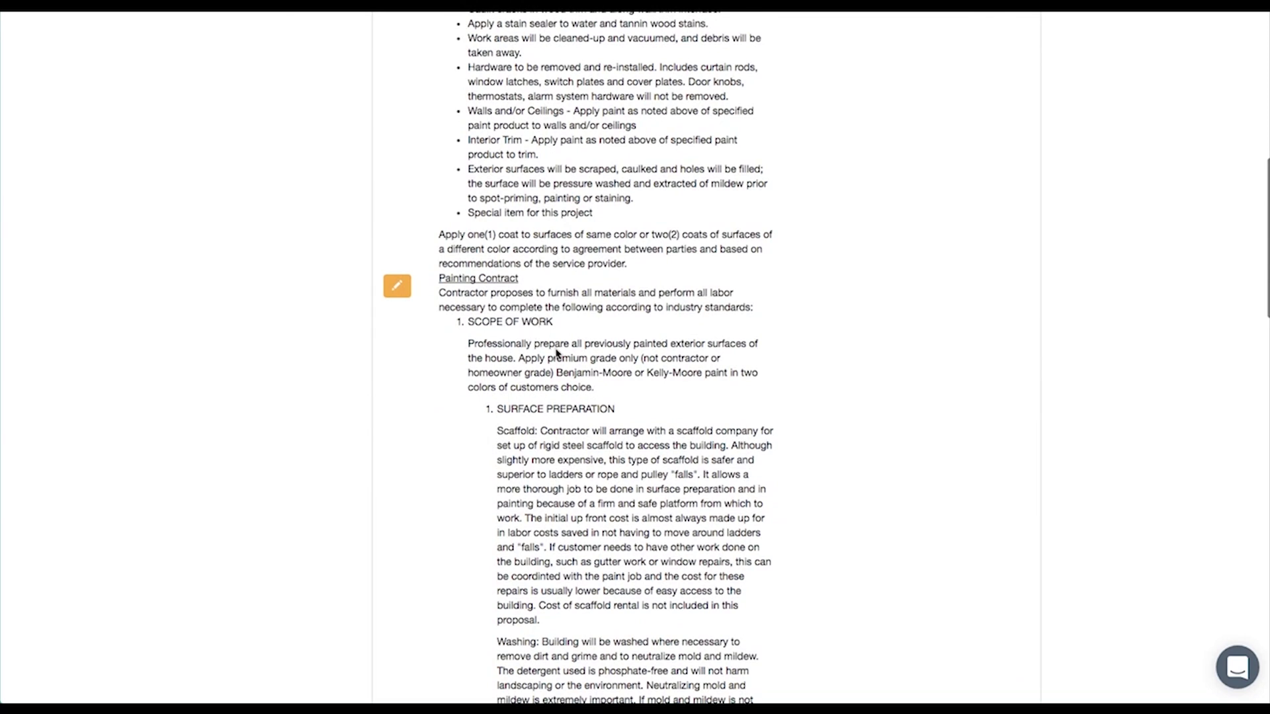
scroll(558, 354, "up", 5)
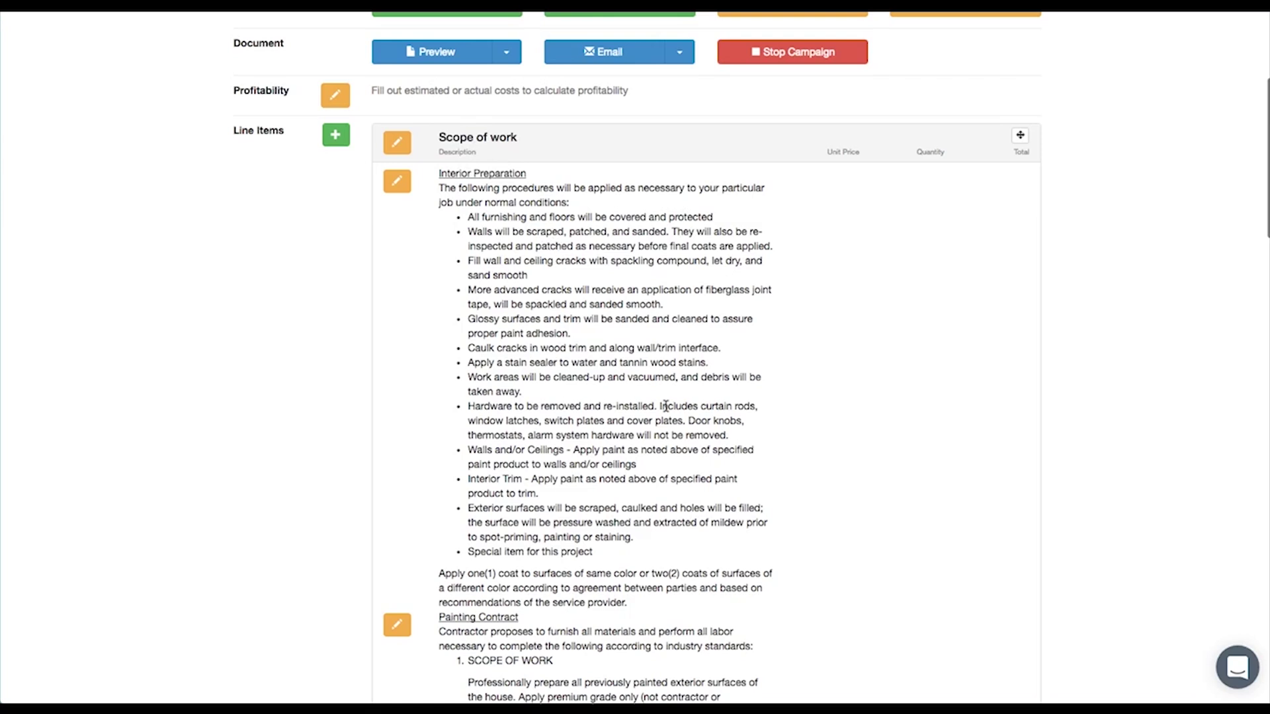
scroll(649, 389, "down", 9)
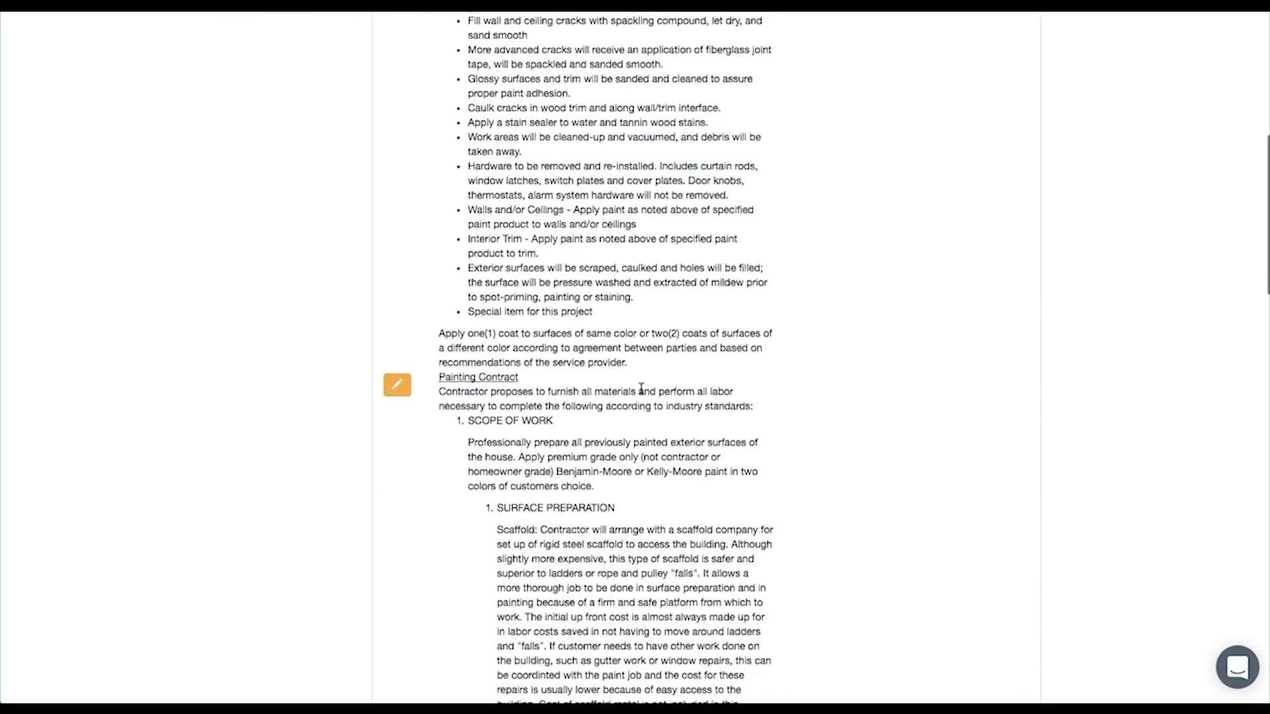
scroll(640, 395, "down", 2)
scroll(639, 392, "up", 3)
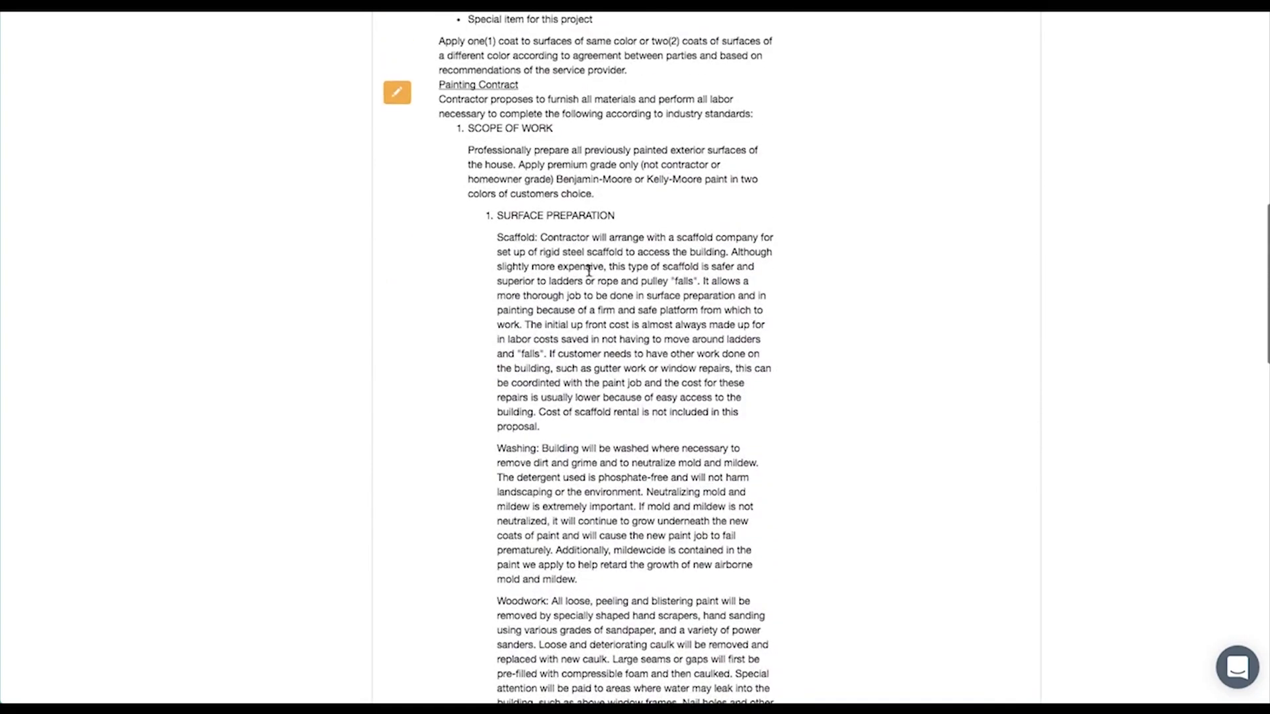
scroll(589, 270, "down", 12)
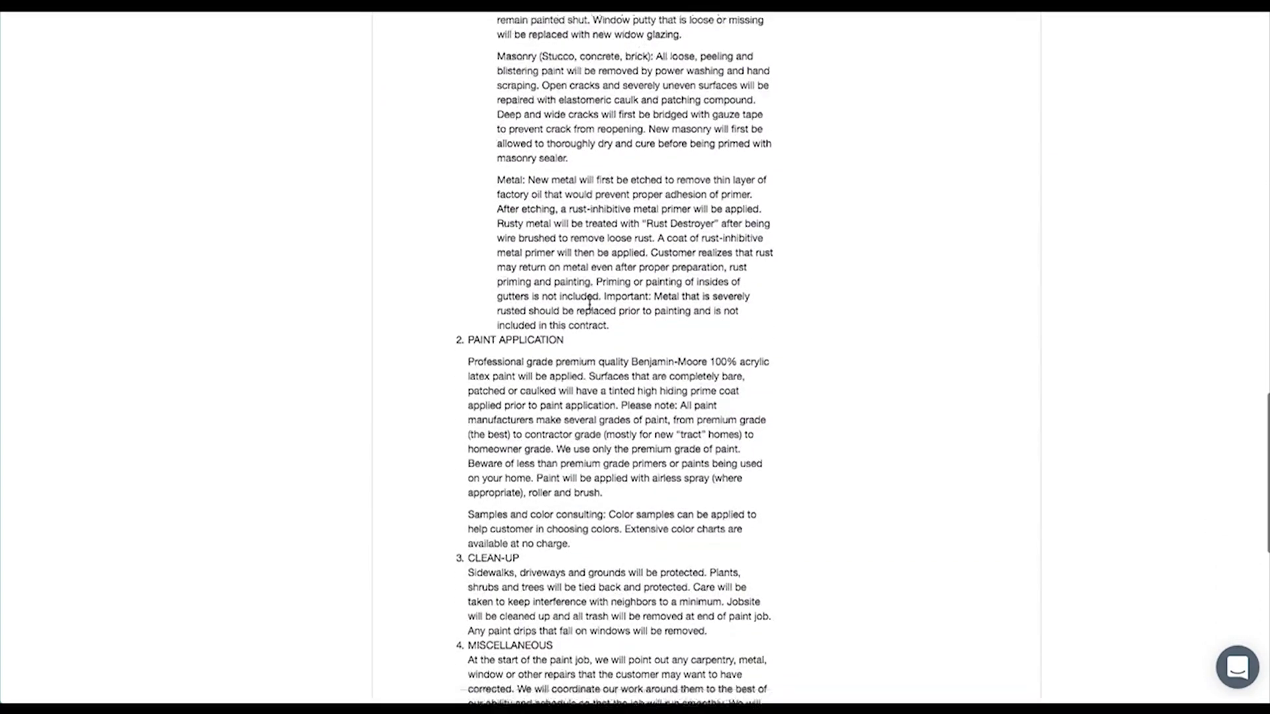
scroll(589, 304, "down", 5)
scroll(678, 397, "up", 16)
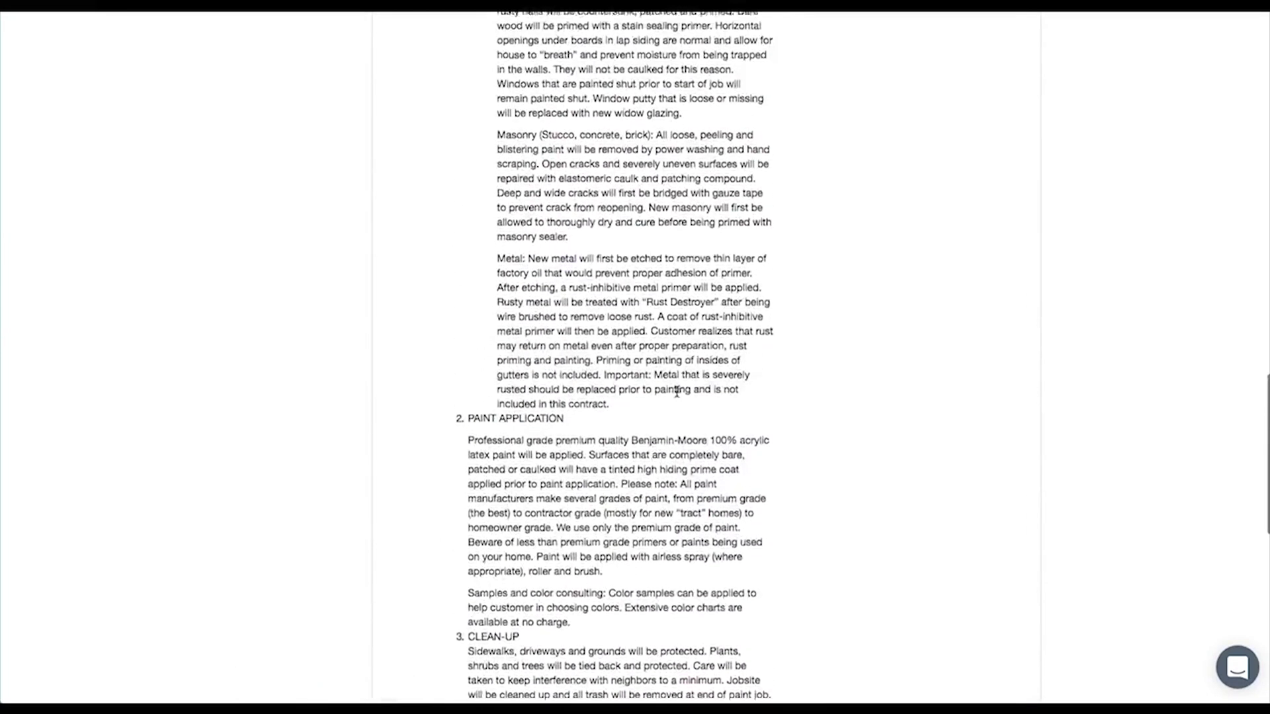
scroll(676, 392, "up", 15)
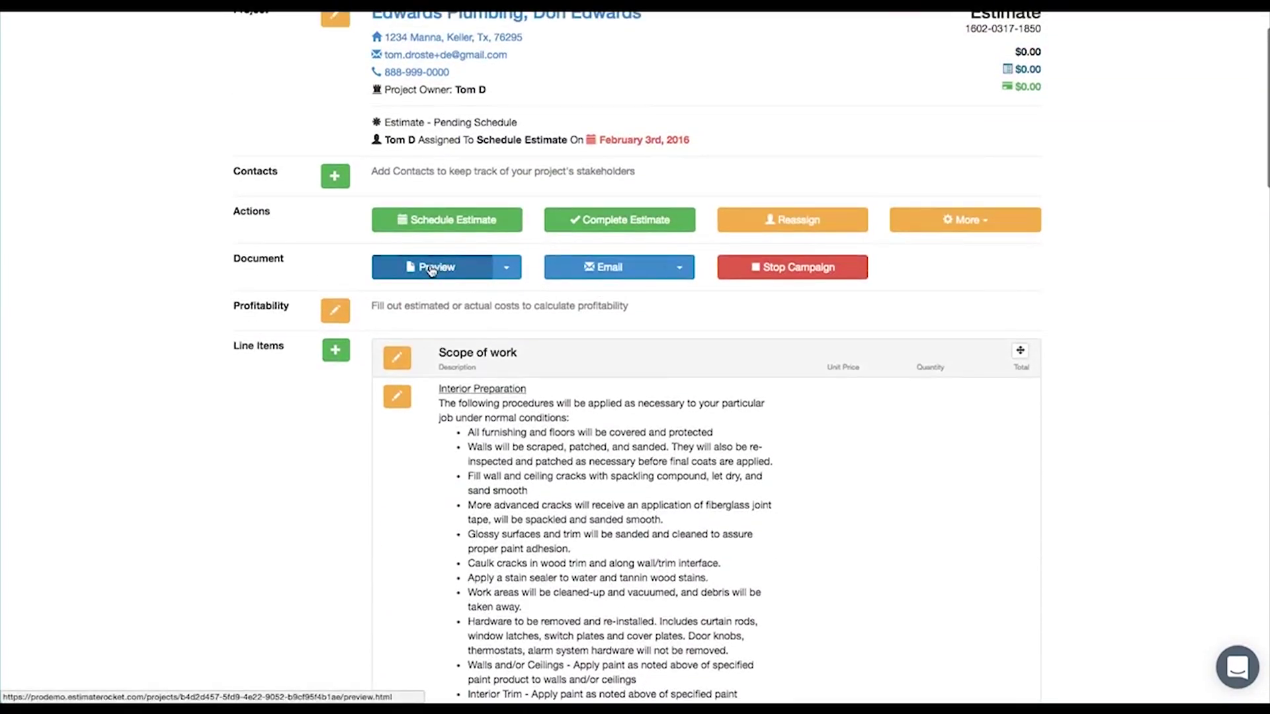
Step: Preview the estimate document, check how the Painting Contract text runs across its pages, and close the preview
left_click(430, 268)
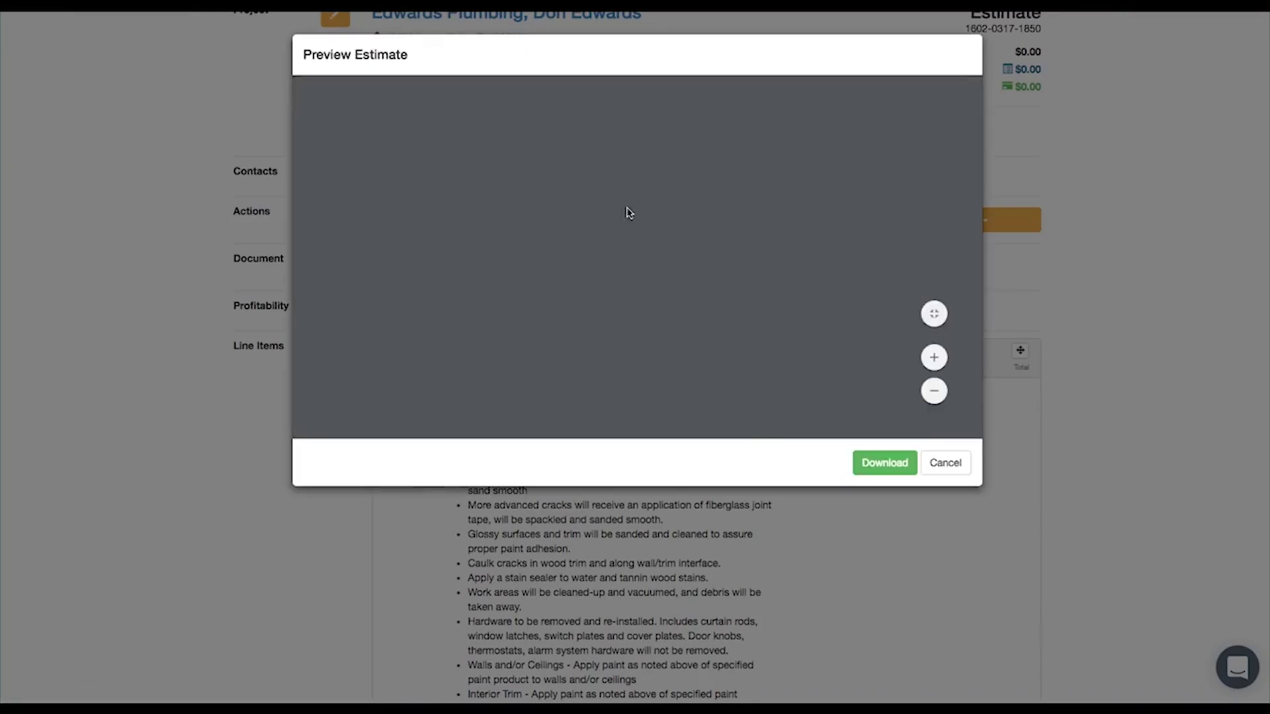
scroll(628, 225, "down", 10)
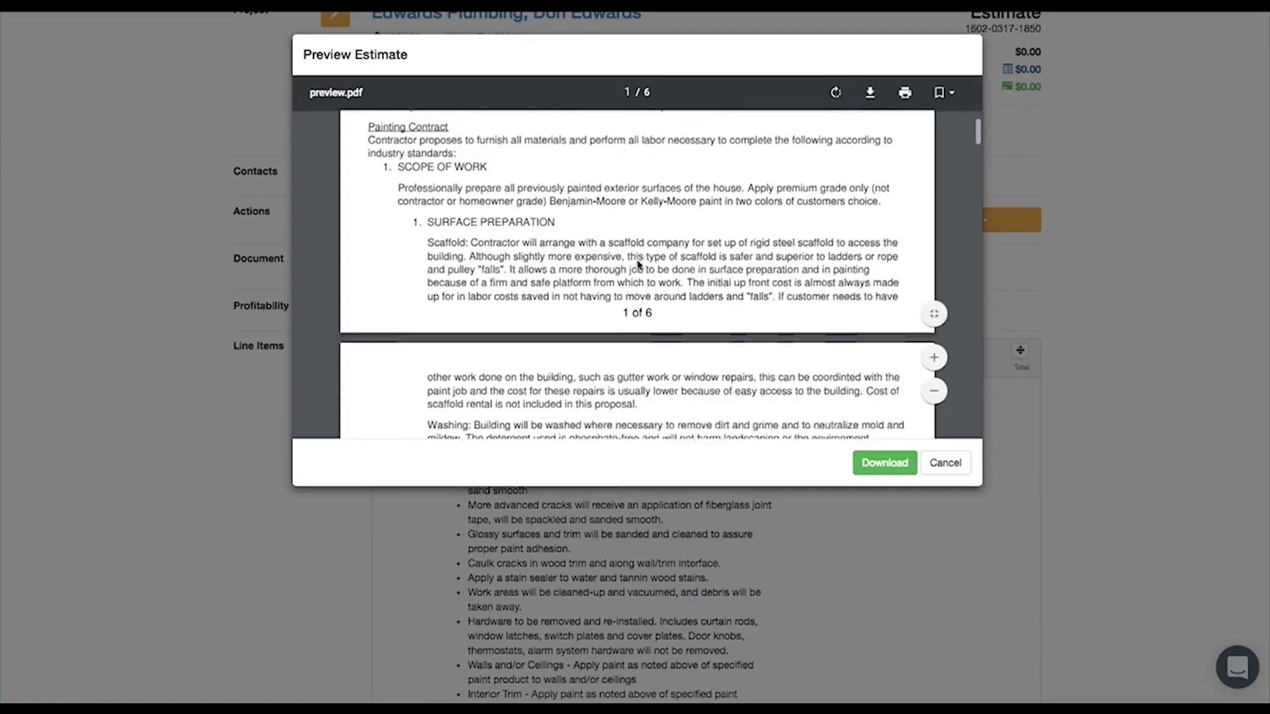
scroll(628, 225, "down", 1)
scroll(662, 232, "down", 12)
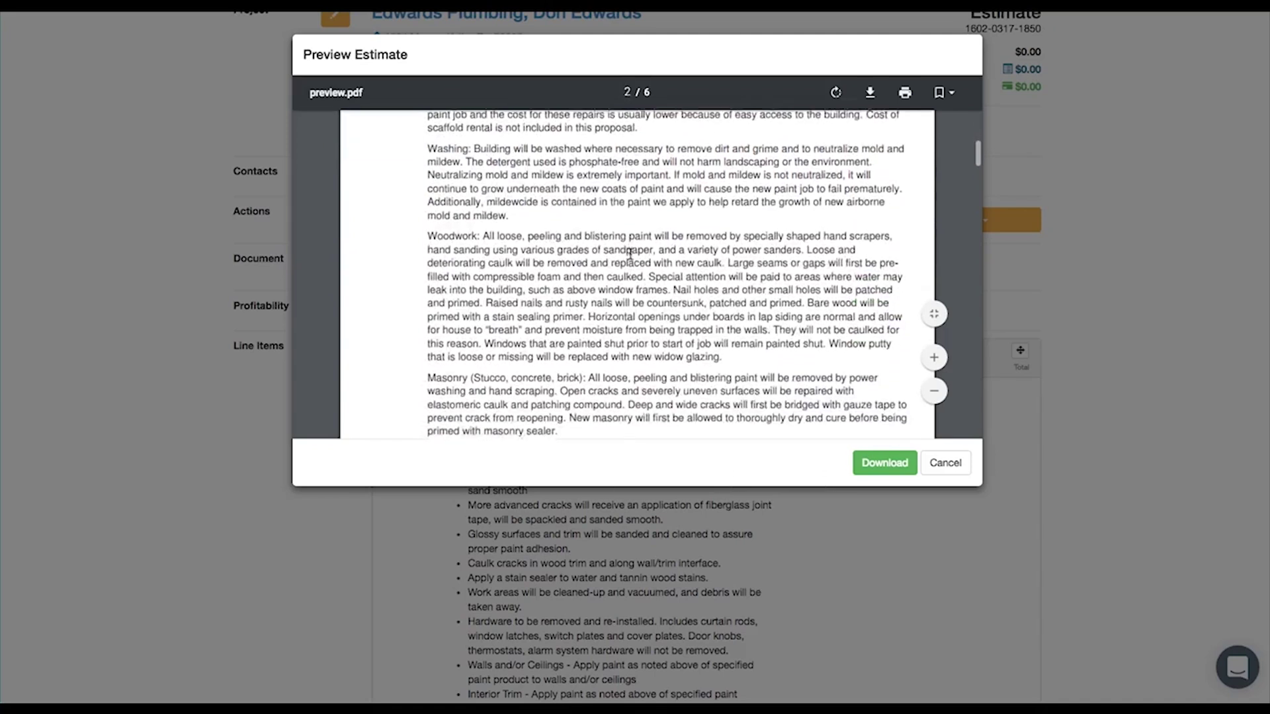
scroll(629, 252, "down", 10)
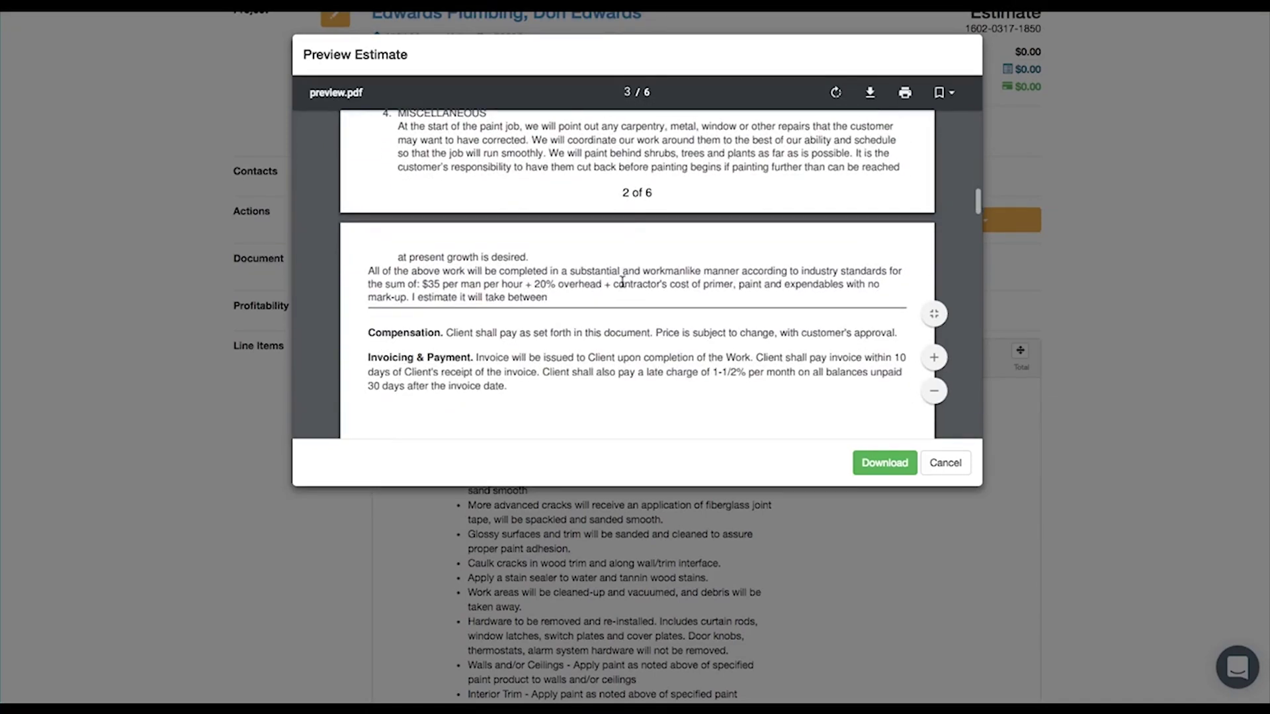
scroll(621, 278, "up", 6)
scroll(623, 281, "up", 5)
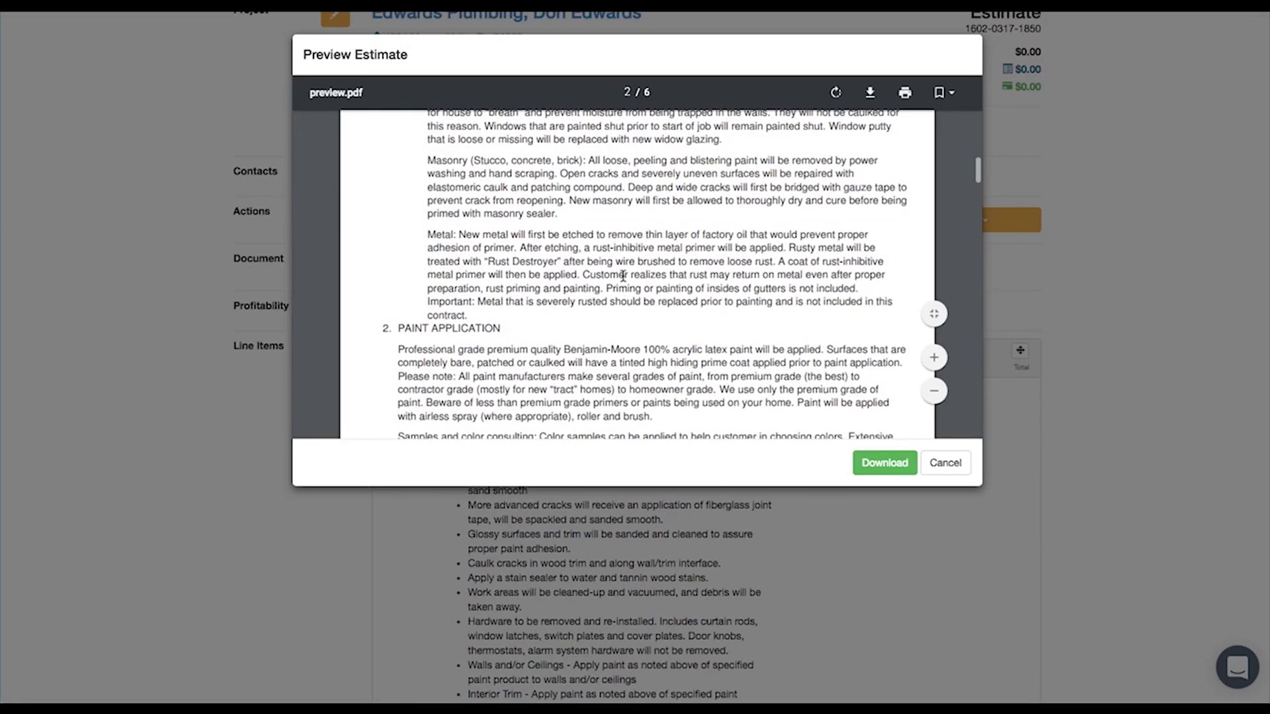
left_click(947, 465)
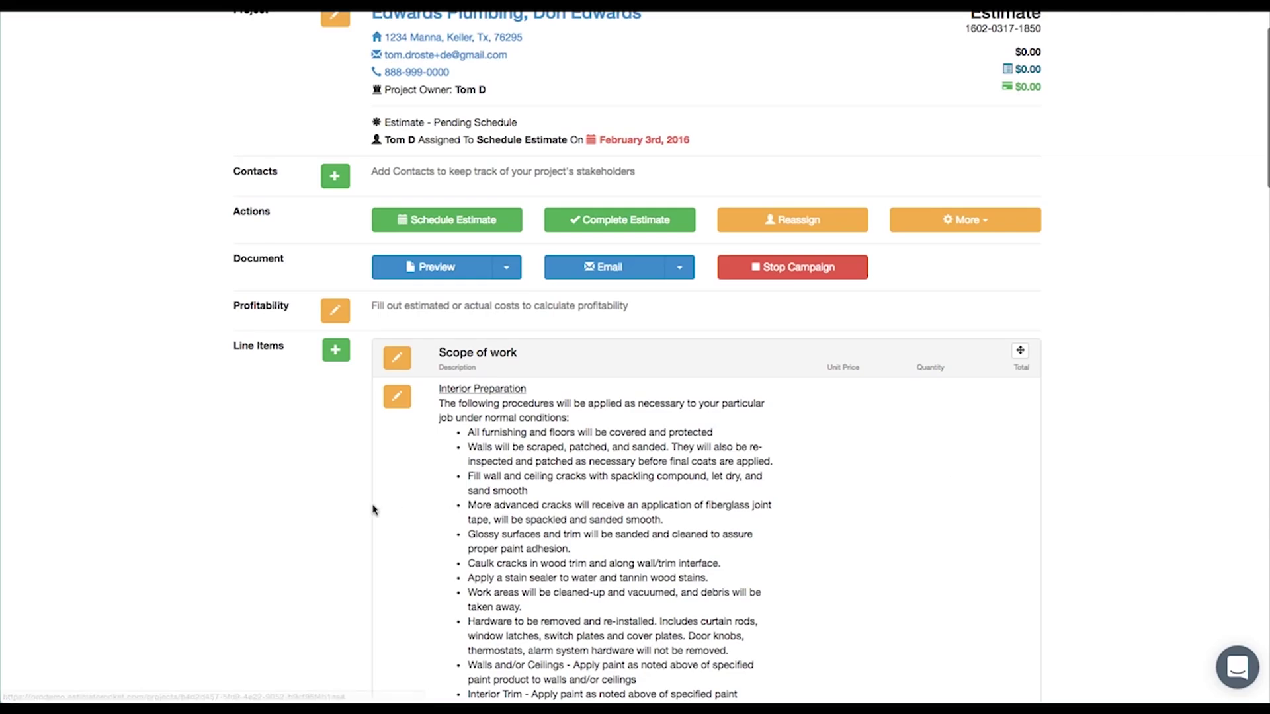
Step: Delete the Interior Preparation line item from the Scope of work group and confirm the deletion
left_click(405, 404)
left_click(434, 460)
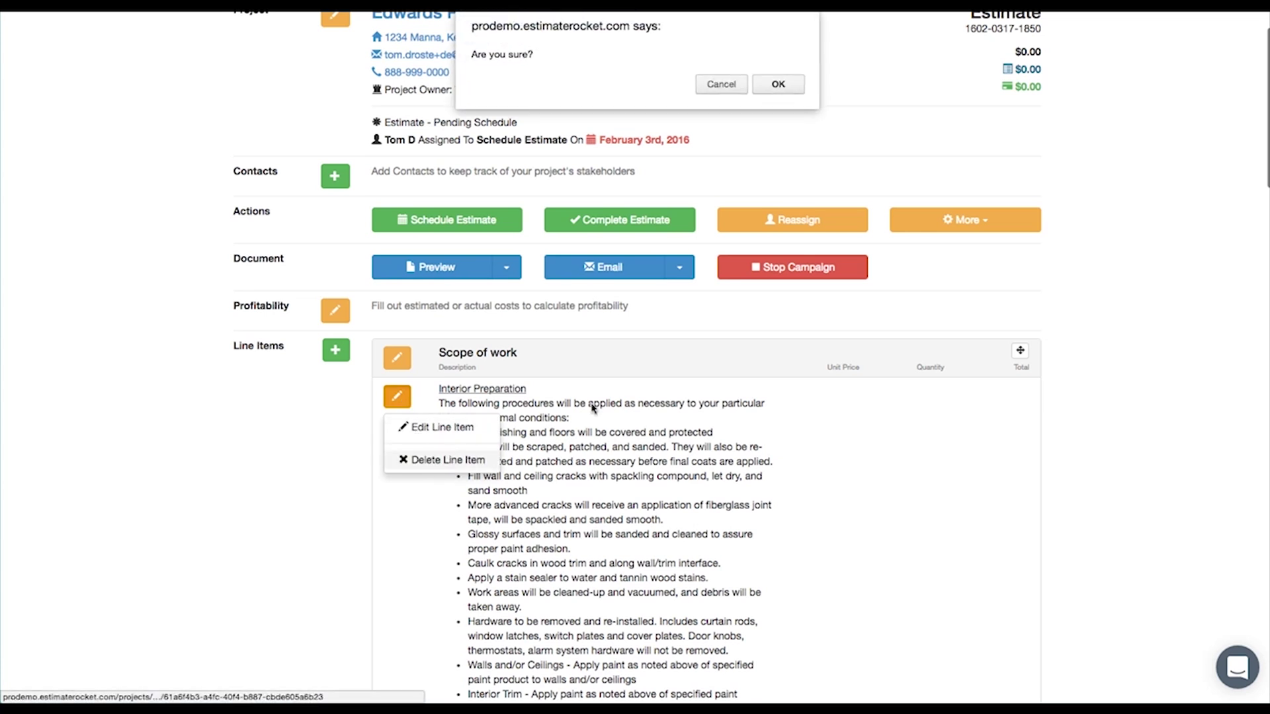
left_click(778, 84)
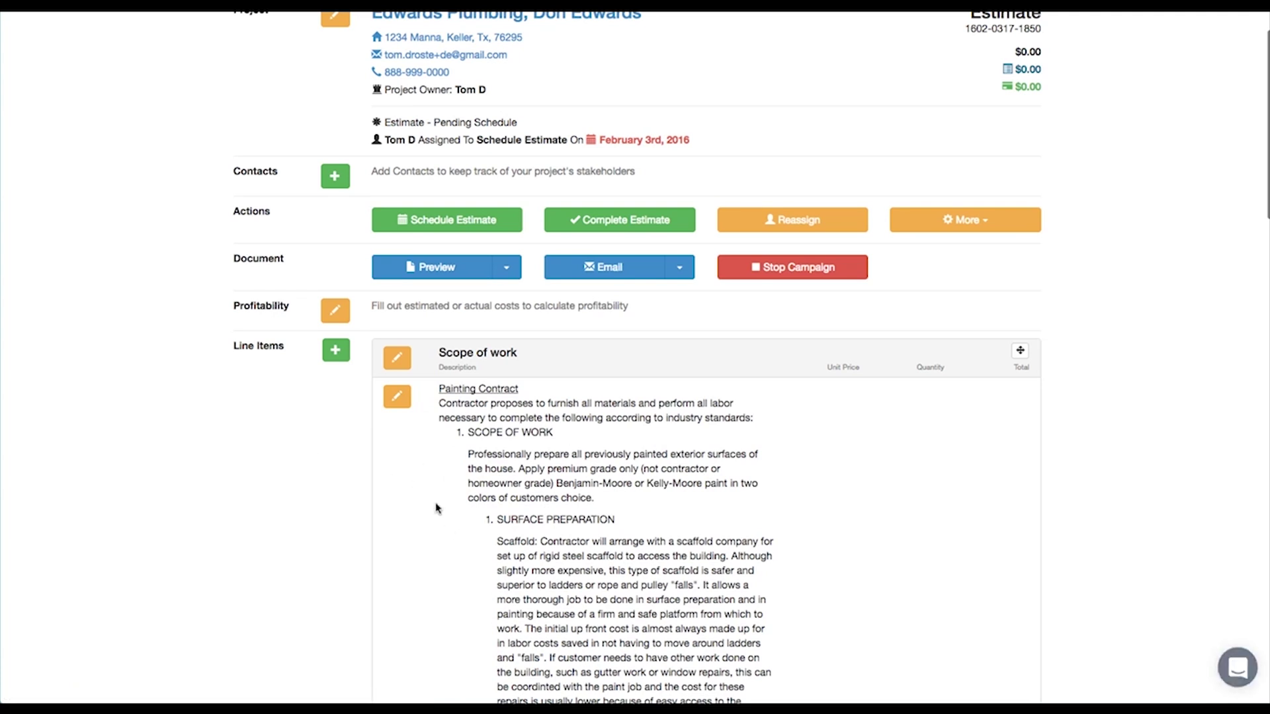
Step: Start adding the Interior Project preset with quantities of 2000 for walls, 500 for ceiling, 250 for trim, 6 for doors and 2 for French doors
scroll(452, 539, "down", 2)
scroll(452, 540, "down", 2)
scroll(452, 540, "up", 3)
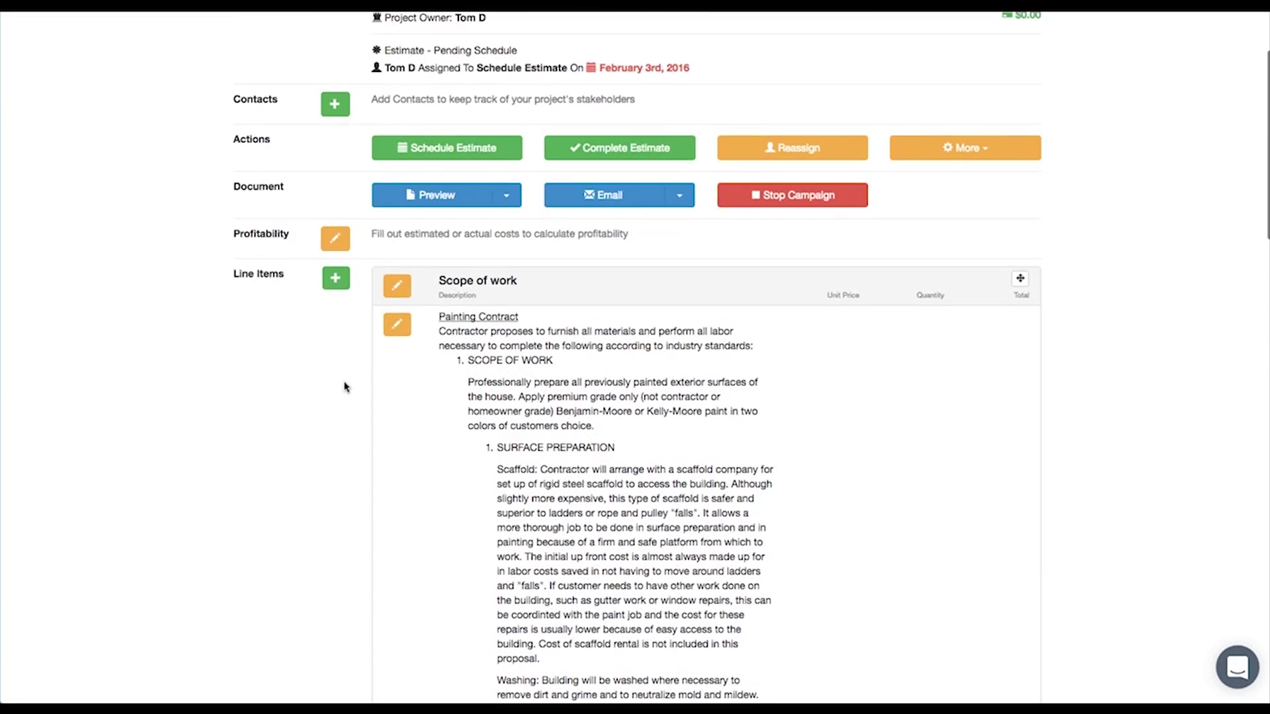
left_click(336, 279)
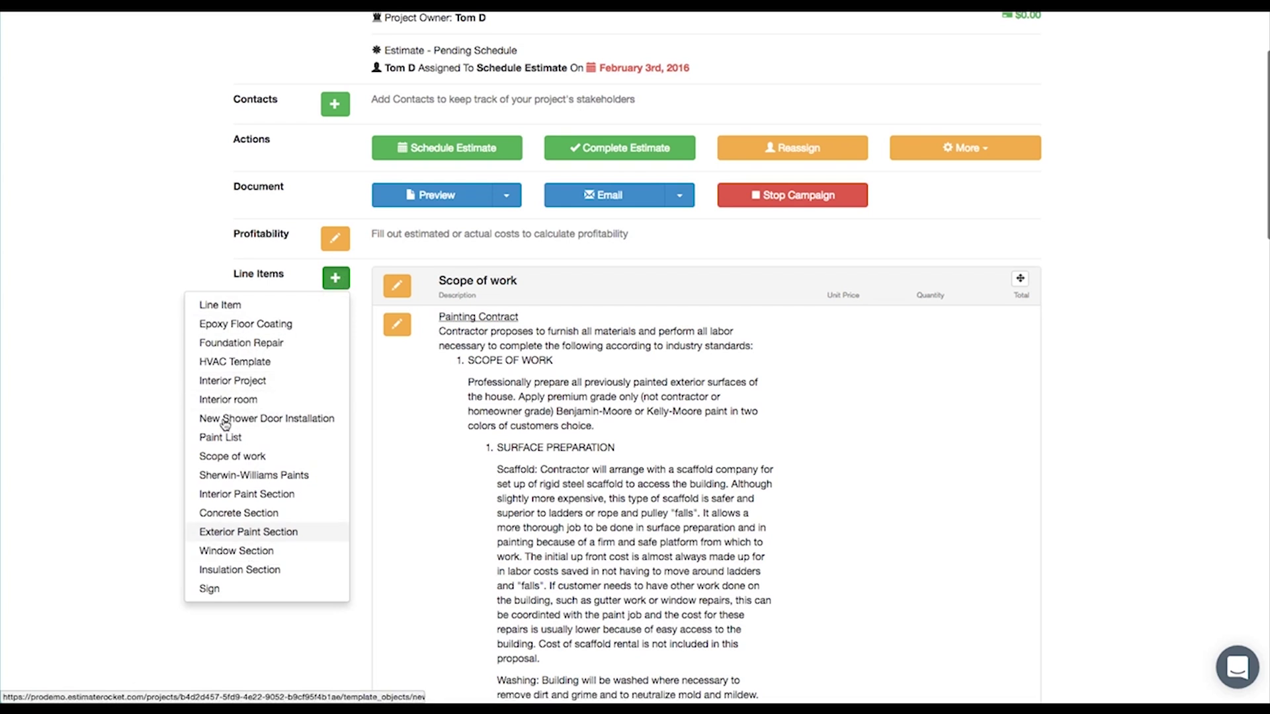
left_click(235, 382)
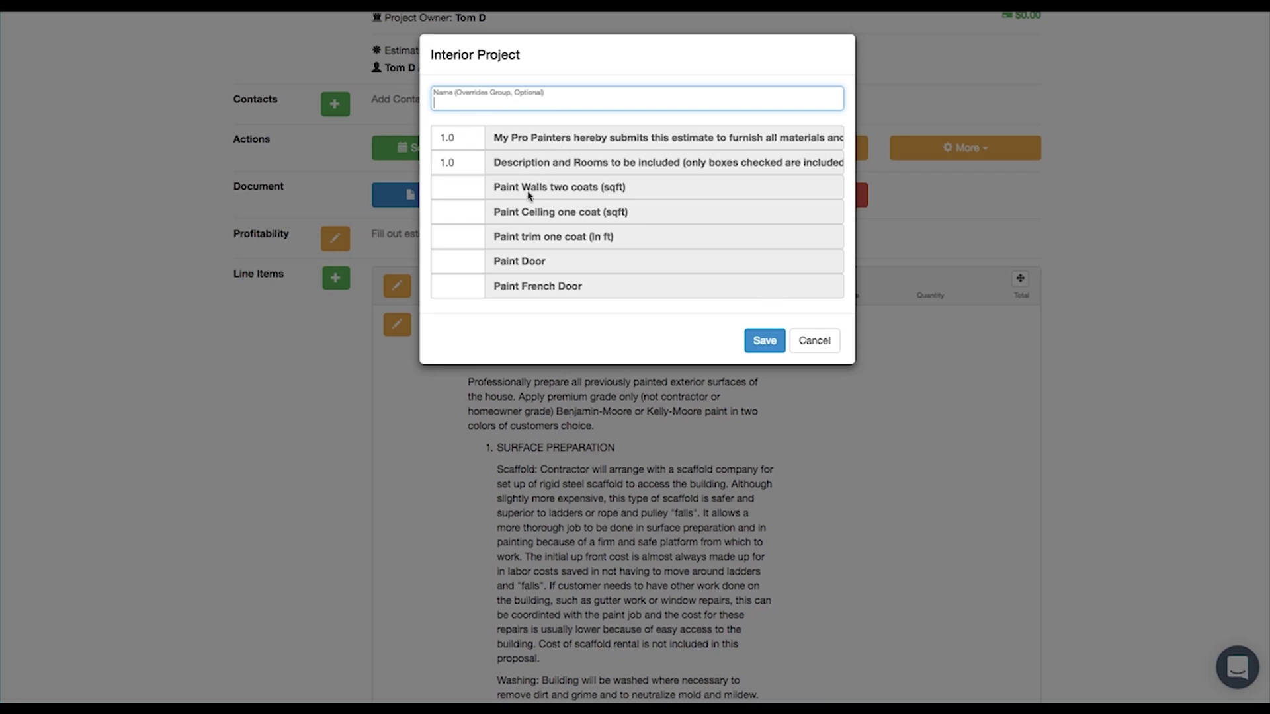
left_click(450, 189)
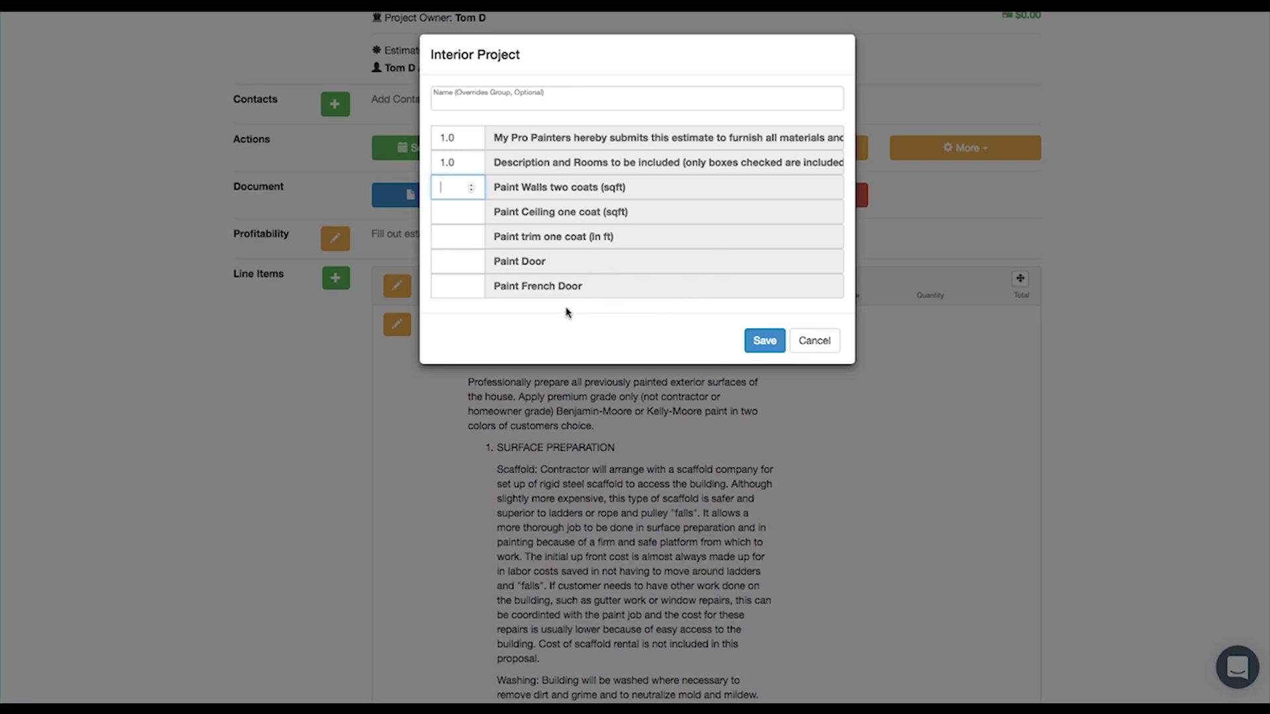
type("2000")
left_click(446, 214)
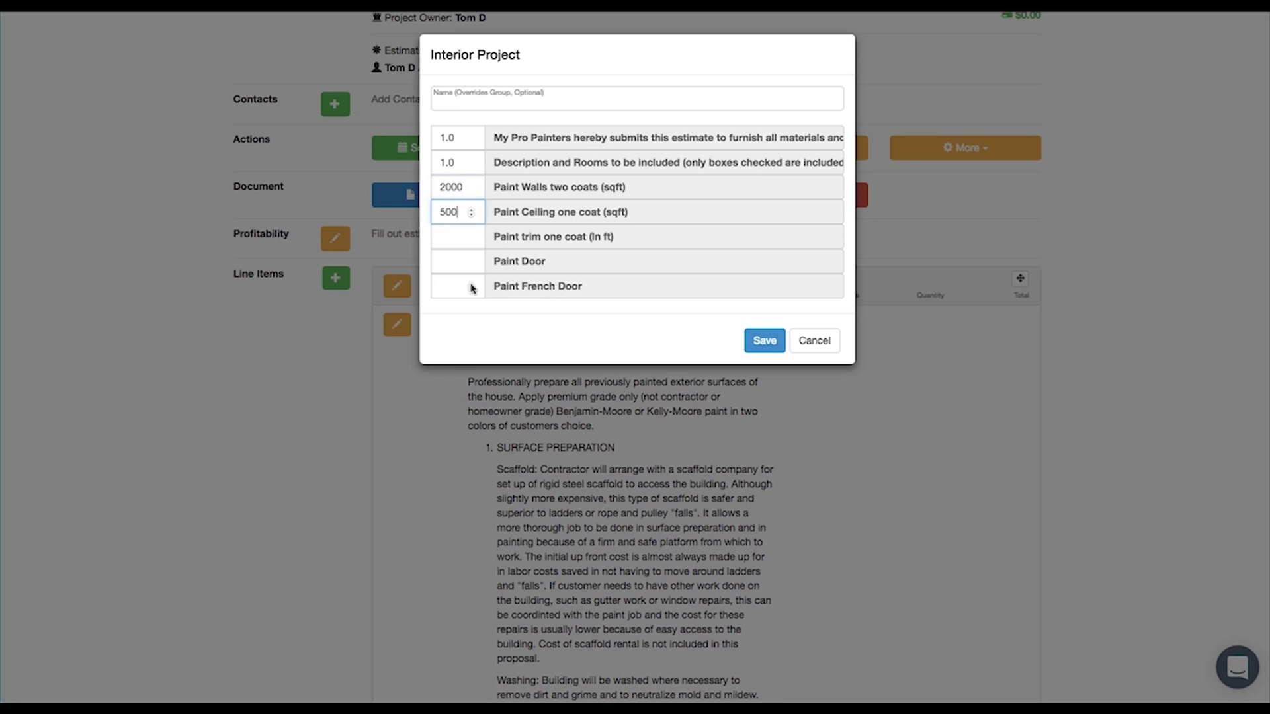
type("500")
left_click(441, 237)
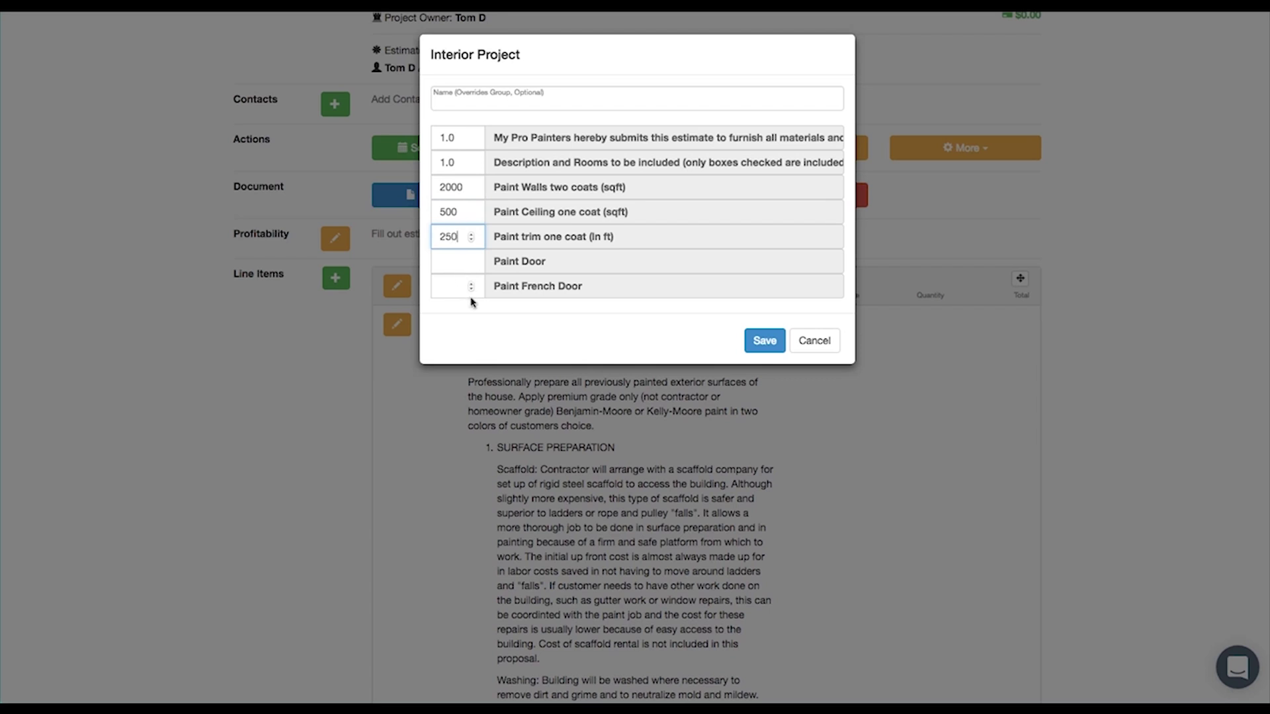
left_click(450, 264)
type("6")
left_click(451, 287)
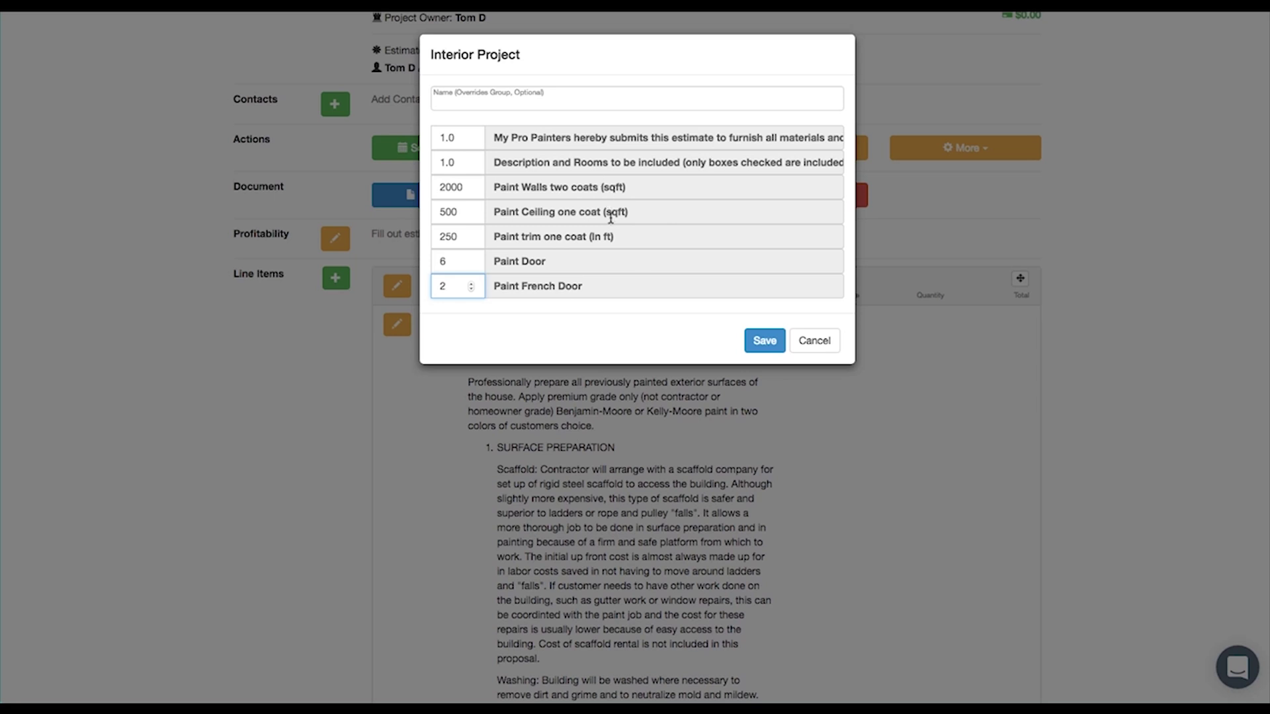
Step: Name the Interior Project group My New Room and save it to the estimate
left_click(447, 104)
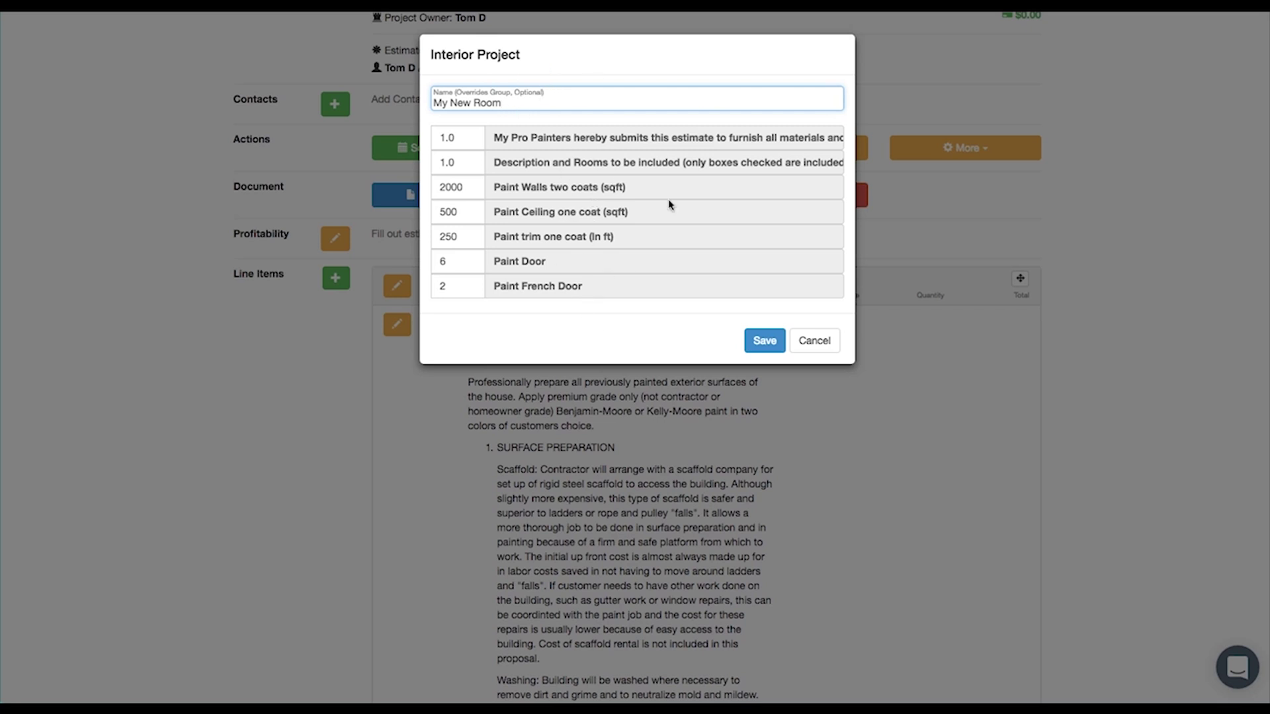
left_click(762, 343)
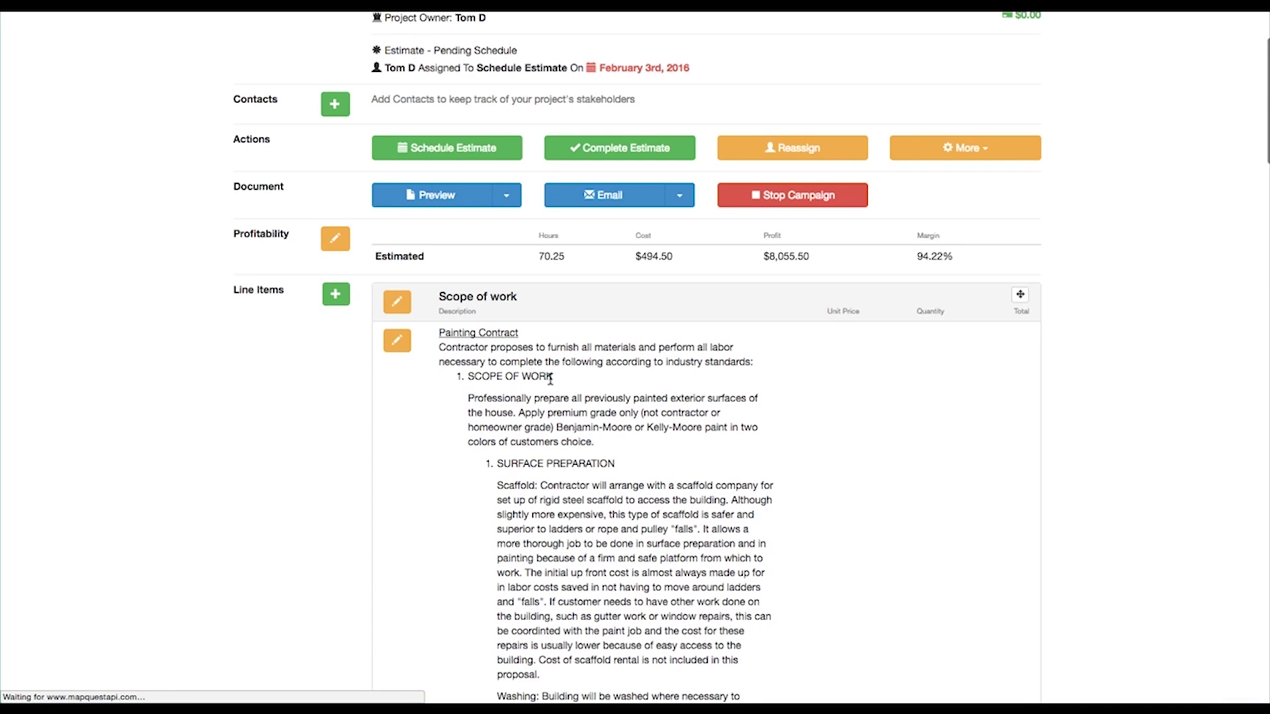
scroll(630, 456, "down", 10)
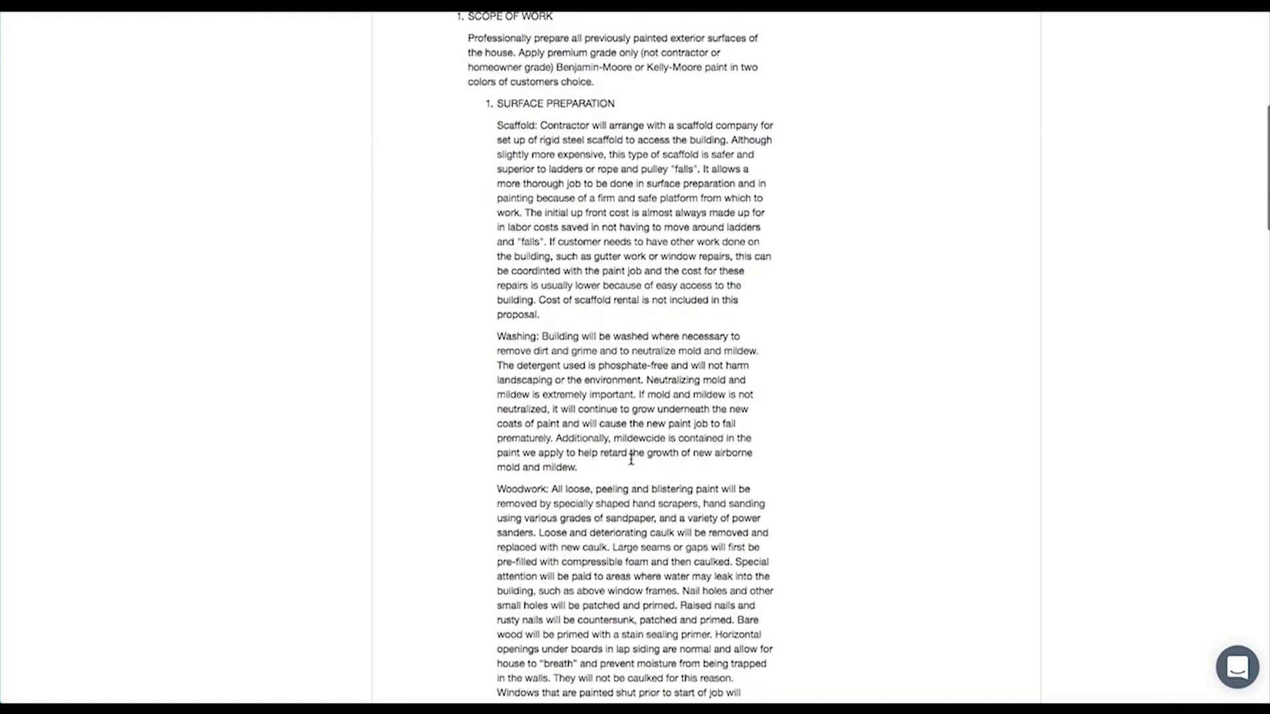
Step: Review the My New Room group's descriptions, painting line items, quantities and total in the estimate
scroll(630, 456, "down", 10)
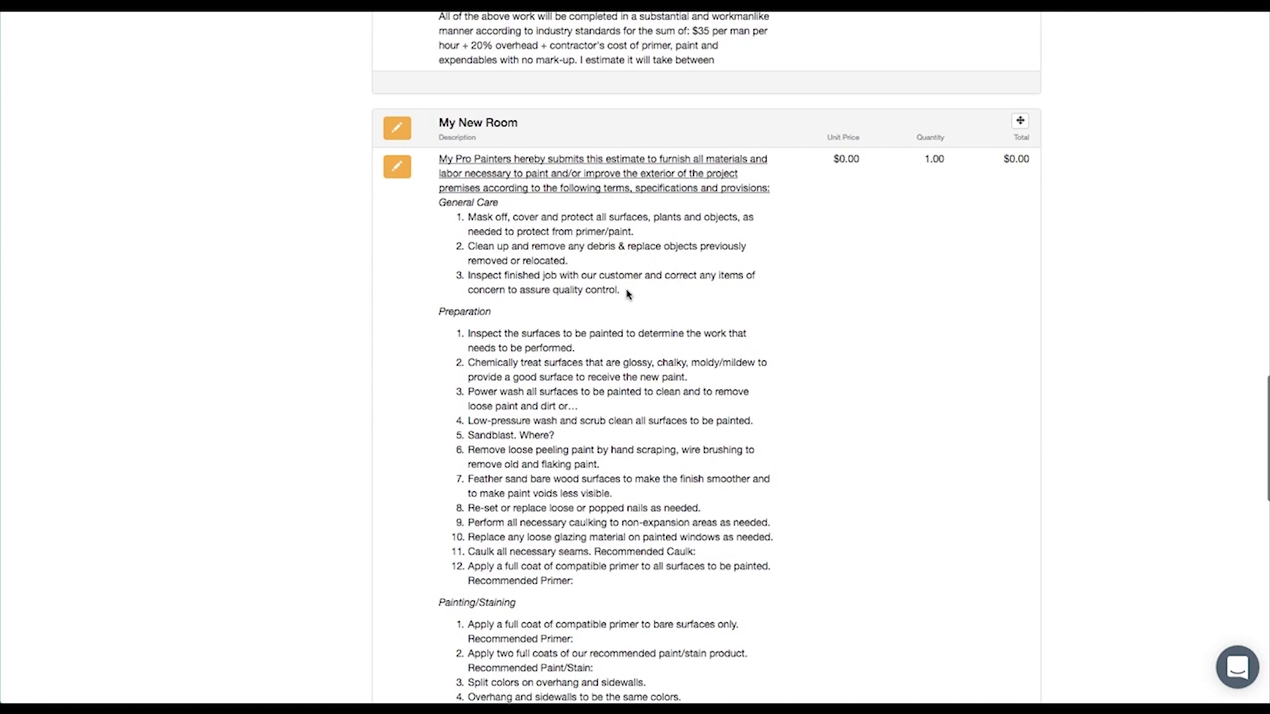
scroll(627, 289, "down", 7)
scroll(711, 367, "down", 5)
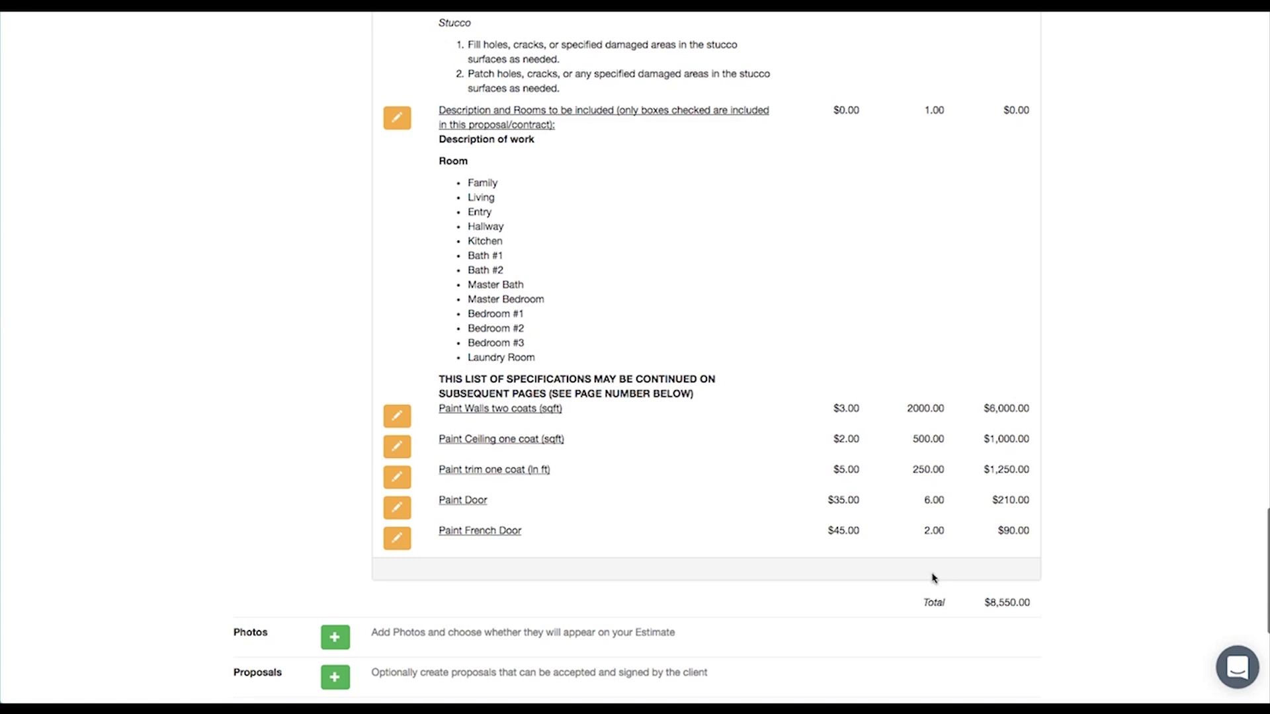
scroll(703, 570, "down", 2)
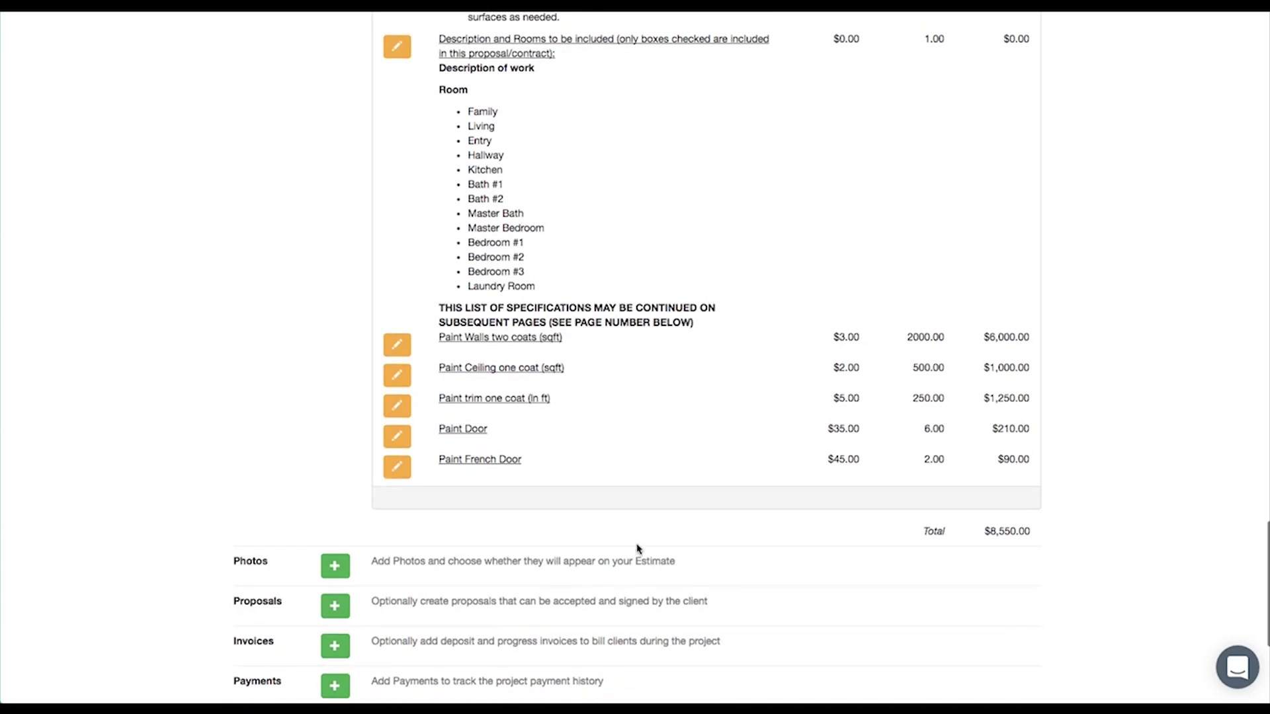
scroll(674, 505, "down", 3)
scroll(675, 505, "up", 4)
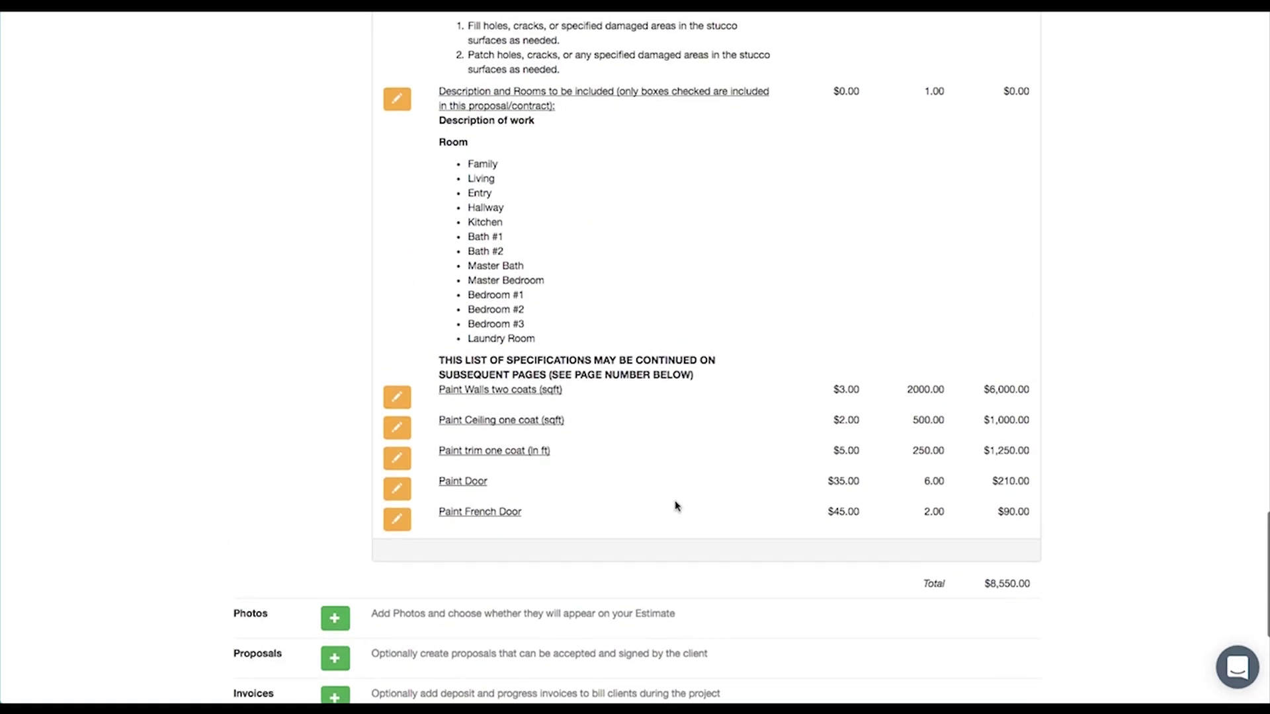
scroll(675, 505, "up", 1)
scroll(675, 507, "up", 1)
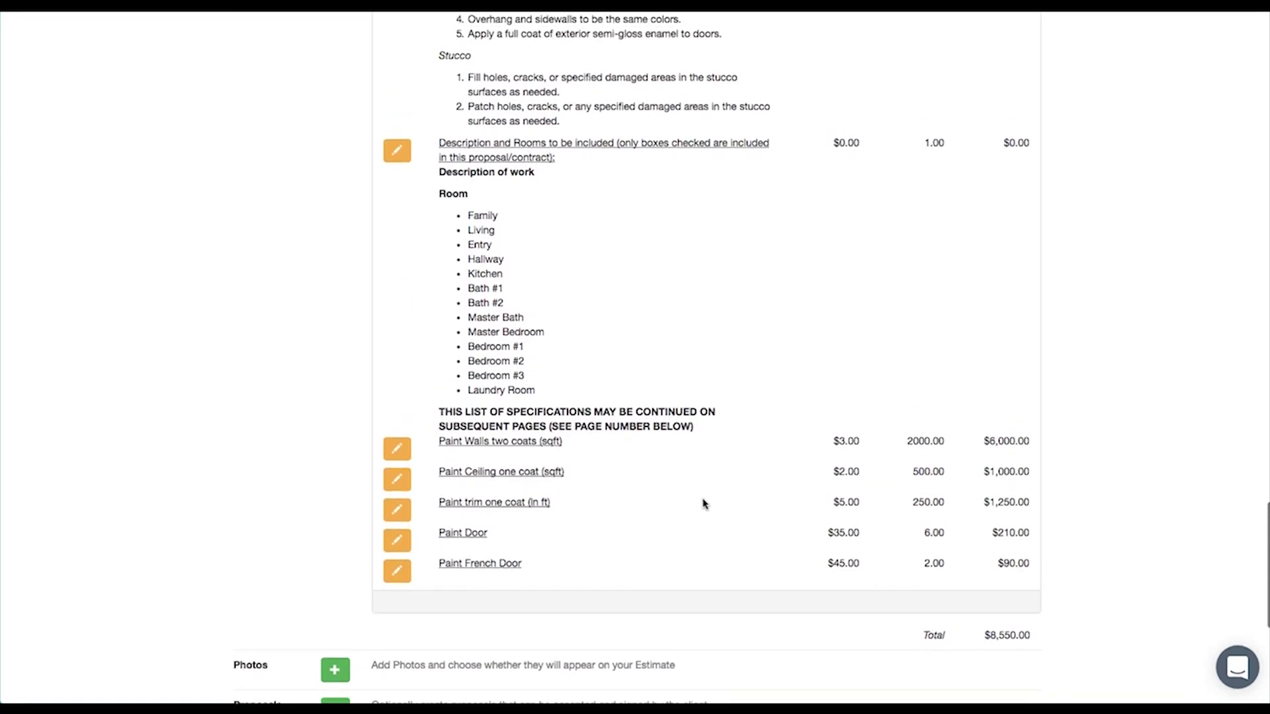
scroll(705, 503, "up", 15)
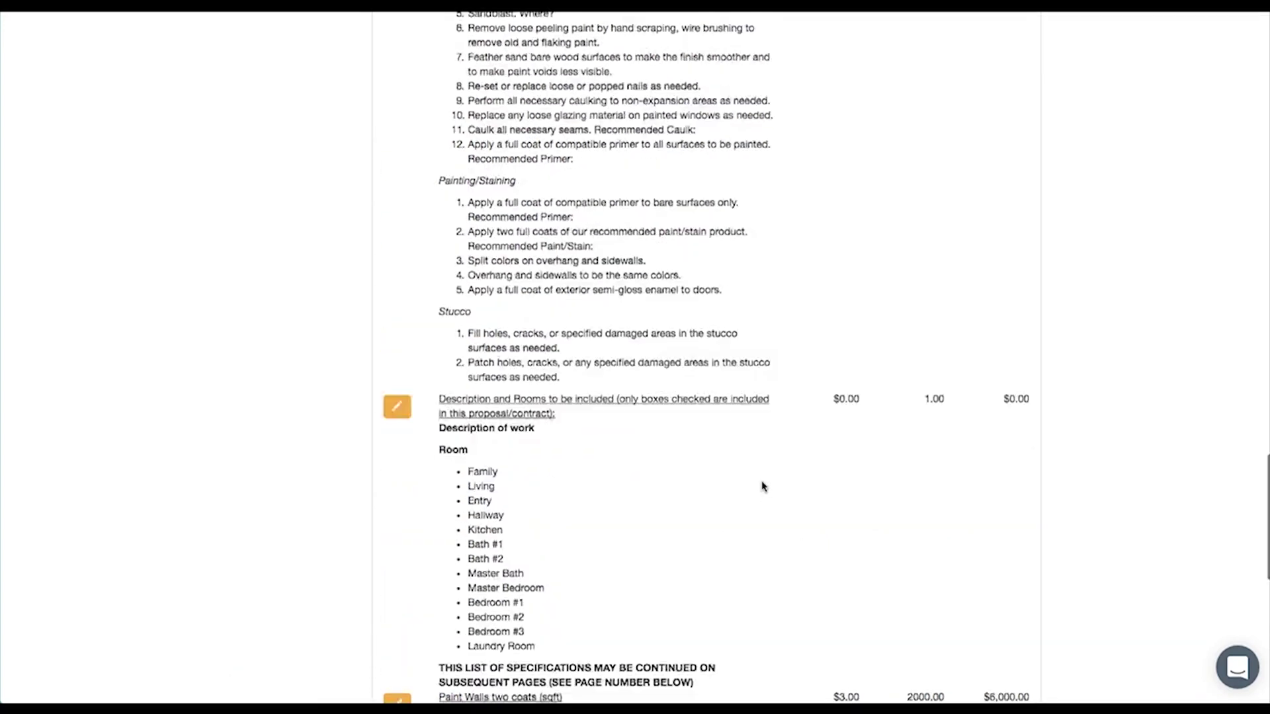
scroll(688, 500, "up", 20)
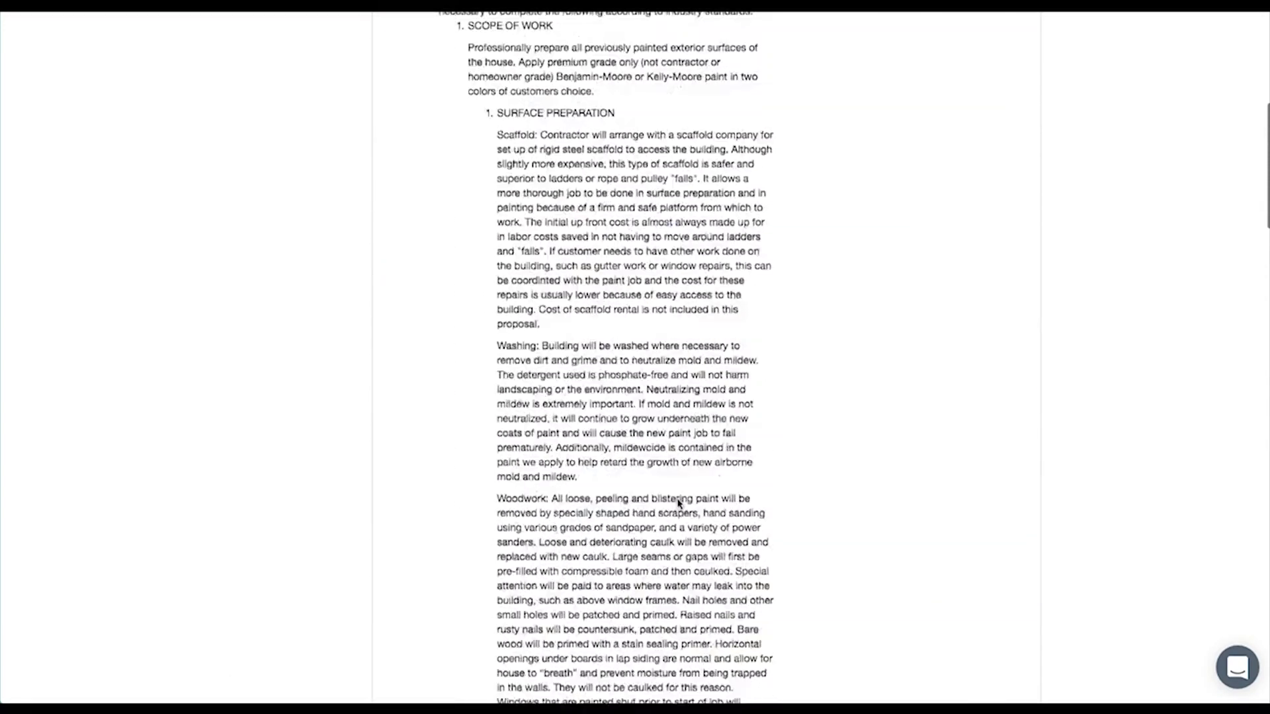
Step: Open the Epoxy Floor Coating preset to inspect its items, and cancel without adding it to the estimate
left_click(330, 413)
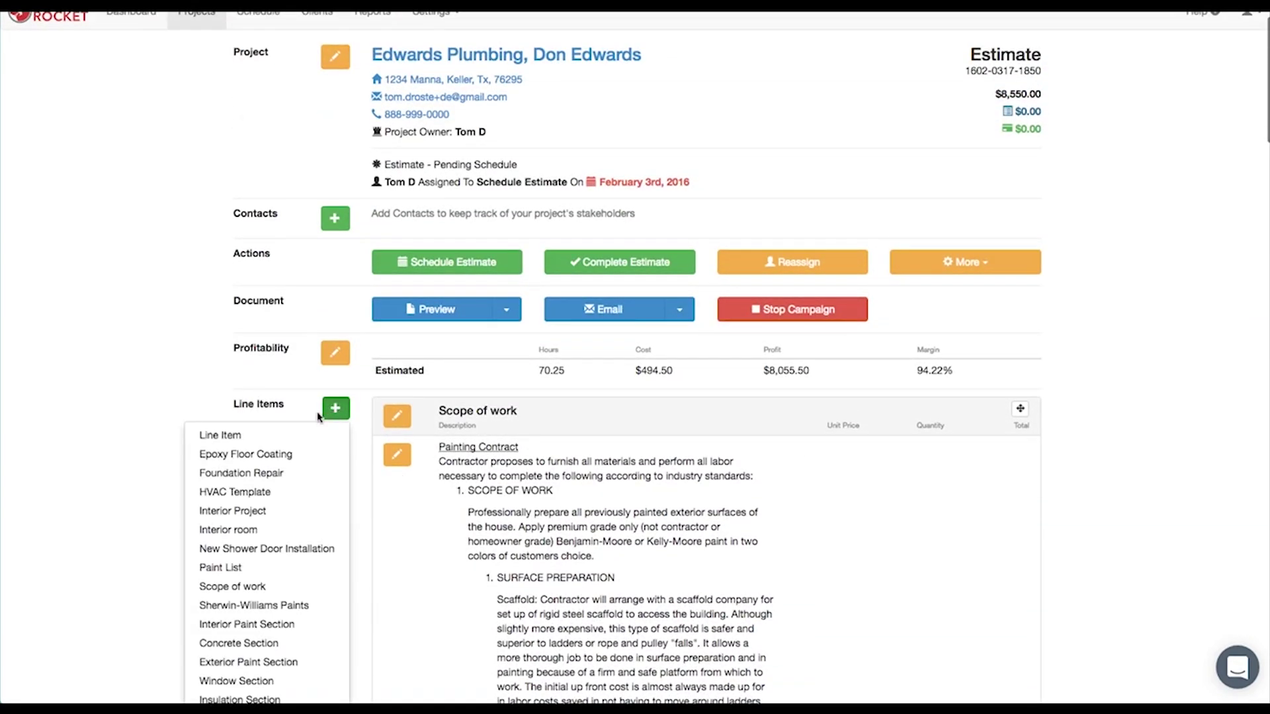
left_click(254, 456)
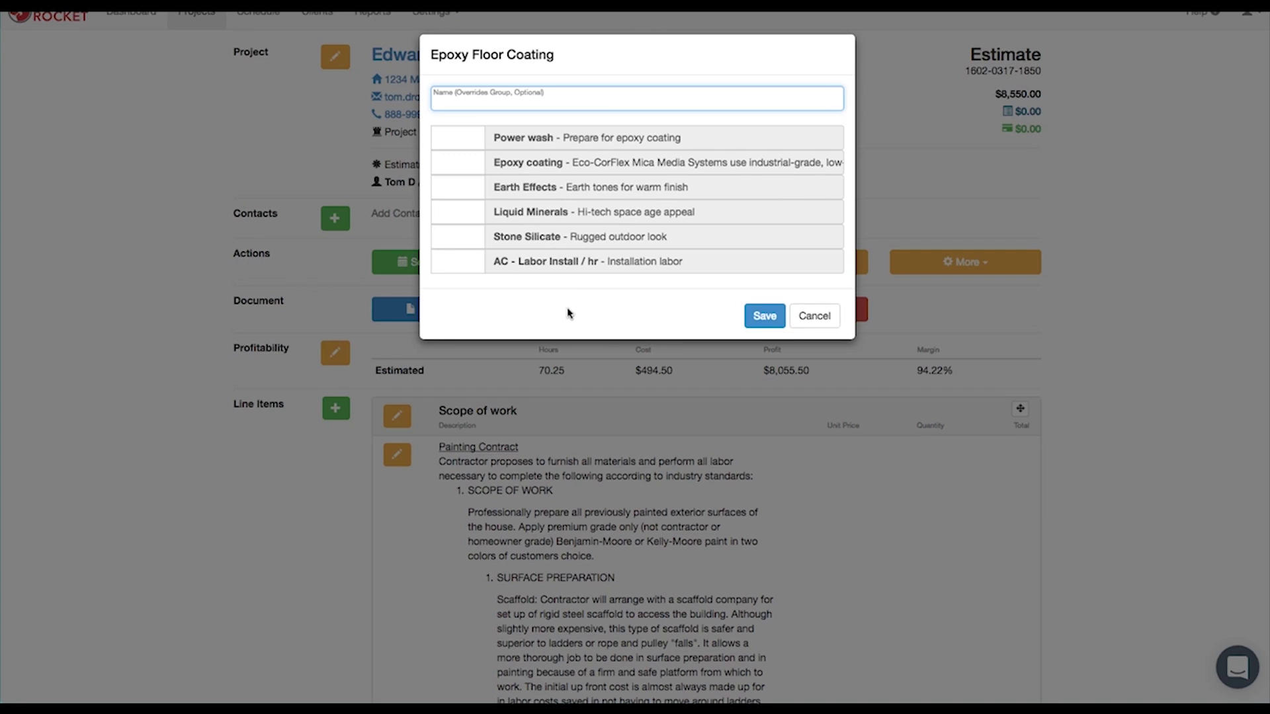
left_click(814, 317)
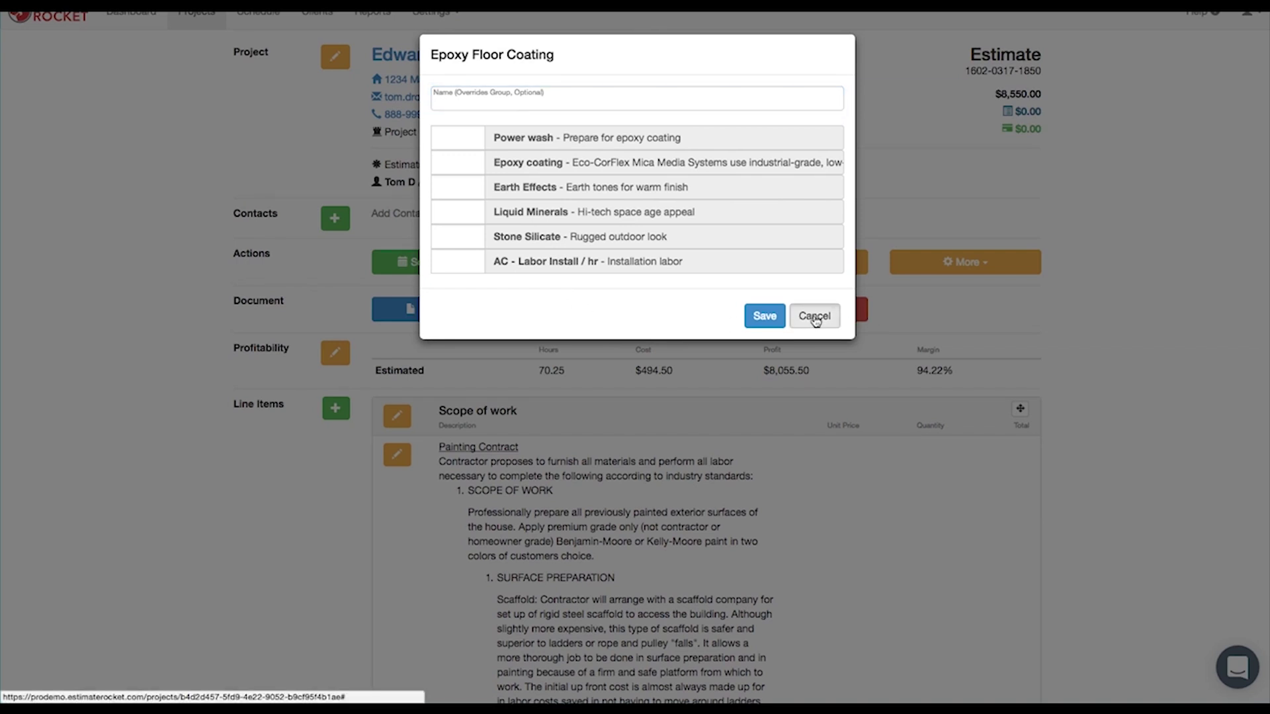
scroll(673, 532, "down", 2)
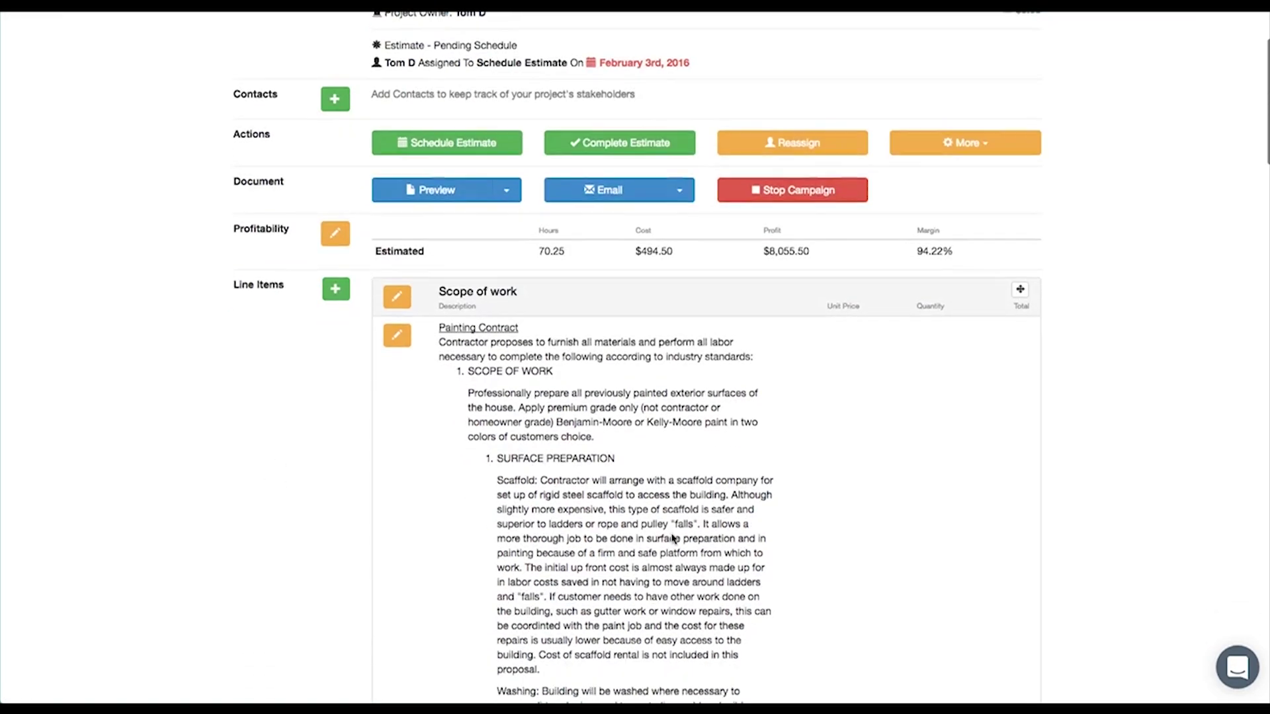
scroll(654, 523, "up", 3)
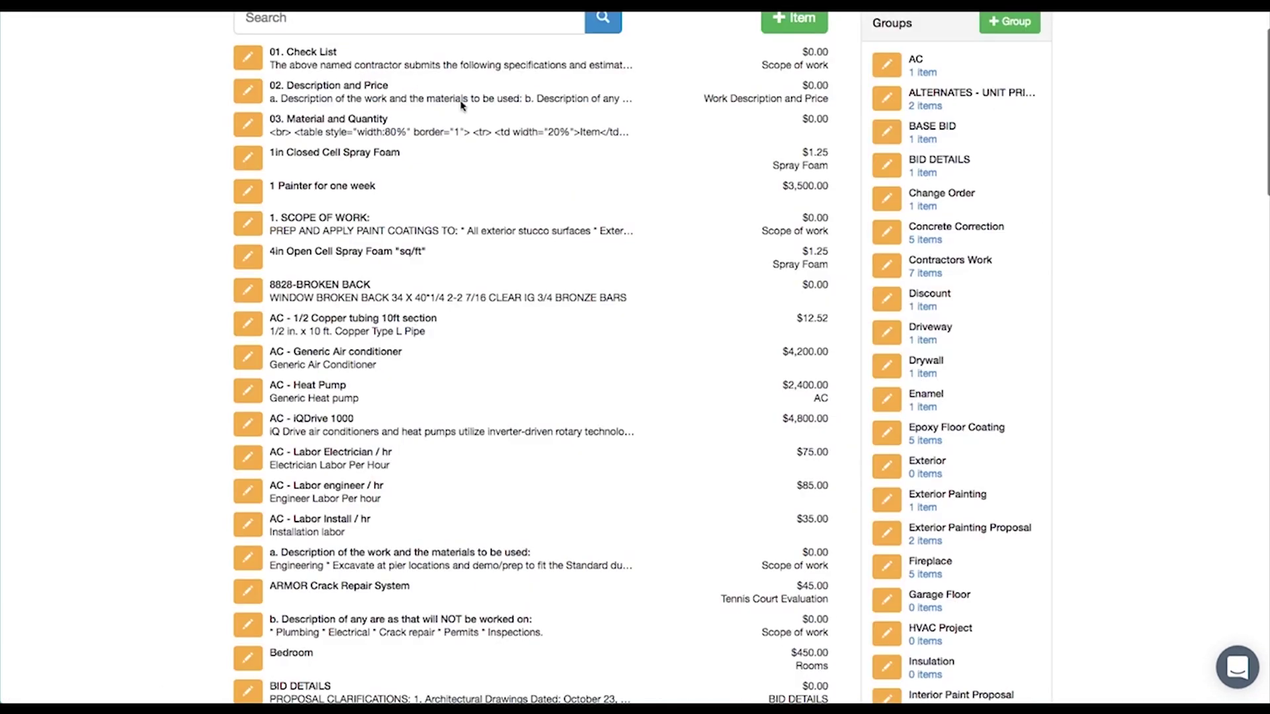
Step: Go to the item templates in the settings and open the Interior Project template for editing
scroll(558, 227, "up", 3)
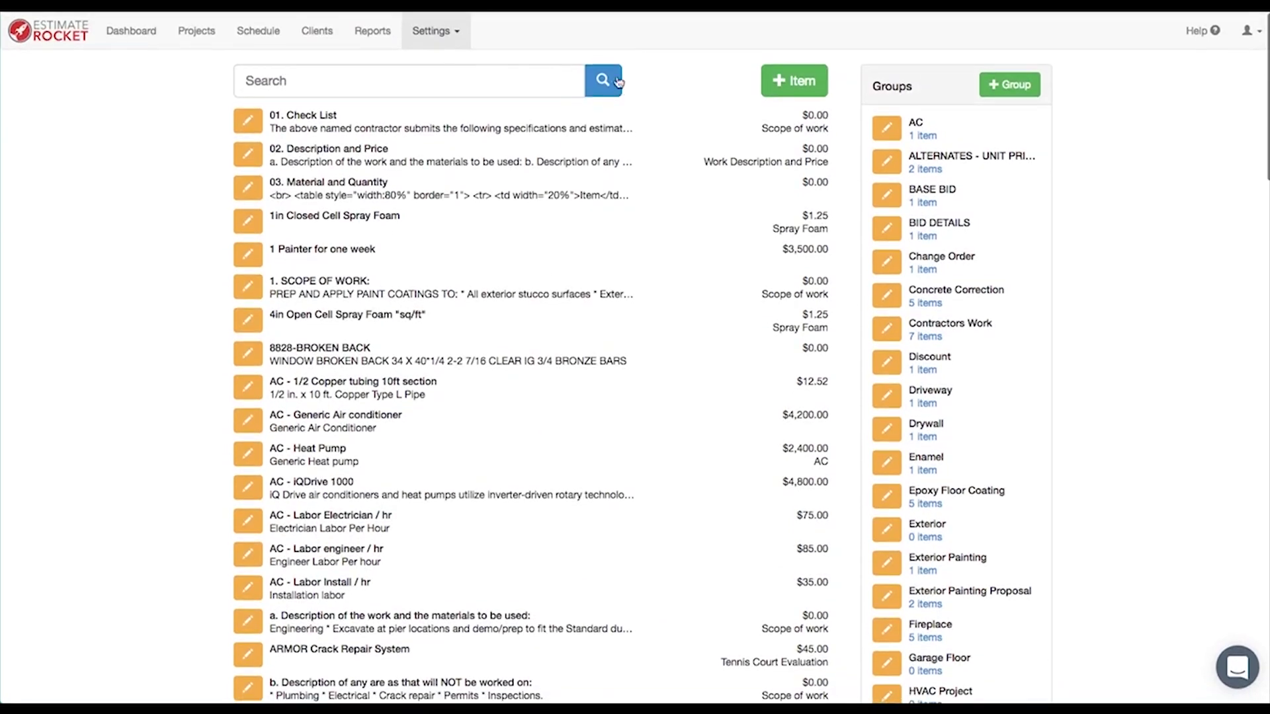
left_click(432, 34)
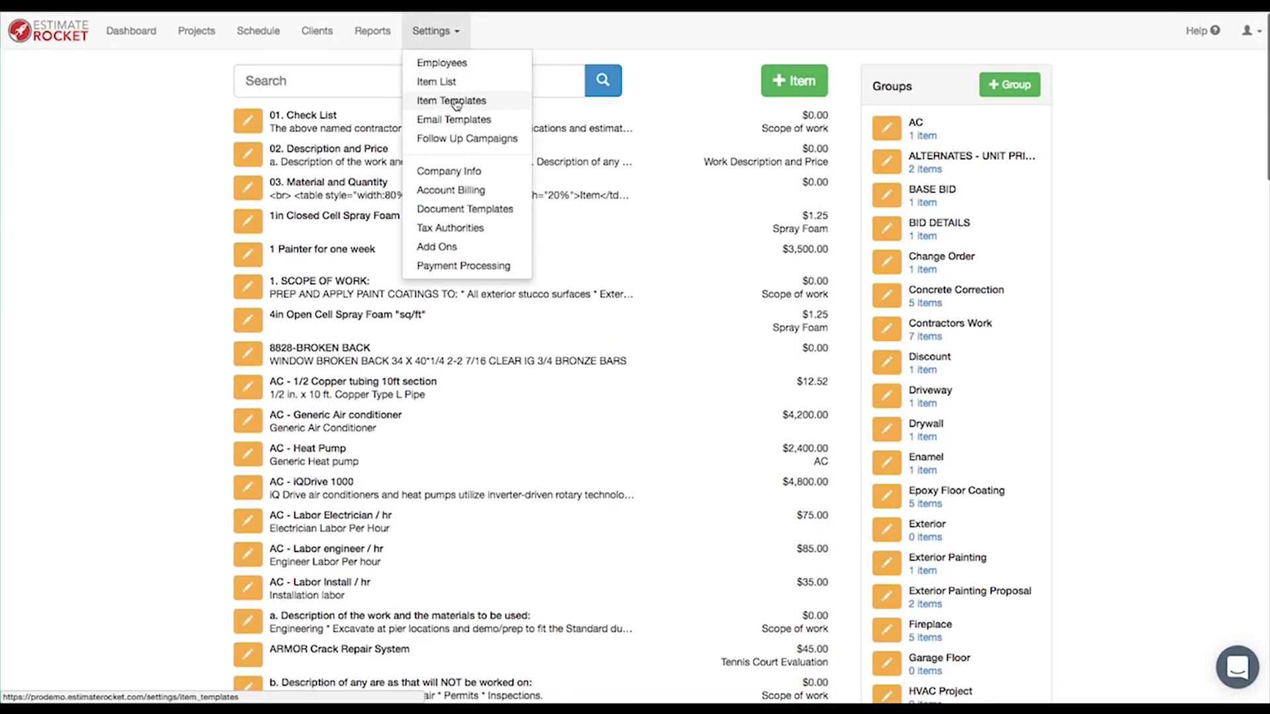
left_click(455, 104)
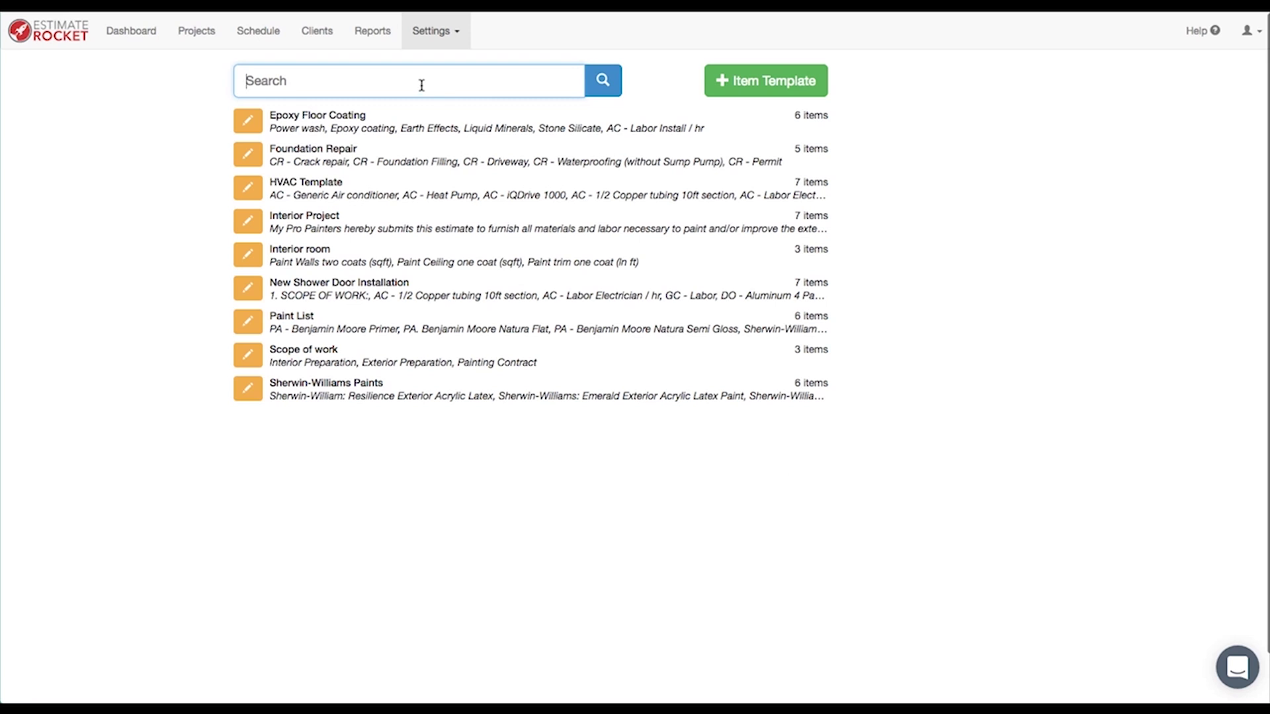
left_click(252, 222)
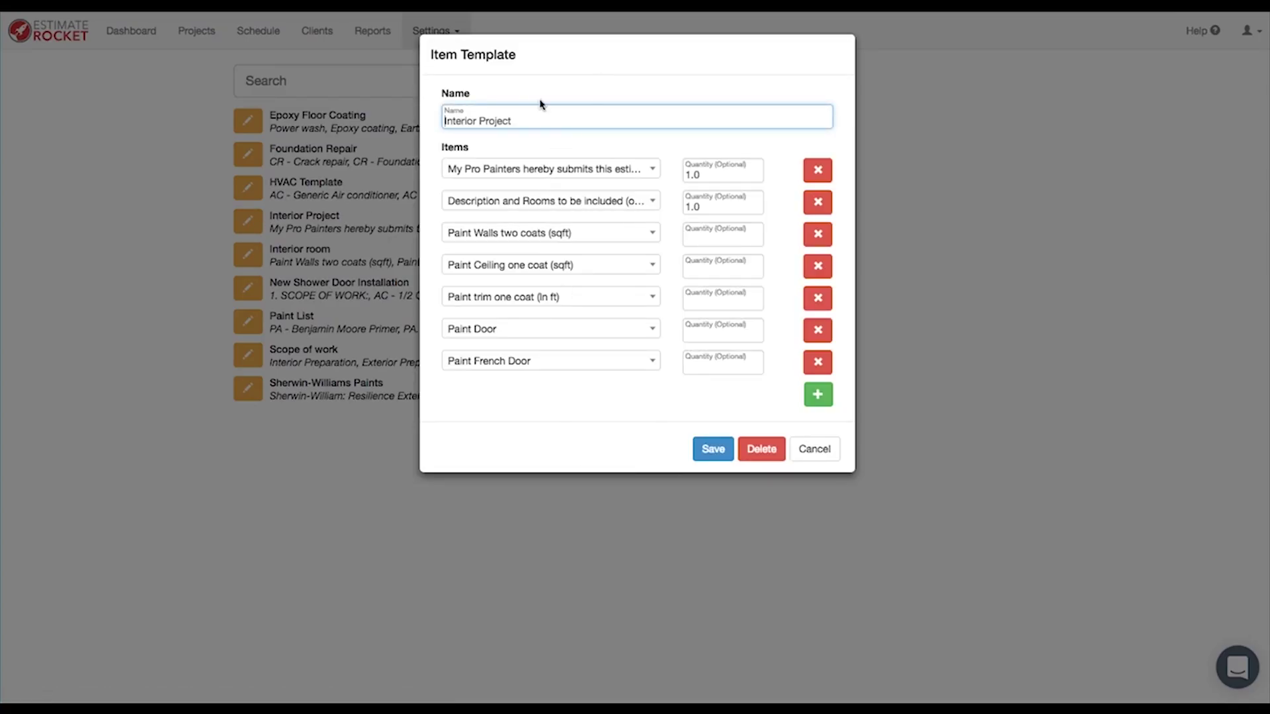
Step: Add Paint Window to the Interior Project template, leave its optional quantity blank, and save the template
left_click(819, 395)
left_click(640, 393)
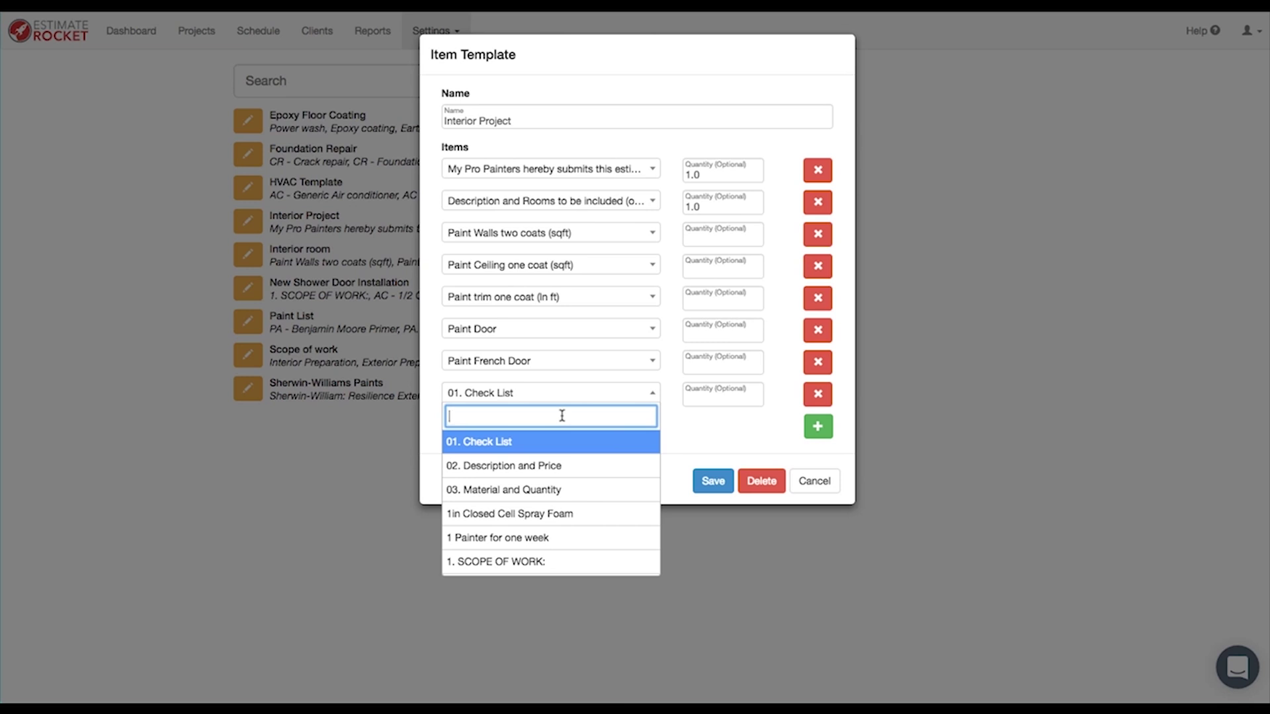
type("win")
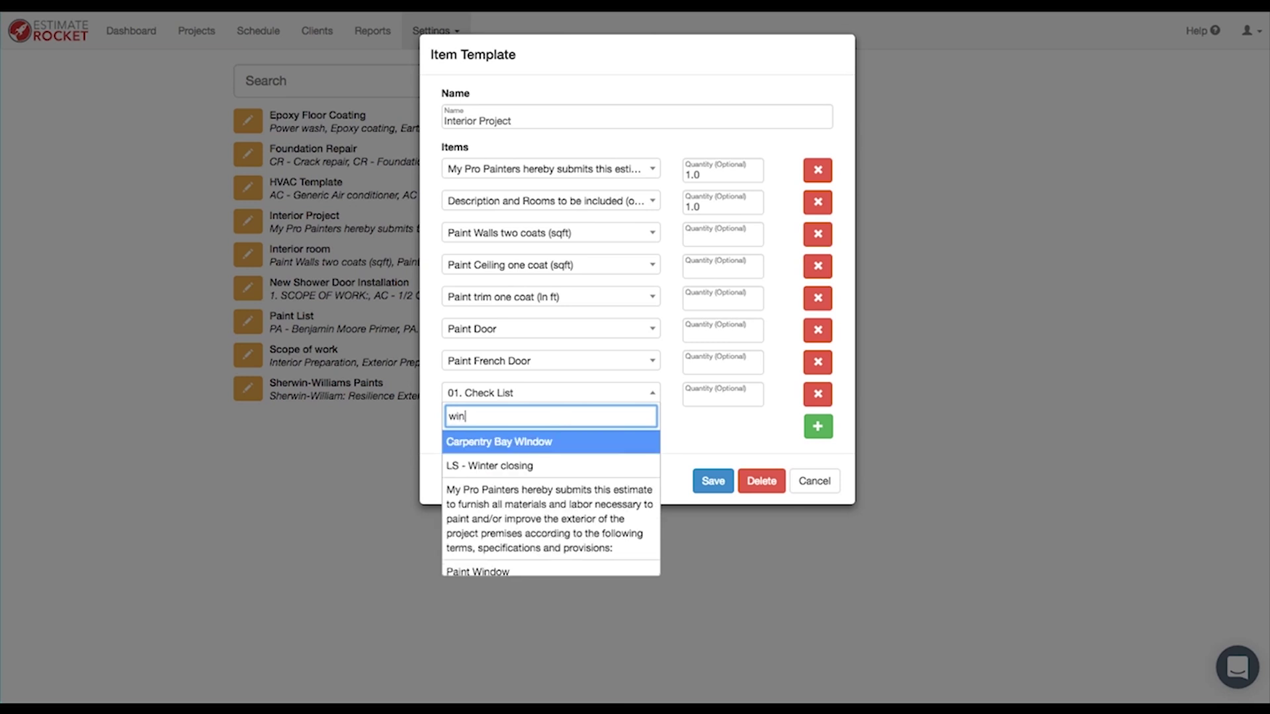
key("Down")
key("Down")
key("Down")
key("Down")
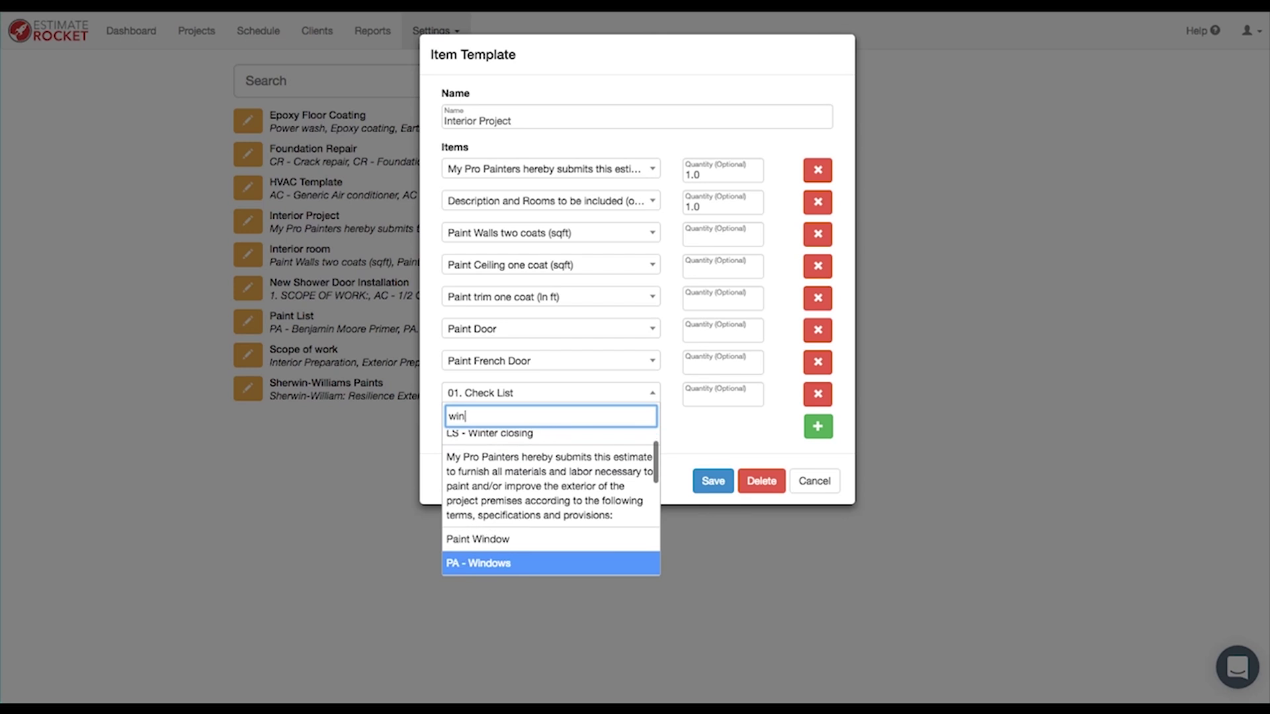
key("Up")
key("Return")
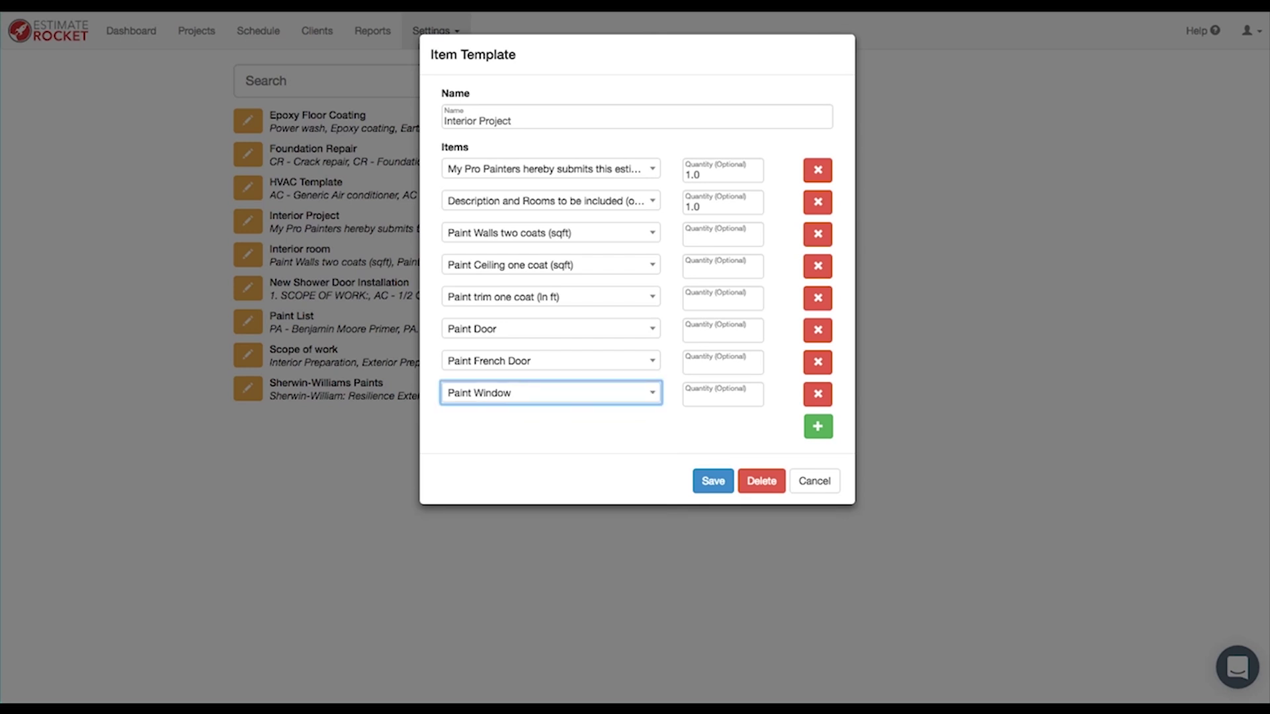
left_click(707, 398)
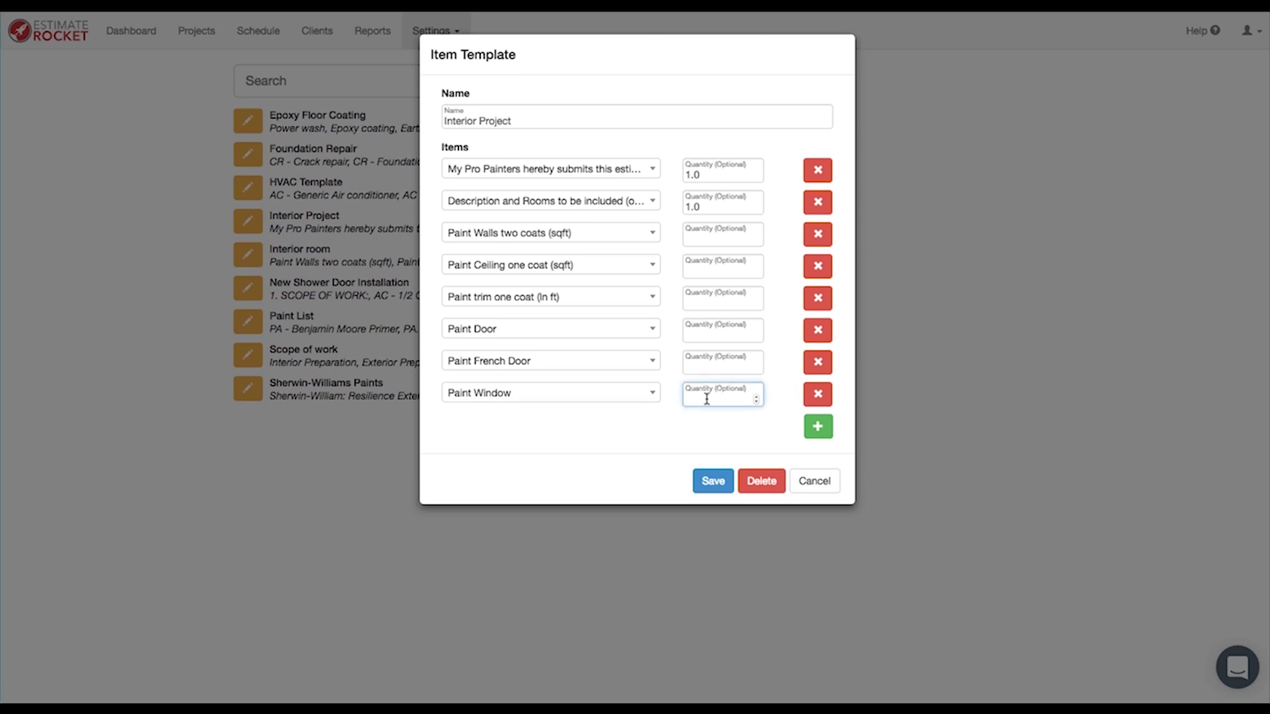
left_click(709, 485)
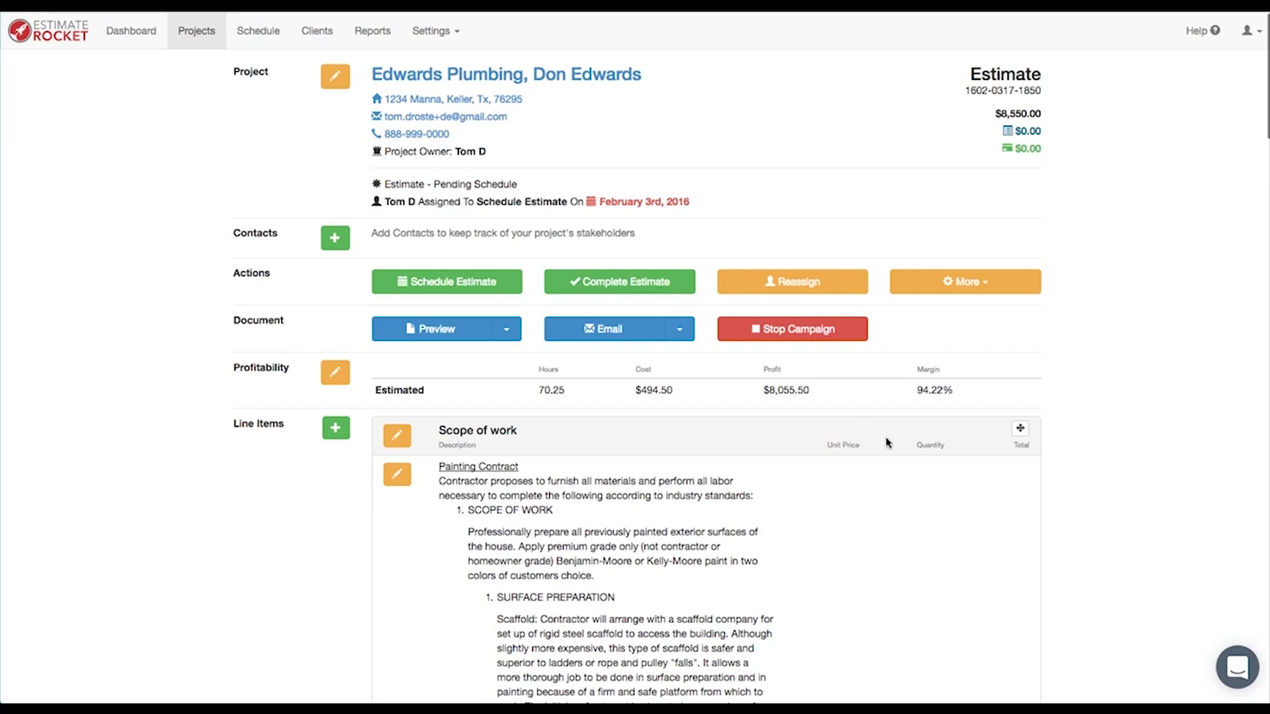
Step: In the estimate's My New Room group, move Paint Walls two coats below Paint Ceiling one coat and Paint French Door above both
scroll(910, 546, "down", 2)
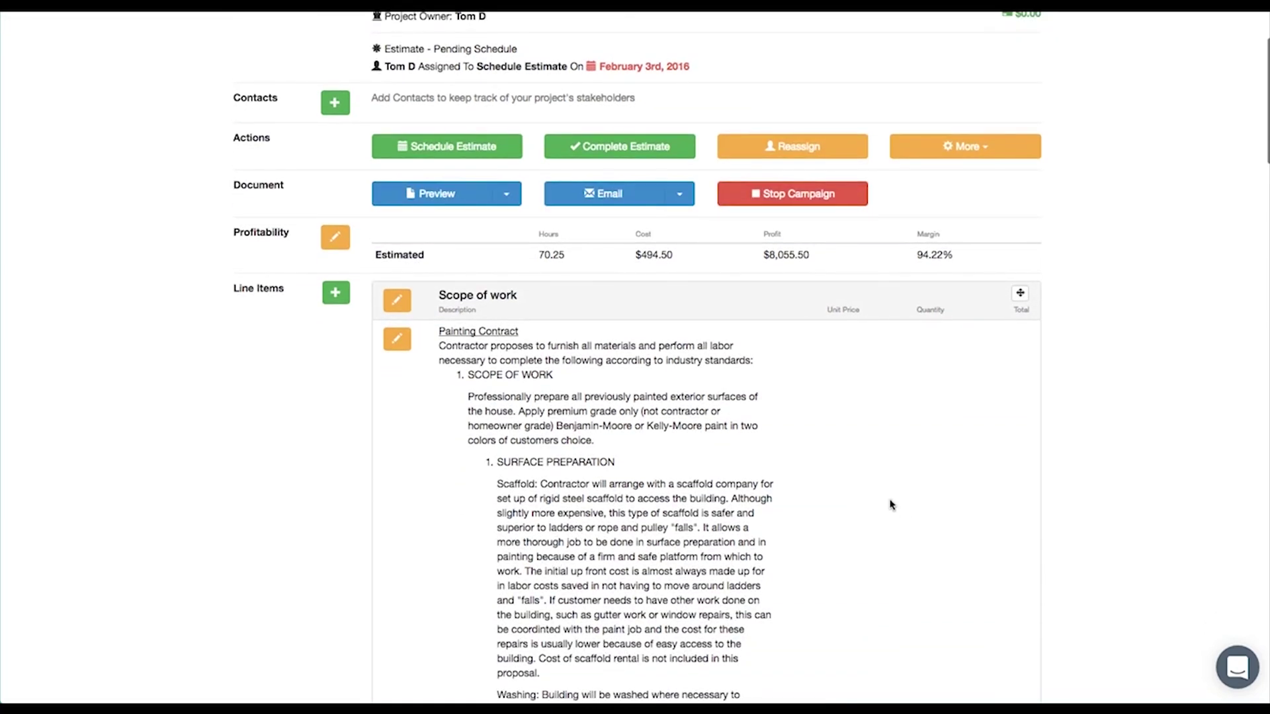
scroll(883, 491, "down", 13)
scroll(863, 492, "down", 15)
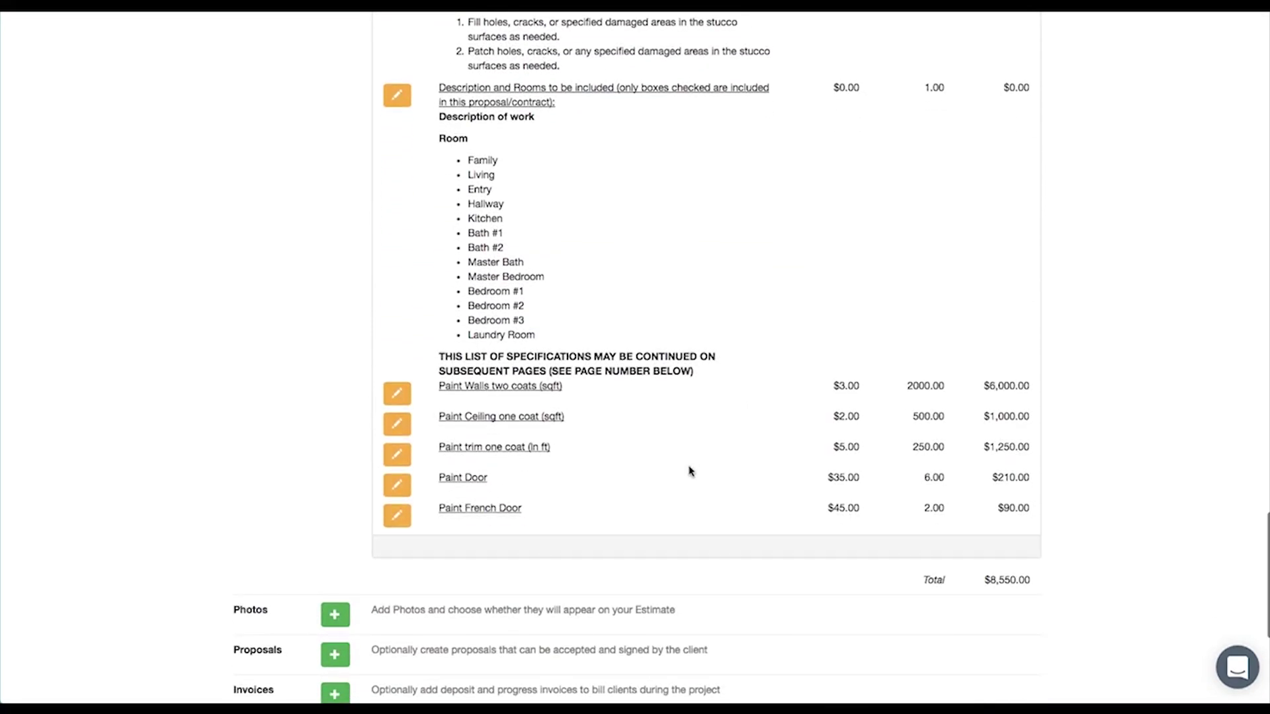
scroll(800, 496, "up", 4)
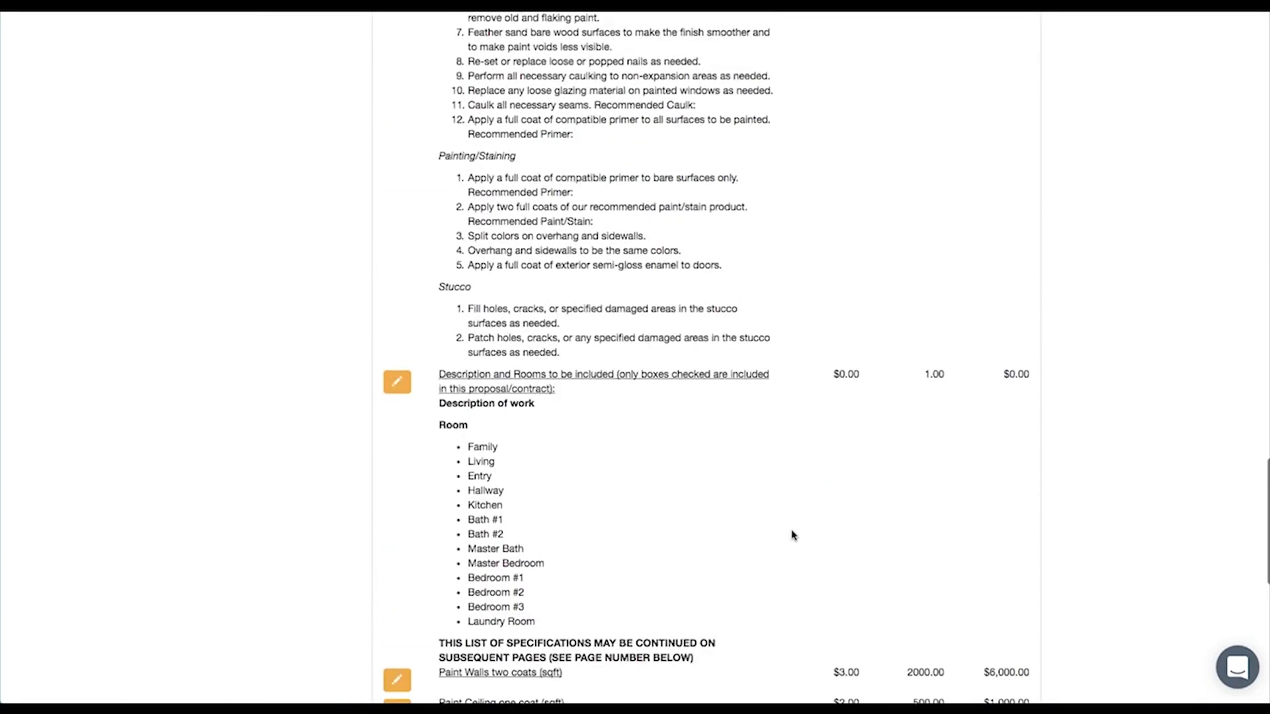
scroll(794, 533, "up", 6)
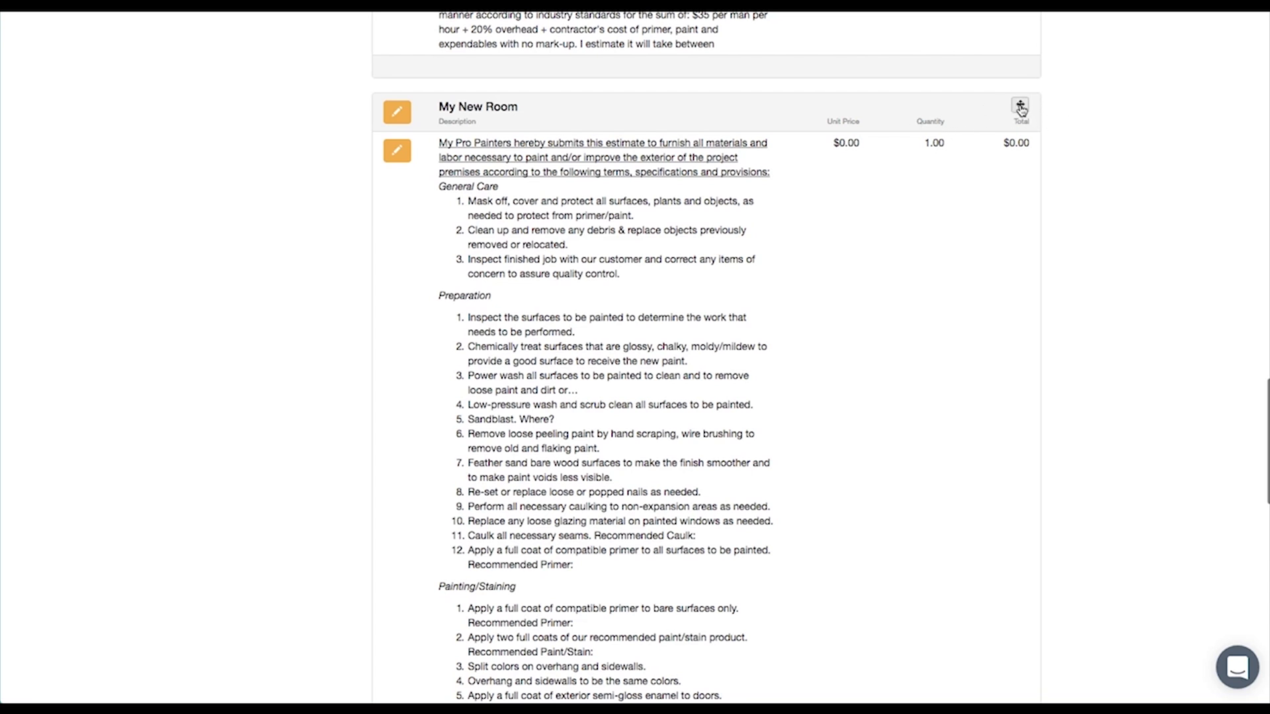
left_click_drag(1020, 108, 949, 351)
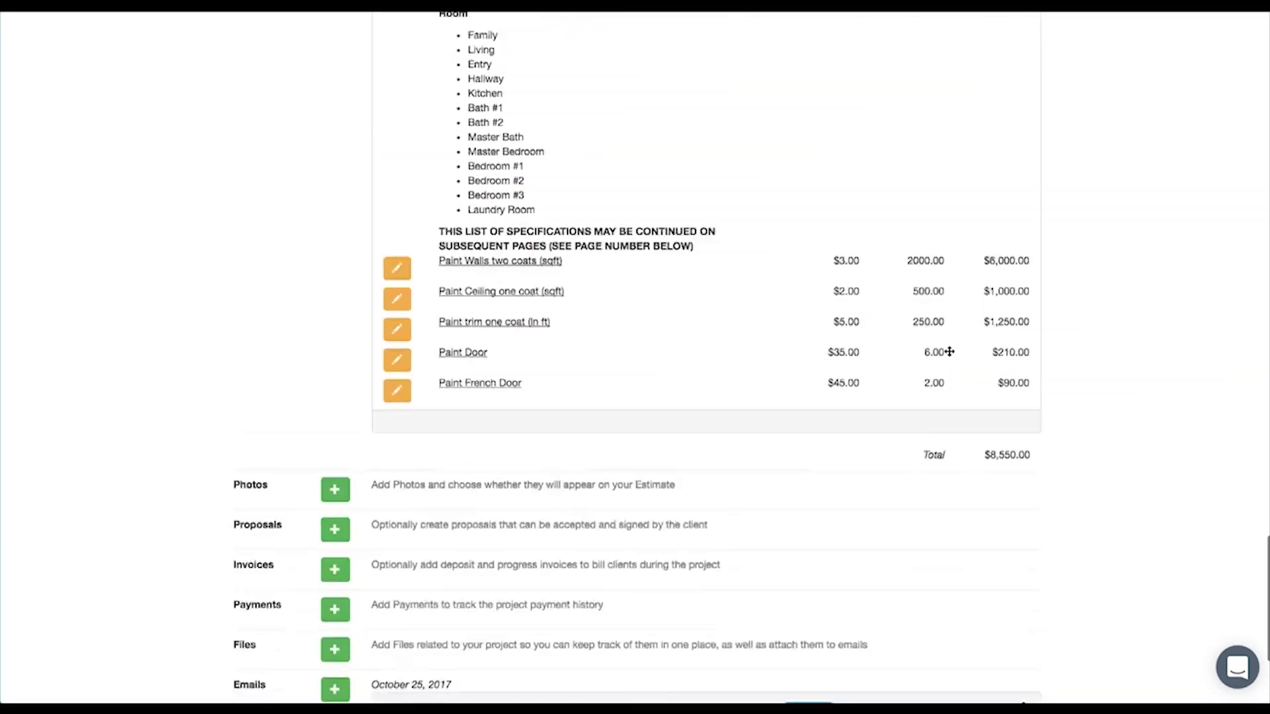
scroll(926, 355, "down", 3)
scroll(879, 358, "up", 6)
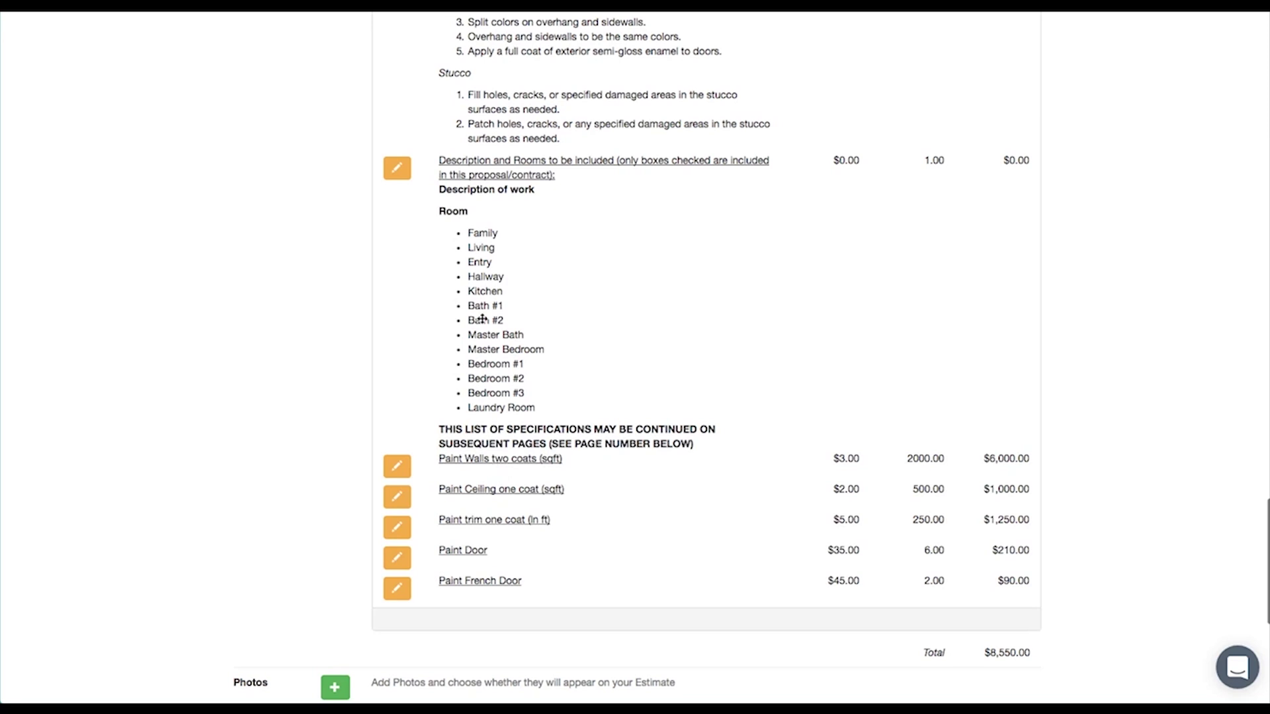
scroll(486, 447, "up", 1)
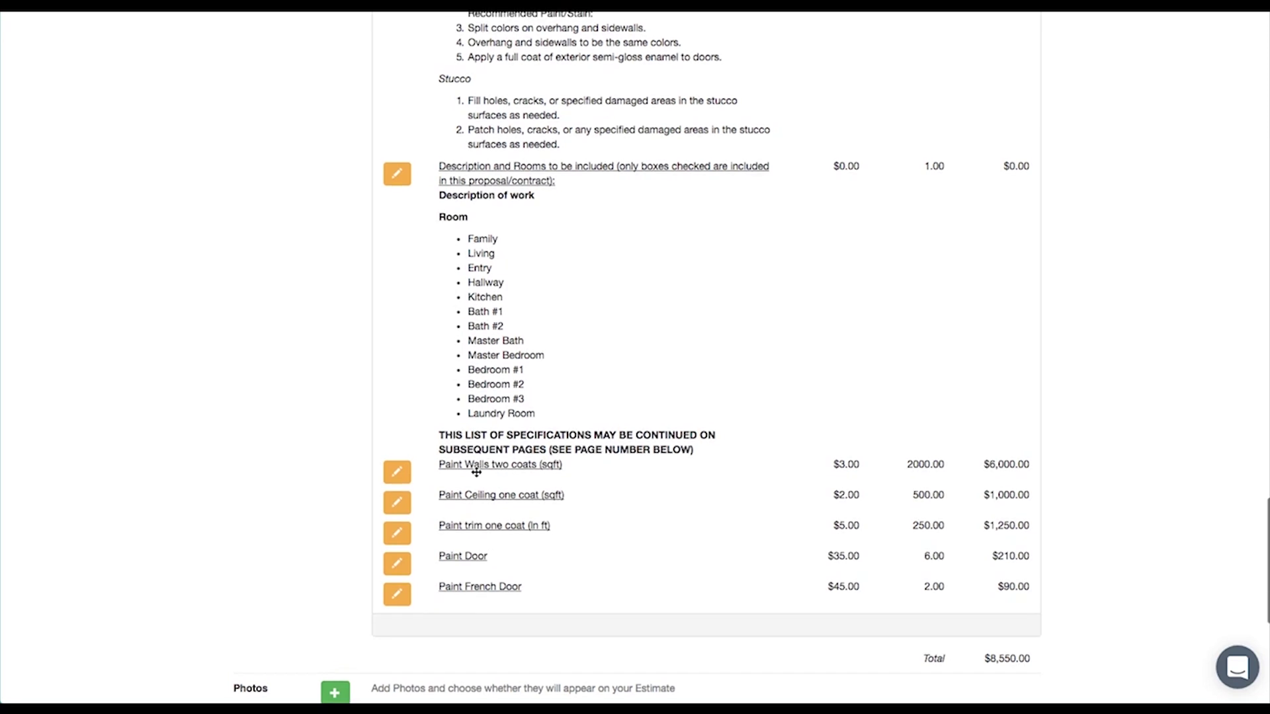
mouse_move(476, 467)
left_mouse_down()
mouse_move(474, 519)
mouse_move(474, 501)
left_mouse_up()
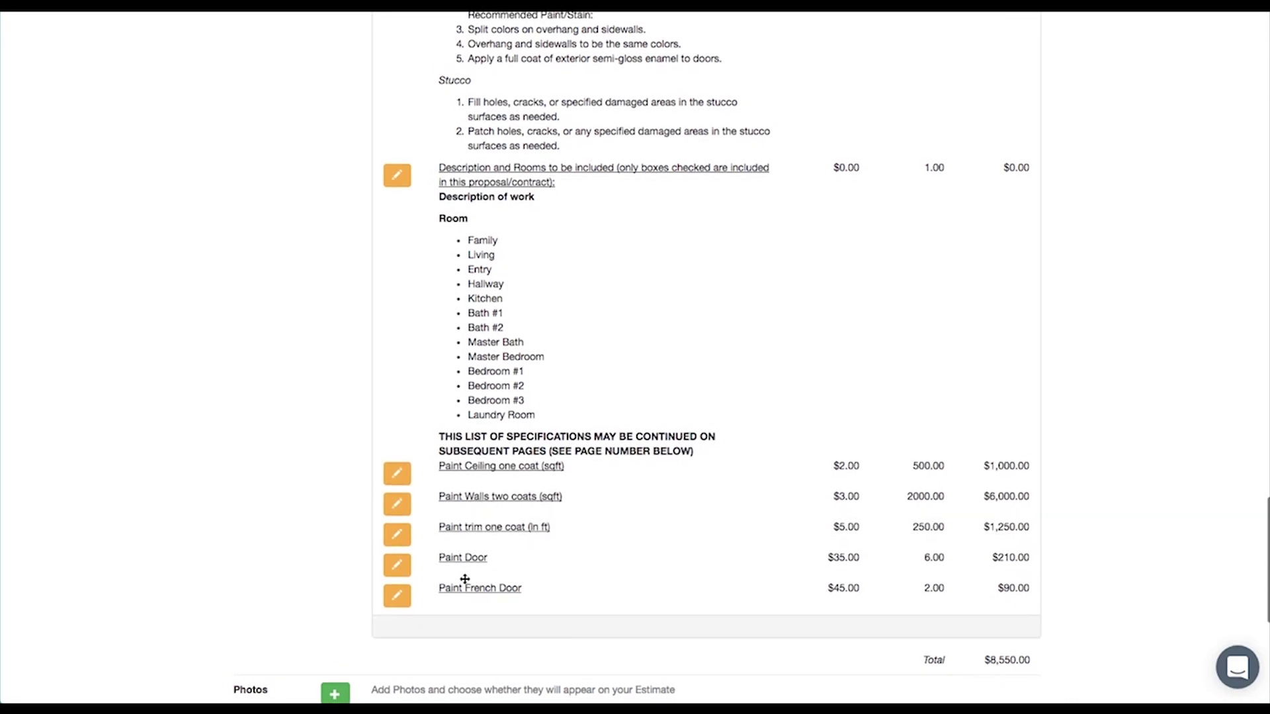
mouse_move(474, 593)
left_mouse_down()
mouse_move(485, 463)
mouse_move(481, 472)
left_mouse_up()
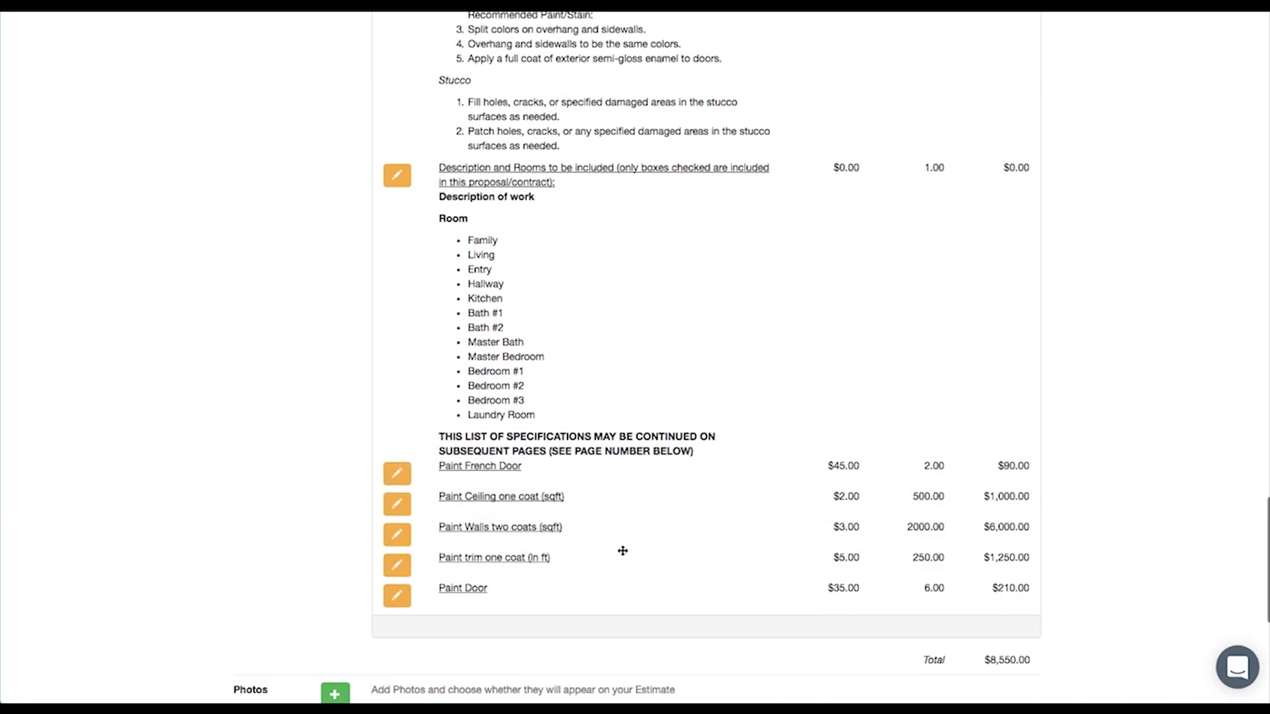
Step: Move the whole My New Room group above the Scope of work group in the estimate
scroll(628, 551, "up", 15)
scroll(628, 551, "up", 15)
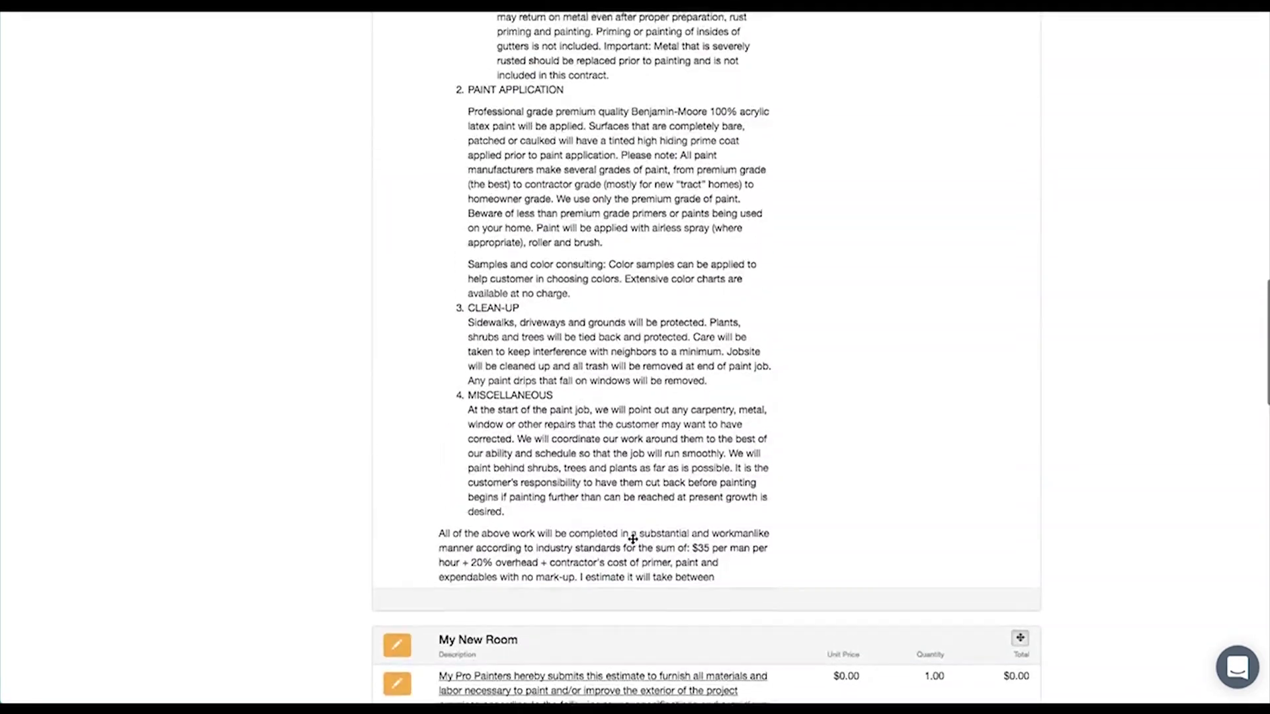
scroll(635, 529, "up", 10)
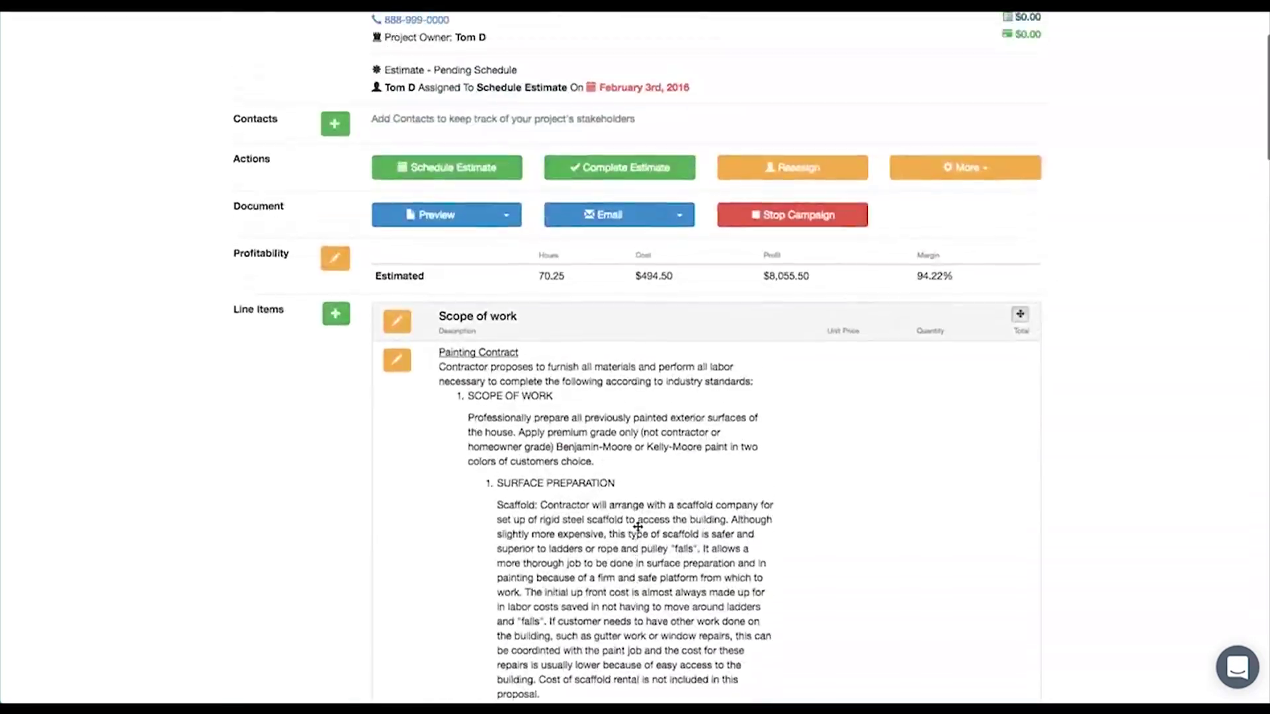
scroll(694, 450, "down", 20)
scroll(698, 450, "up", 1)
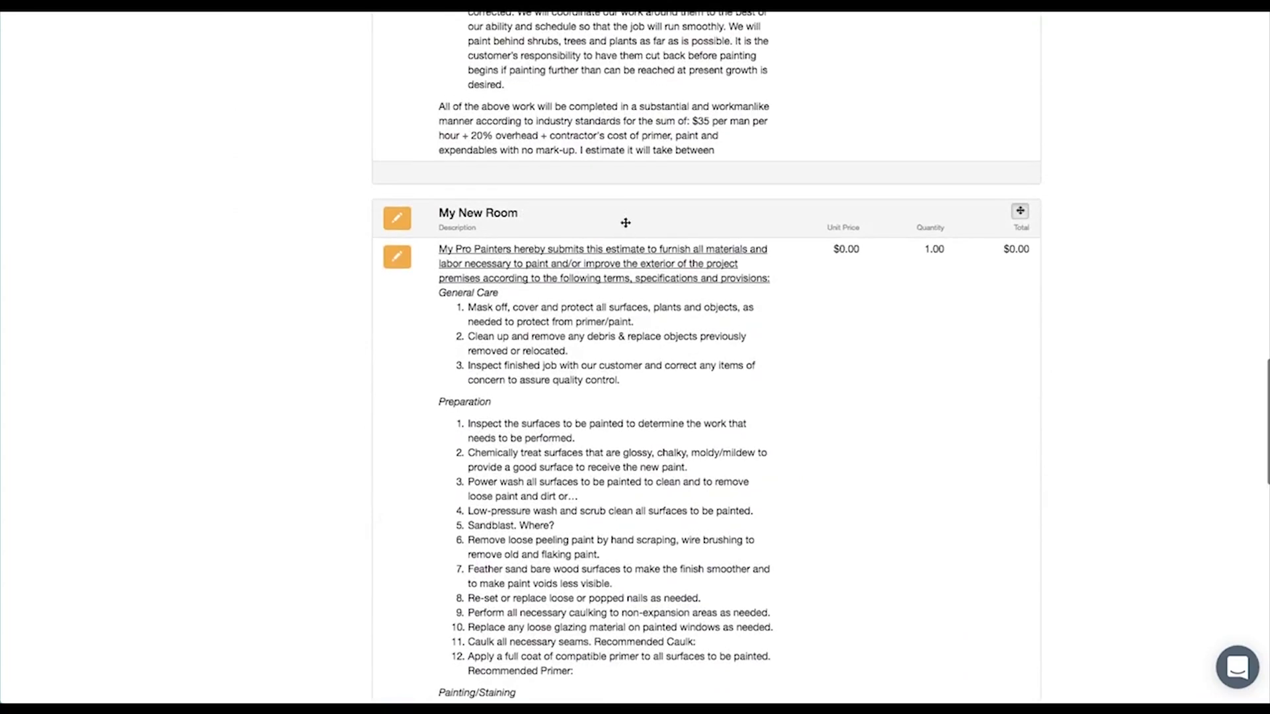
scroll(627, 219, "down", 20)
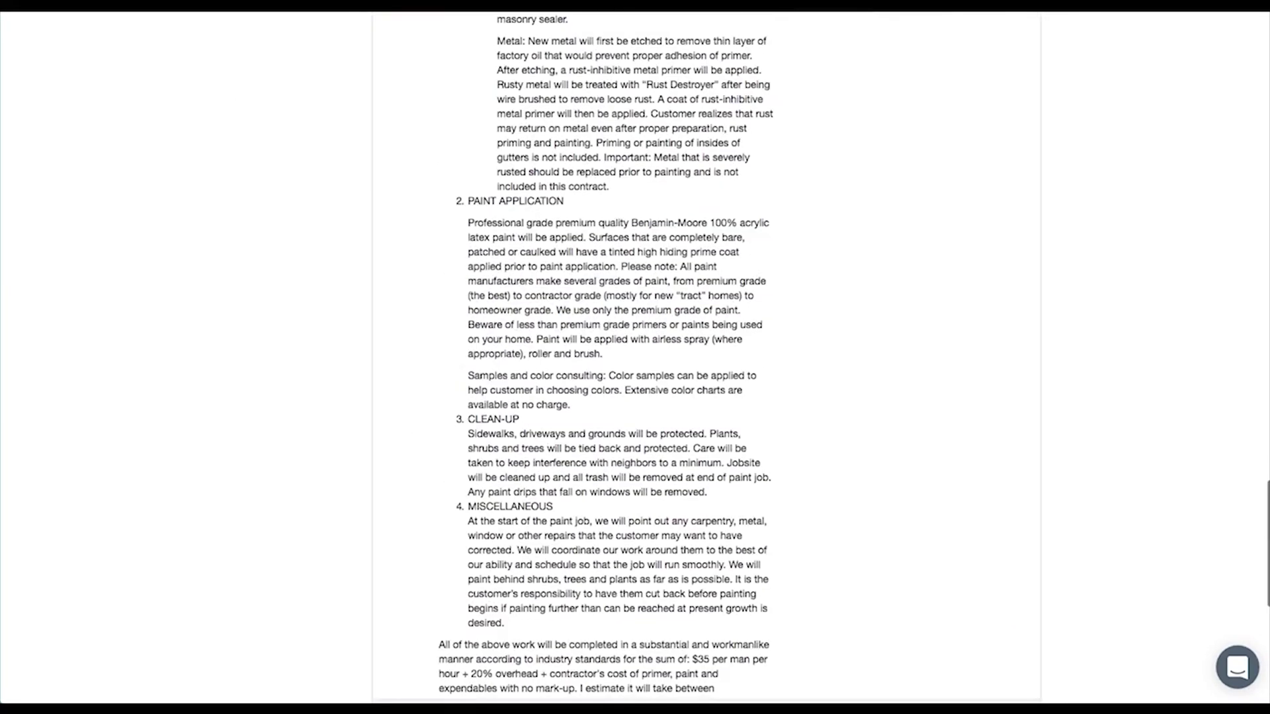
Step: Review the Painting Contract text in the Scope of work group and the line items of the group above it
scroll(836, 241, "up", 15)
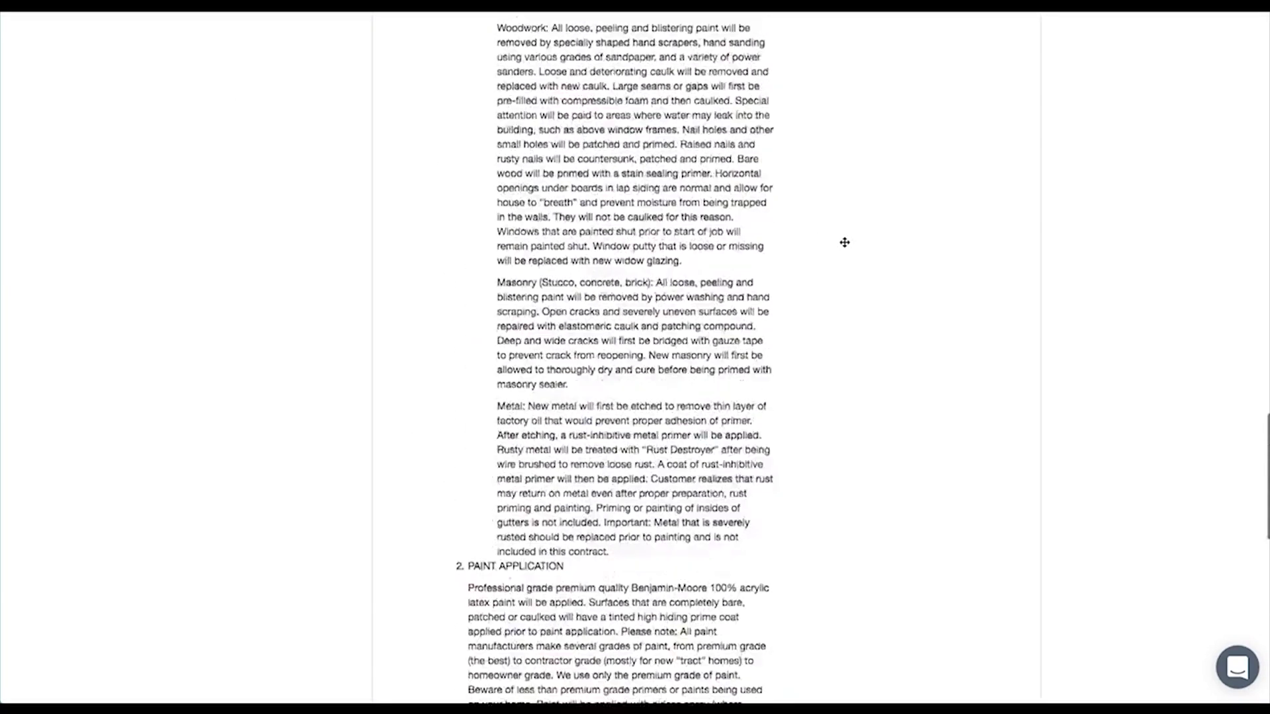
scroll(844, 245, "up", 2)
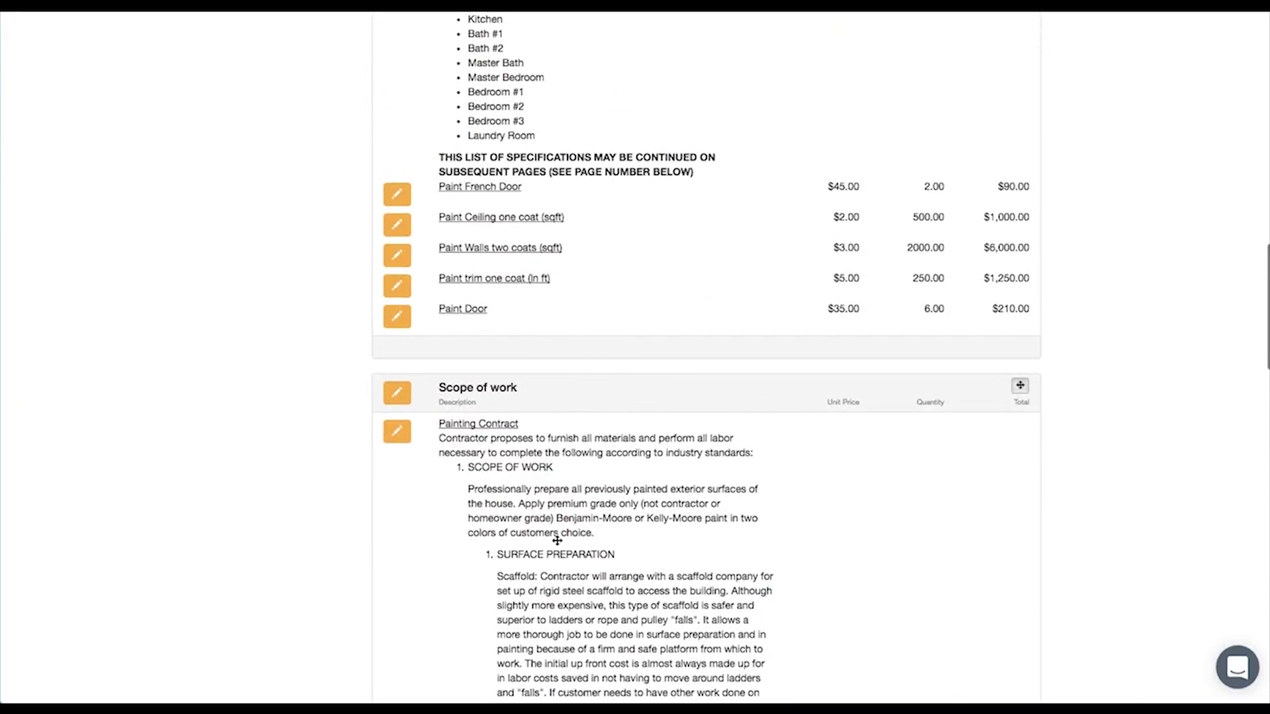
scroll(599, 535, "down", 8)
scroll(599, 534, "down", 10)
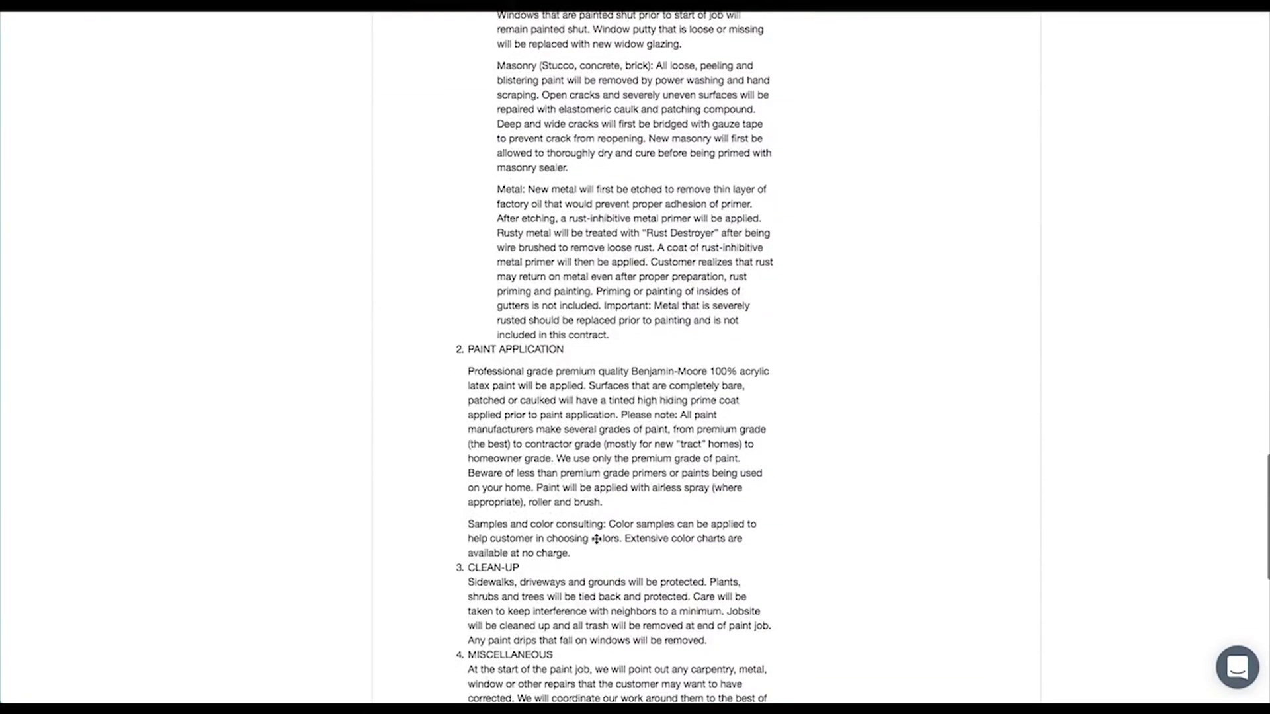
scroll(597, 537, "up", 14)
scroll(596, 540, "up", 1)
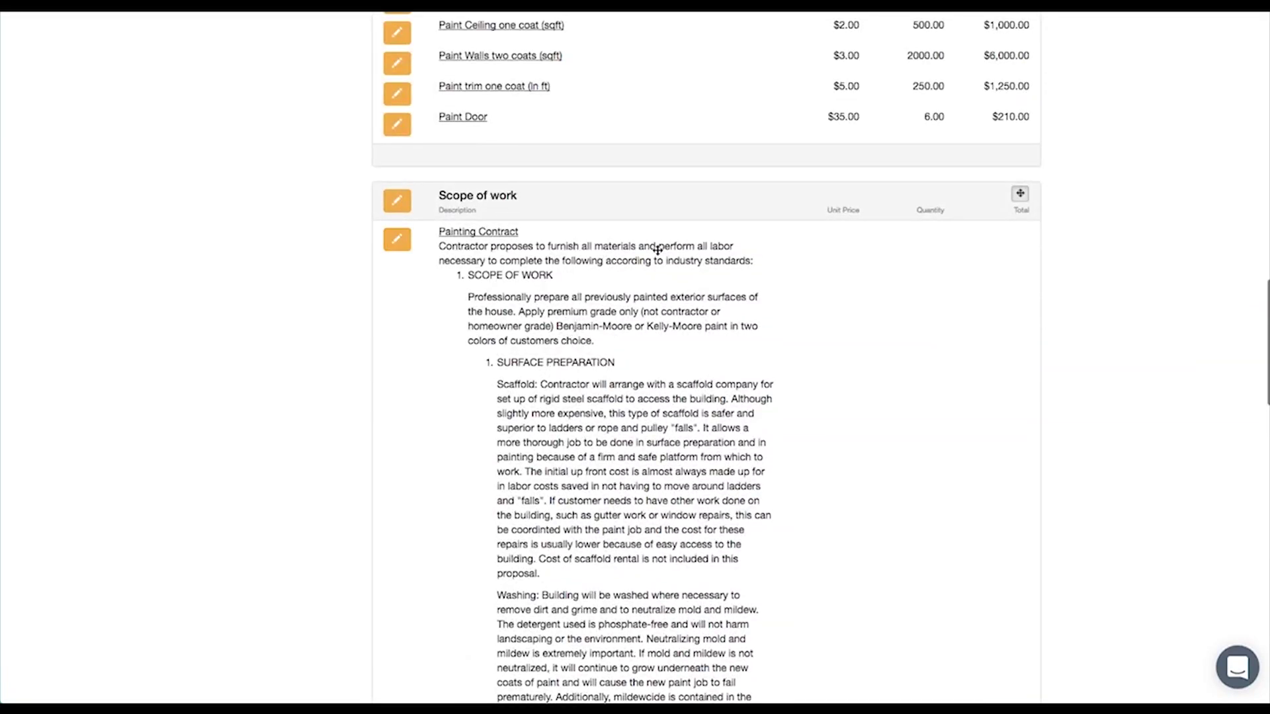
scroll(809, 415, "up", 5)
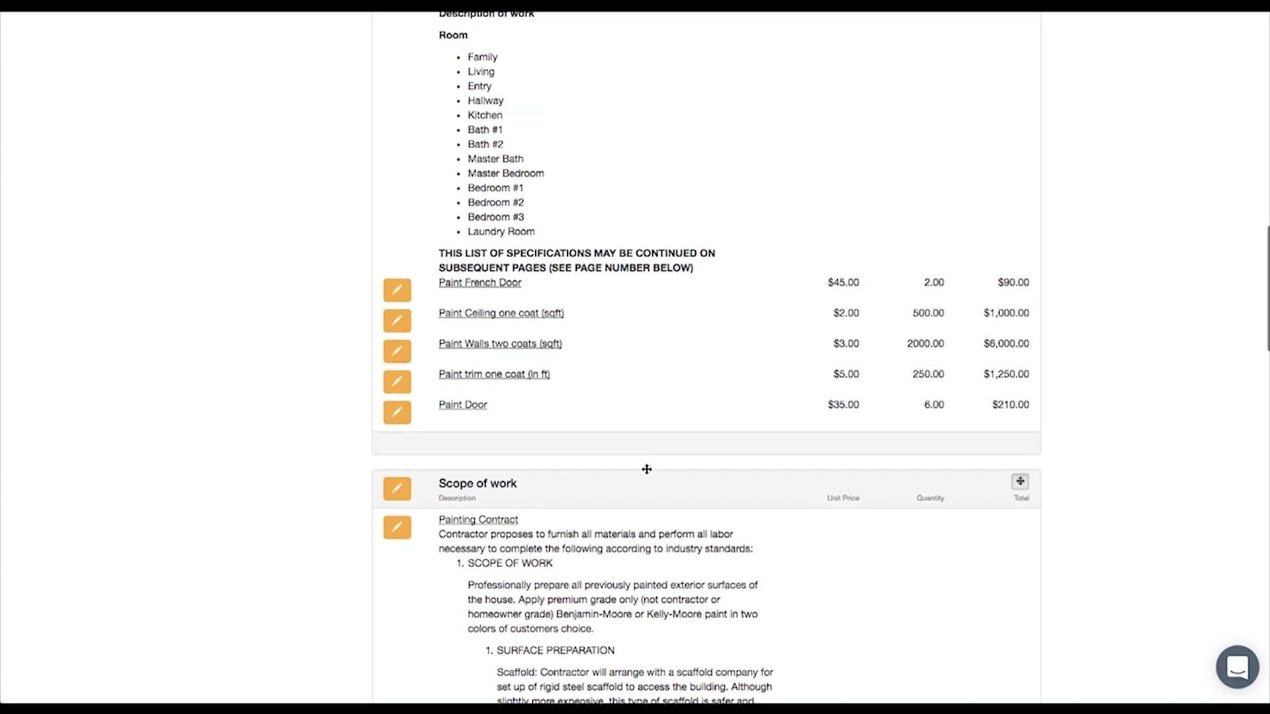
Step: Change the group of the My Pro Painters line item in My New Room to Scope of work, save it, and check its placement
scroll(647, 468, "up", 6)
scroll(647, 469, "up", 6)
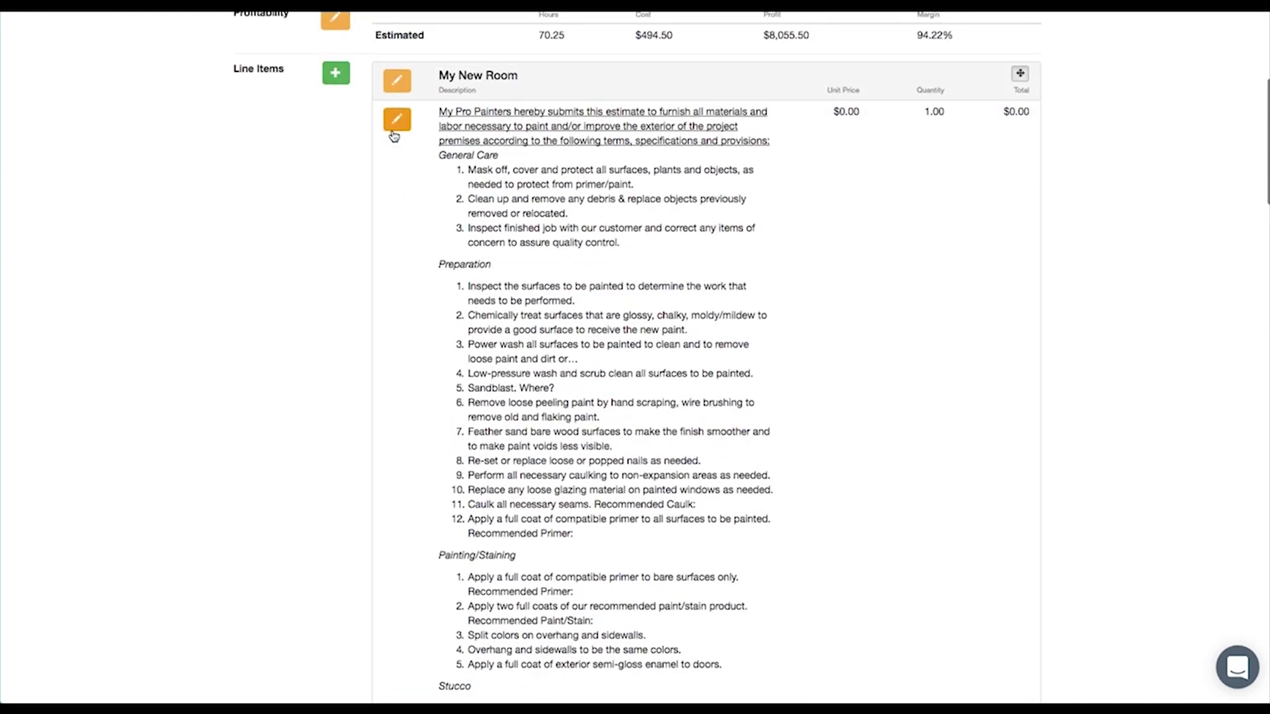
left_click(397, 121)
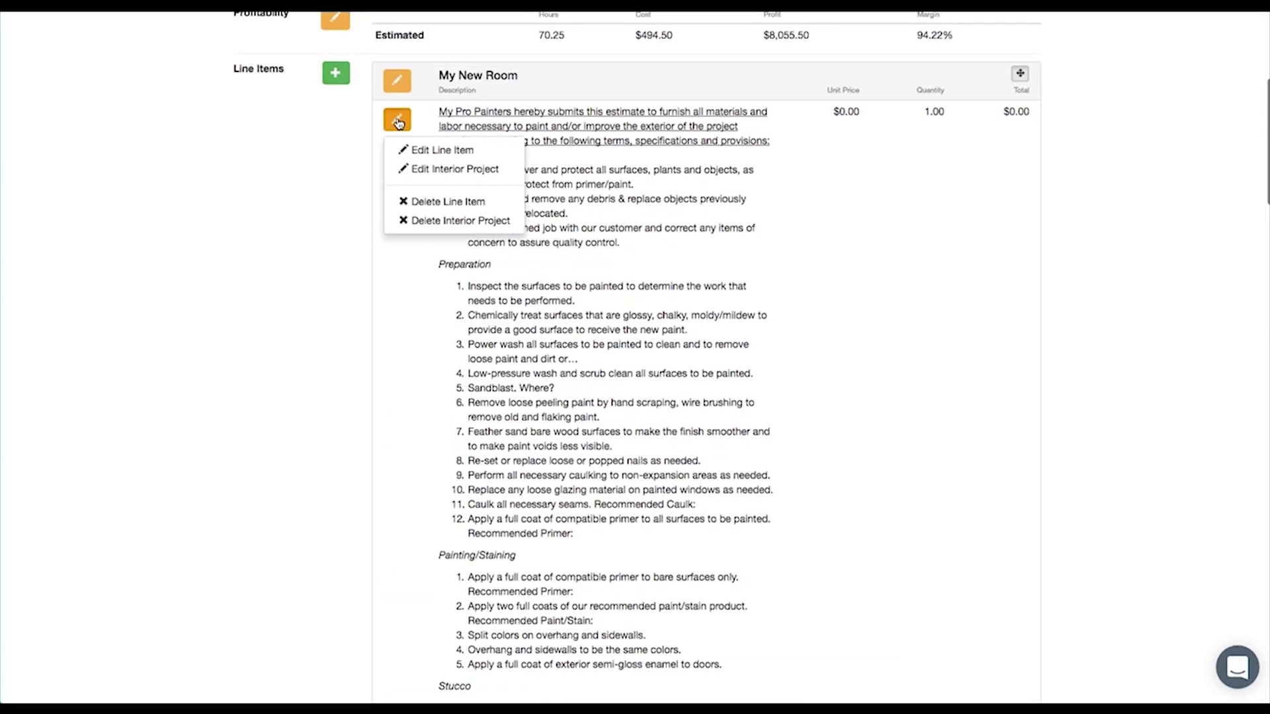
left_click(441, 151)
left_click_drag(593, 403, 424, 396)
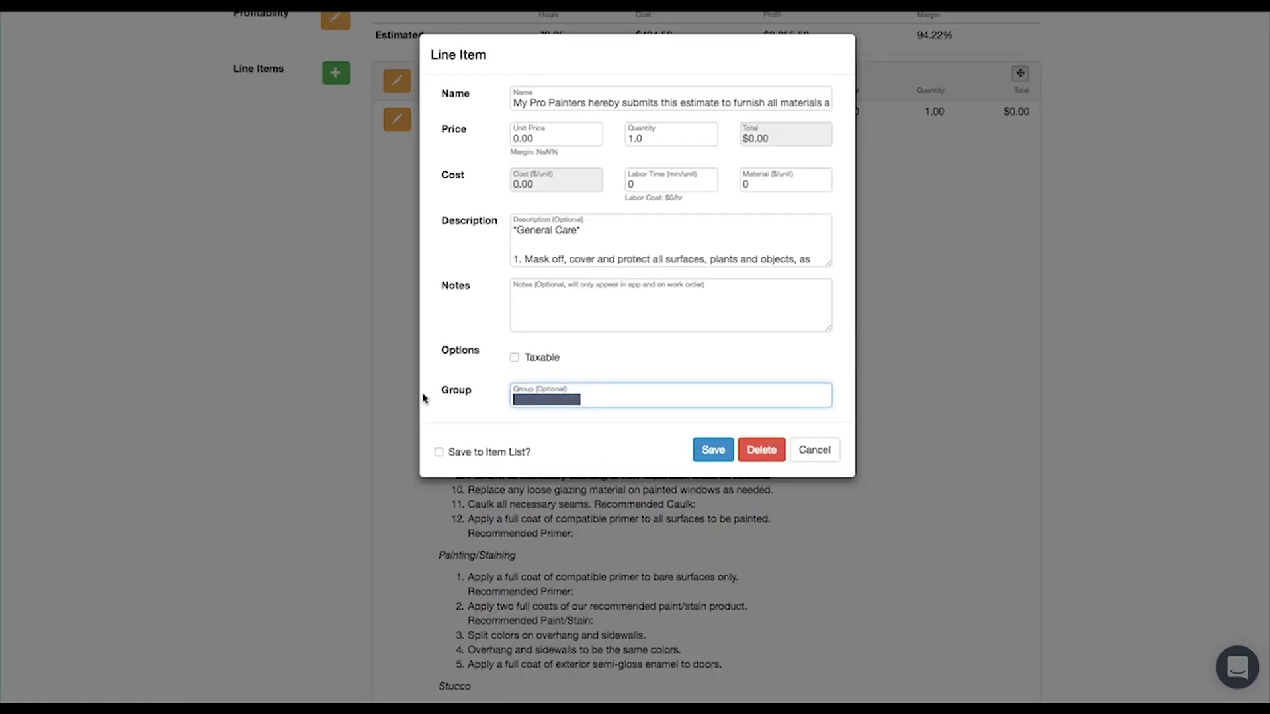
type("S")
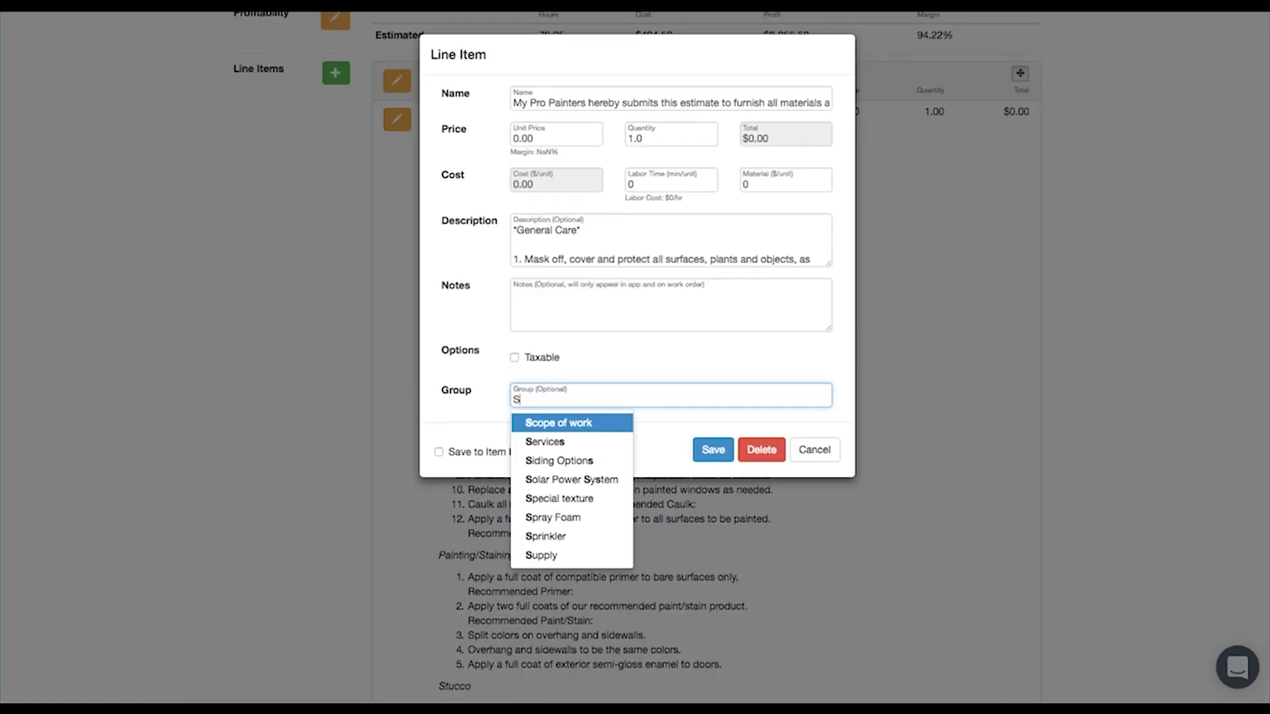
key("Return")
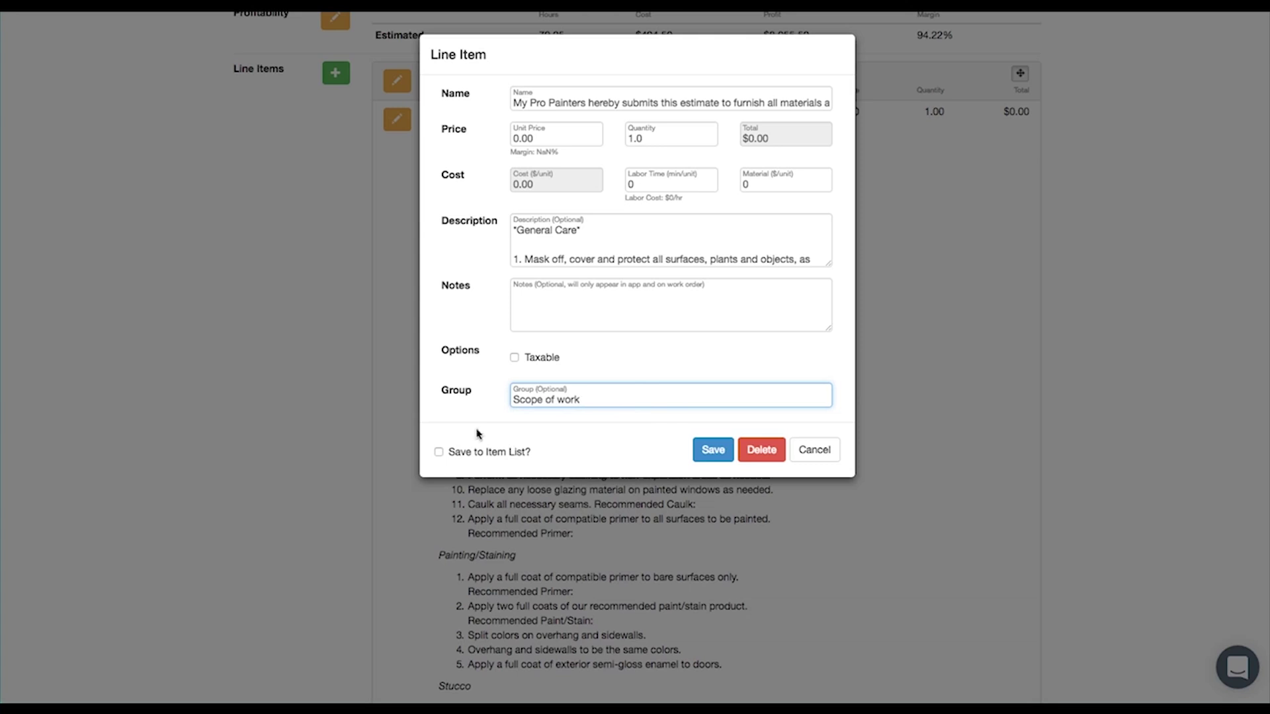
left_click(712, 450)
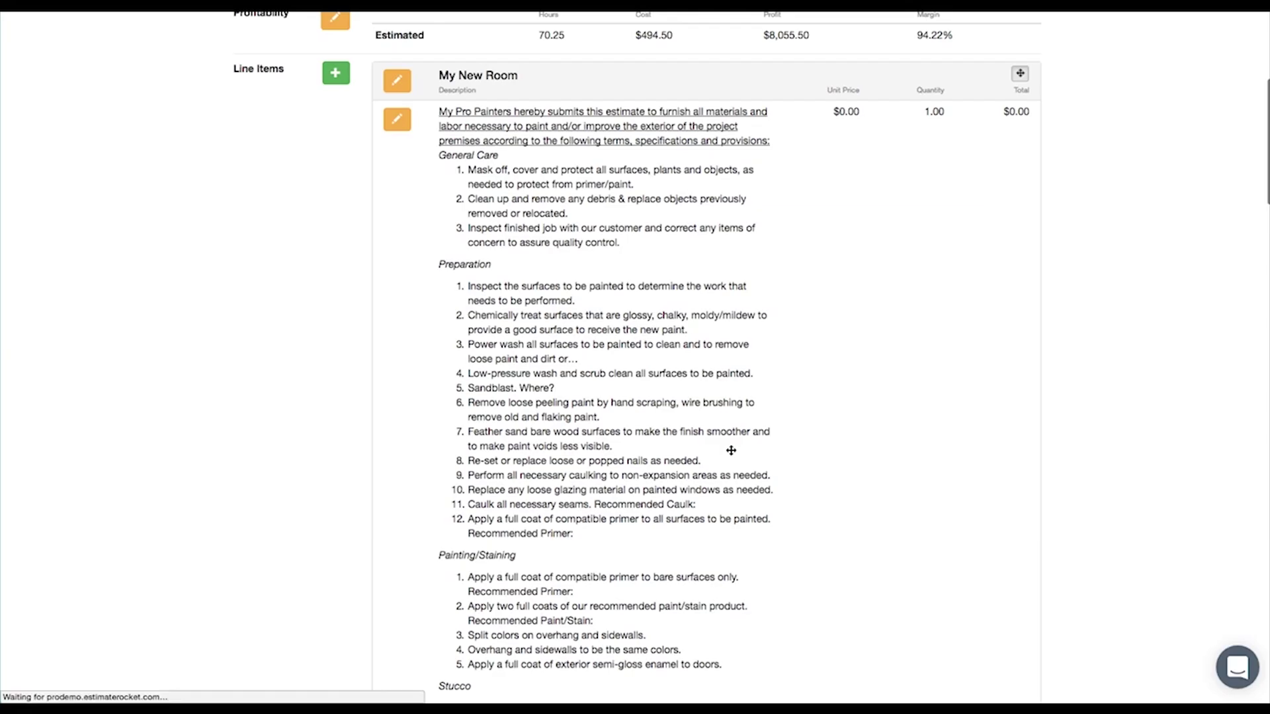
scroll(701, 466, "down", 5)
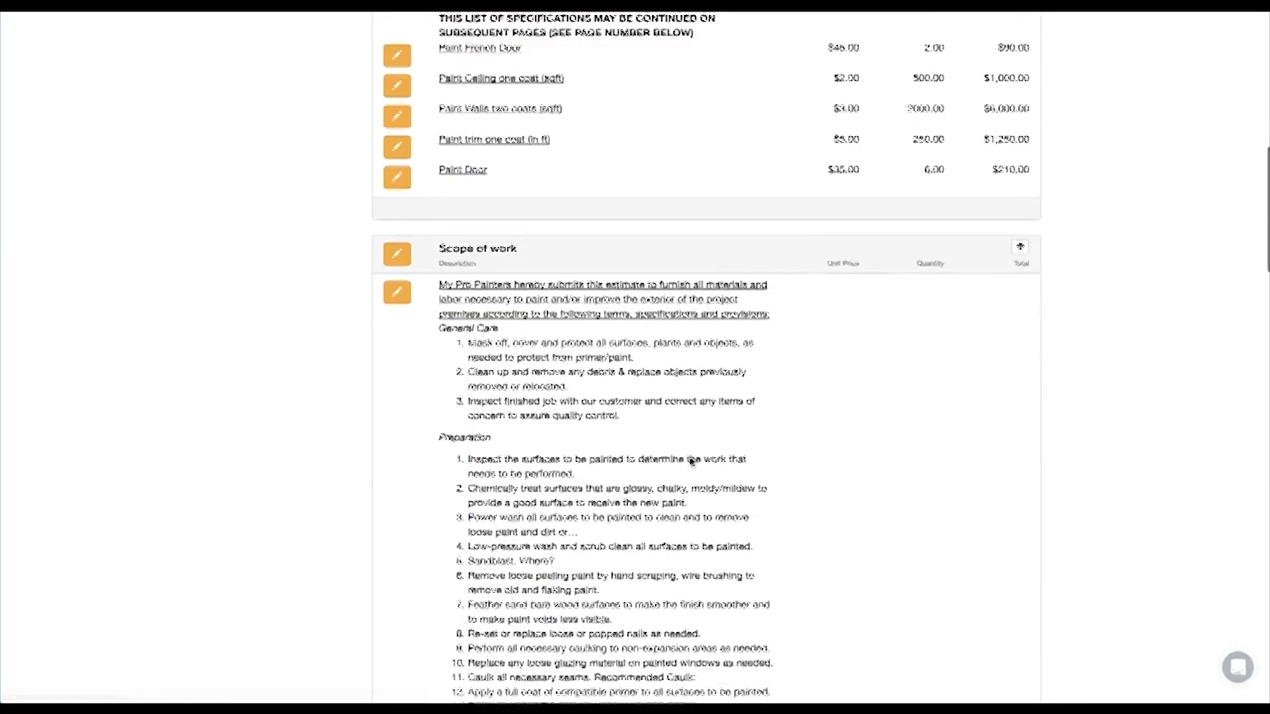
scroll(561, 406, "down", 10)
scroll(561, 406, "up", 4)
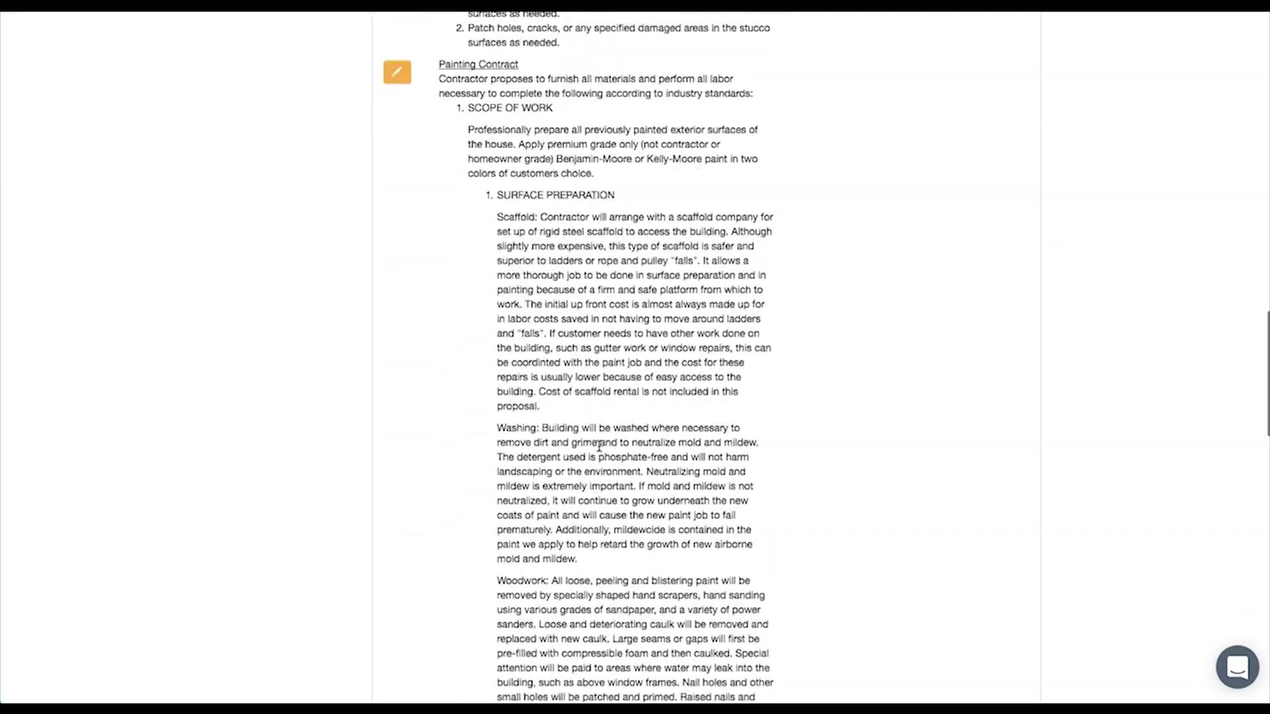
Step: Go to the dashboard and view the late tasks, followed by the future tasks
scroll(681, 294, "up", 15)
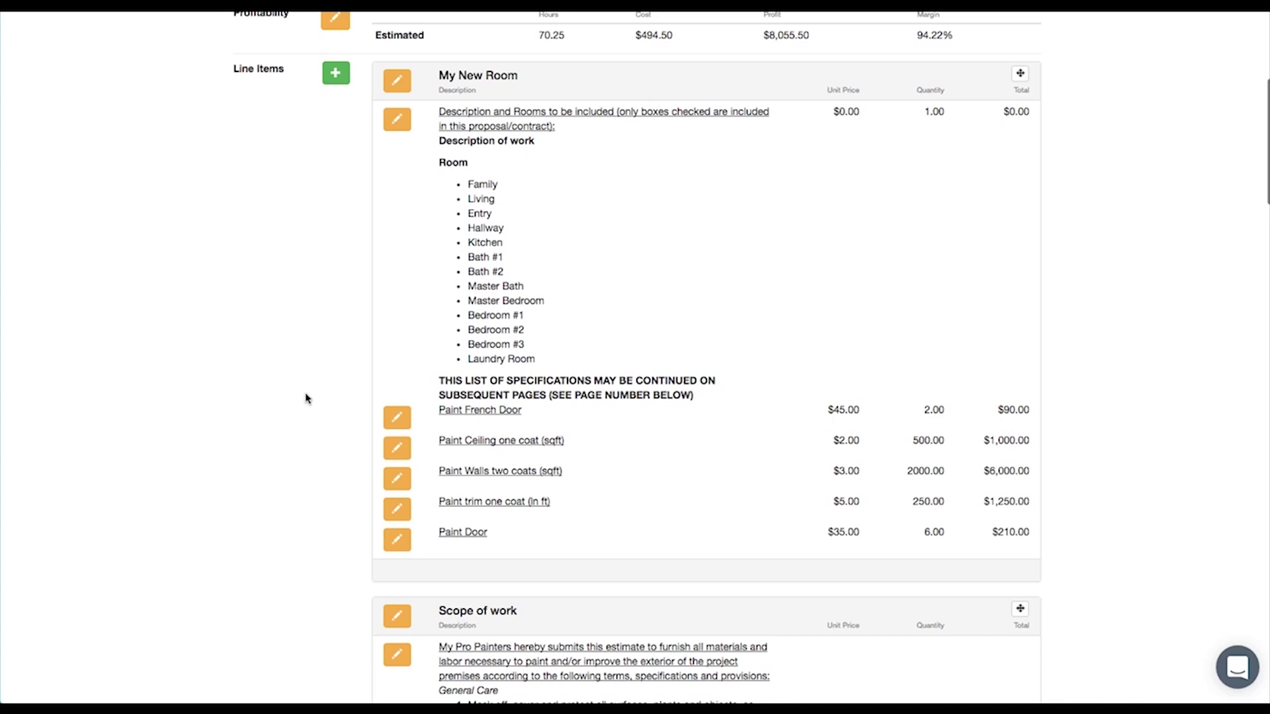
scroll(306, 399, "up", 1)
scroll(306, 398, "up", 5)
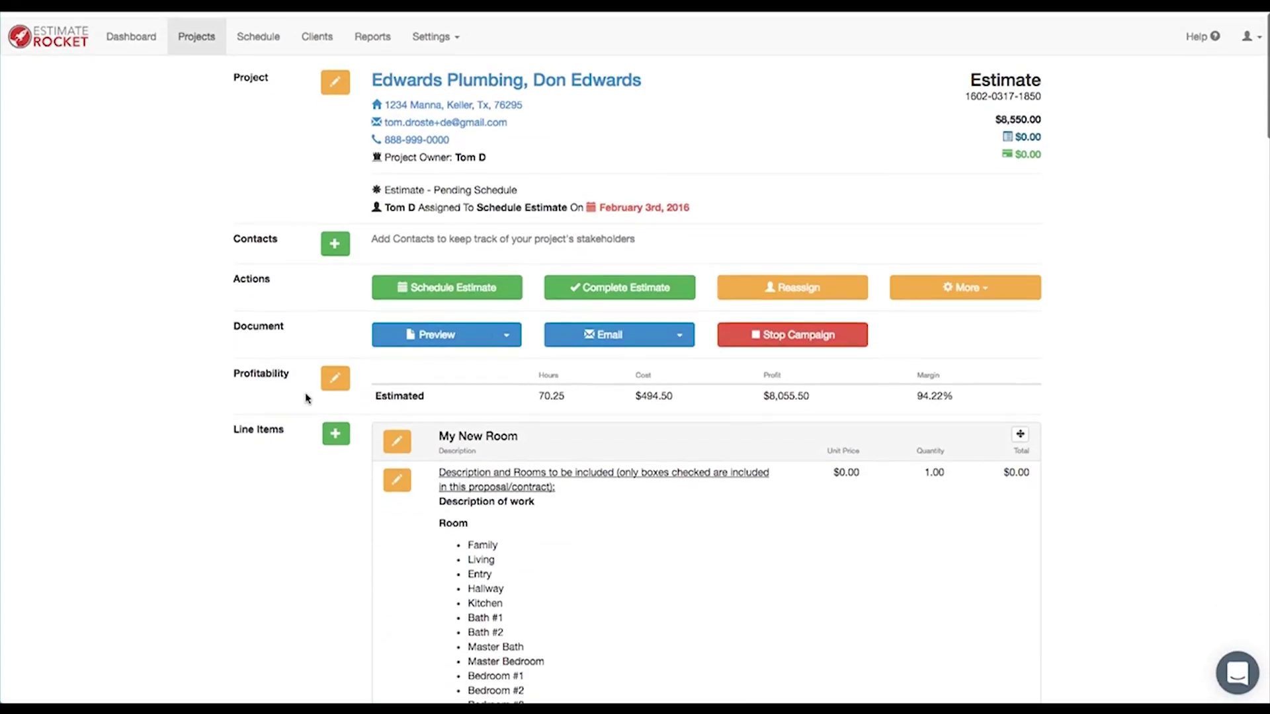
left_click(132, 34)
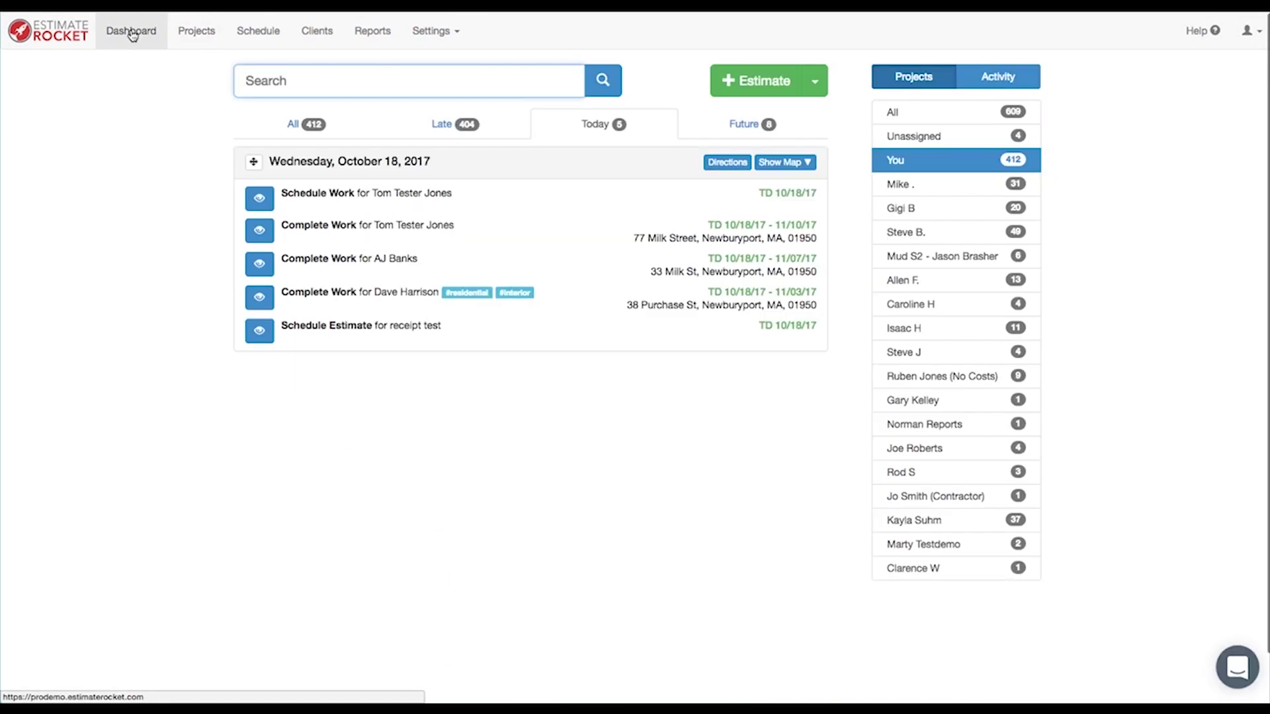
left_click(473, 126)
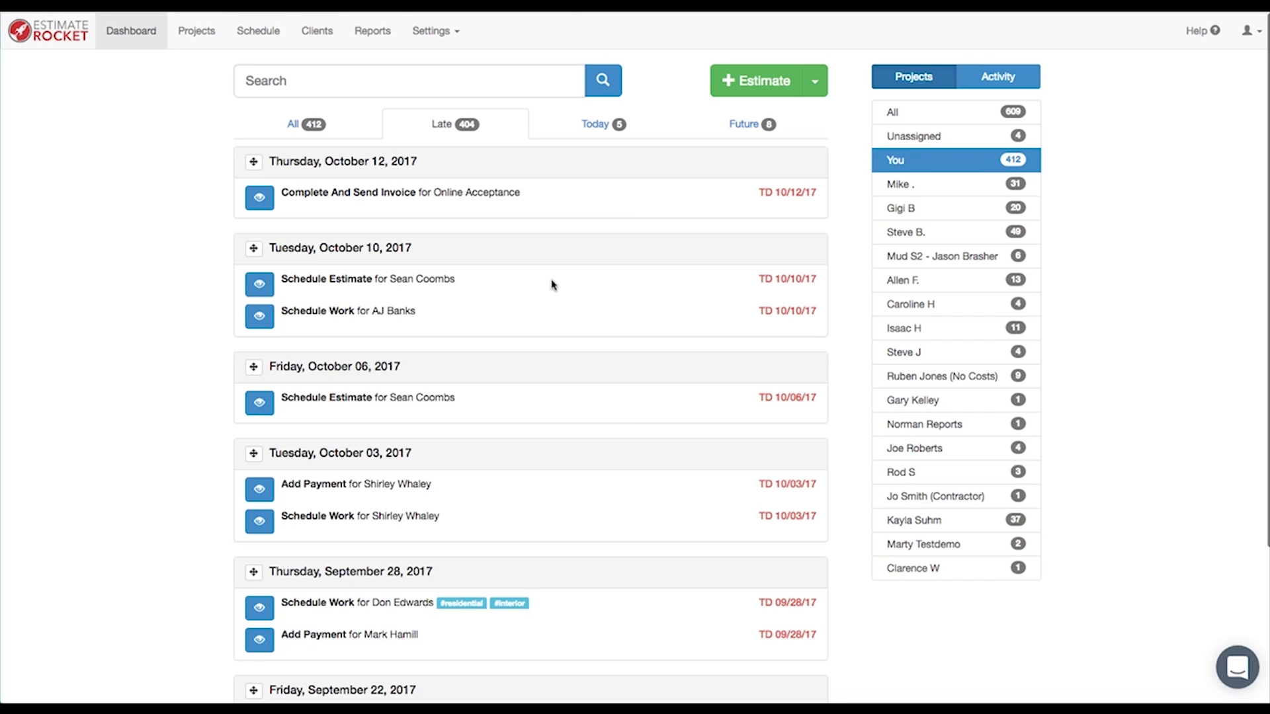
left_click(747, 125)
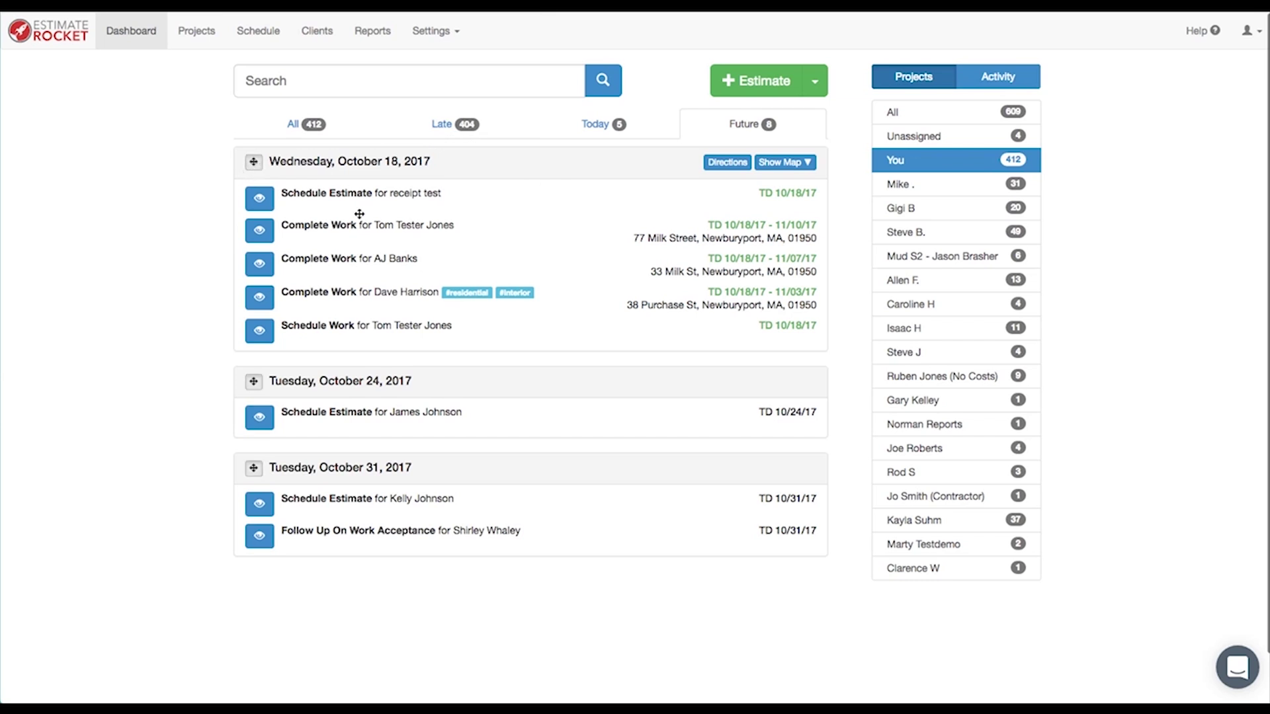
Step: Reassign the receipt test Schedule Estimate task and the second Complete Work task from October 18 to October 24, 2017
left_click_drag(262, 198, 314, 412)
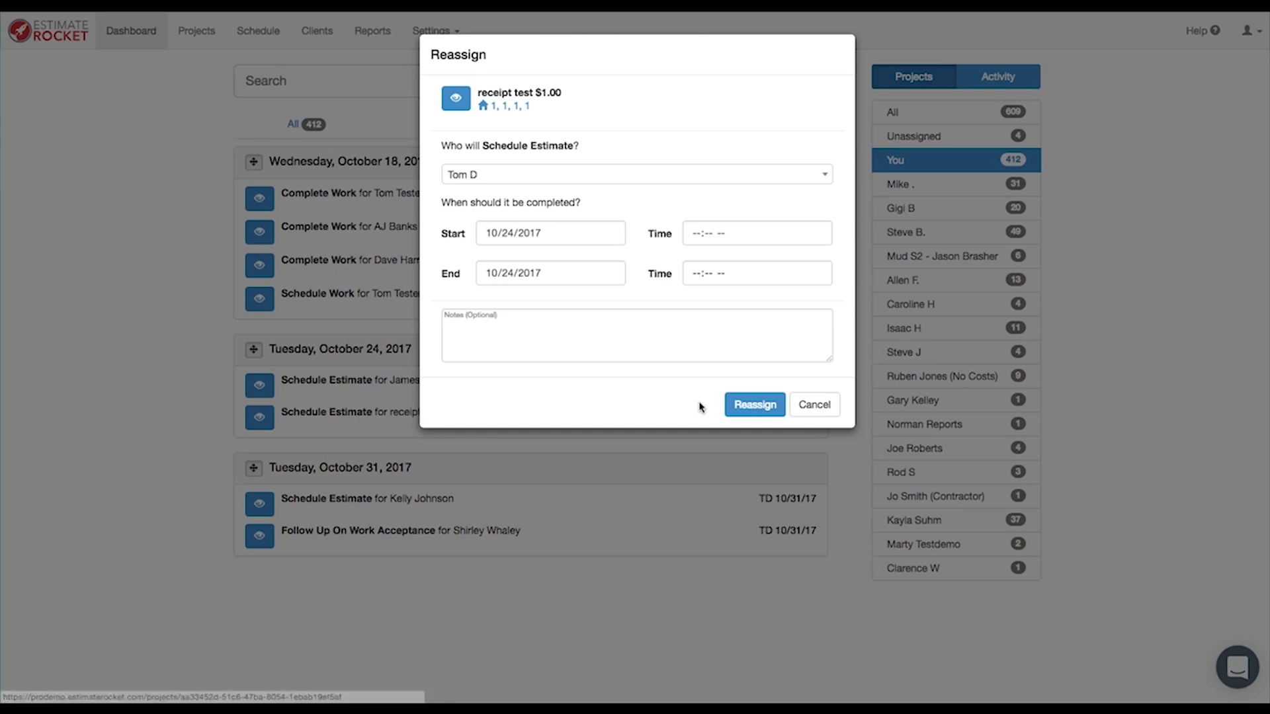
left_click(754, 406)
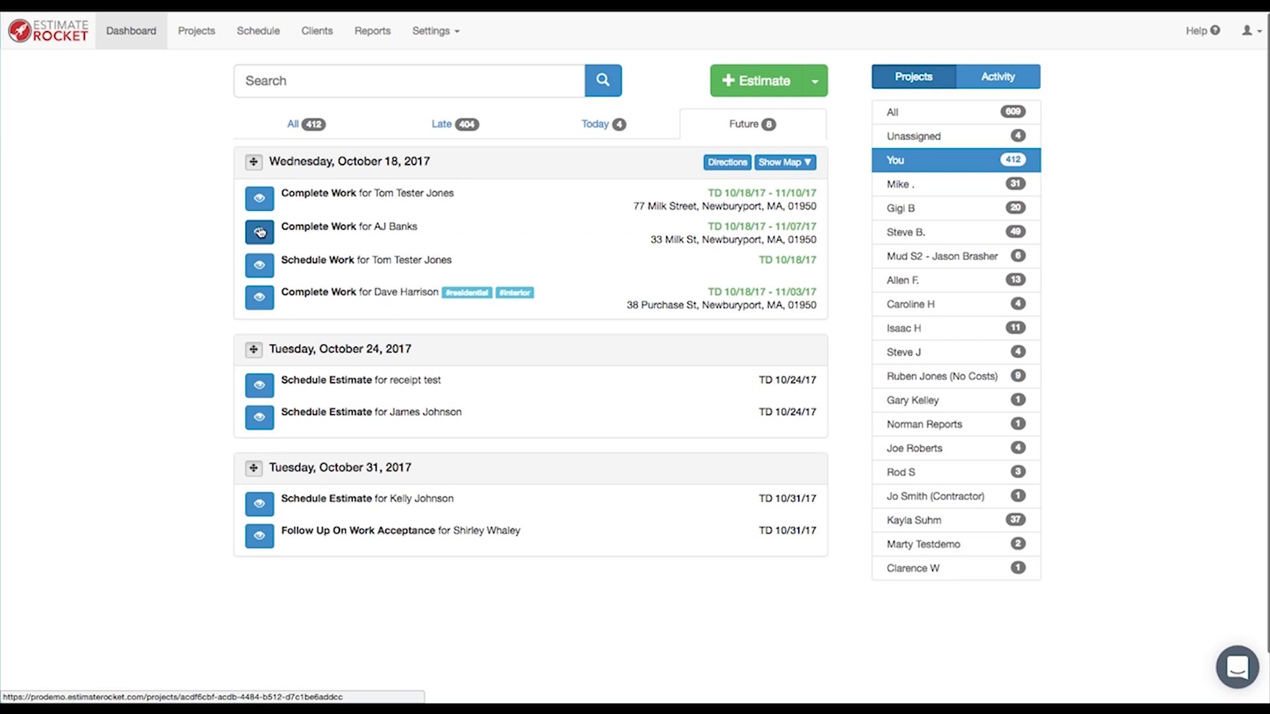
left_click_drag(260, 232, 292, 384)
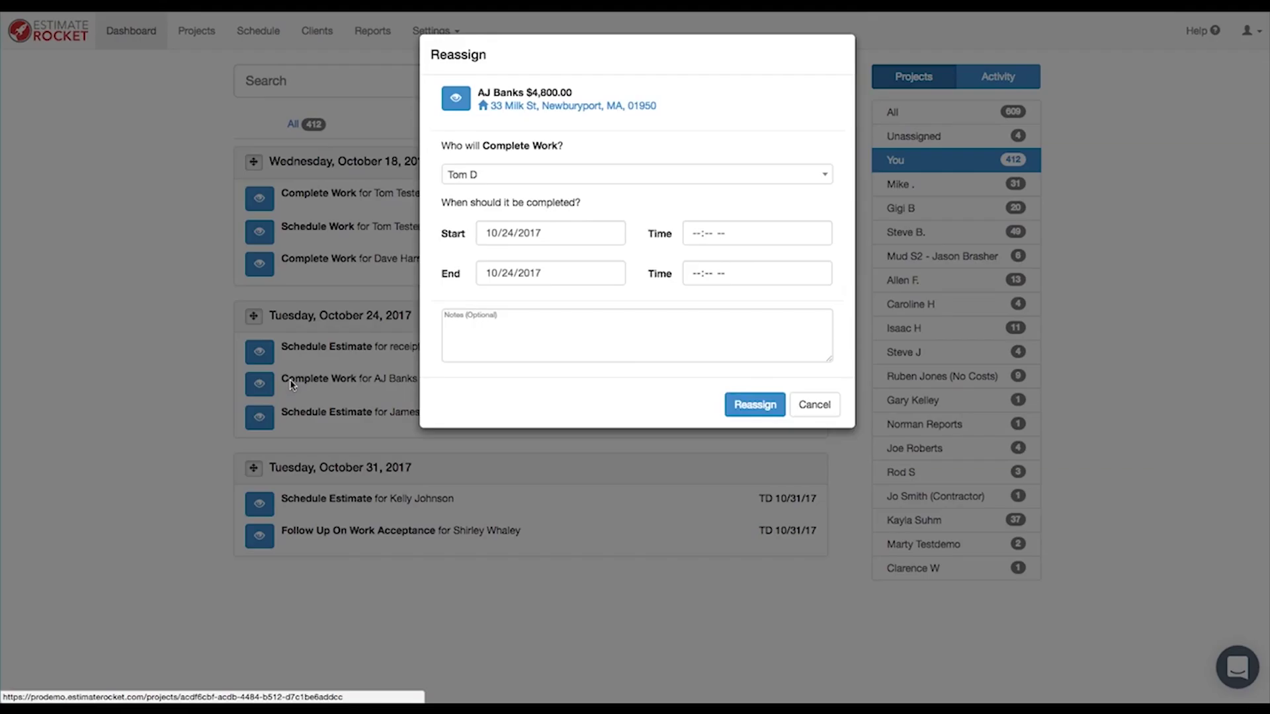
left_click(754, 404)
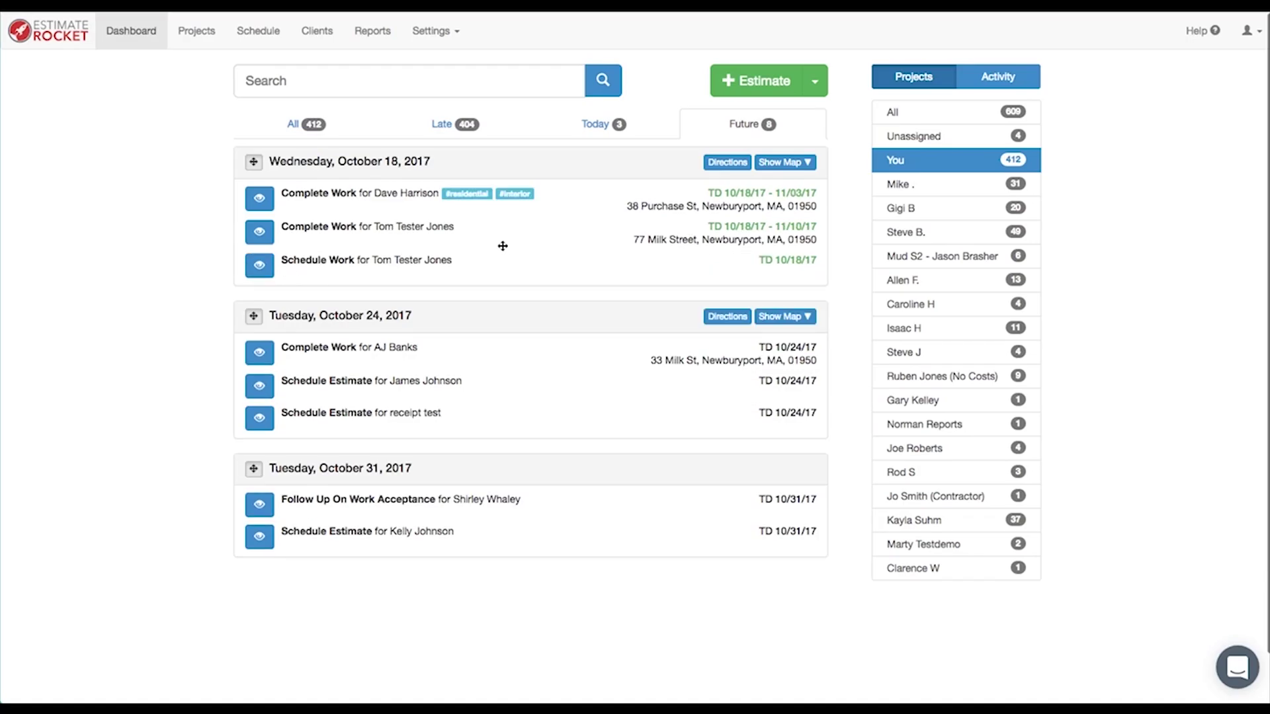
Step: Reassign the Schedule Work task under October 18 with a start date of 10/31/2017
left_click(267, 270)
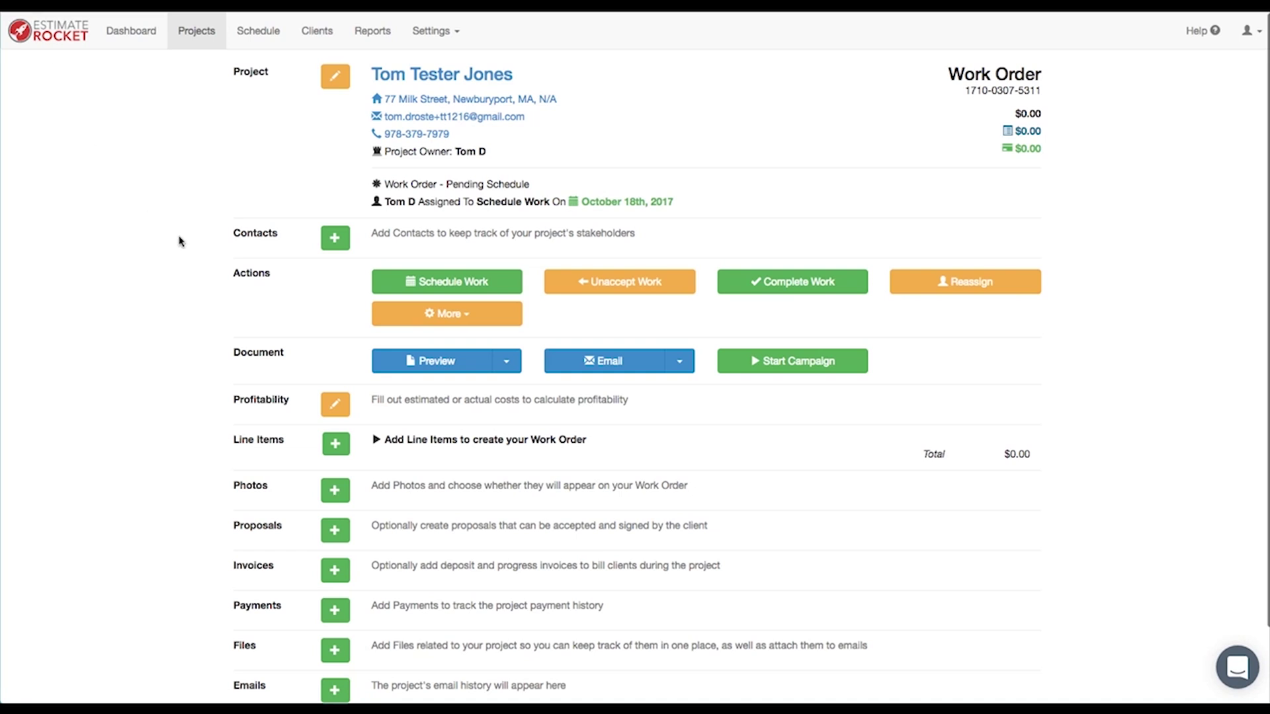
key("alt+Left")
left_click_drag(258, 264, 284, 285)
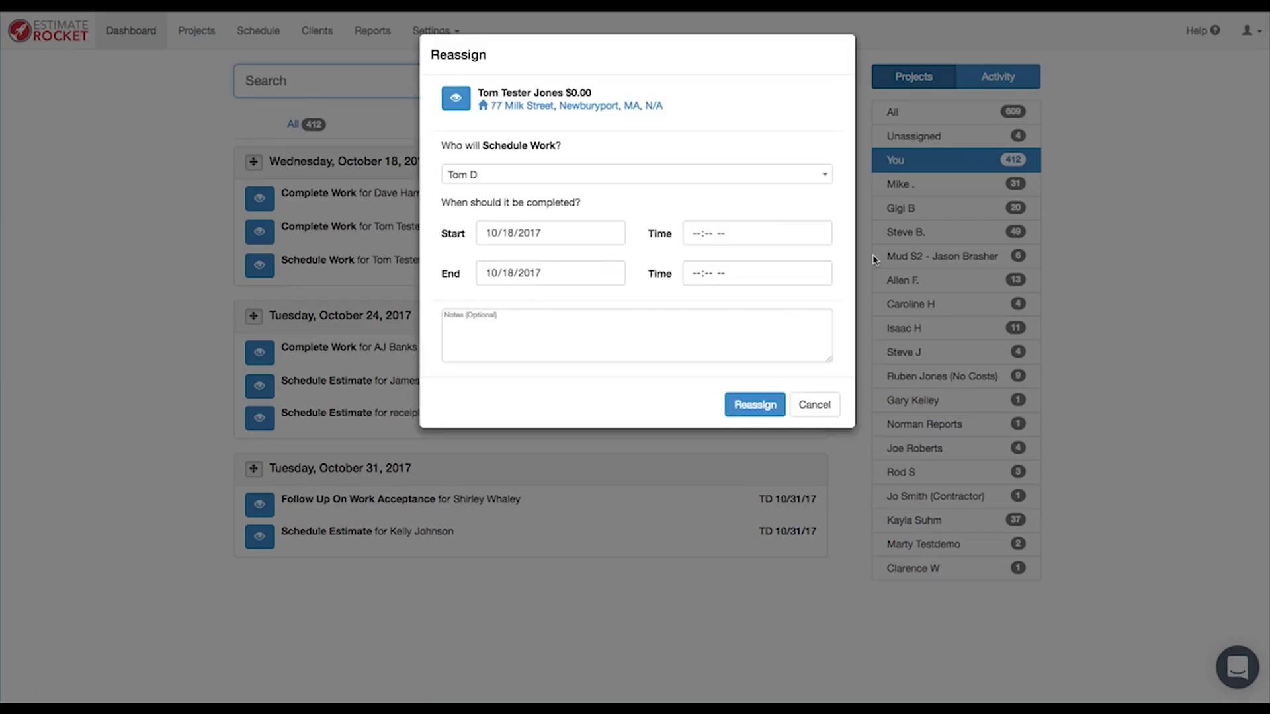
left_click(609, 233)
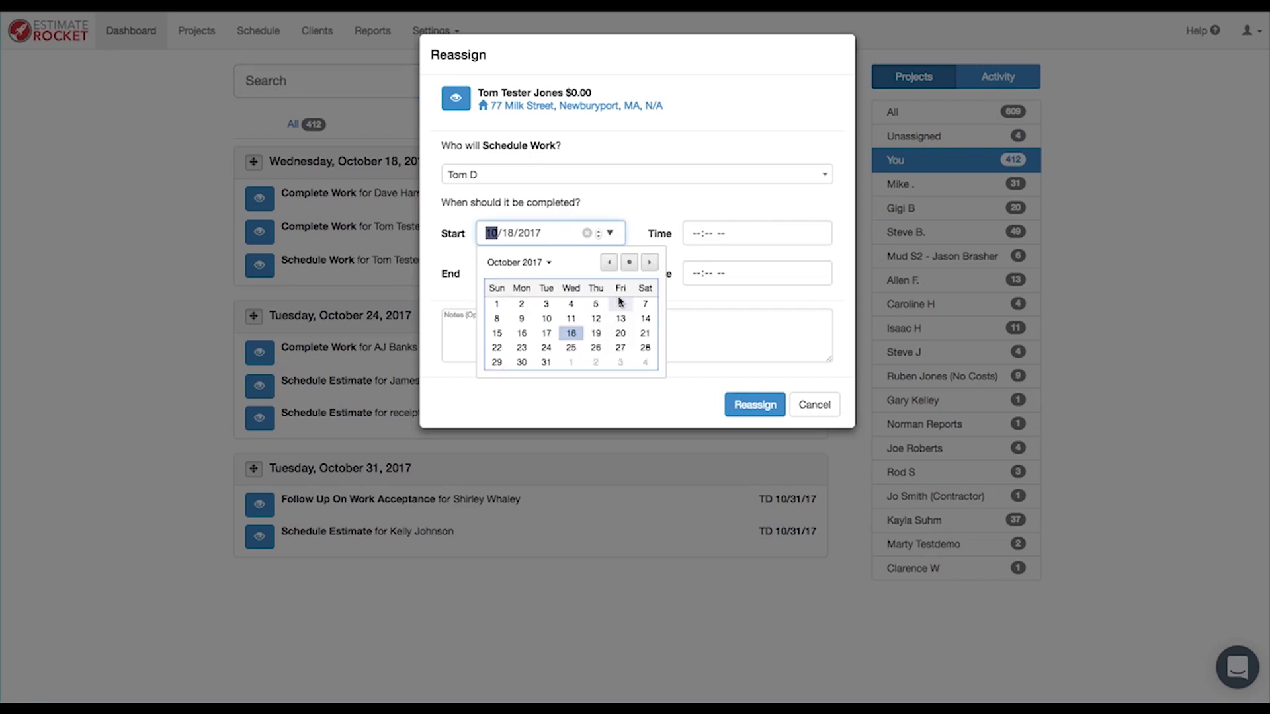
left_click(546, 362)
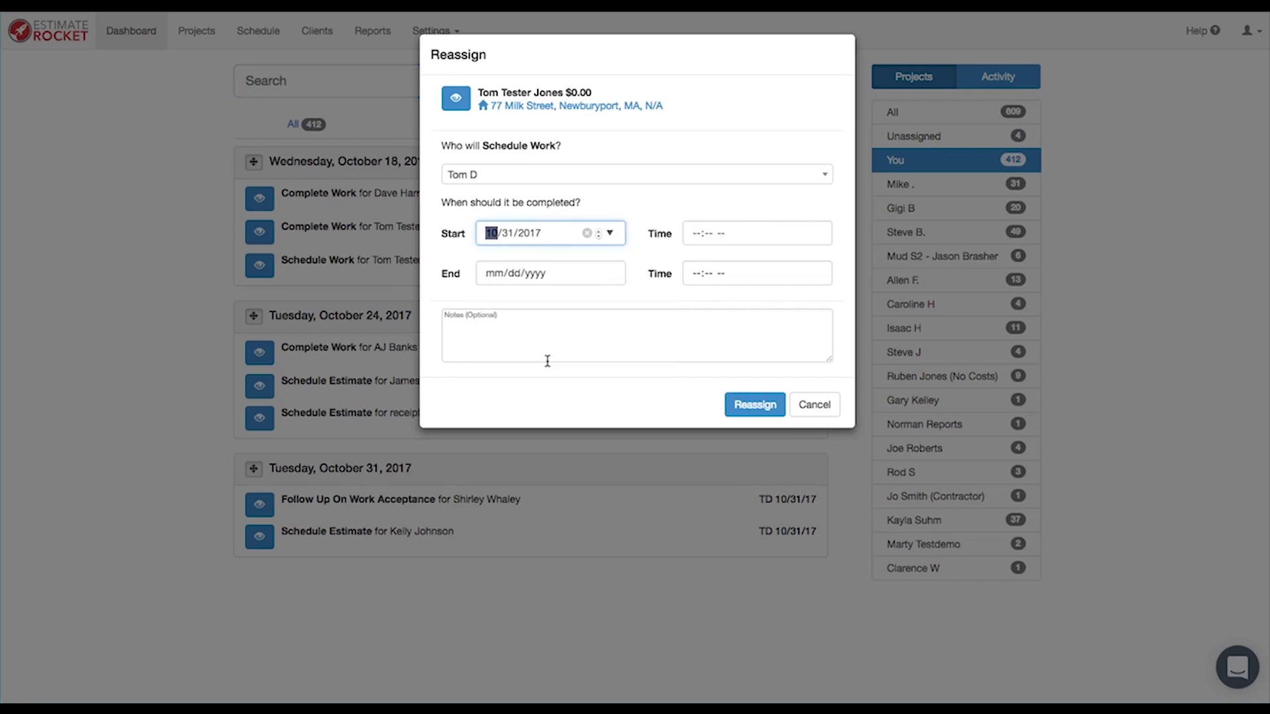
left_click(756, 405)
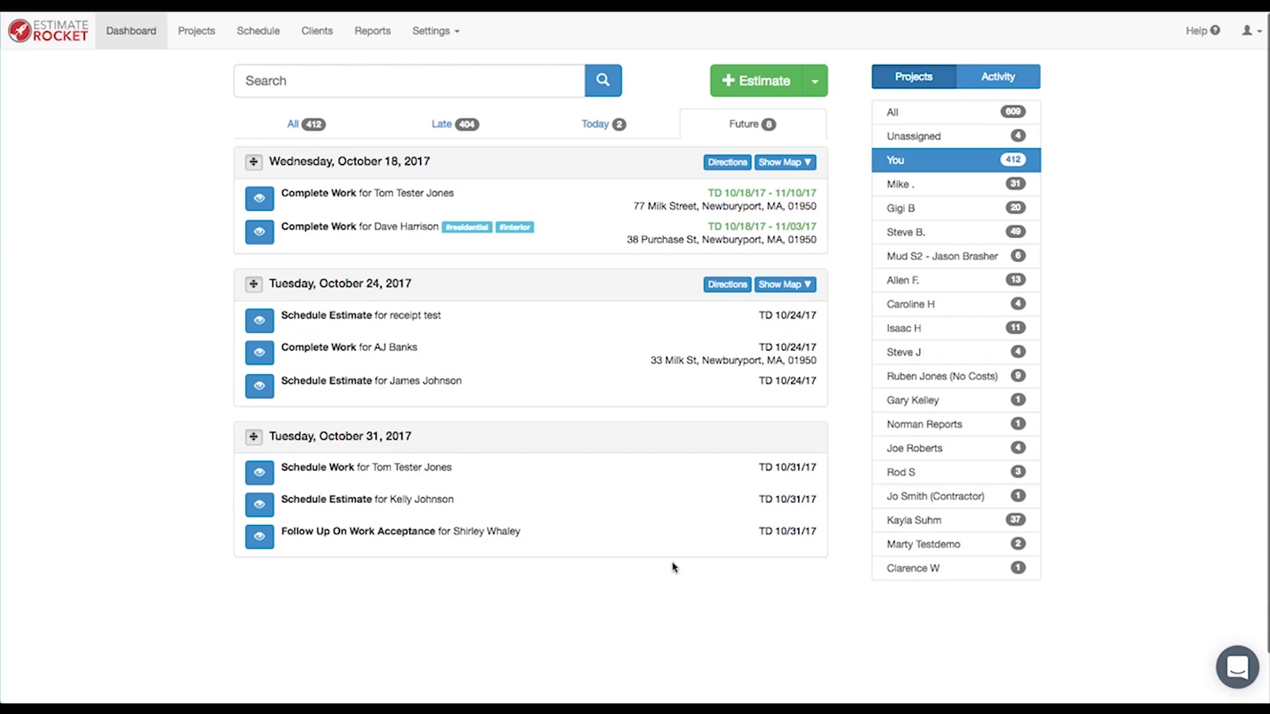
Step: In the late tasks, reassign the October 06 Schedule Estimate task with a start date of 11/01/2017
left_click(455, 125)
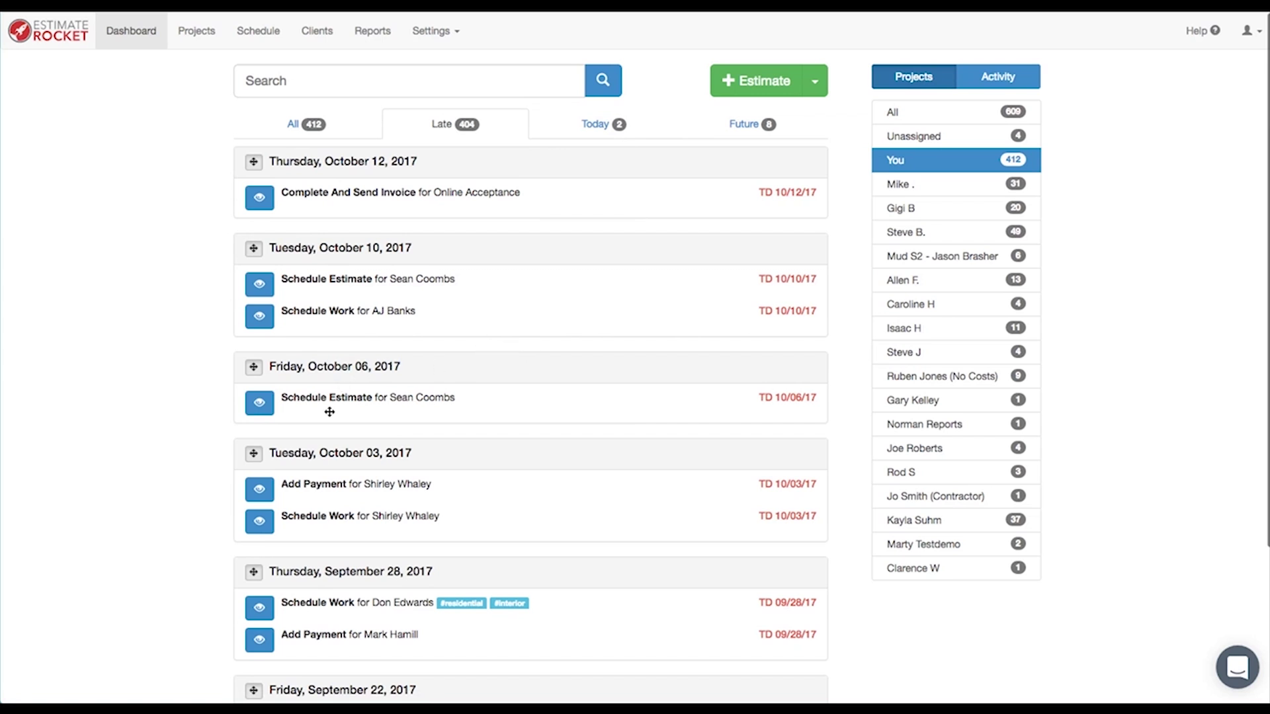
left_click_drag(259, 408, 588, 126)
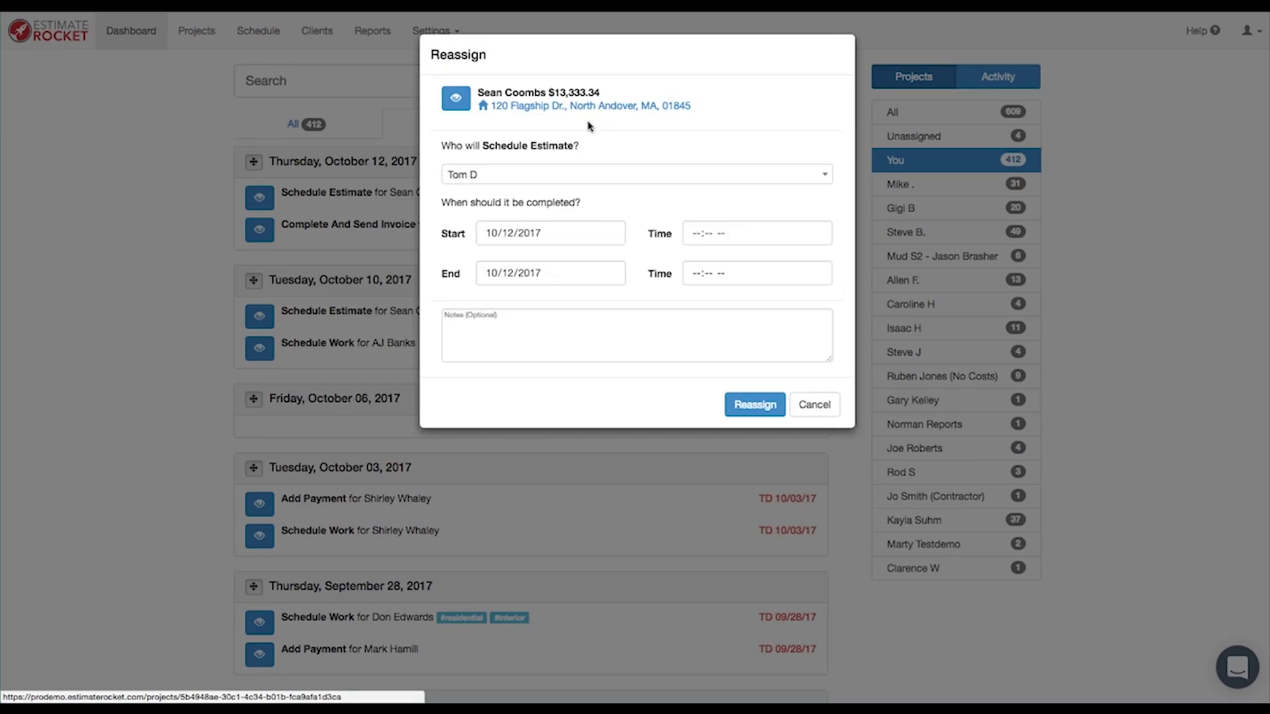
left_click(609, 232)
left_click(631, 266)
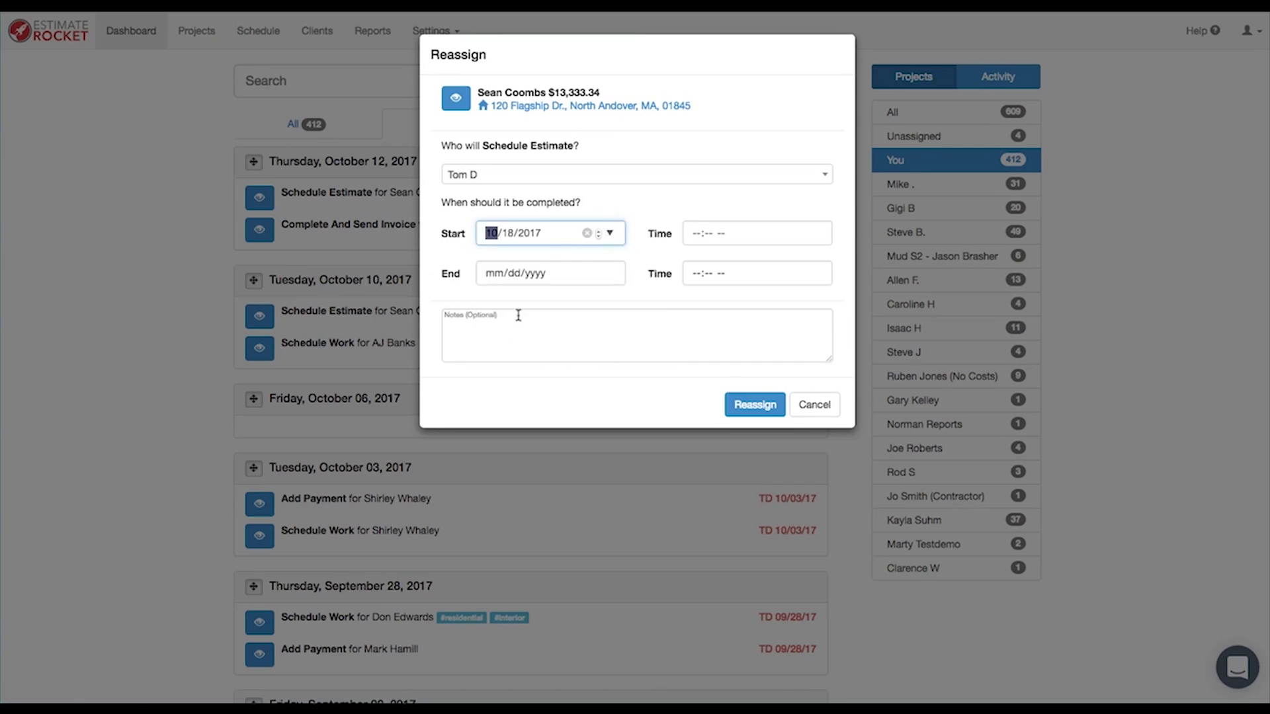
left_click(610, 236)
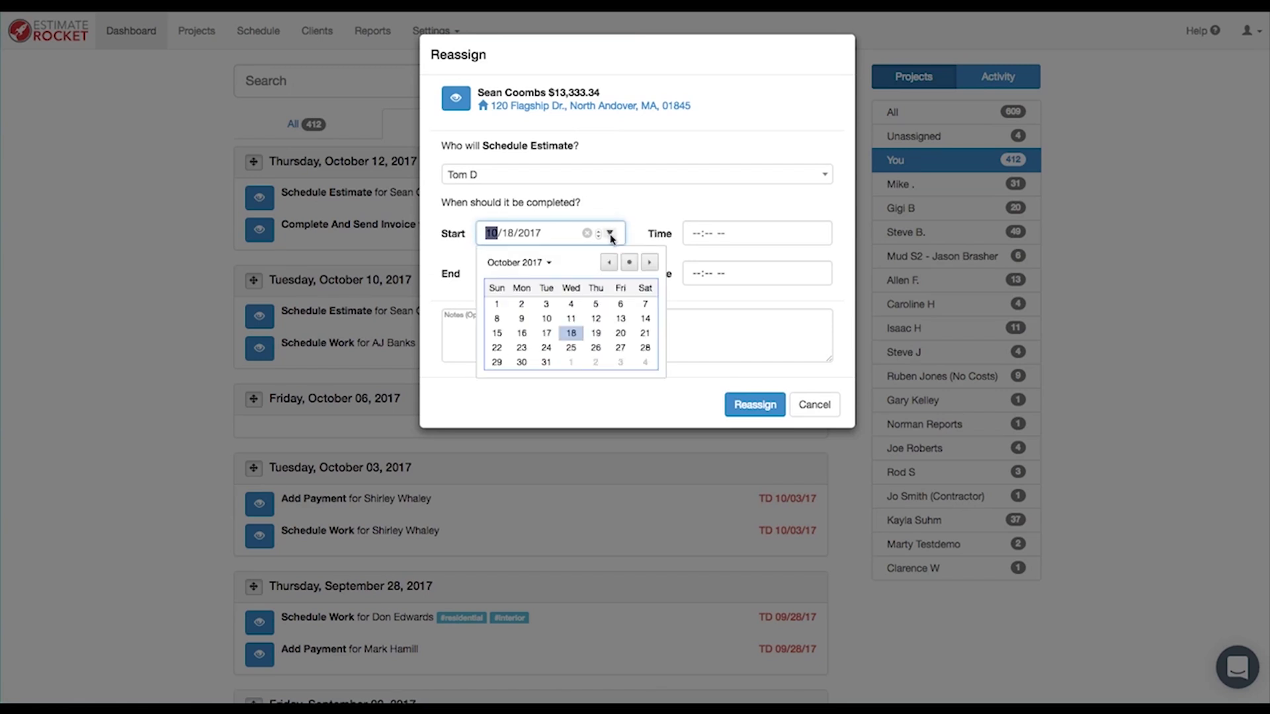
left_click(575, 360)
type("1101")
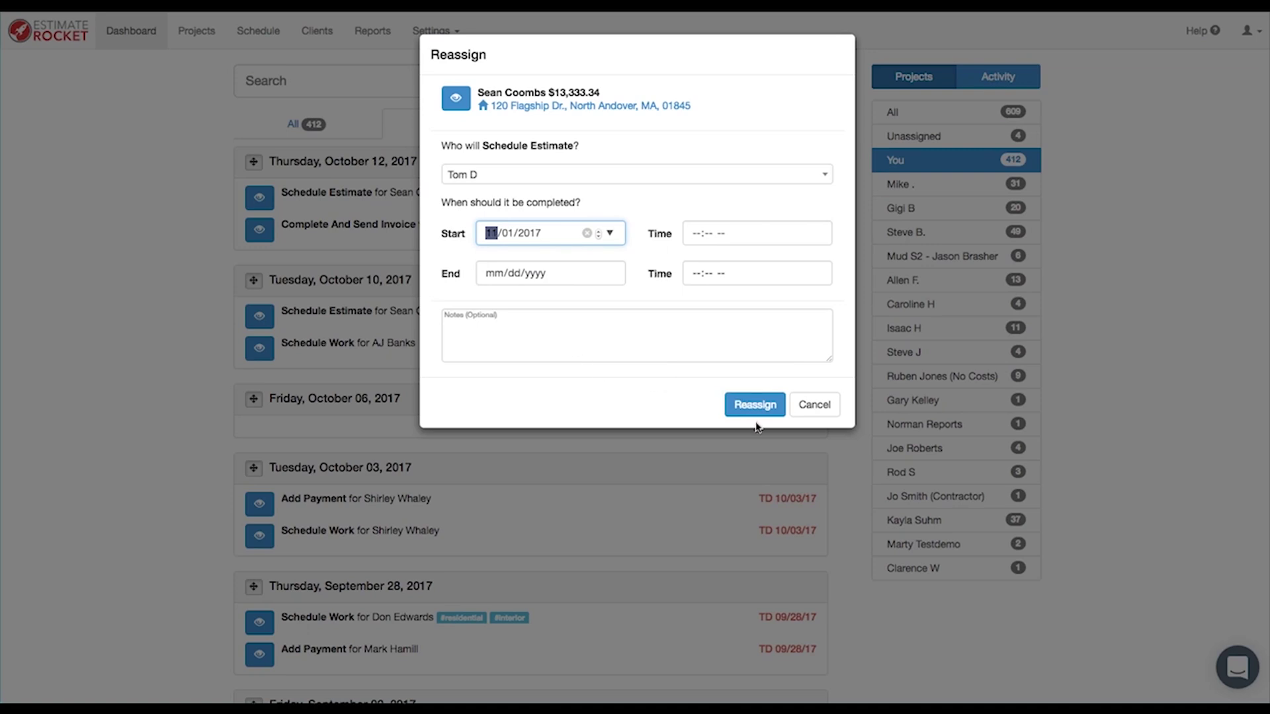
left_click(754, 406)
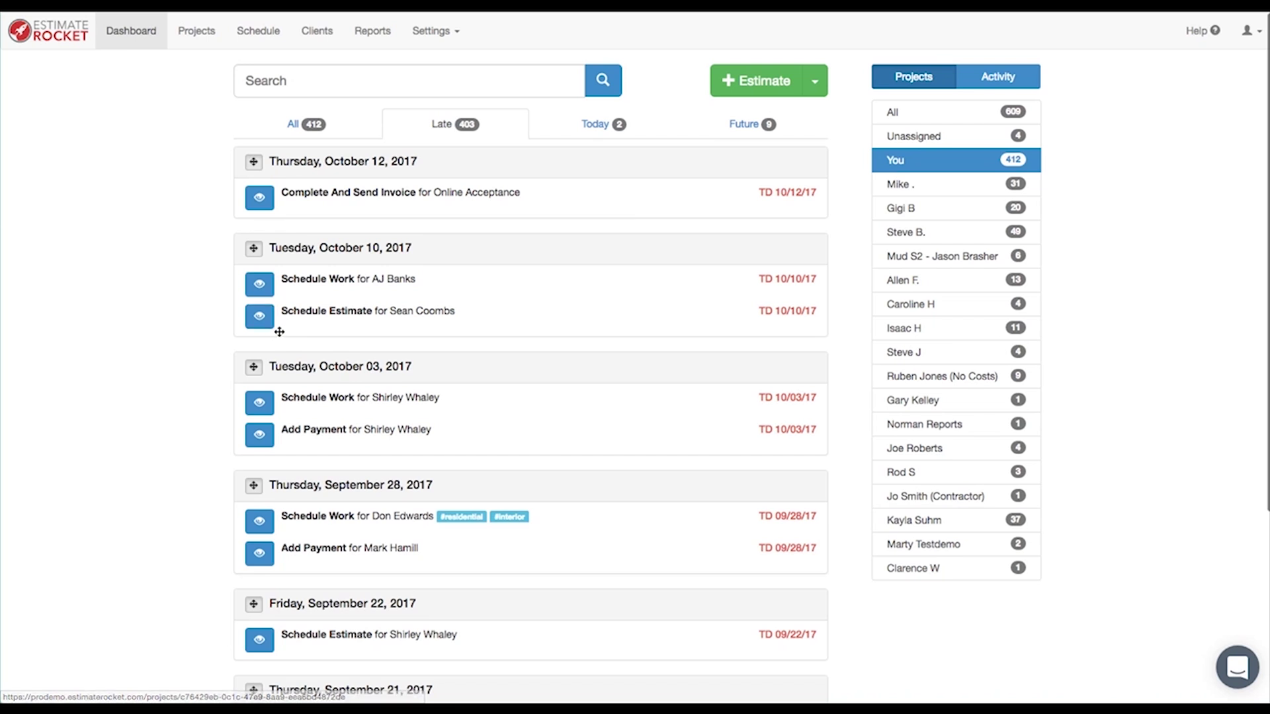
Step: In the late tasks, reassign the Add Payment task under September 28 with a start date of 11/03/2017
left_click_drag(262, 559, 337, 471)
left_click(609, 233)
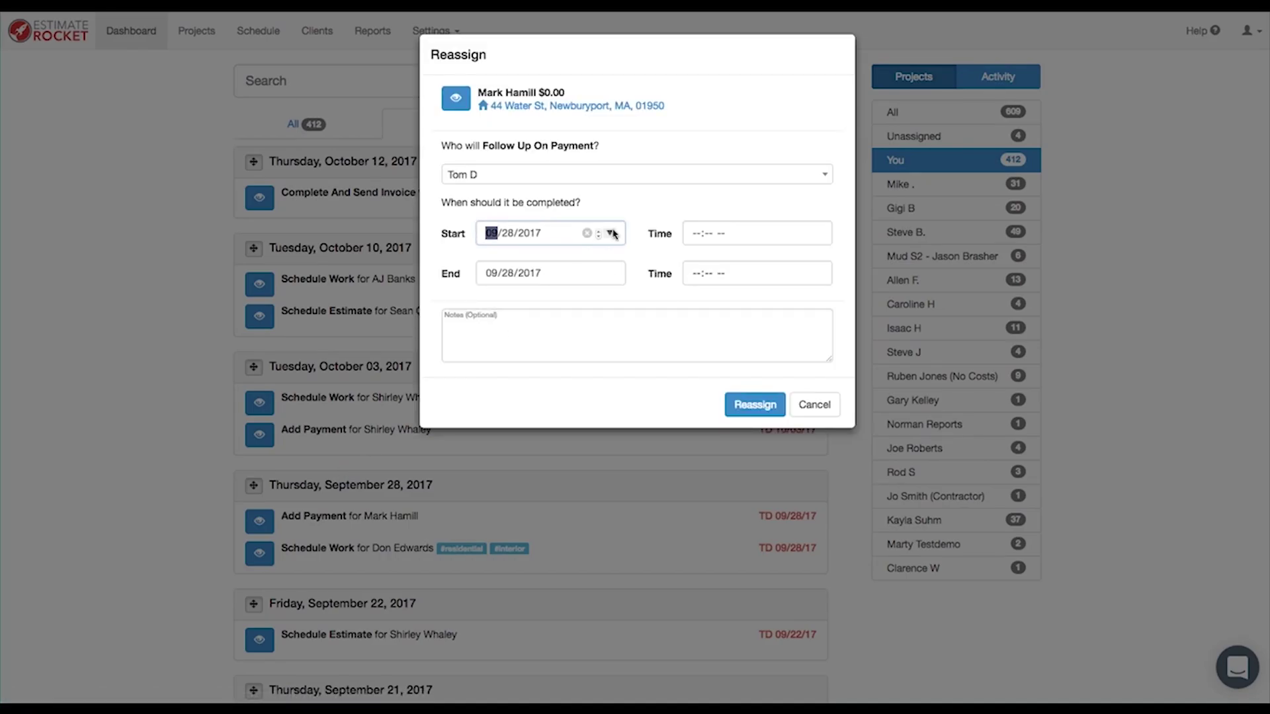
left_click(632, 262)
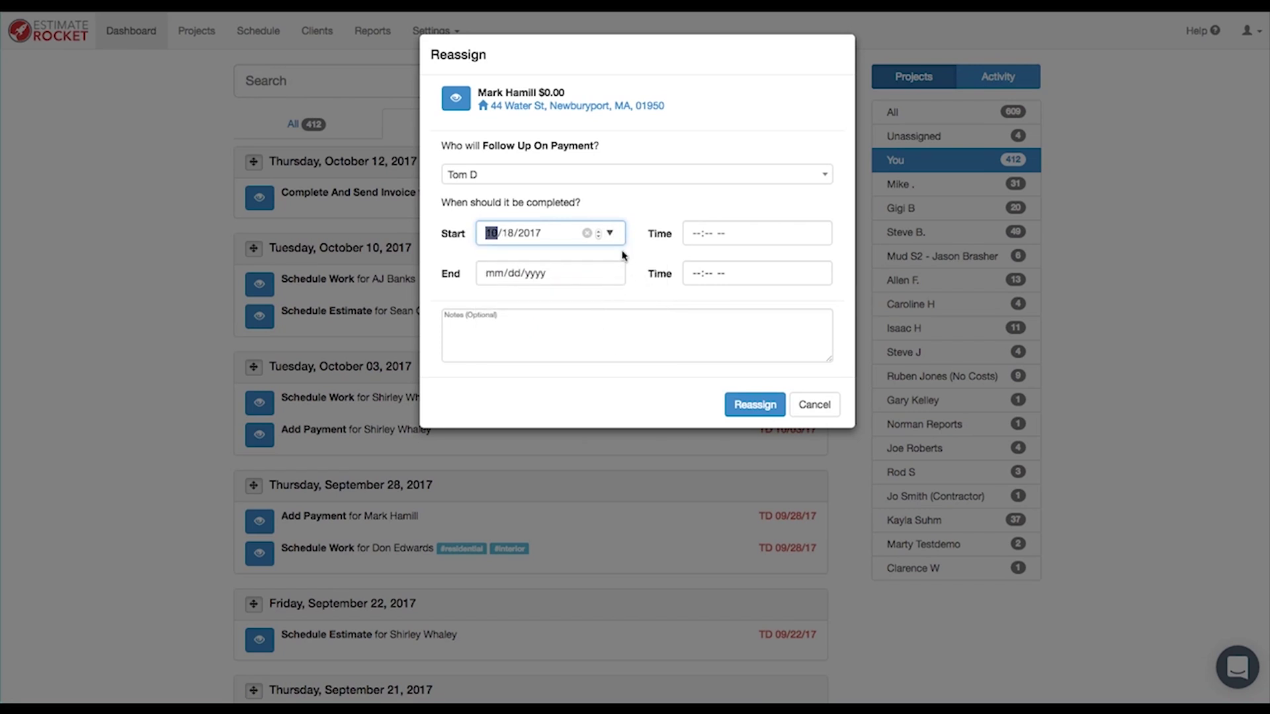
left_click(609, 233)
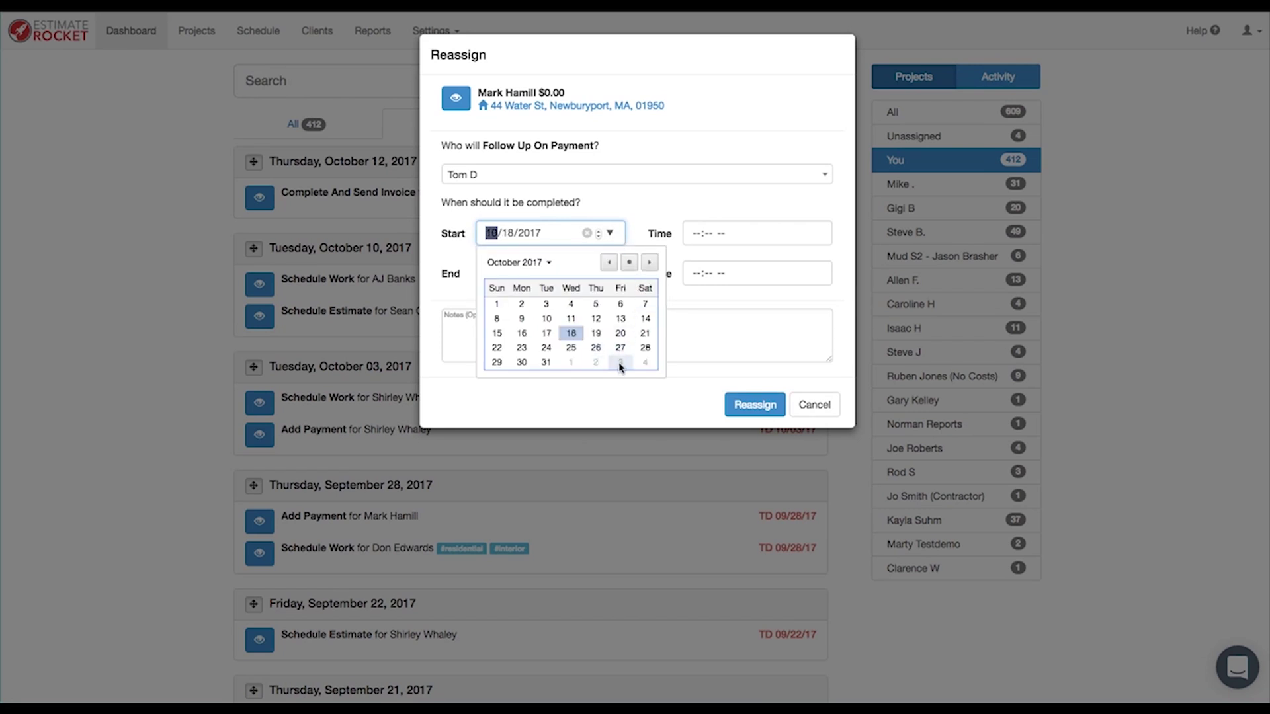
left_click(620, 362)
left_click(744, 405)
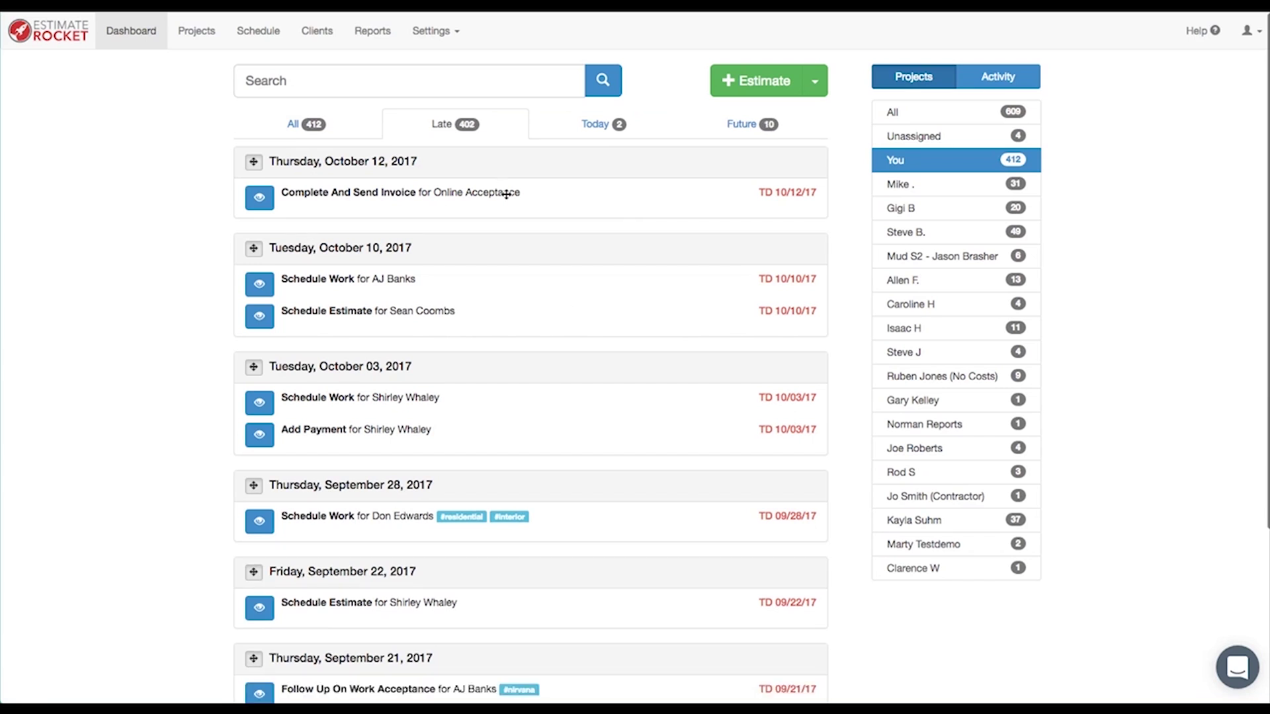
Step: View the projects list, followed by the October 2017 schedule calendar
left_click(193, 36)
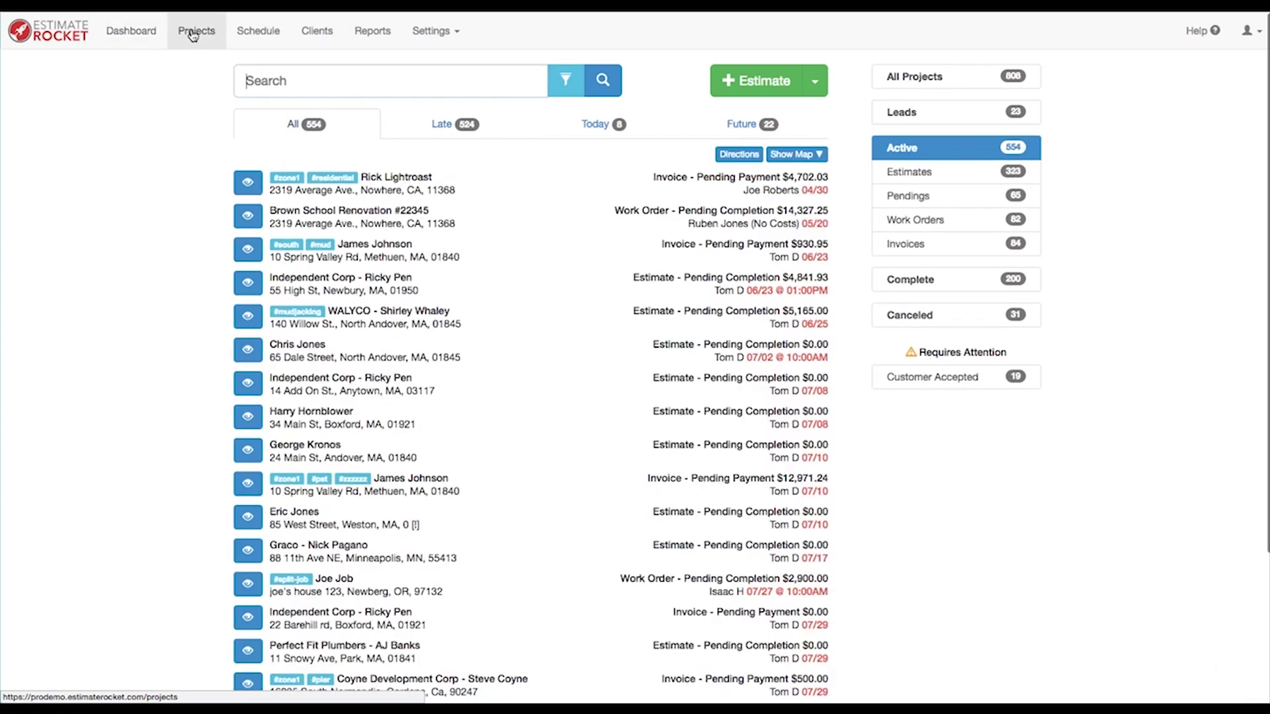
left_click(256, 31)
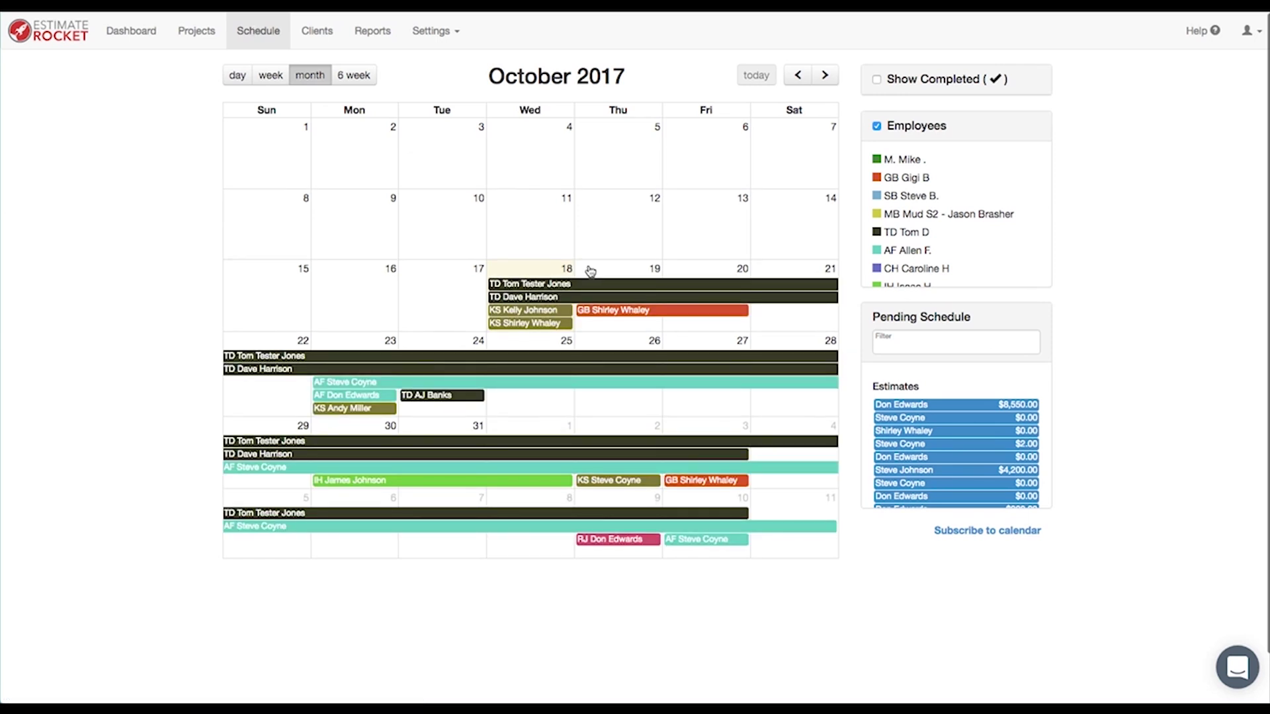
scroll(592, 267, "down", 1)
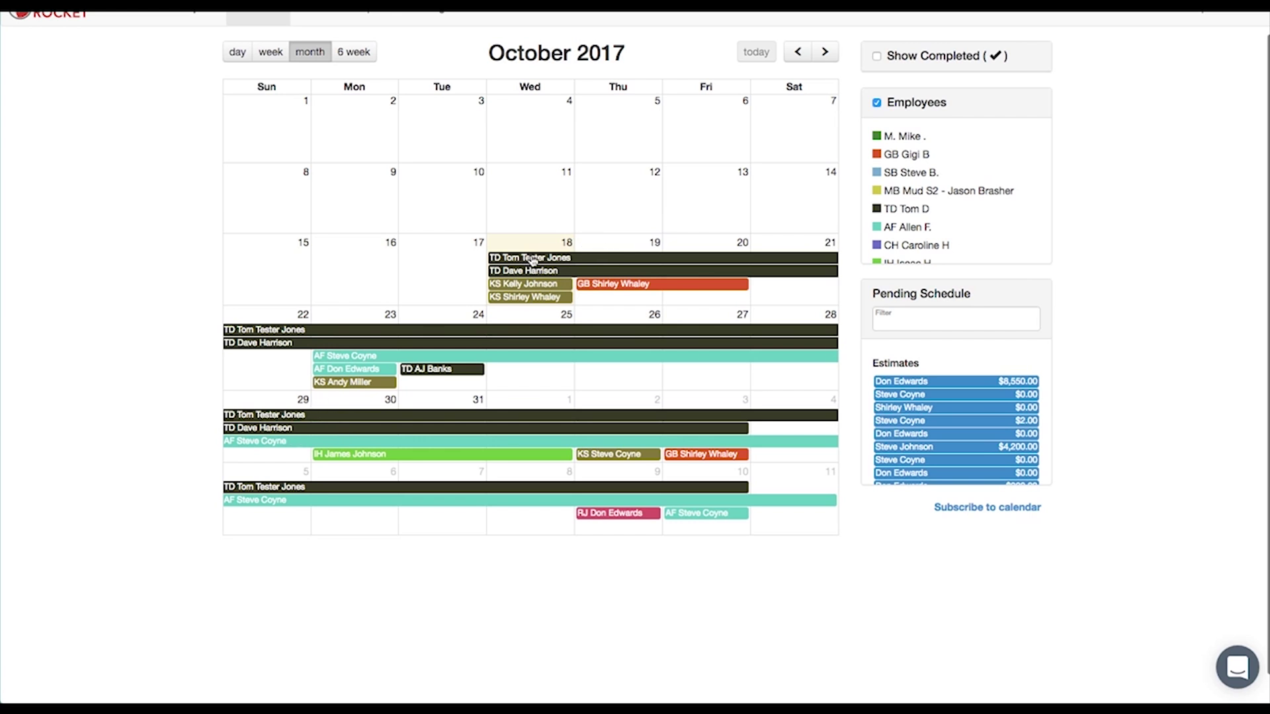
Step: Reschedule the uppermost TD work job starting October 18 to start on 11/20/2017 and end on 12/06/2017
left_click_drag(533, 260, 584, 312)
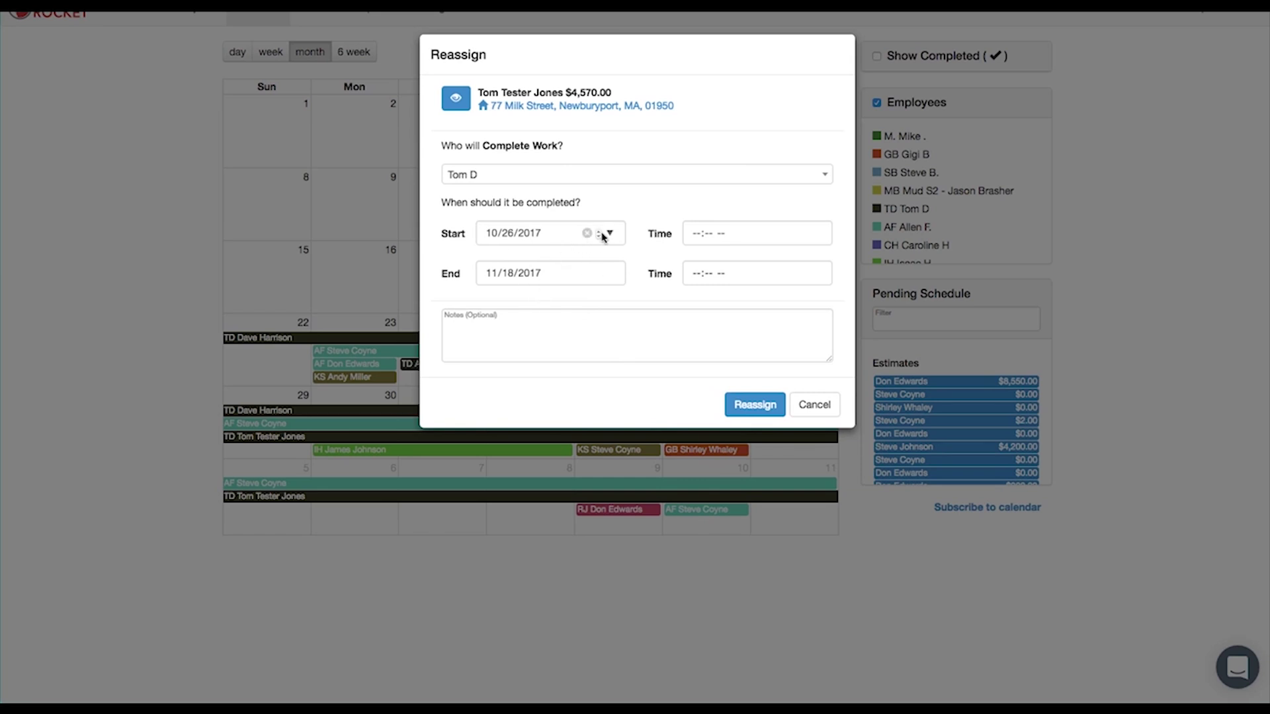
left_click(610, 234)
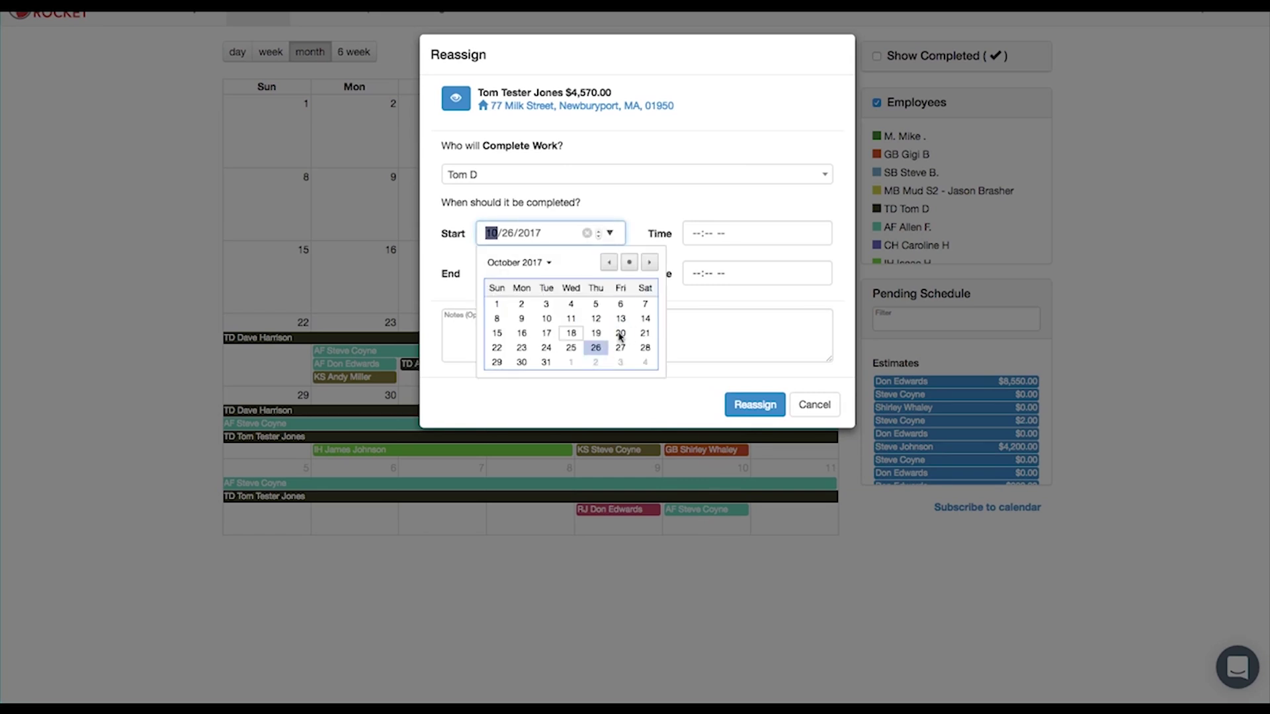
left_click(649, 263)
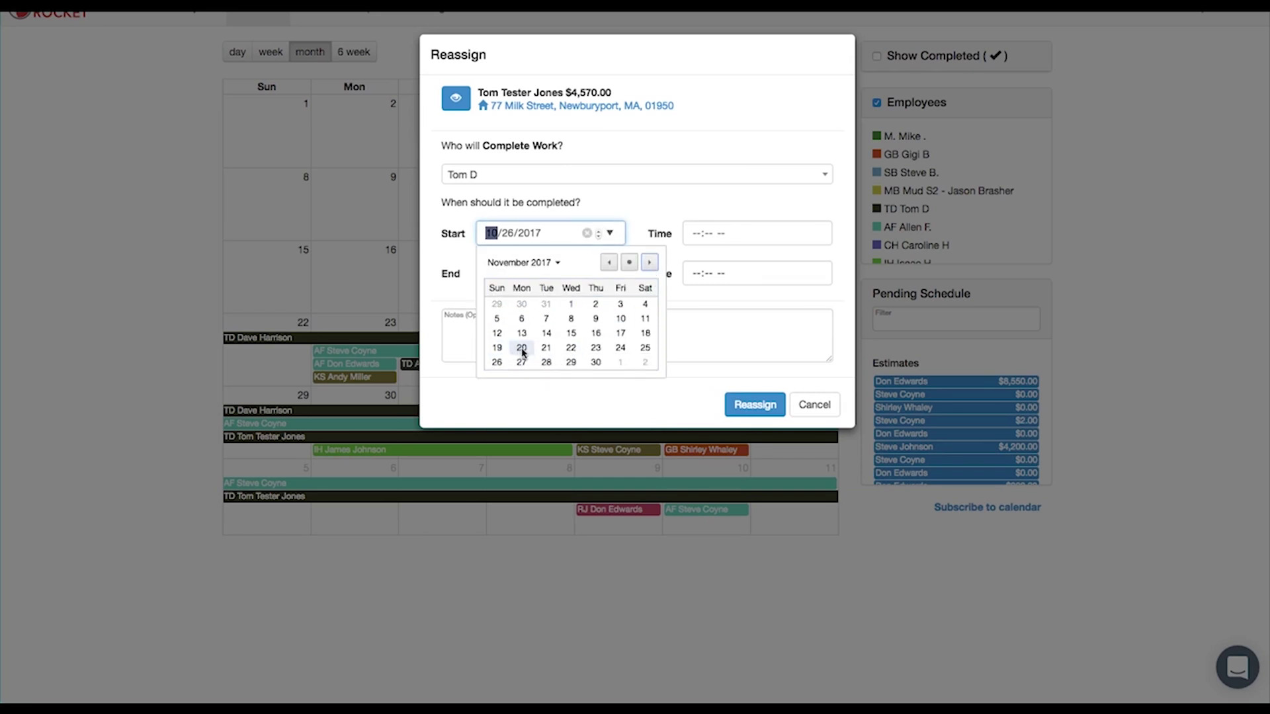
left_click(521, 349)
left_click(609, 273)
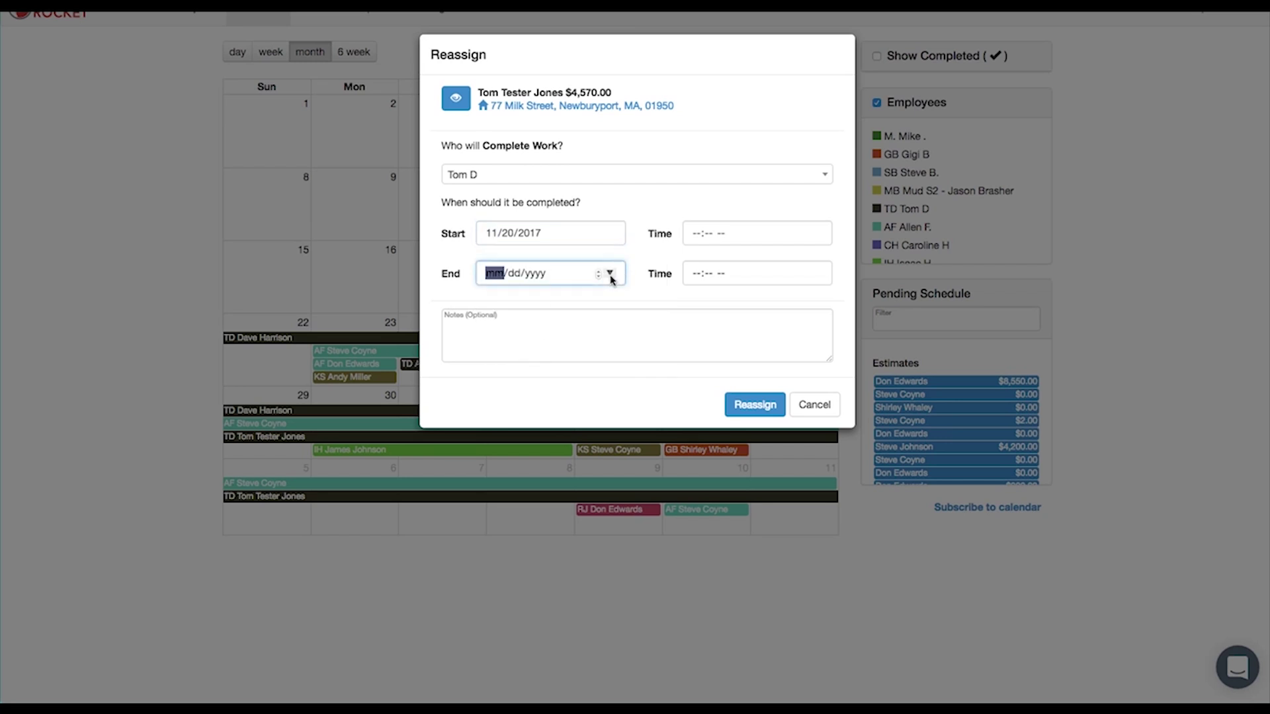
left_click(650, 303)
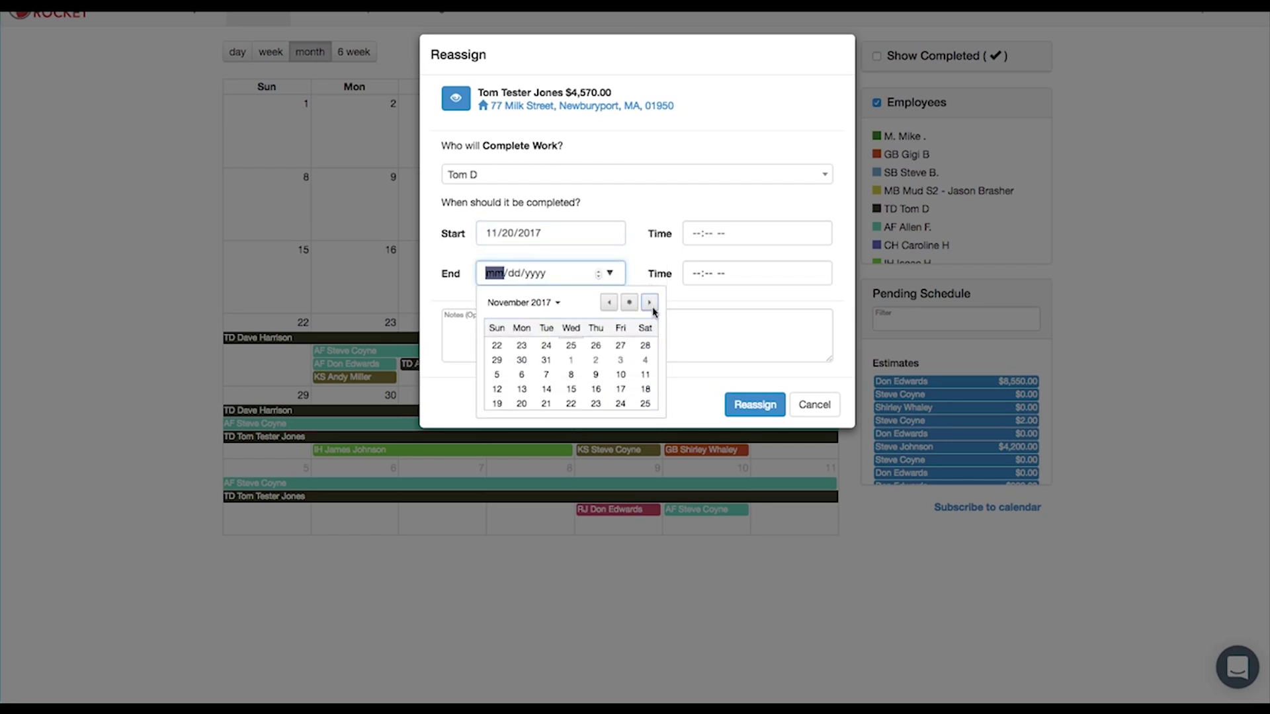
left_click(649, 302)
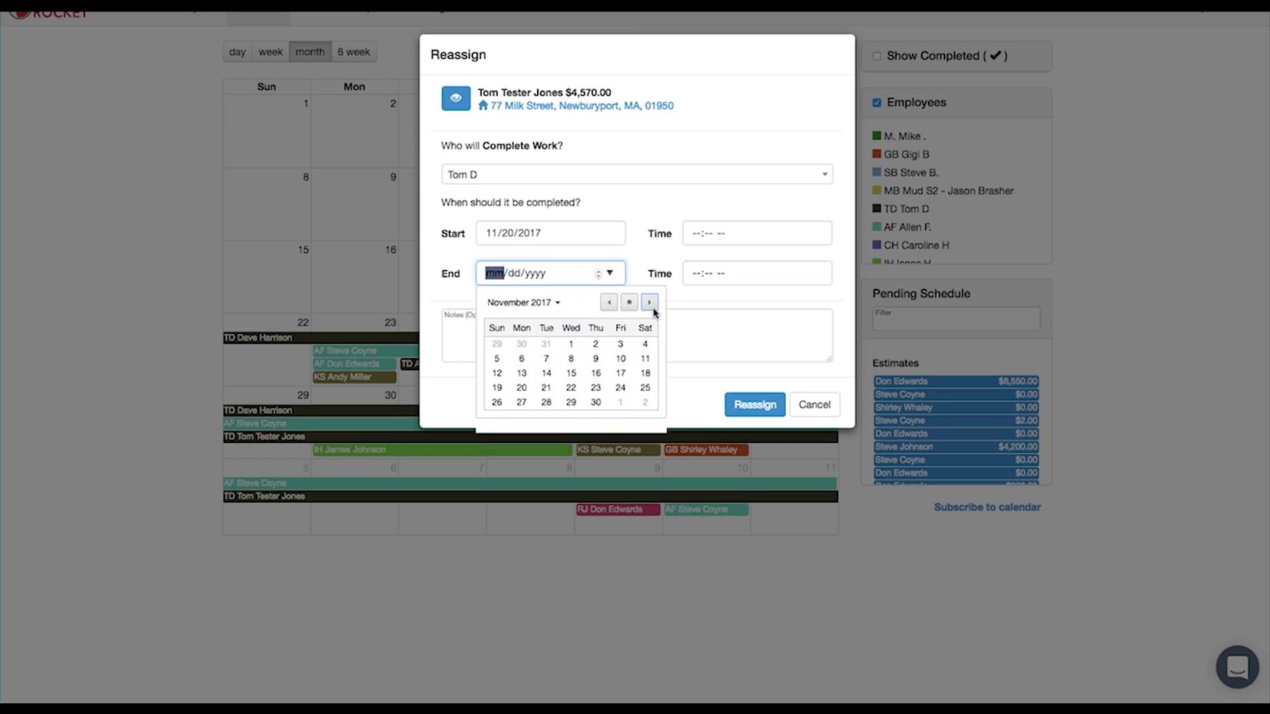
left_click(572, 359)
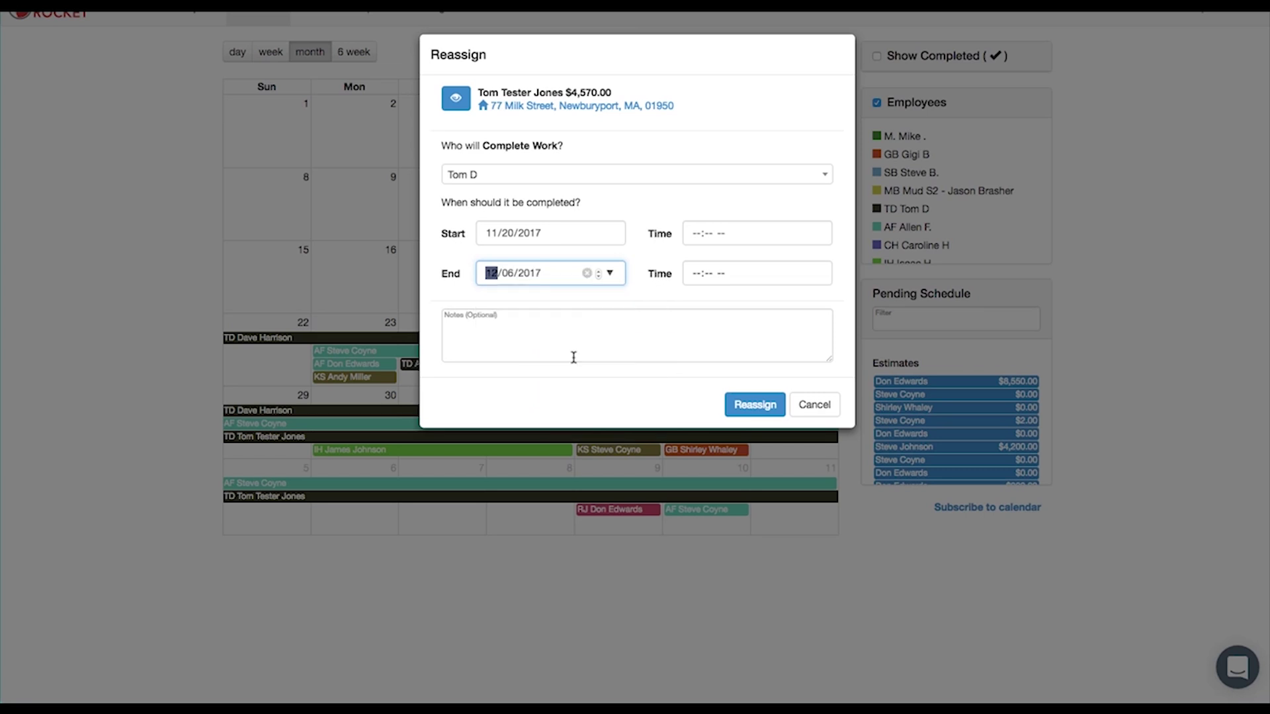
Step: Change the employee for this Complete Work task to the one with initials AF and submit the reassignment
left_click(492, 334)
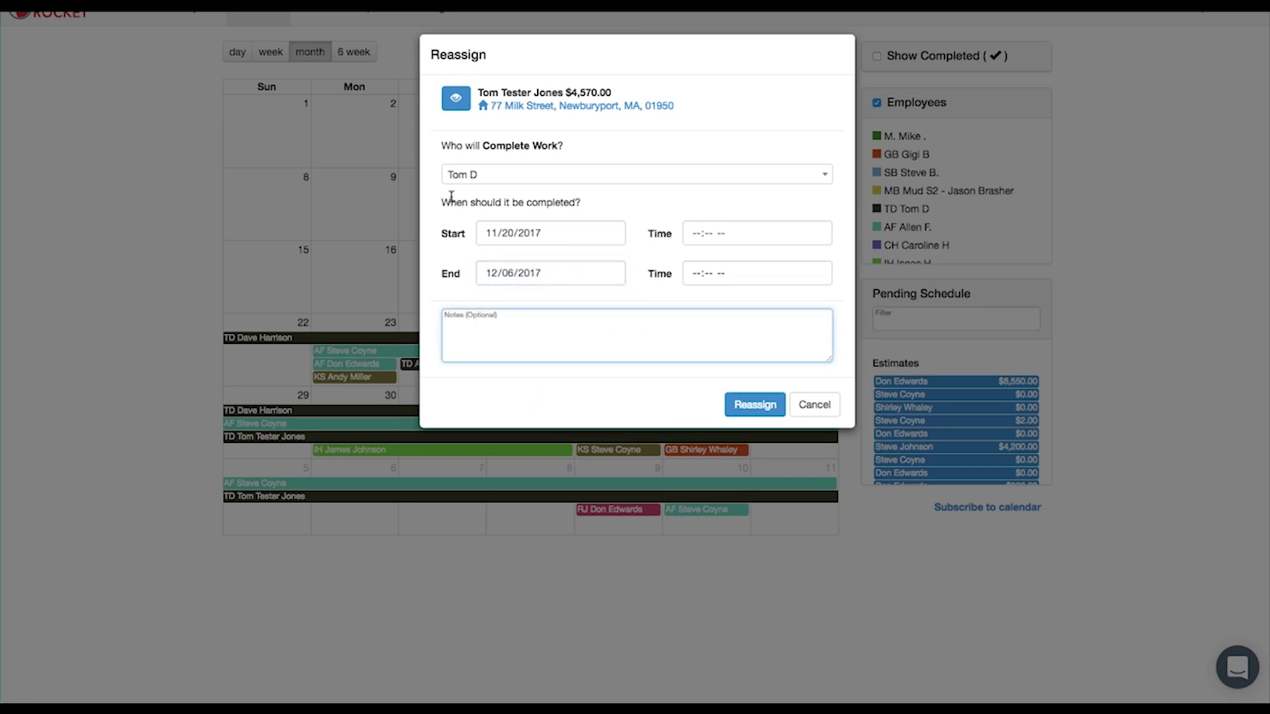
left_click(514, 176)
left_click(465, 296)
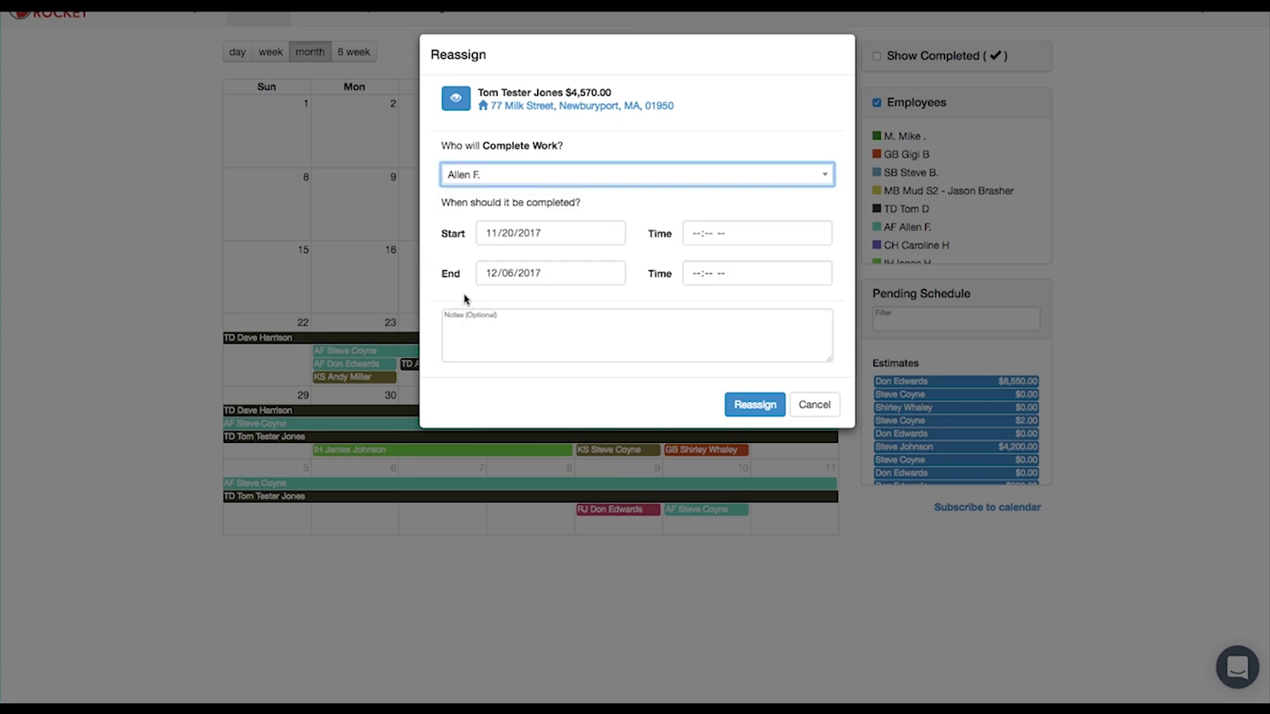
left_click(754, 406)
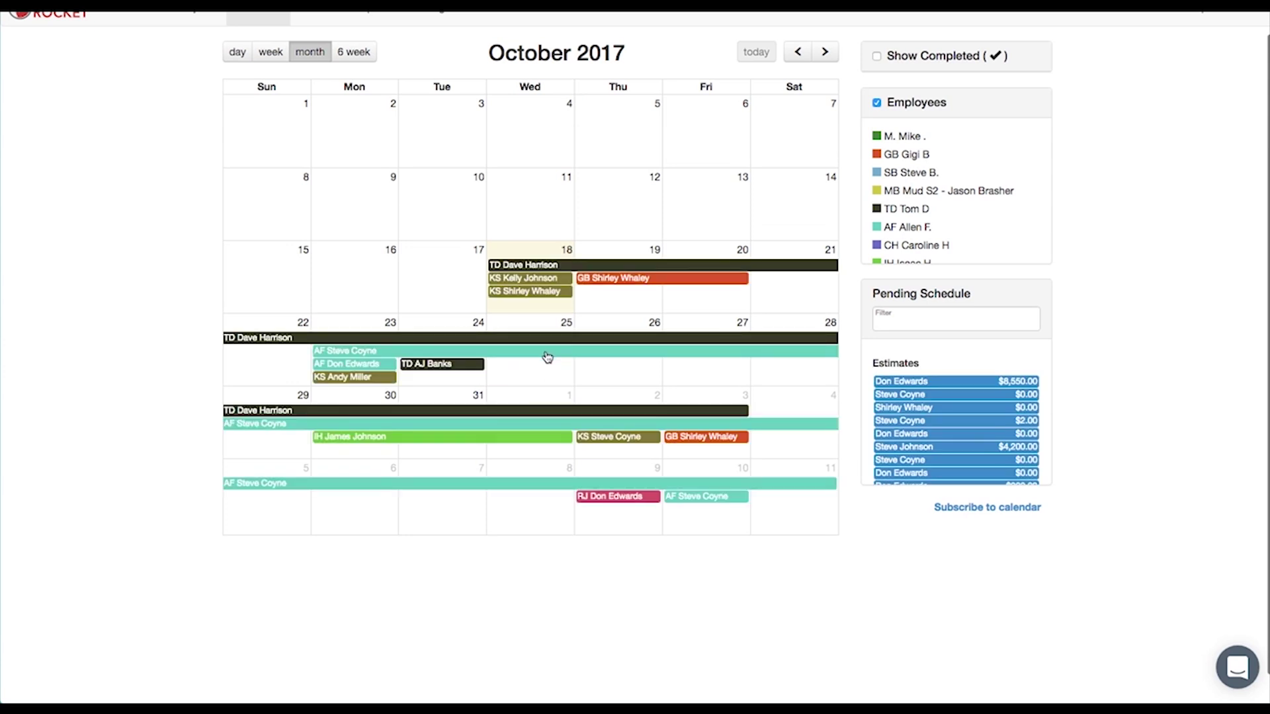
Step: Reassign the KS estimate on November 2 to November 6, 2017, keeping the same employee
scroll(548, 355, "down", 1)
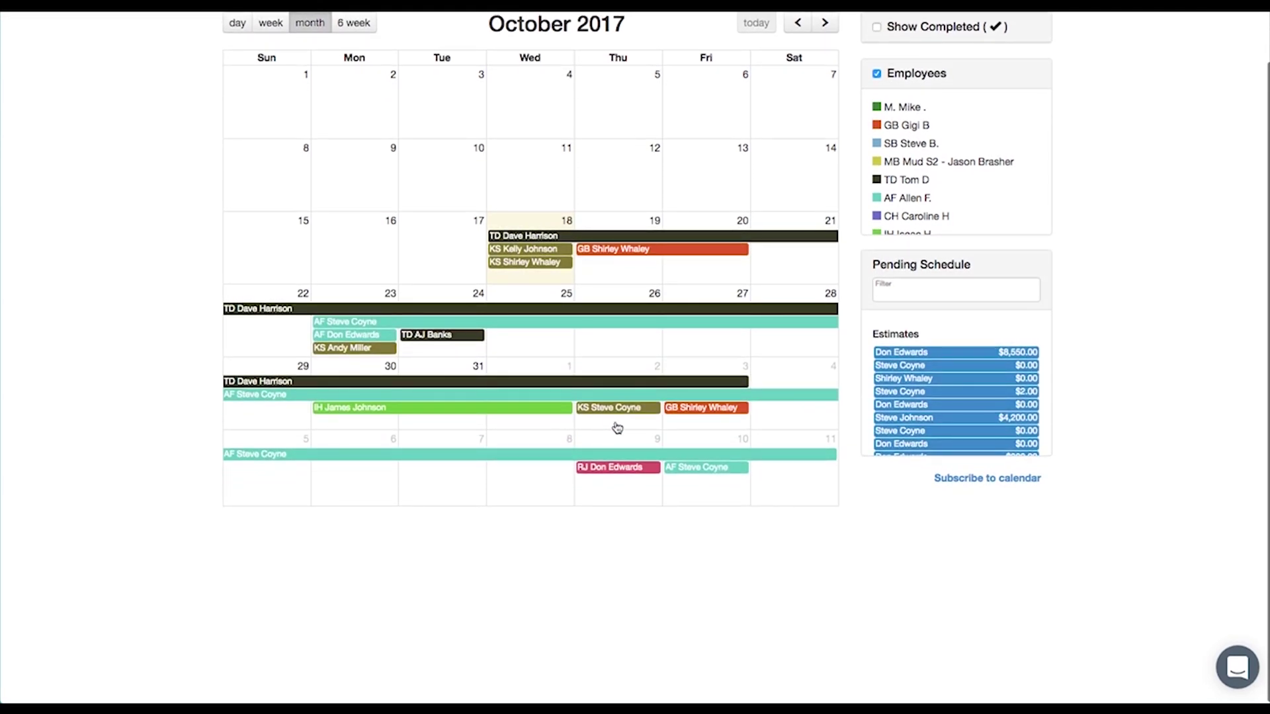
left_click_drag(608, 408, 357, 481)
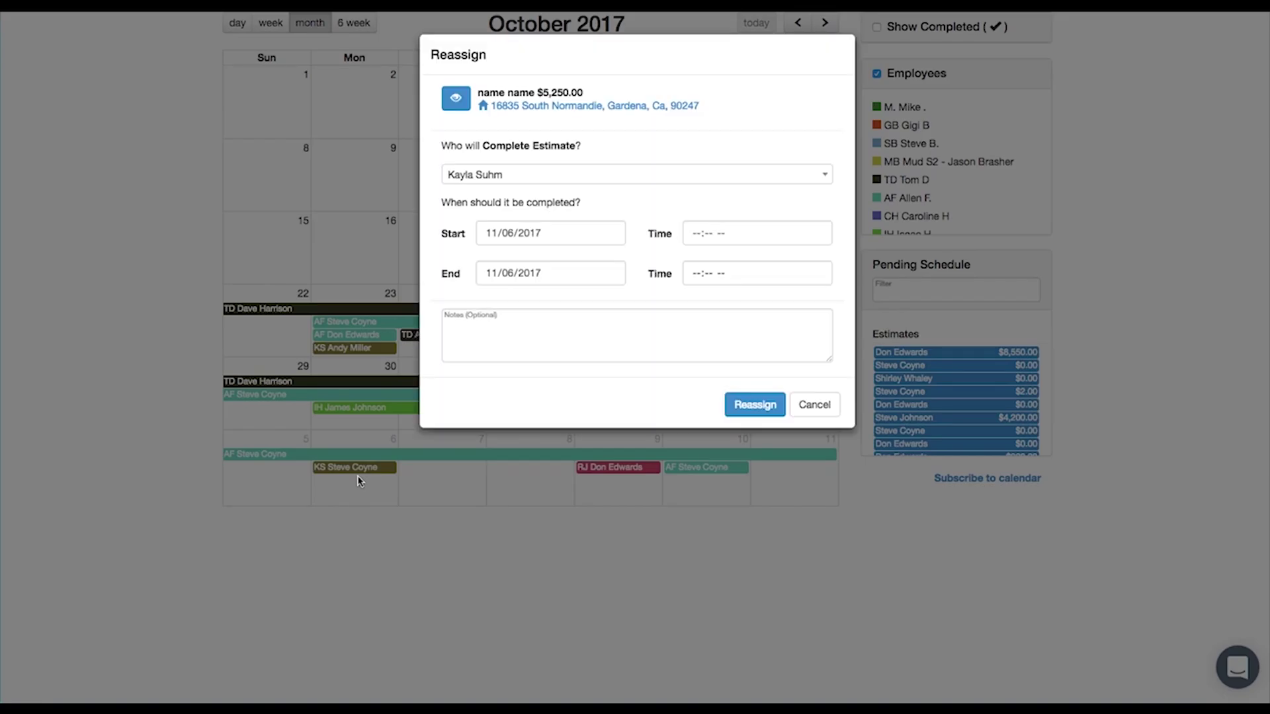
left_click(758, 405)
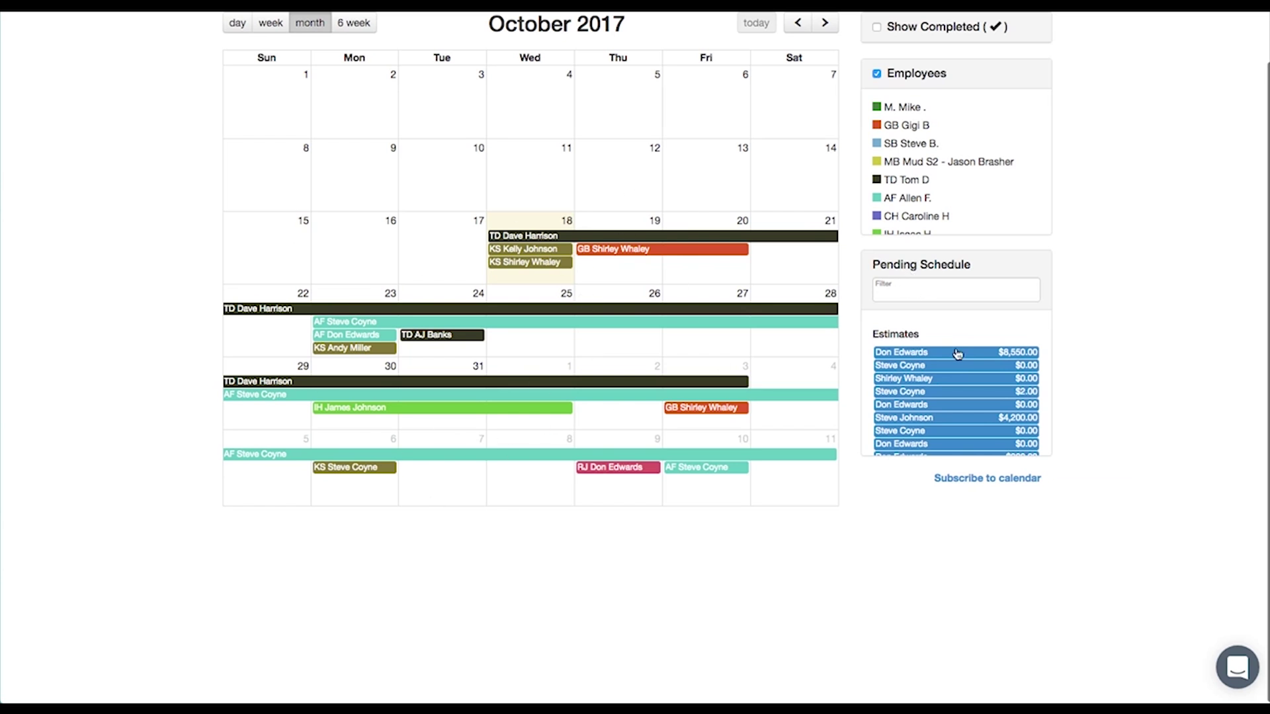
Step: Schedule the pending $1,447.78 estimate on the calendar from 11/08/2017 to 11/09/2017
scroll(954, 411, "down", 5)
scroll(954, 411, "down", 6)
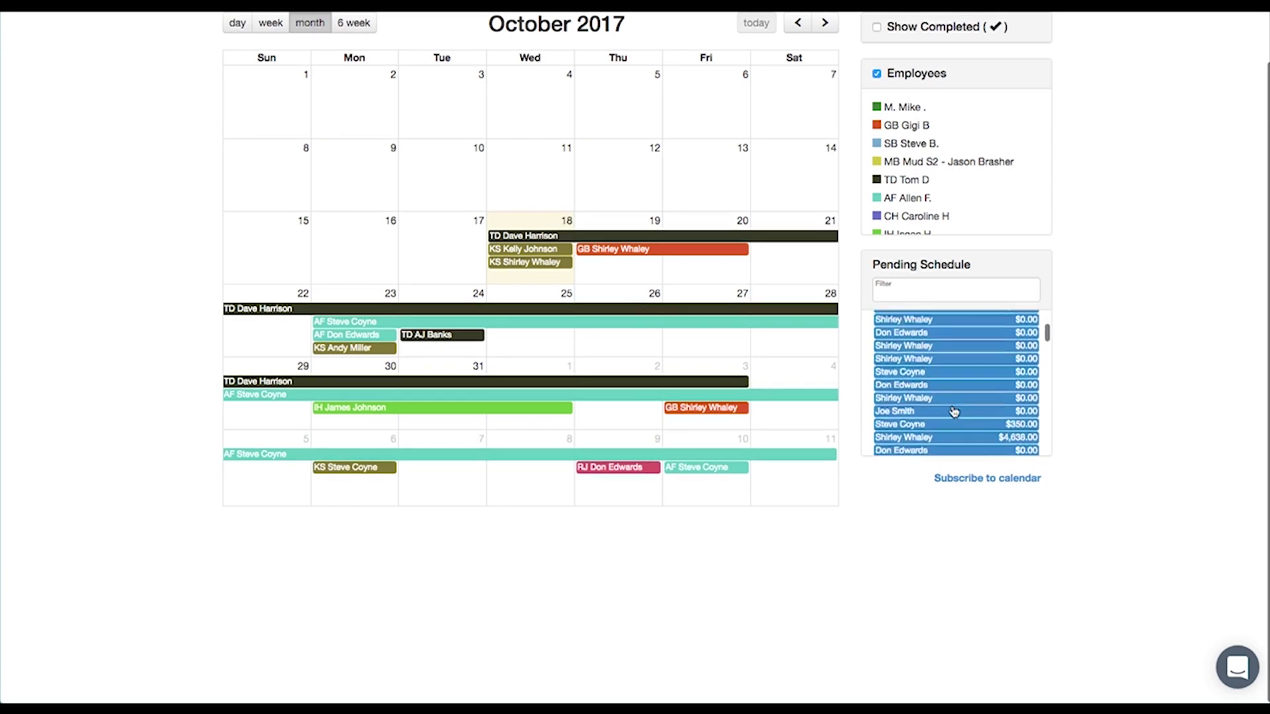
scroll(956, 410, "down", 10)
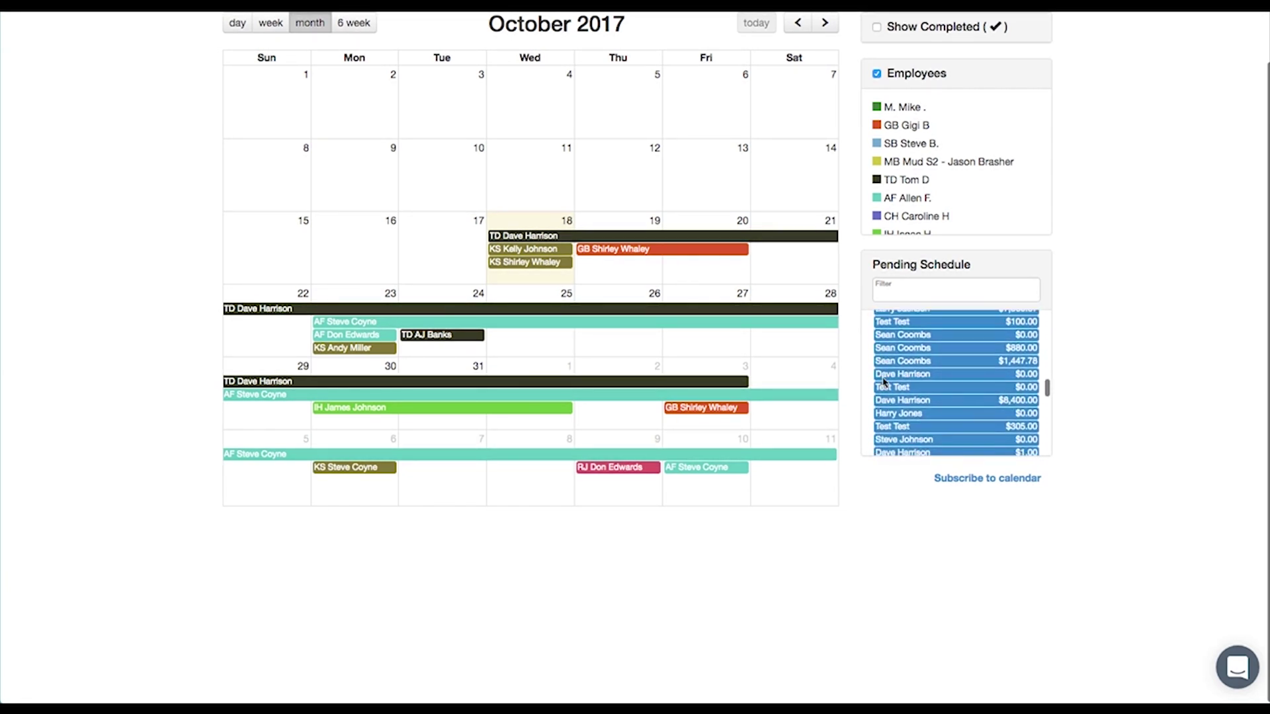
left_click_drag(895, 363, 521, 494)
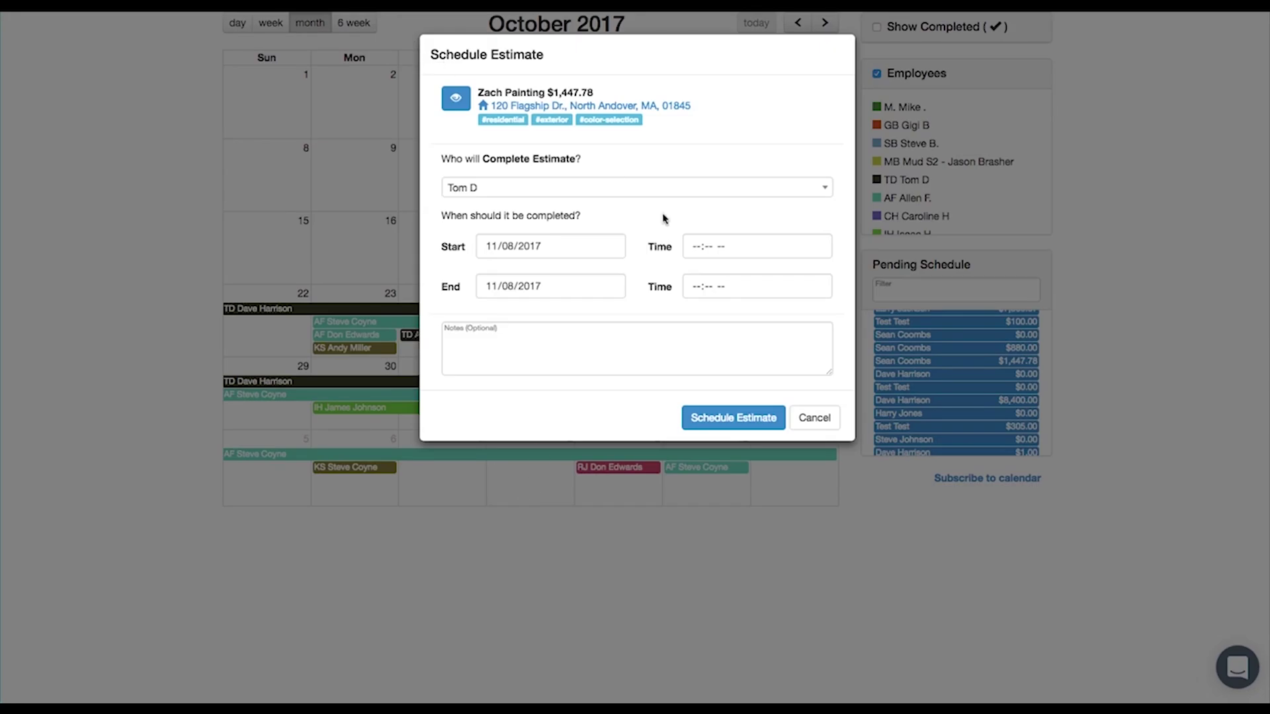
left_click(609, 286)
left_click(596, 371)
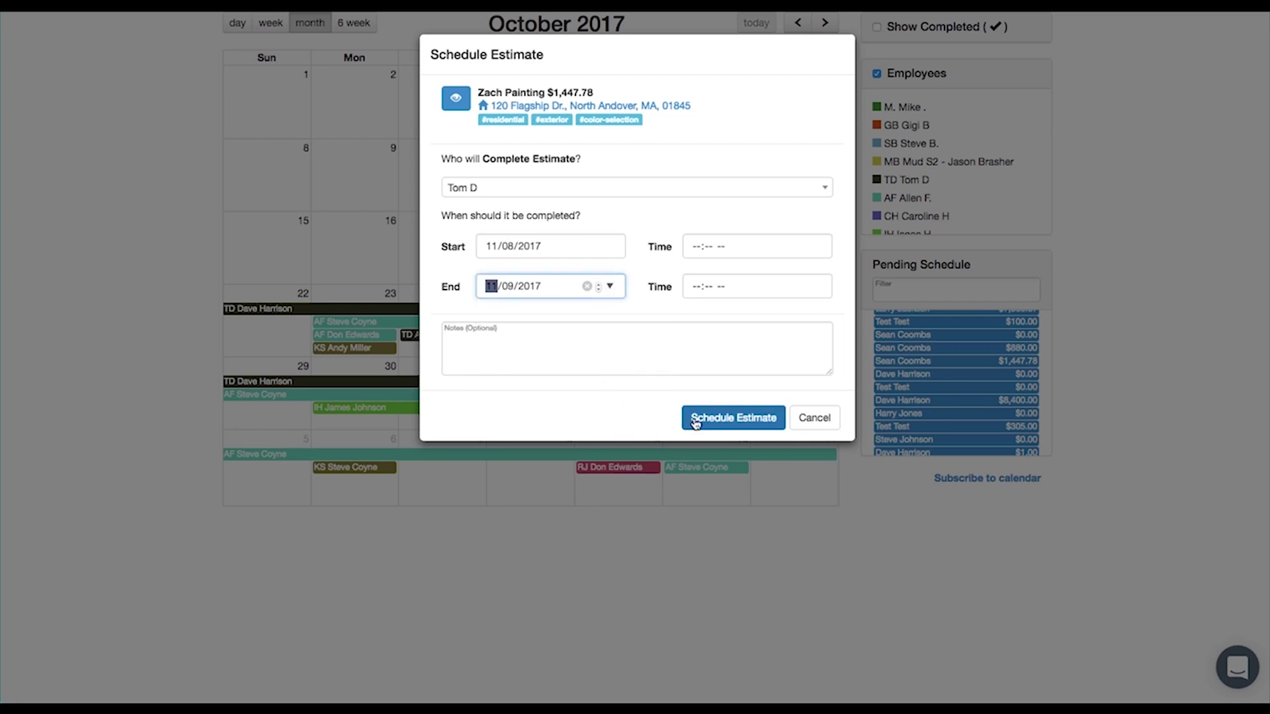
left_click(700, 417)
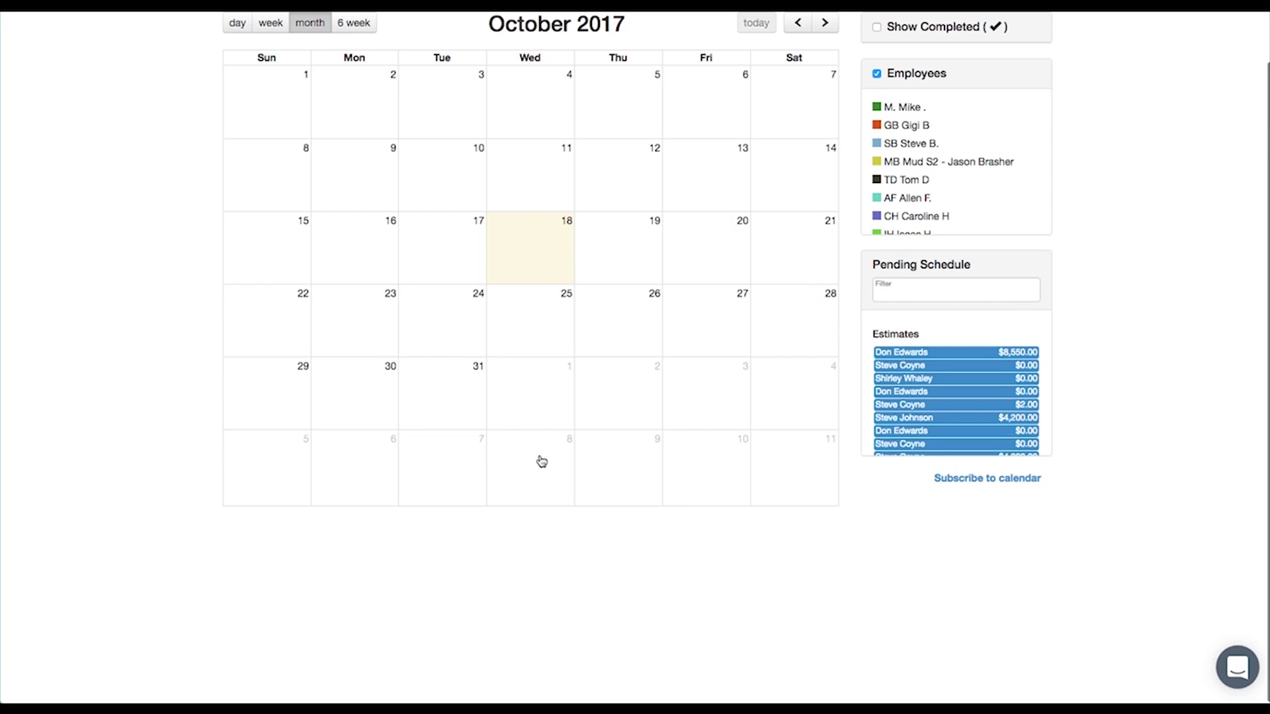
Step: Filter the pending schedule by "work order" and look through the matching jobs
left_click(909, 287)
type("wo")
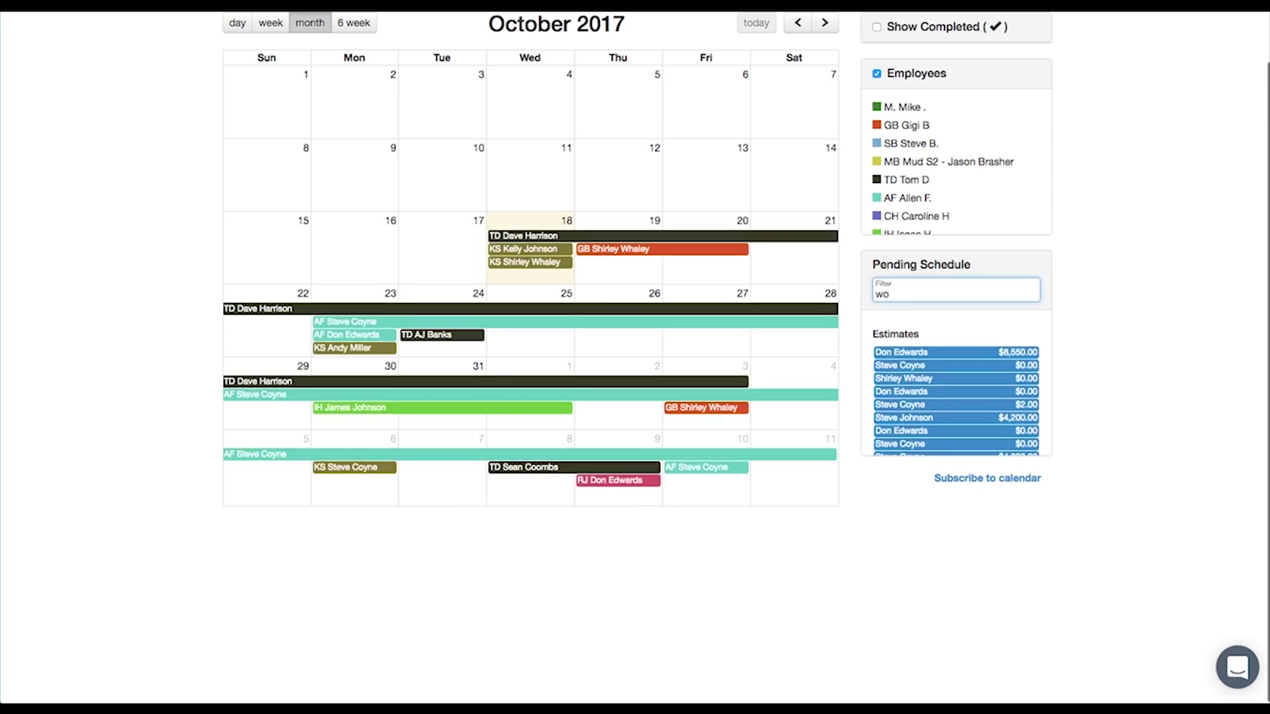
type("rk order")
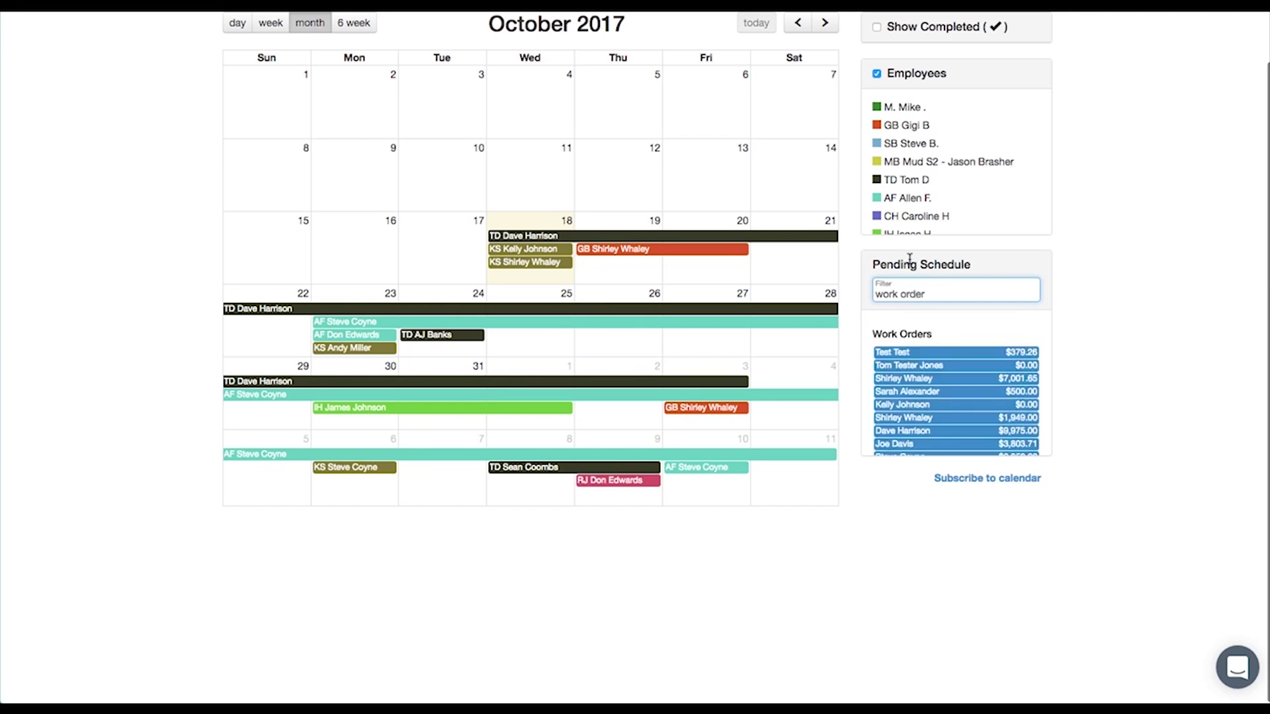
scroll(963, 397, "down", 4)
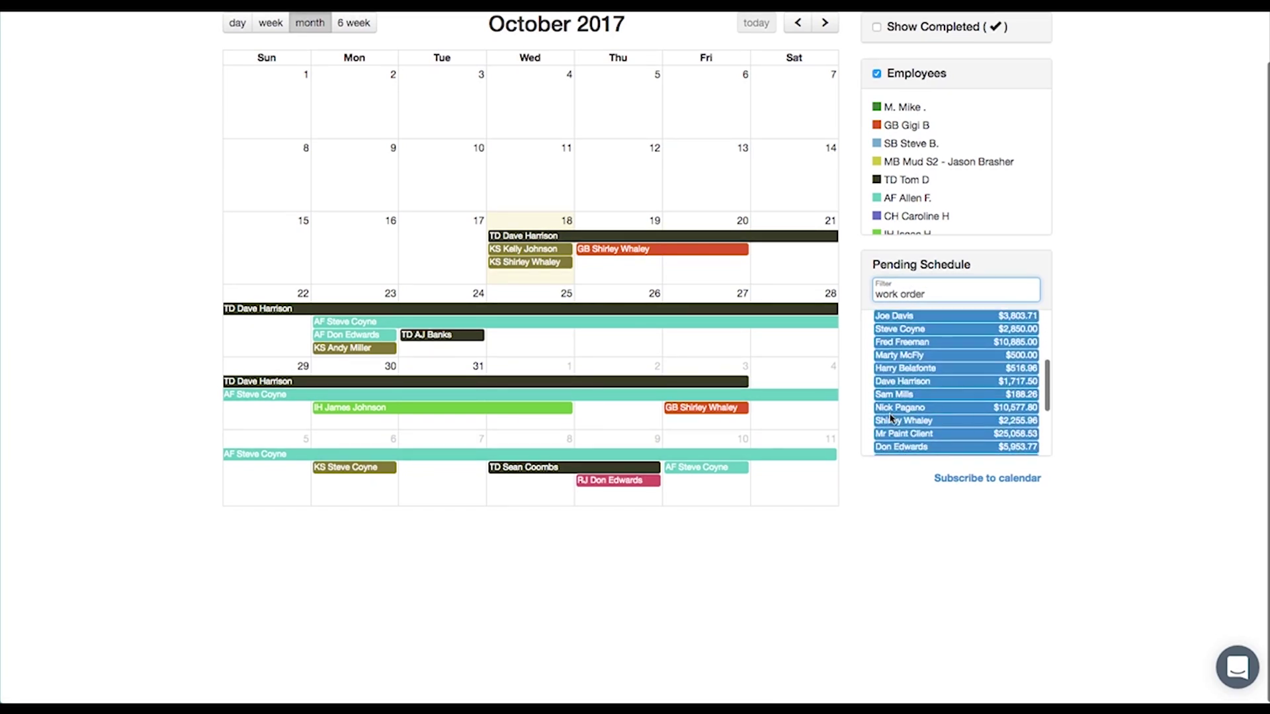
Step: Schedule the pending $10,577.80 work order on the November 2017 calendar from November 13 to November 24
left_click(825, 22)
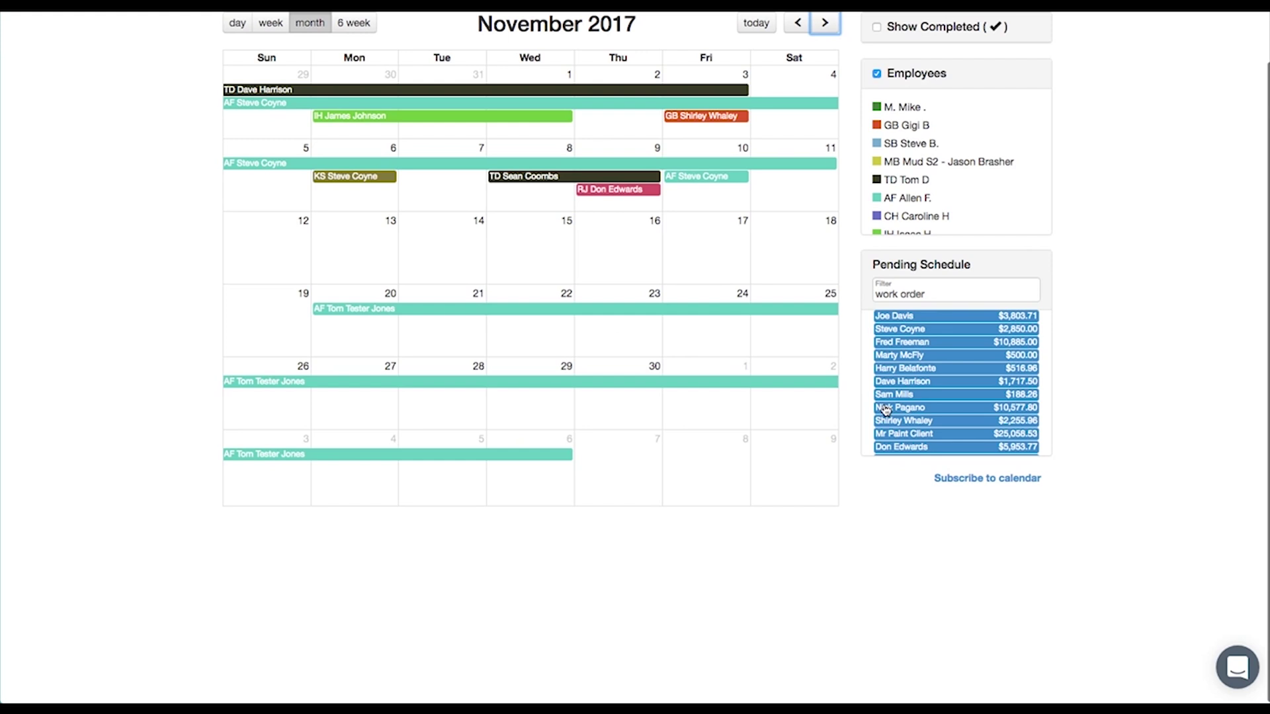
left_click_drag(885, 409, 352, 262)
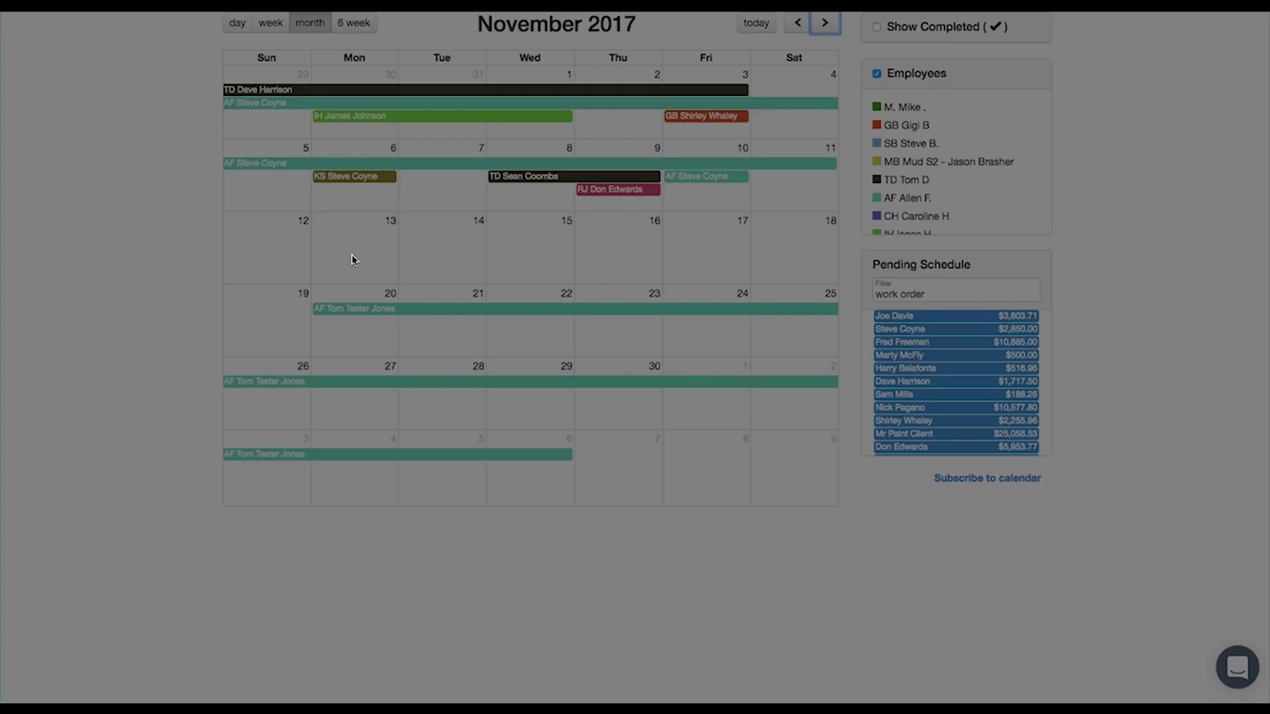
left_click(610, 288)
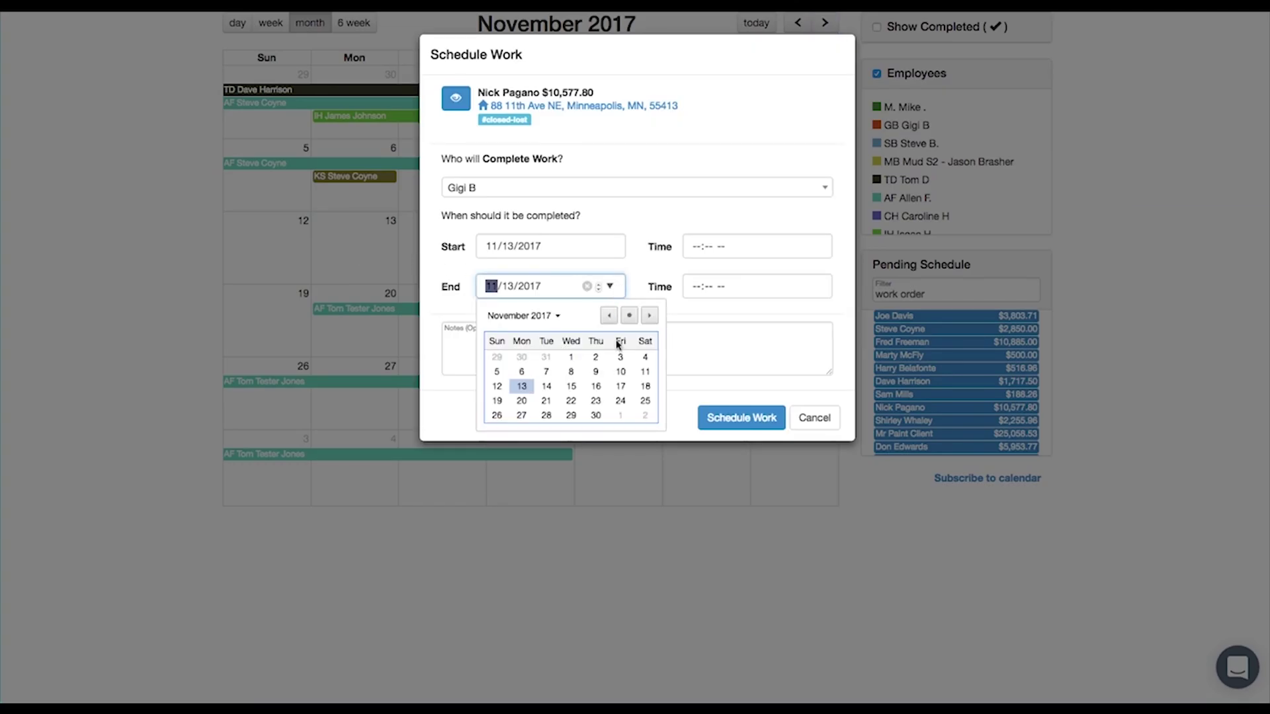
left_click(624, 402)
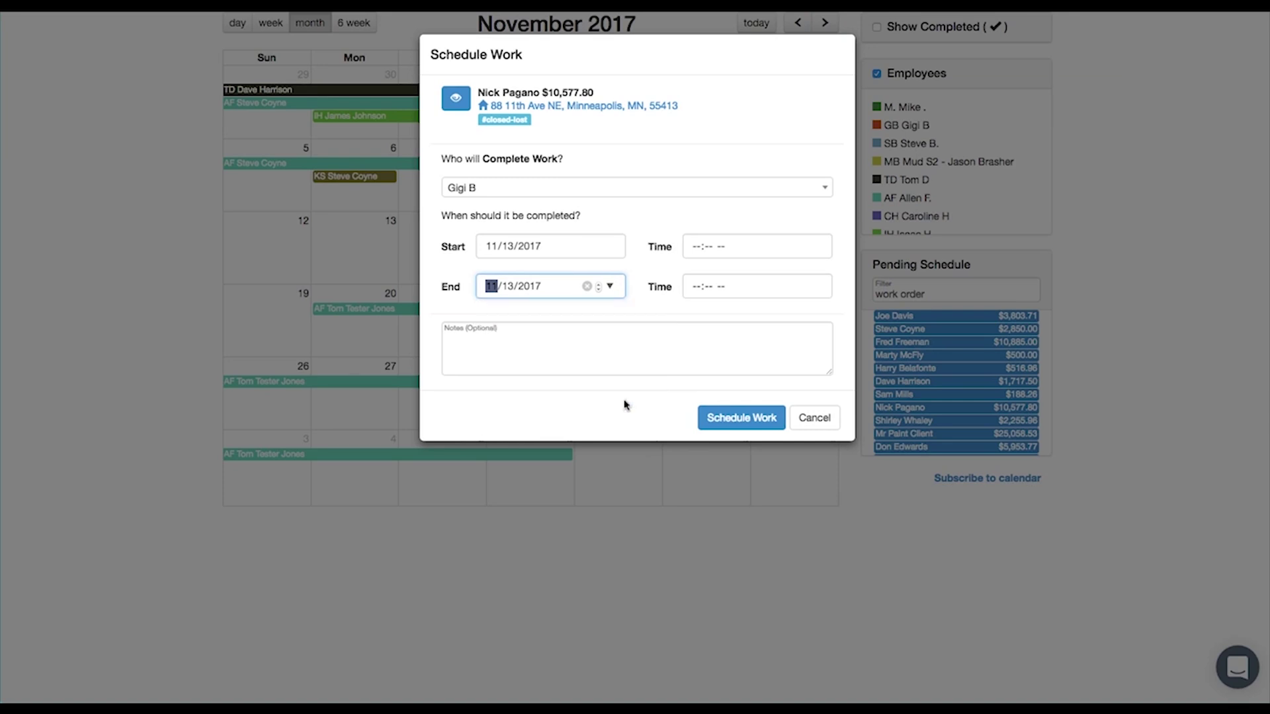
left_click(706, 417)
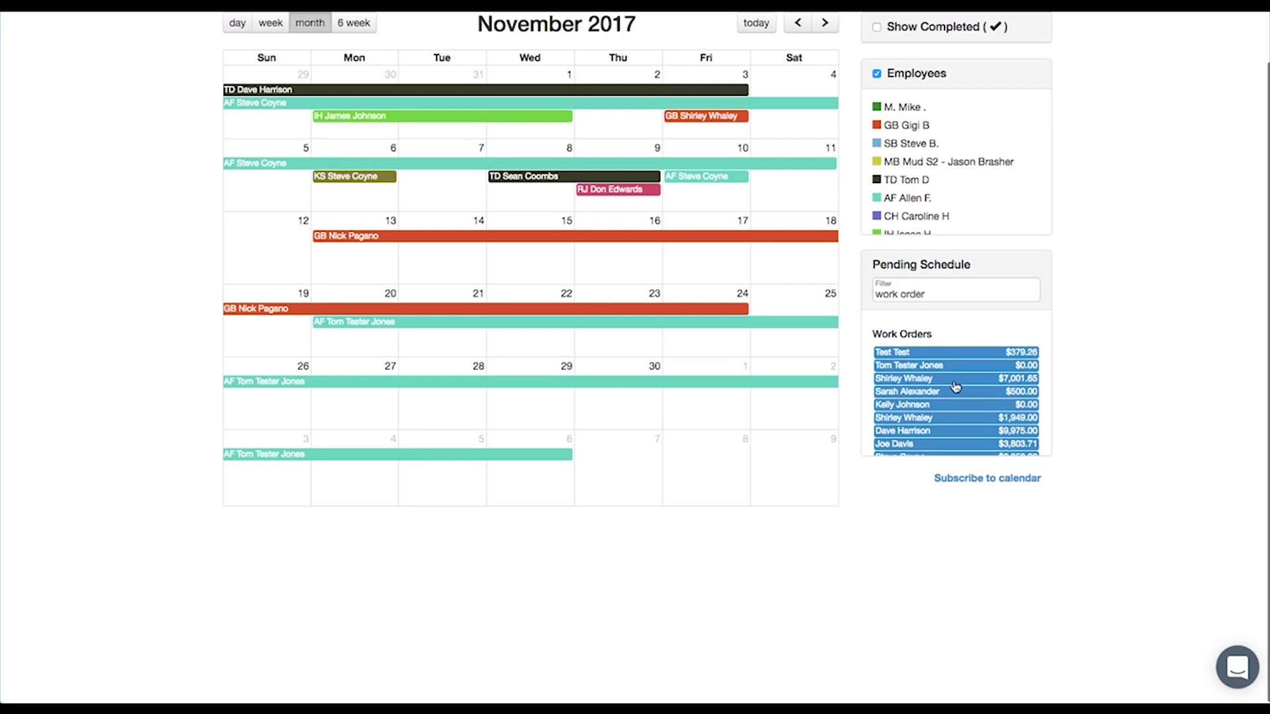
scroll(825, 453, "up", 2)
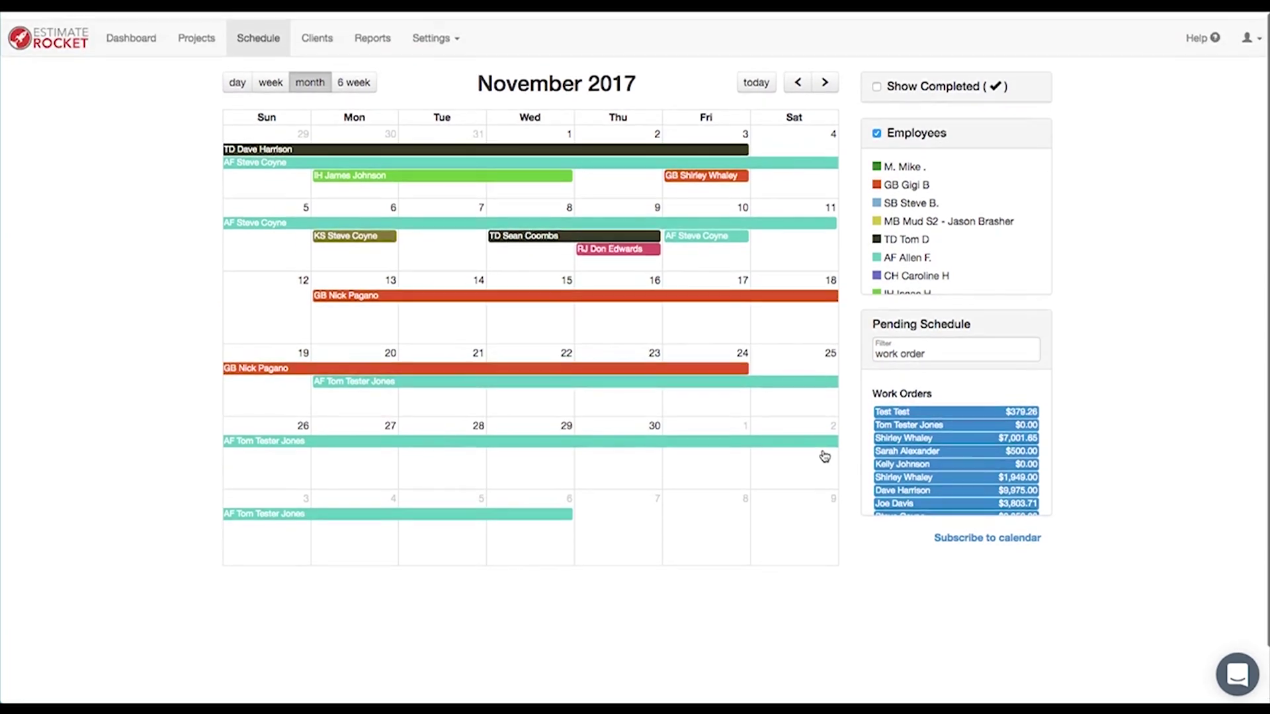
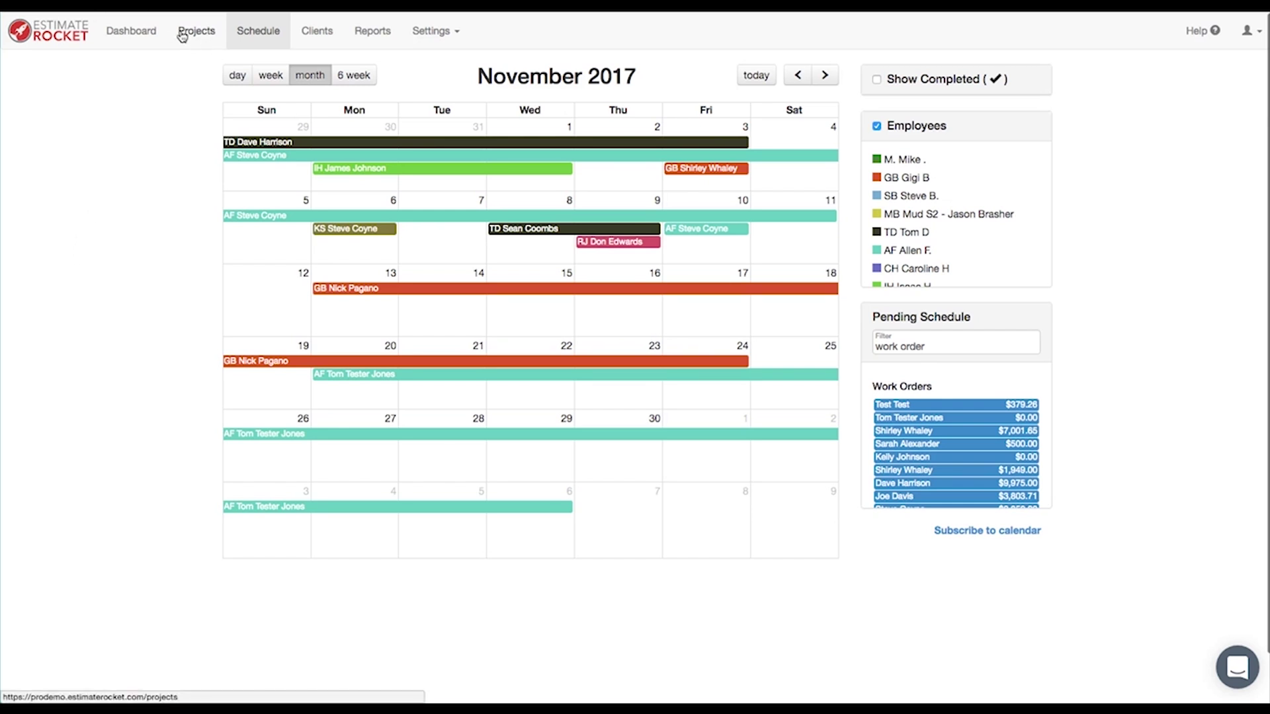
Step: Reassign the October 24 Complete Work task at Newburyport to October 18, 2017 from the dashboard's future tasks, keeping the same employee
left_click(133, 36)
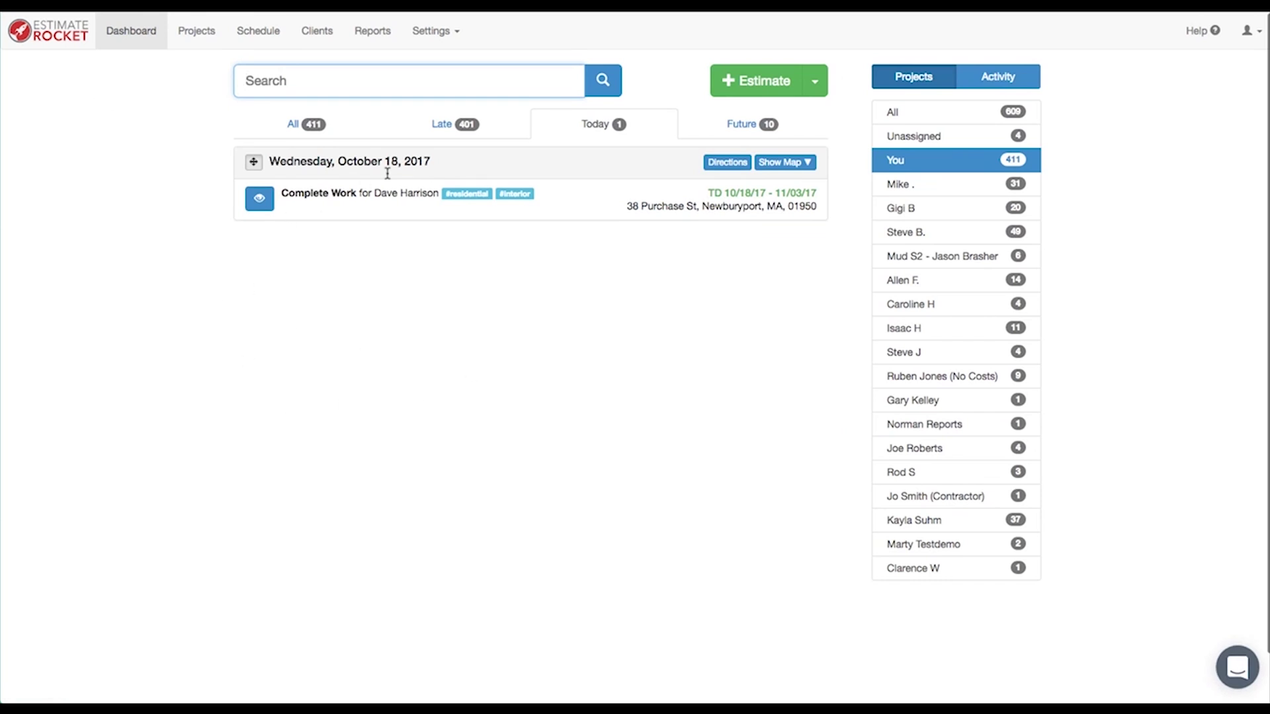
left_click(780, 134)
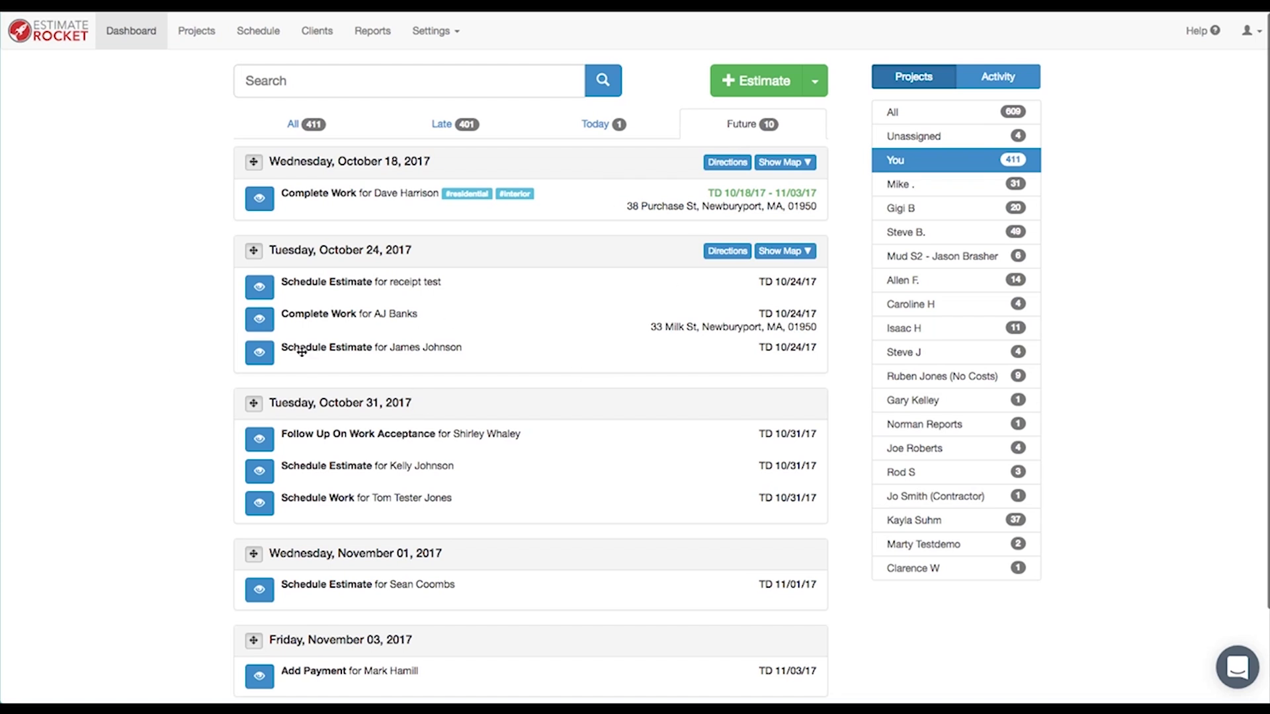
left_click_drag(257, 320, 328, 192)
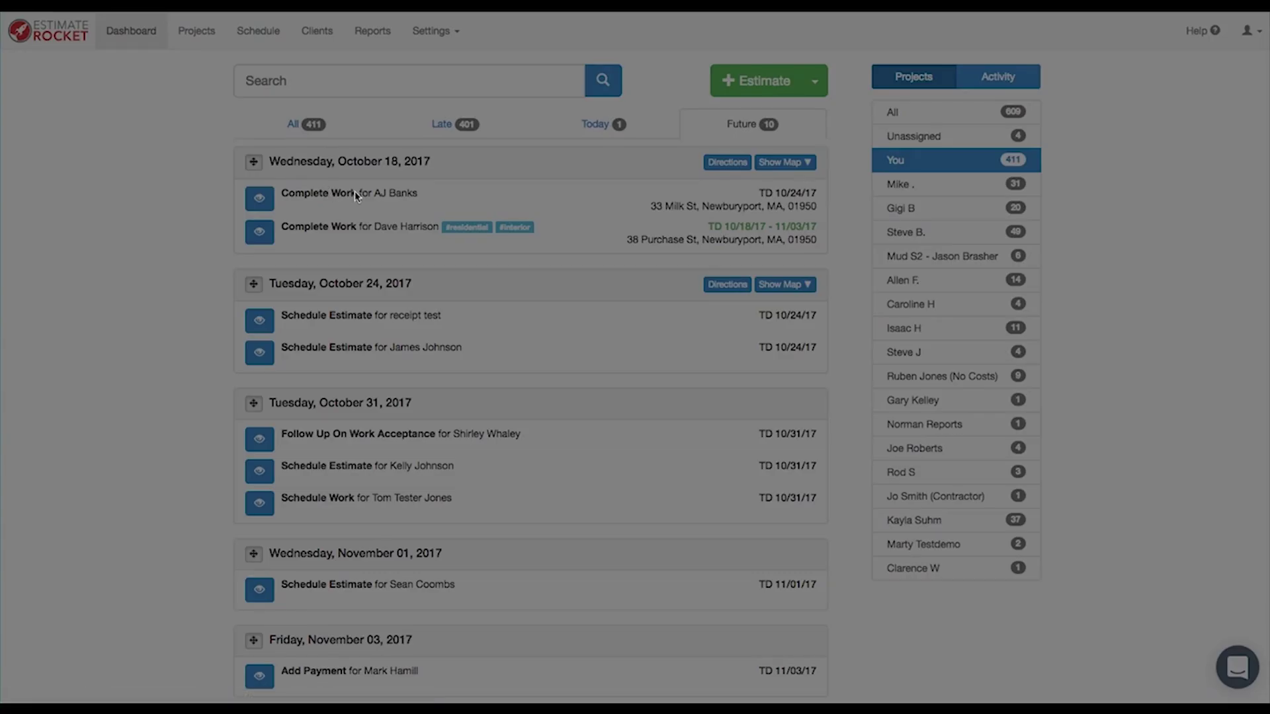
left_click(753, 404)
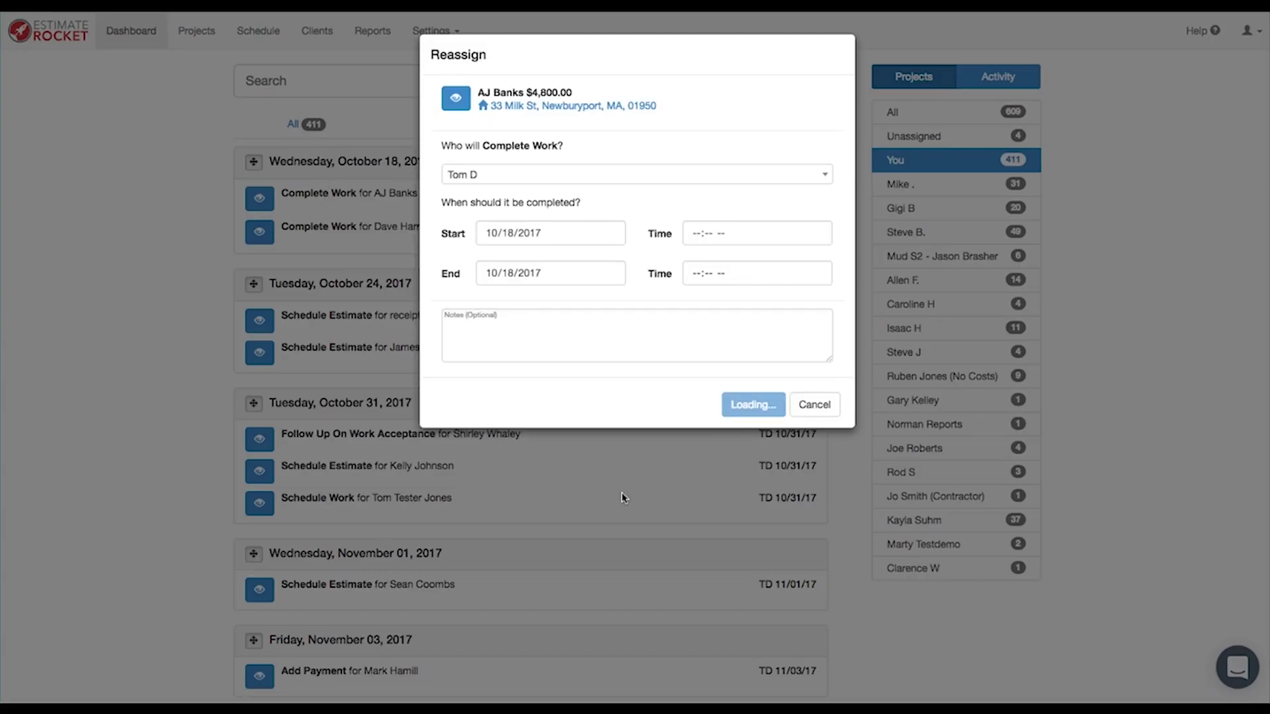
scroll(152, 435, "down", 2)
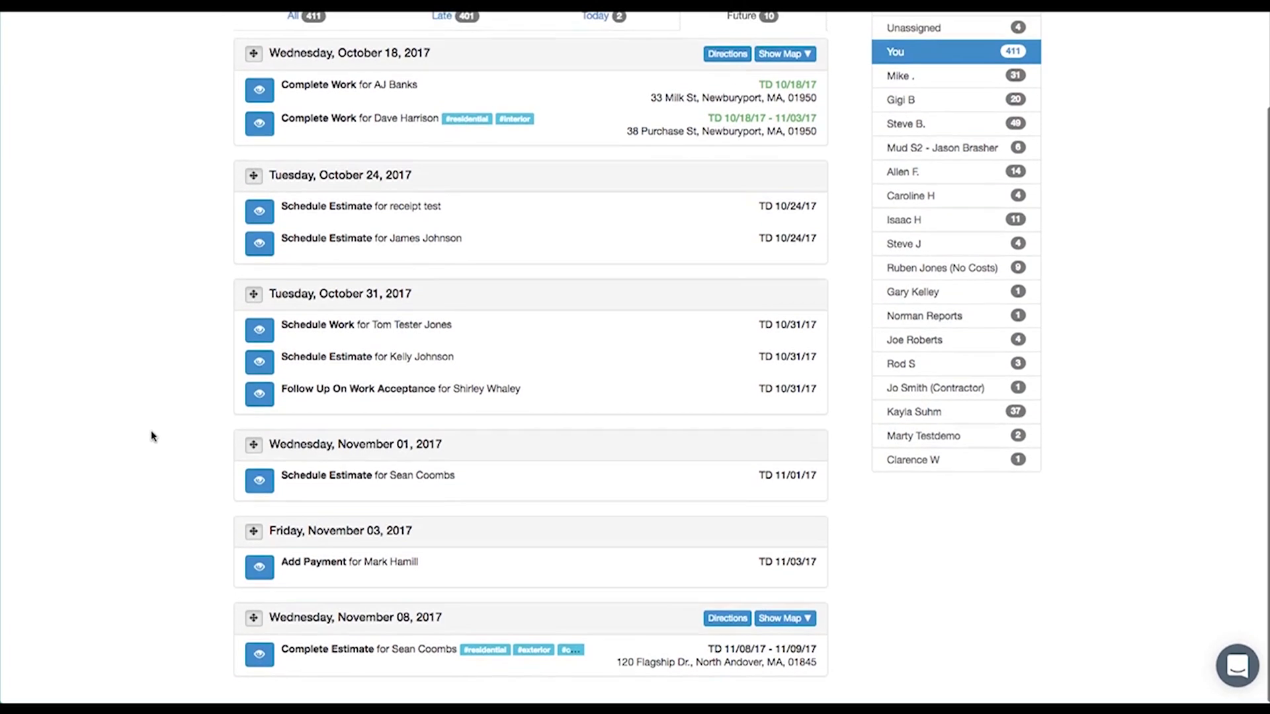
scroll(152, 435, "up", 2)
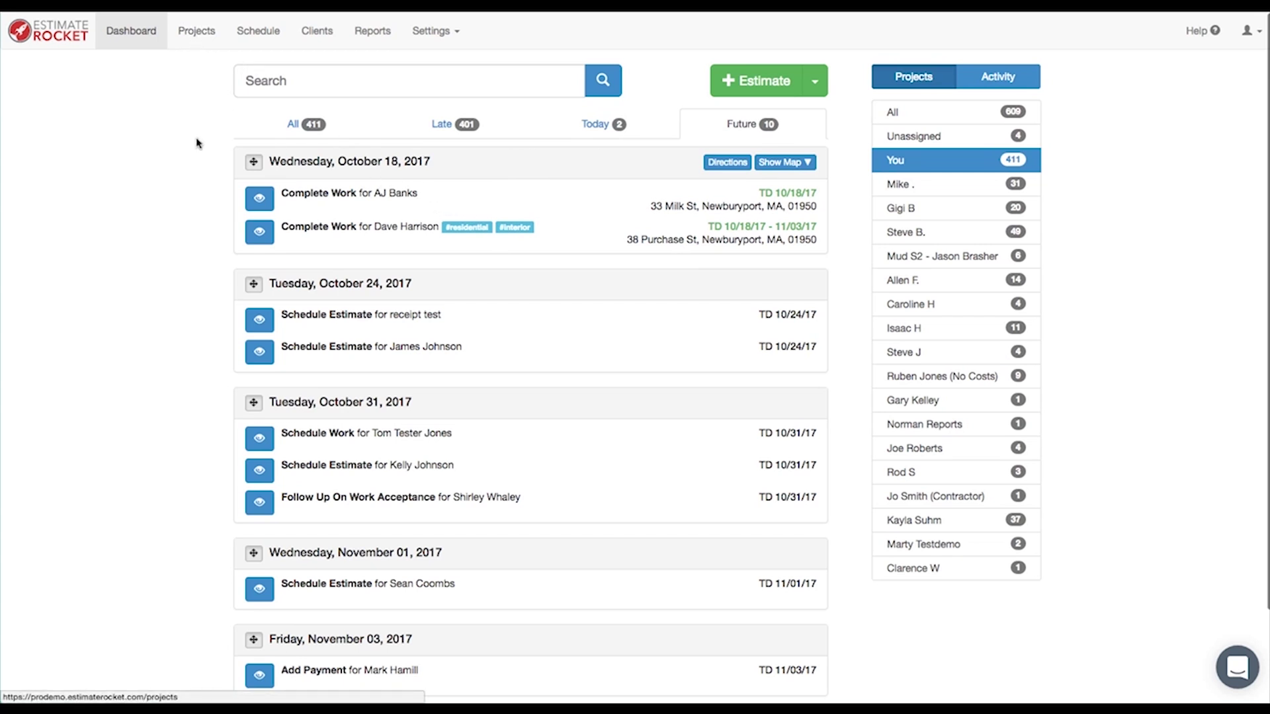
Step: Map the October 18 jobs, identify both pins, and request directions for that day's stops
left_click(783, 166)
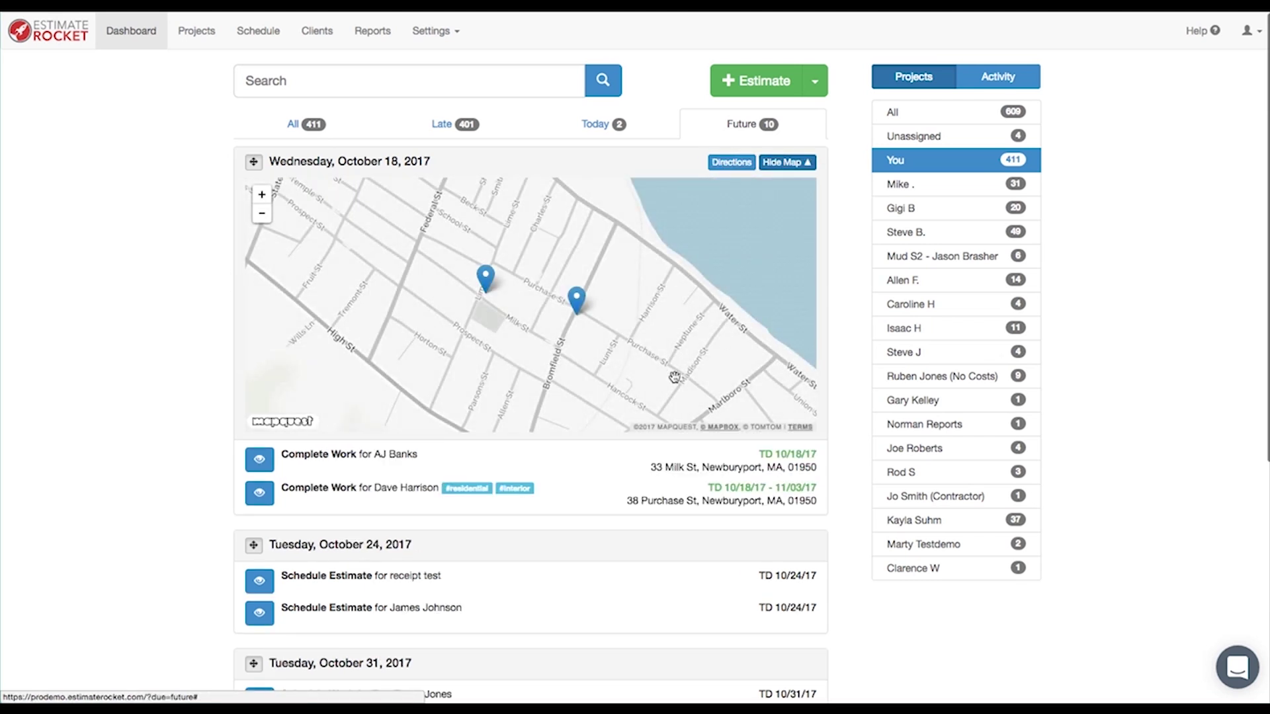
left_click(577, 302)
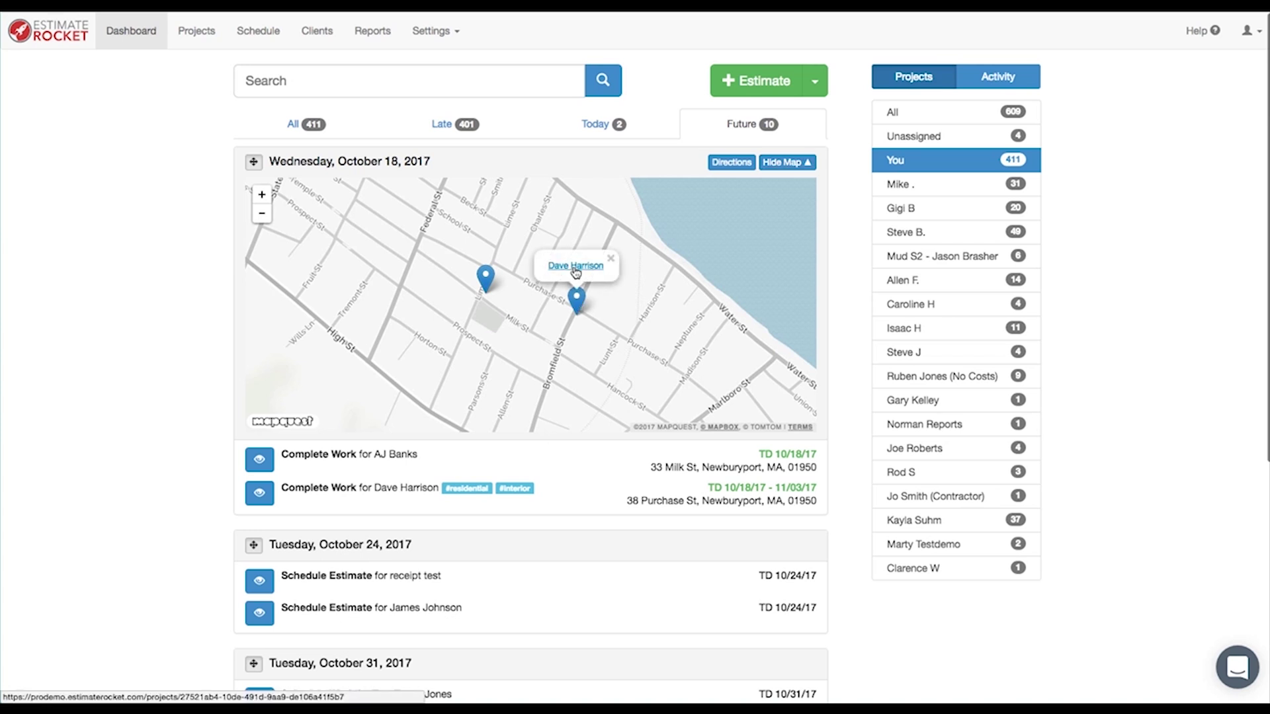
left_click(640, 278)
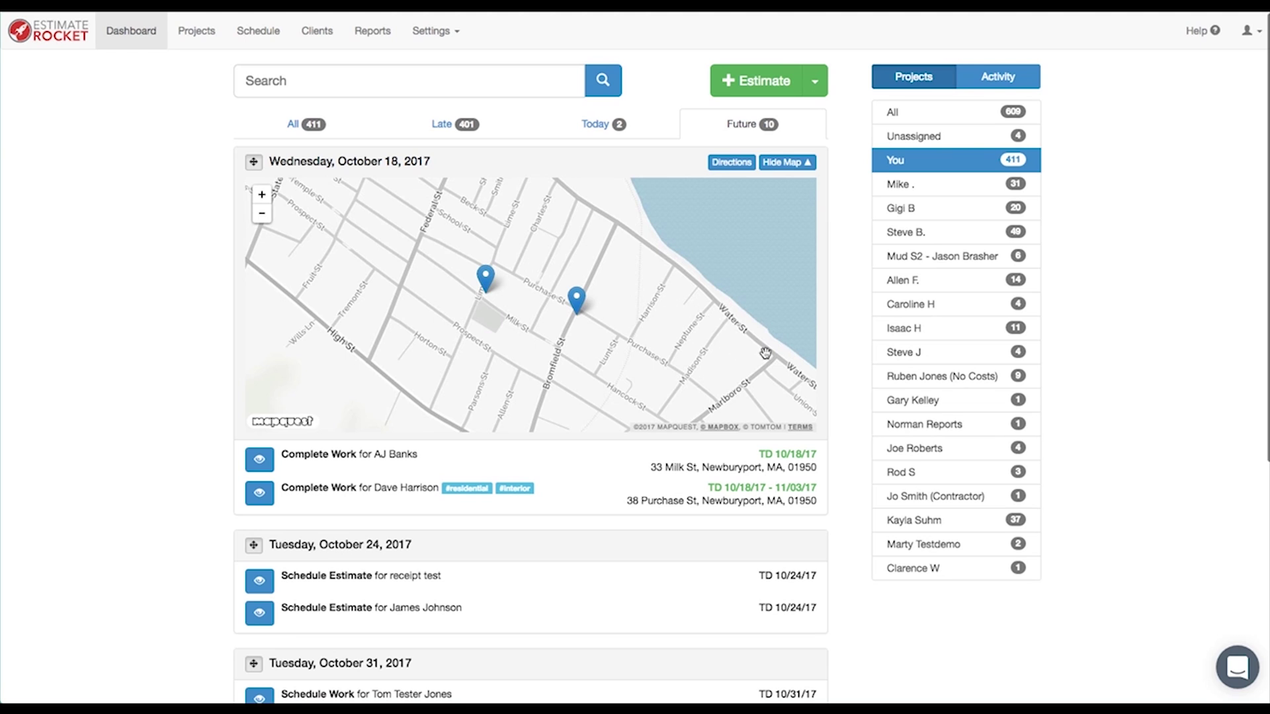
left_click(486, 280)
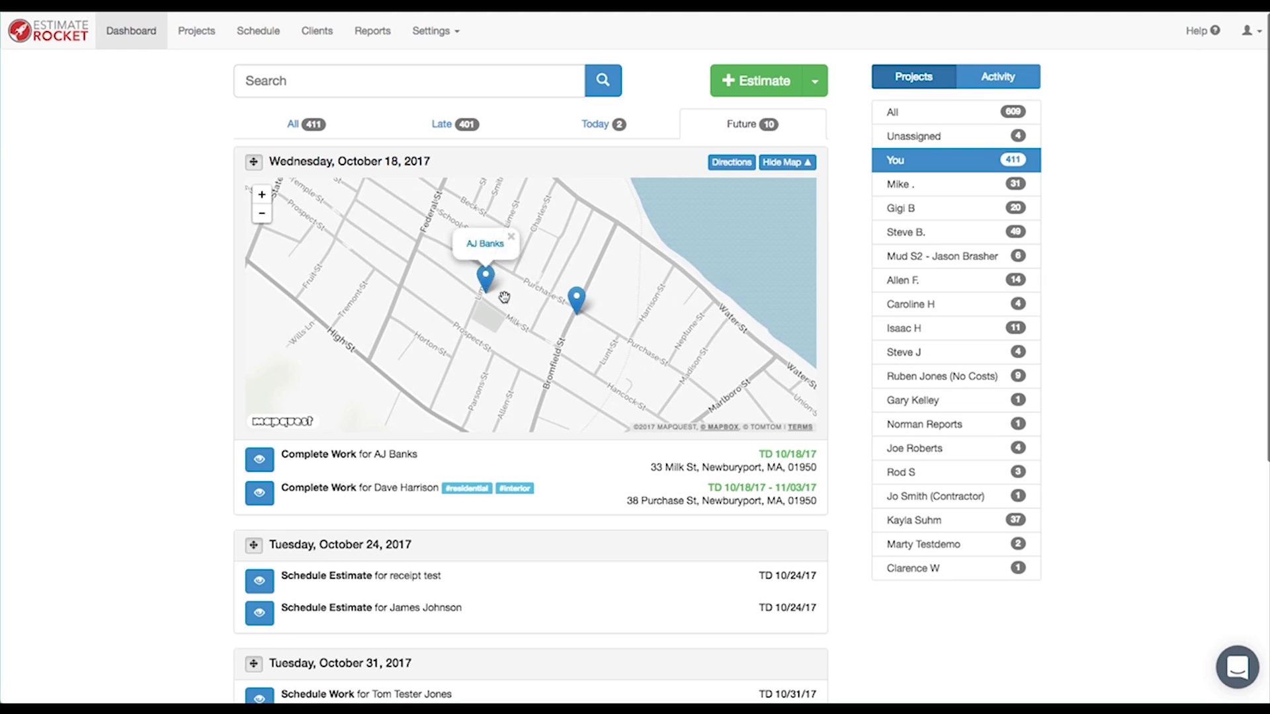
left_click(504, 297)
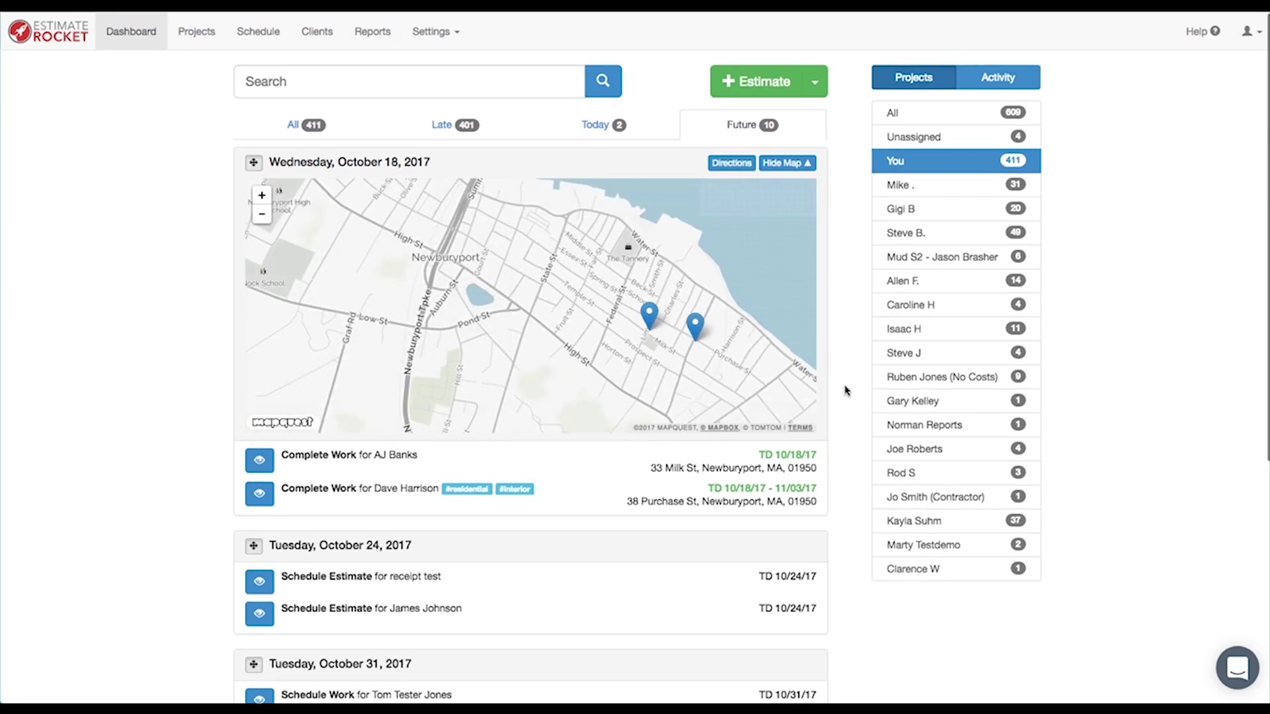
left_click(732, 164)
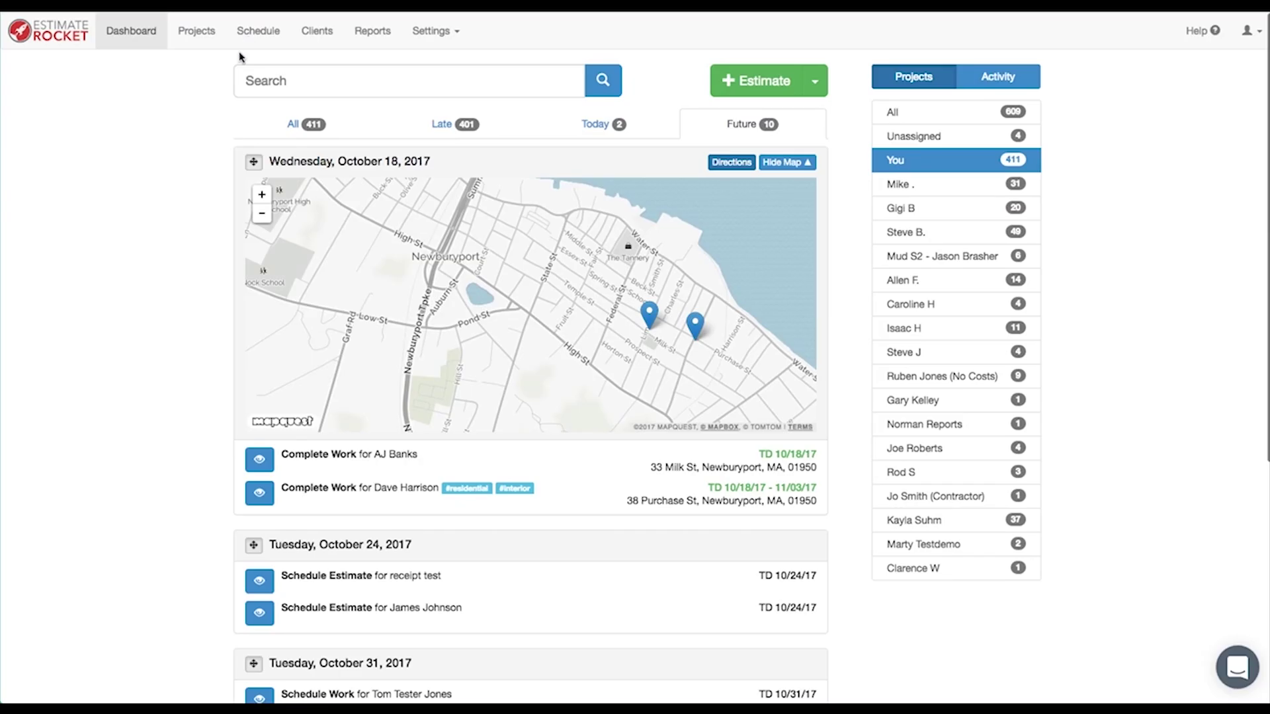
Step: View all active projects on a map, and map only the estimates with Pending Schedule status
left_click(196, 36)
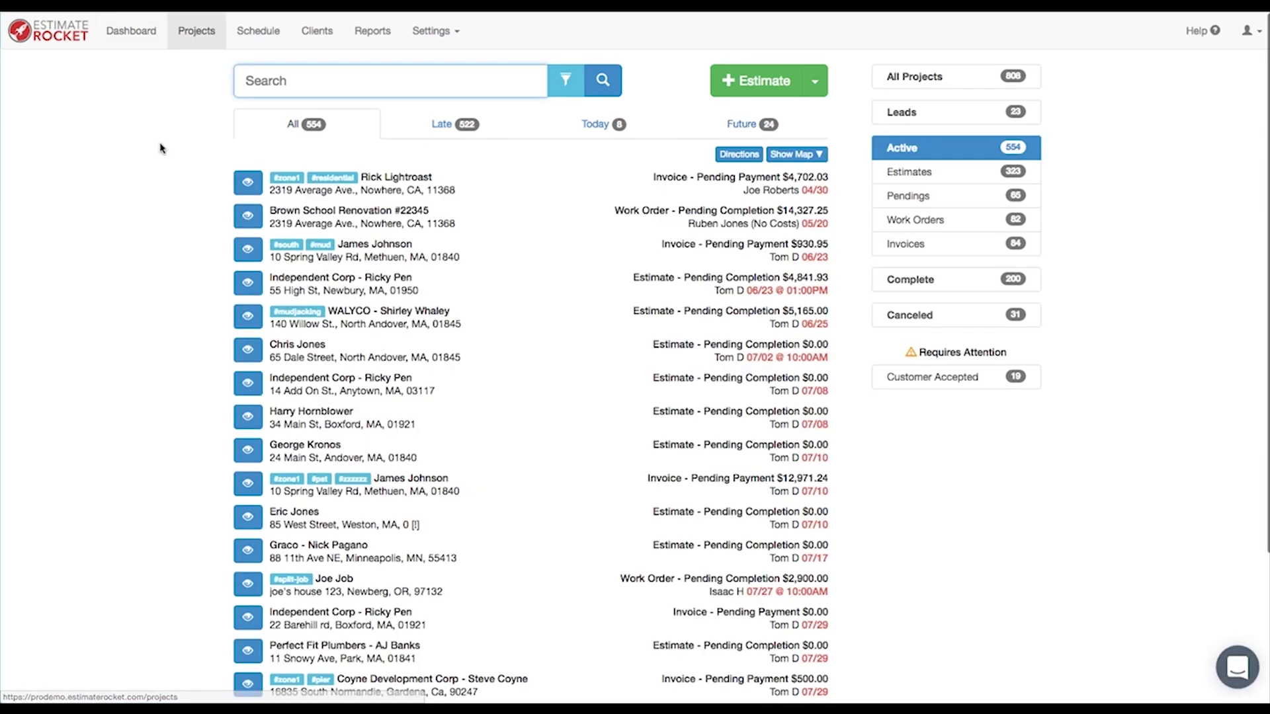
left_click(796, 159)
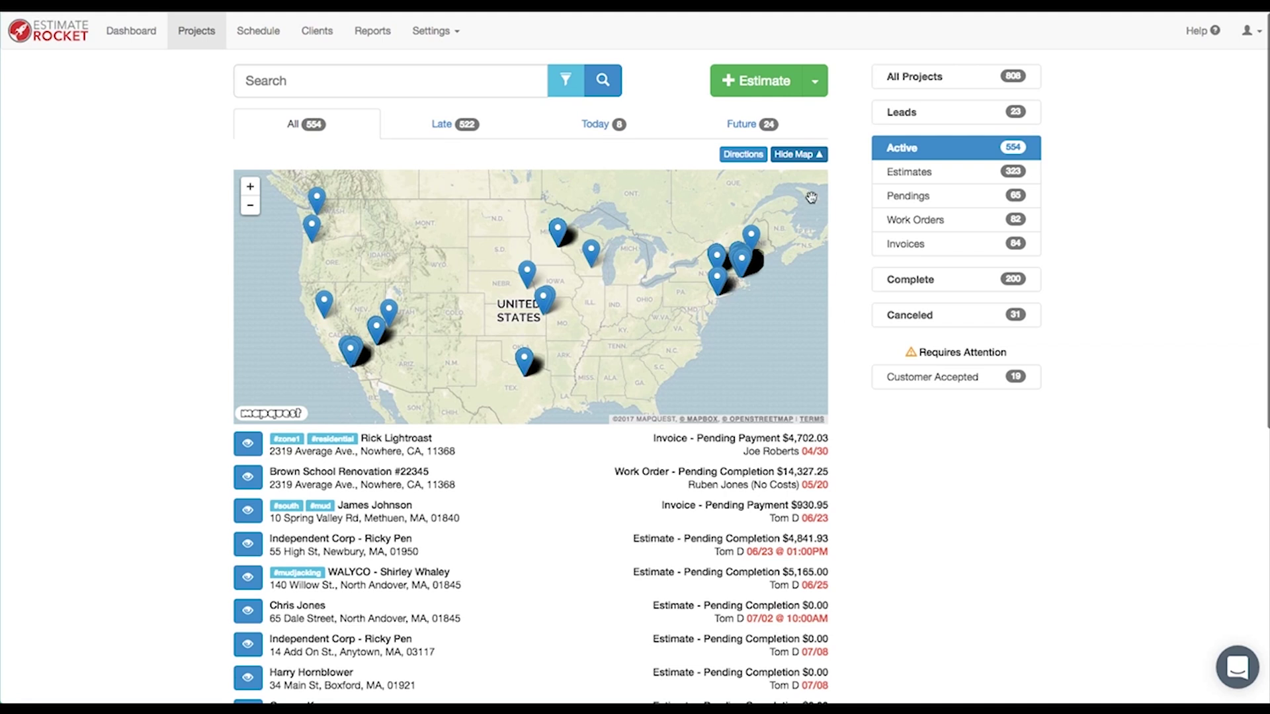
left_click(796, 156)
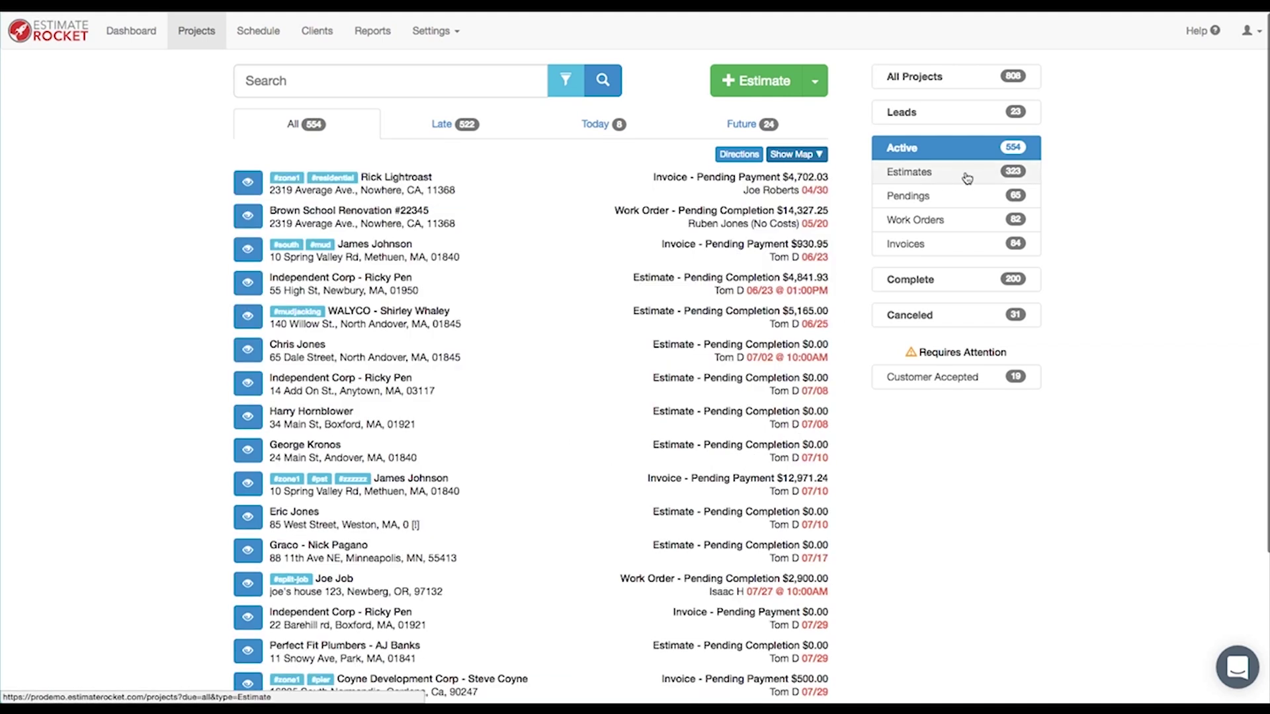
left_click(968, 177)
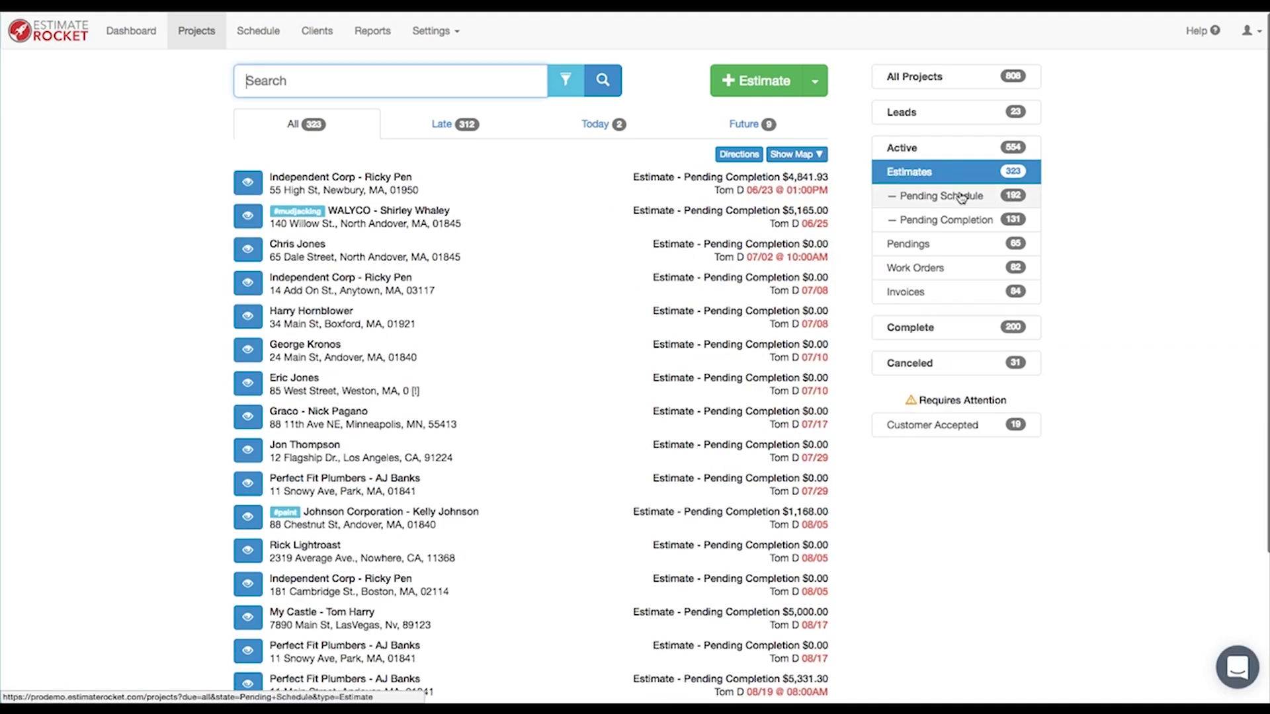
left_click(963, 200)
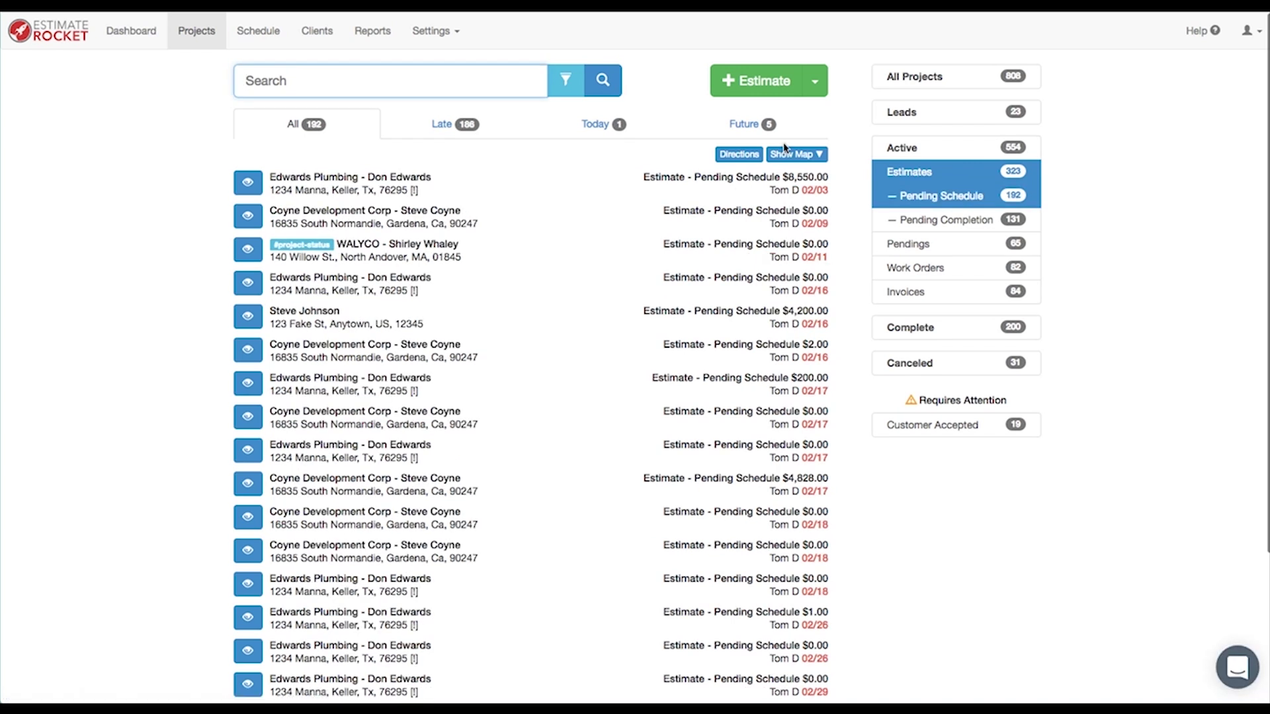
left_click(793, 156)
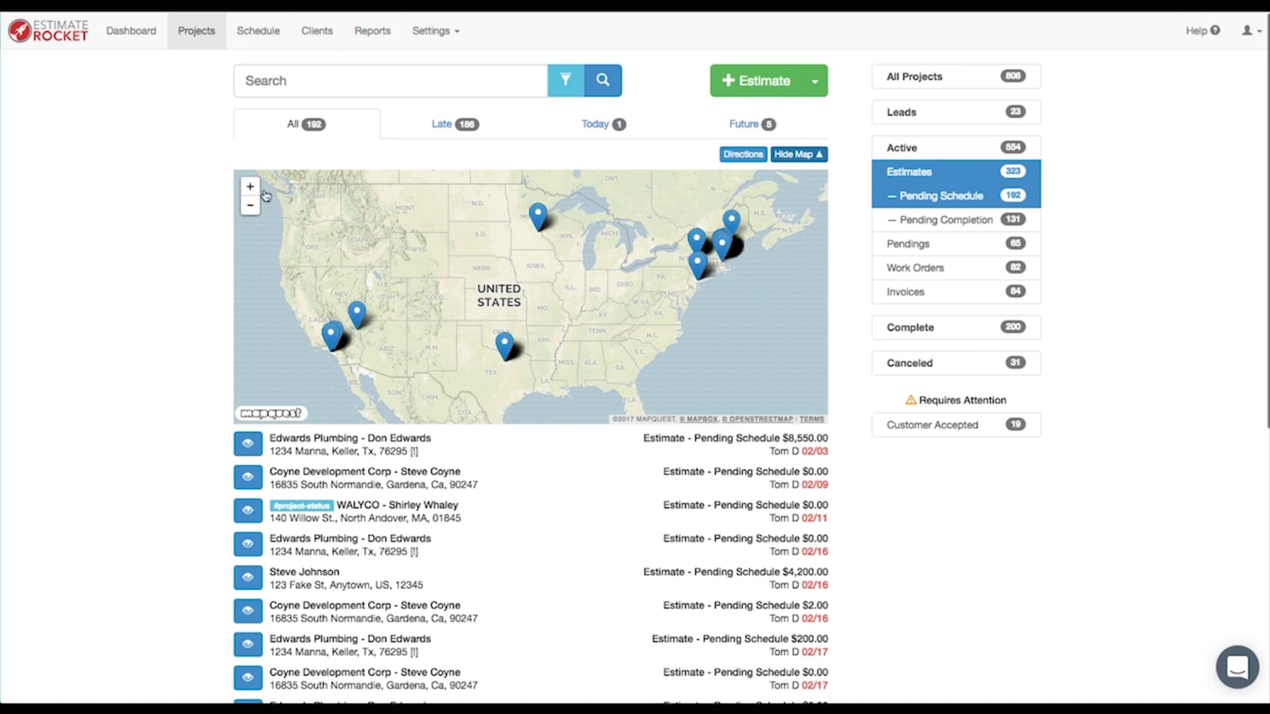
Step: Search the pending-schedule estimates for "Boston" and examine the matching jobs on the map around the city
left_click(264, 80)
type("MA")
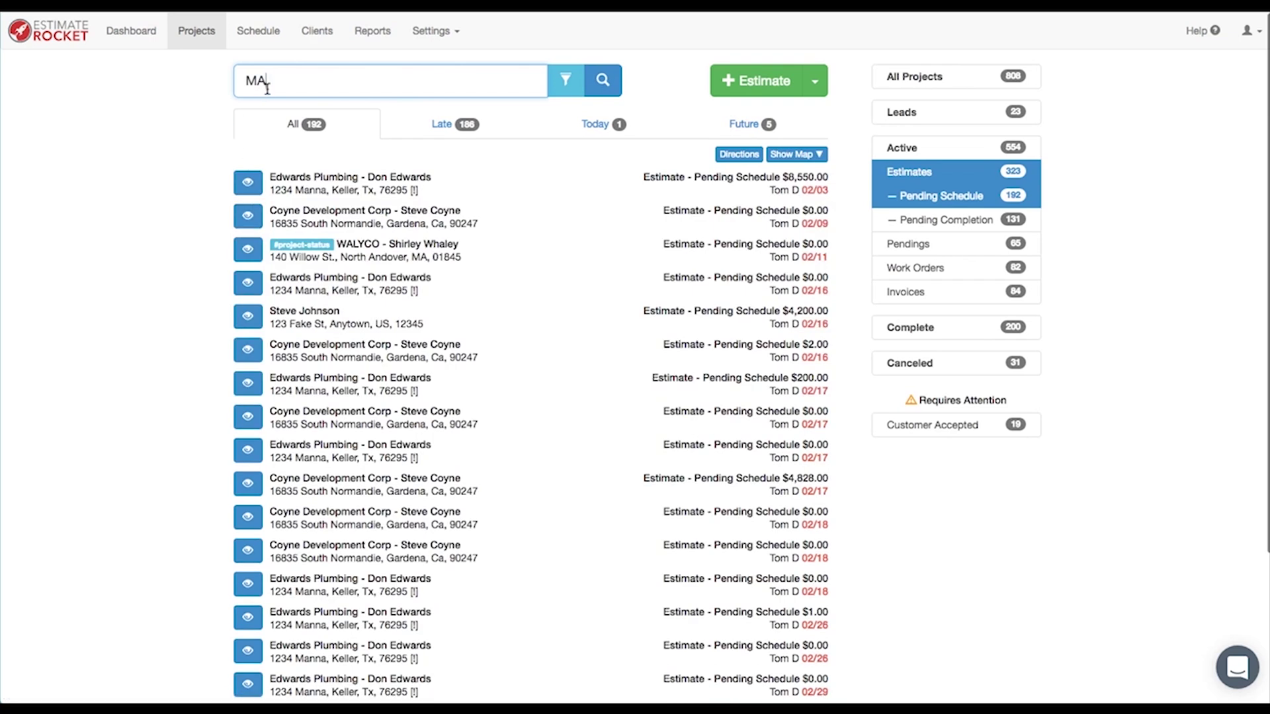
key("BackSpace")
key("BackSpace")
type("Boston")
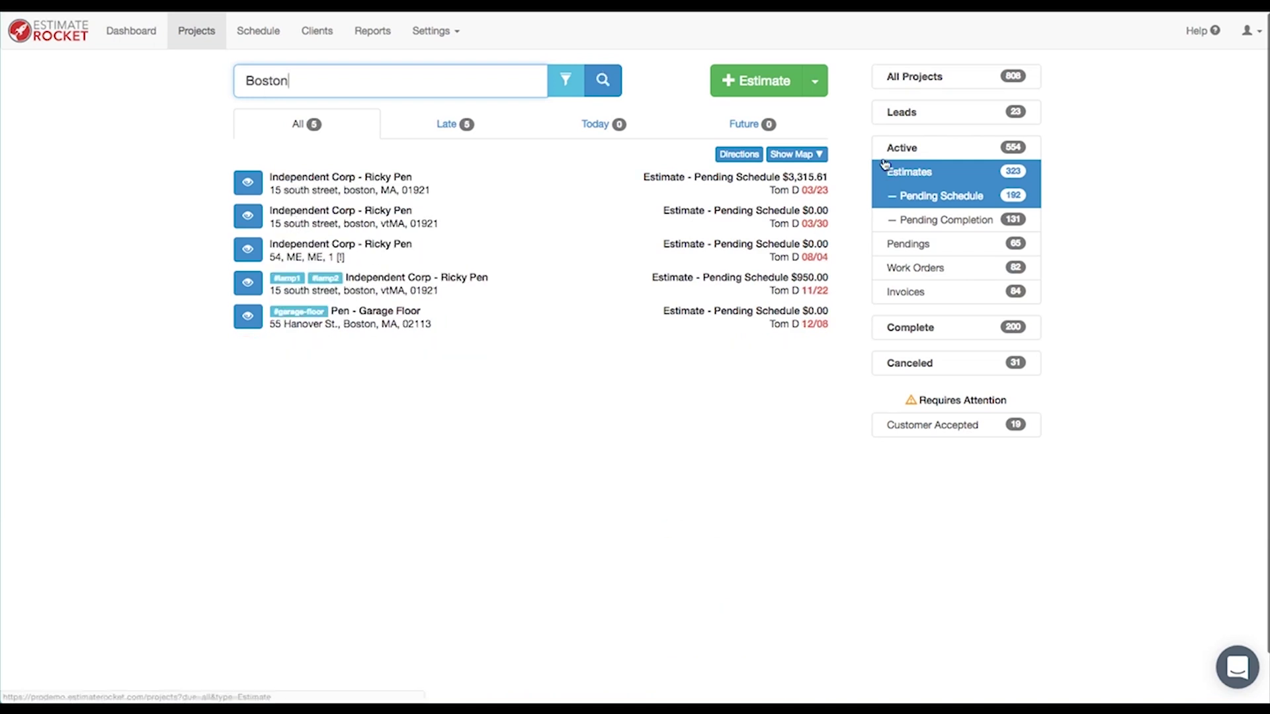
left_click(800, 154)
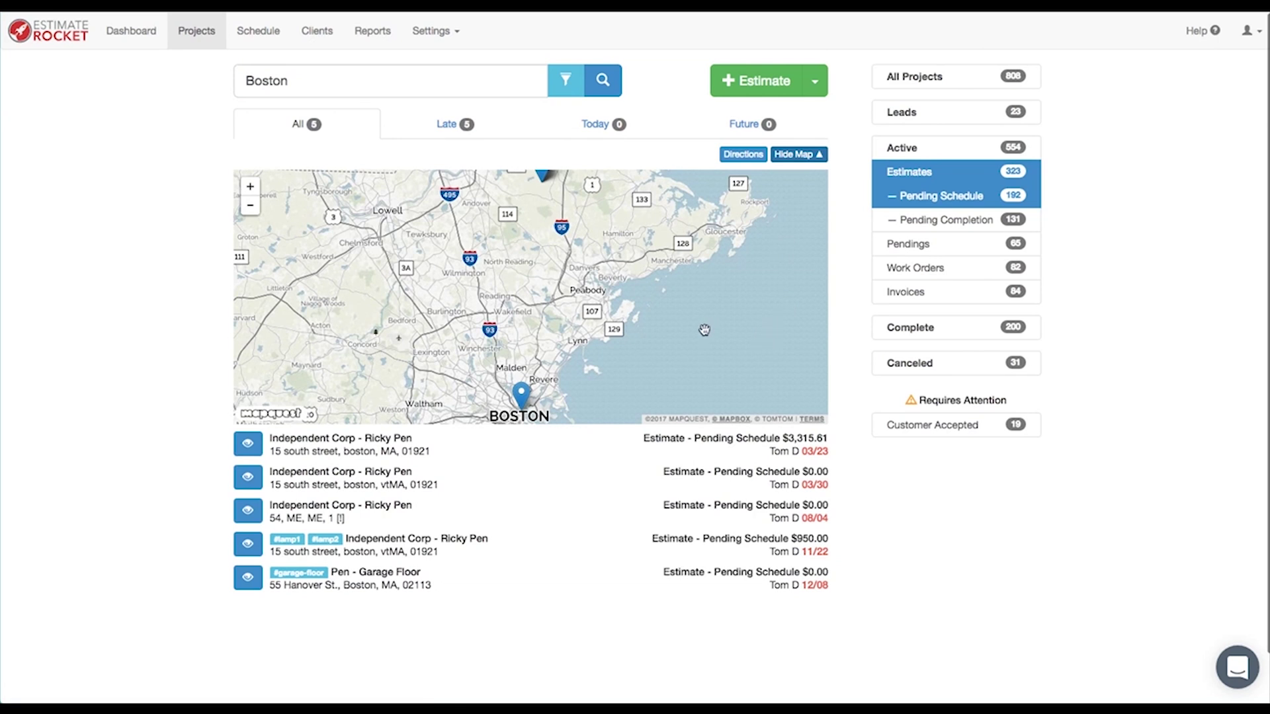
left_click_drag(633, 332, 665, 222)
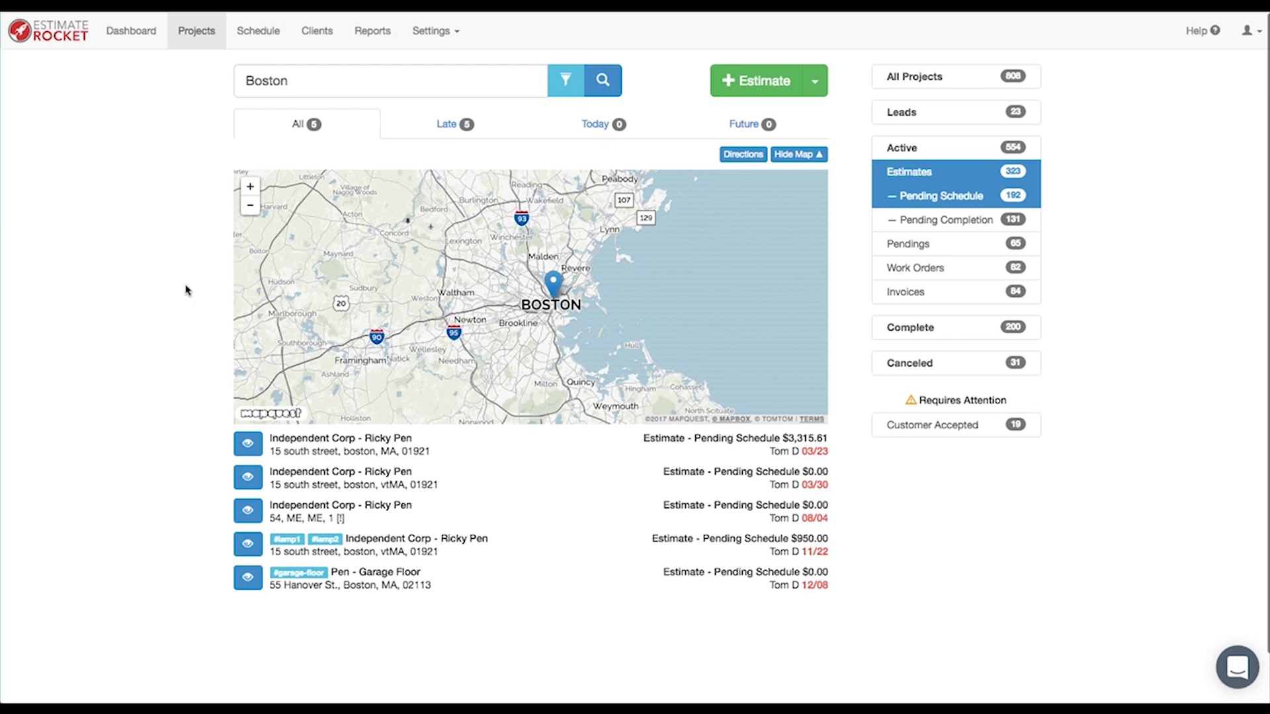
Step: Visit the reports summary, return to the active projects, search them for "boxford" and look through the matches
left_click(382, 33)
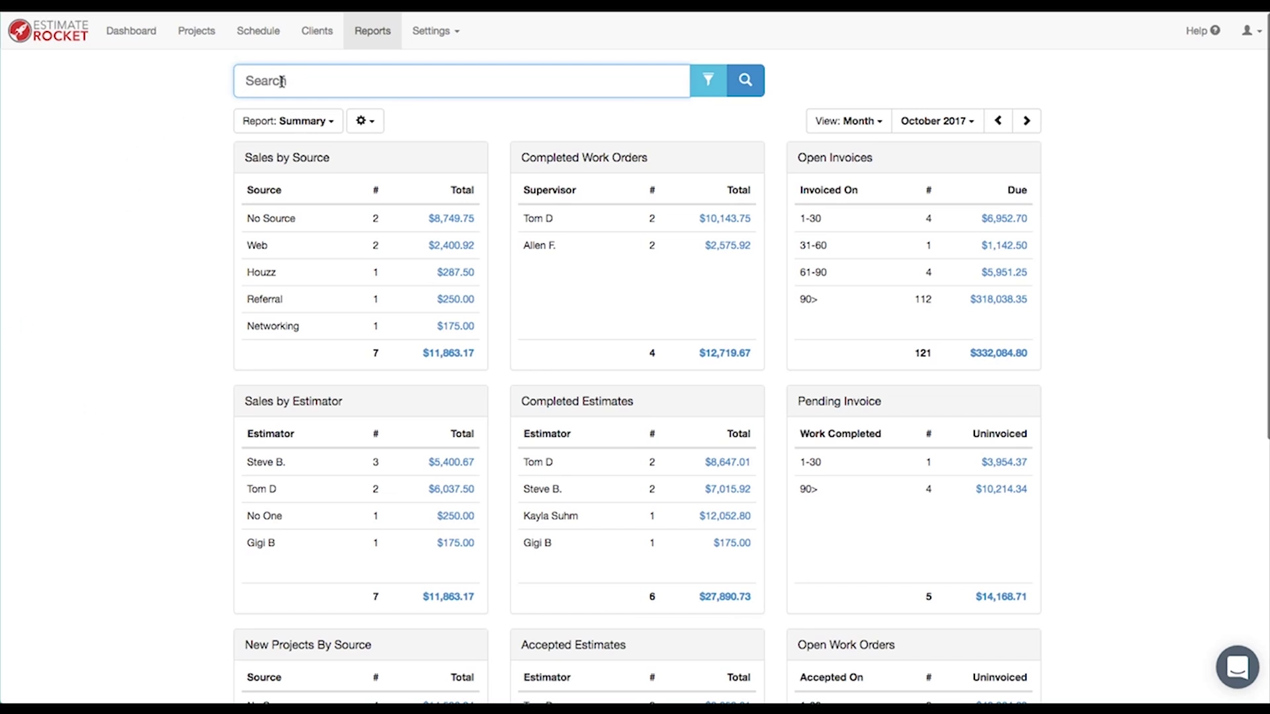
left_click(203, 35)
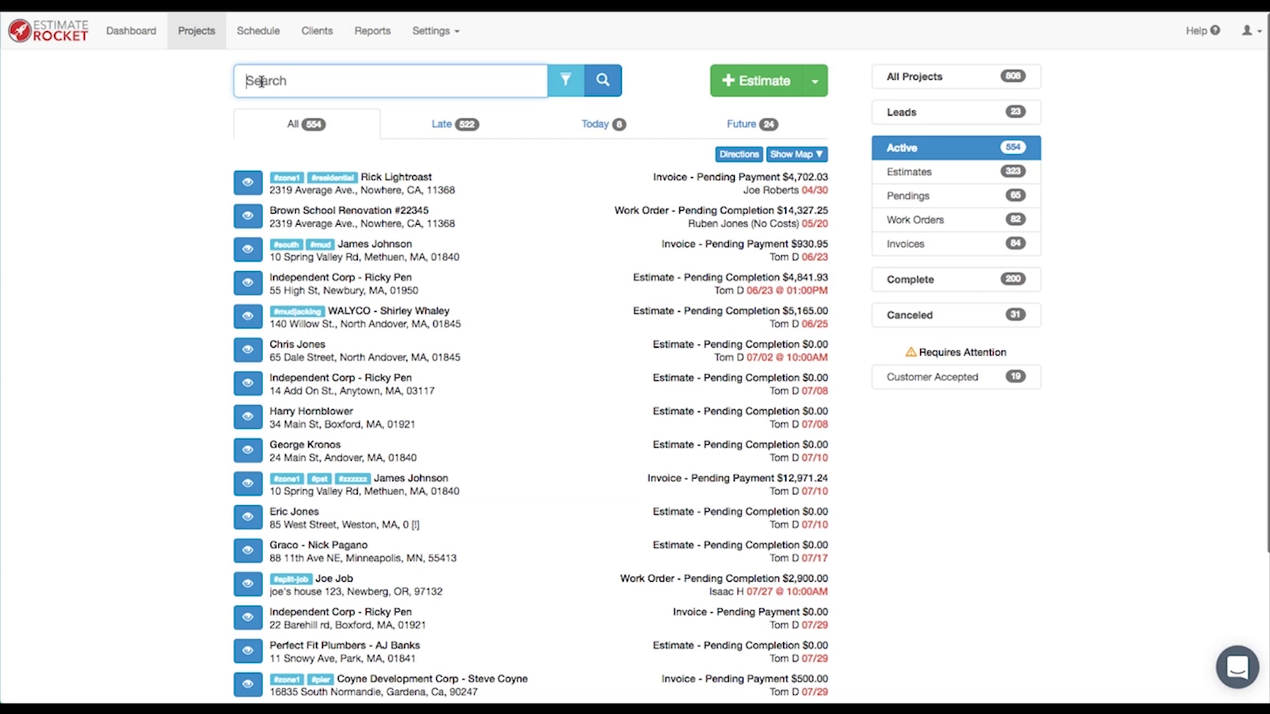
type("boxford")
key("Return")
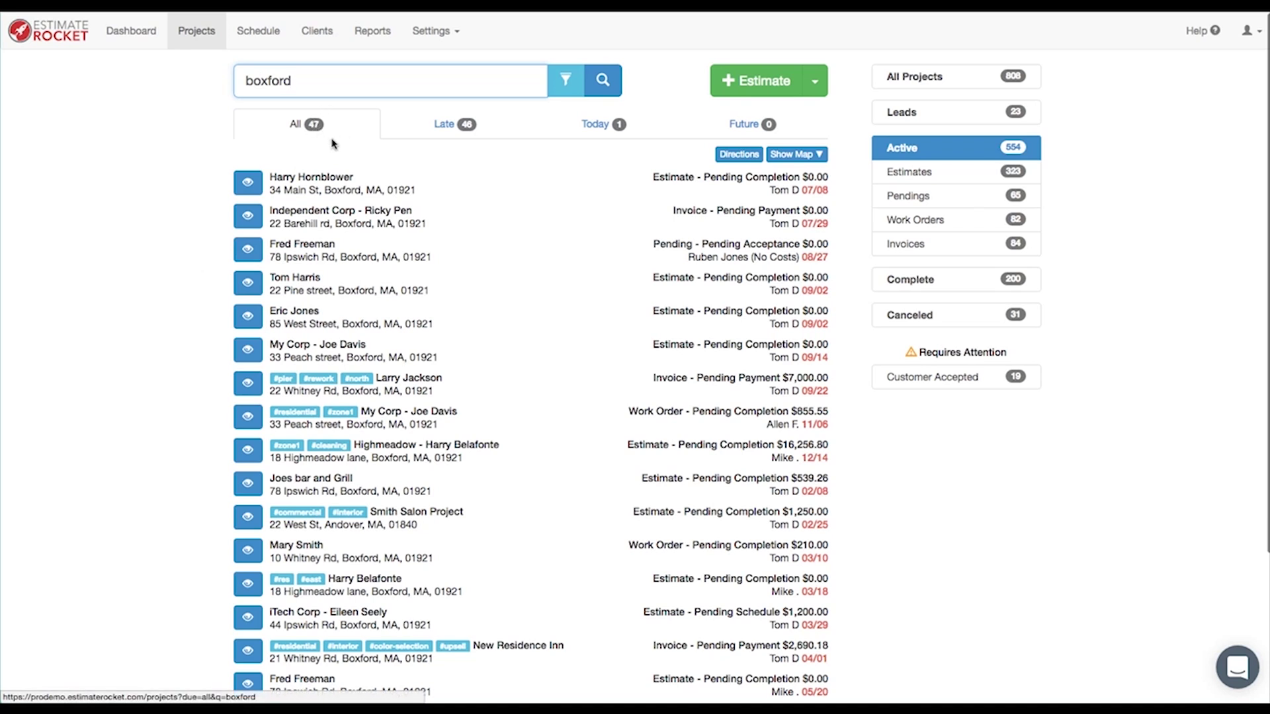
scroll(454, 438, "down", 3)
scroll(509, 587, "down", 2)
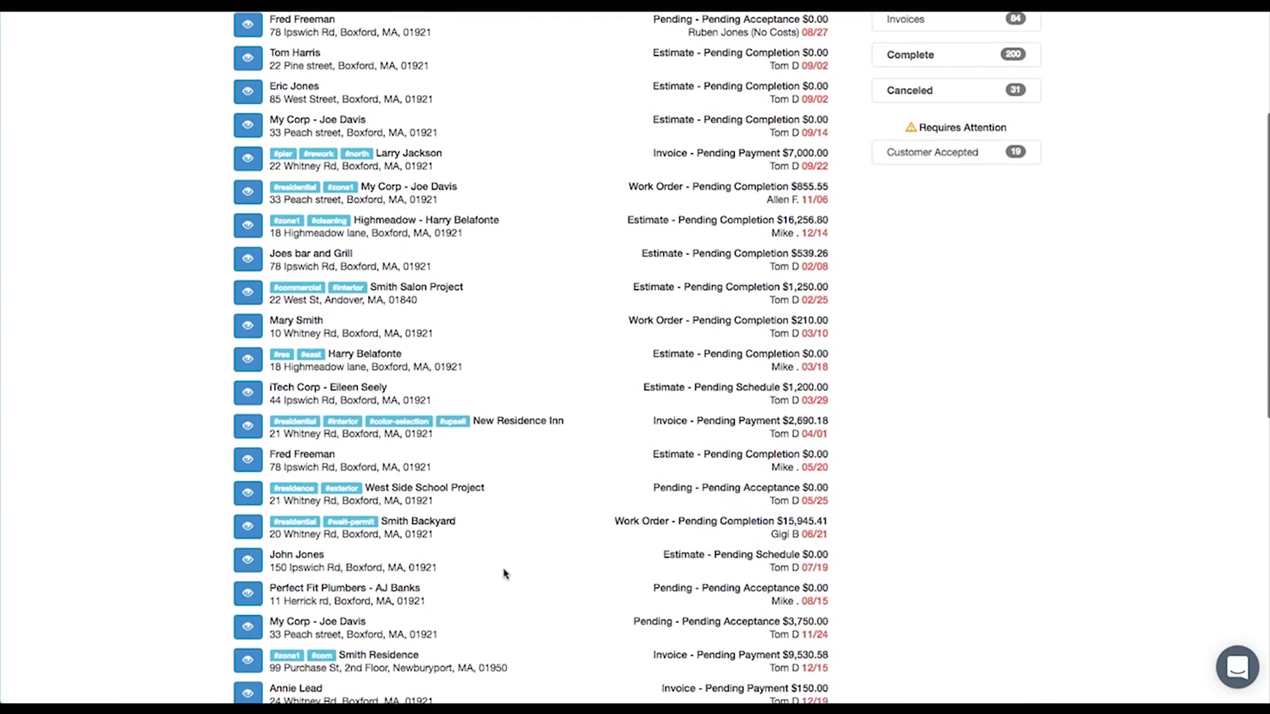
scroll(505, 575, "up", 5)
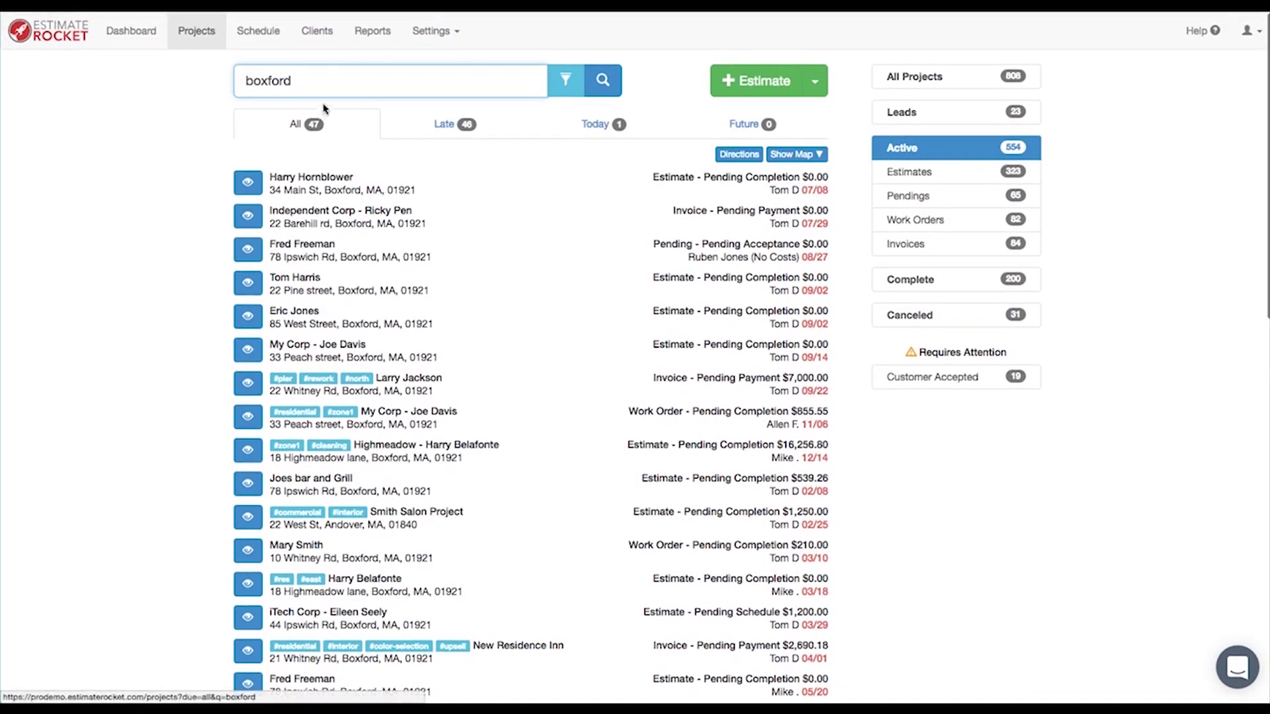
Step: Narrow the project search to "boxford 5775" and replace it with a search for "peach"
left_click(316, 80)
type("55")
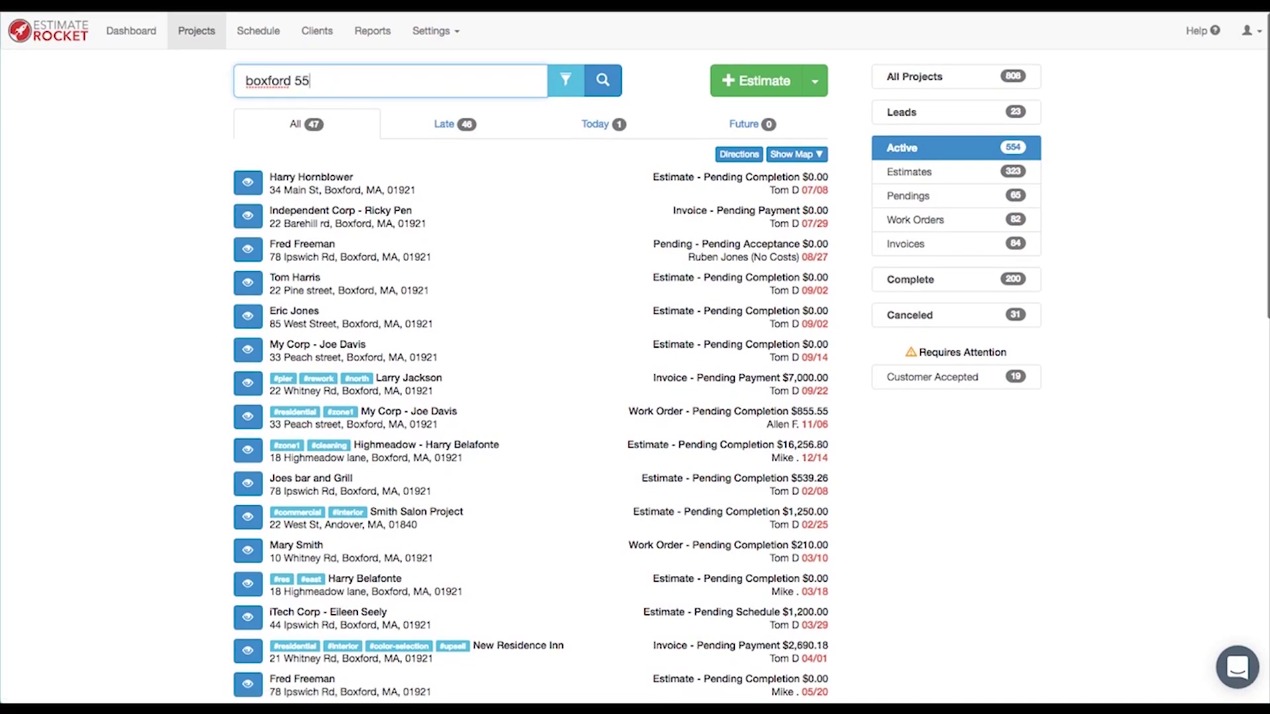
key("BackSpace")
type("775")
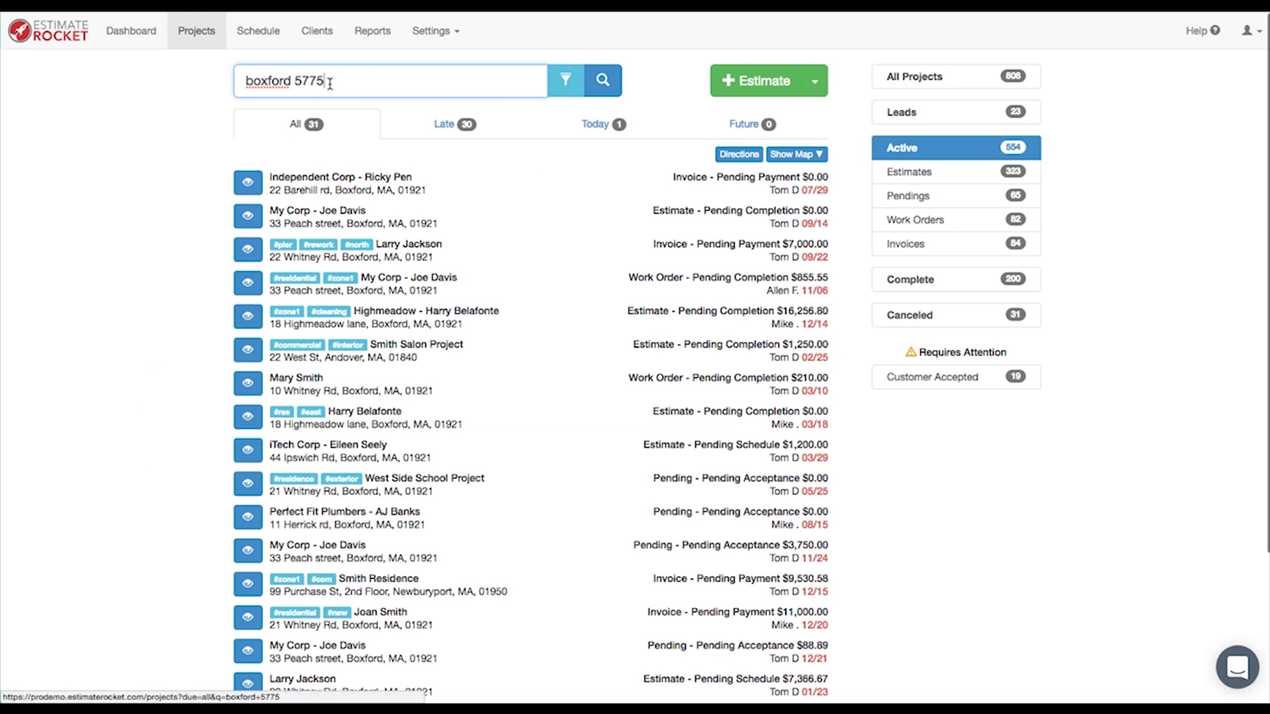
left_click_drag(328, 81, 169, 80)
type("peach")
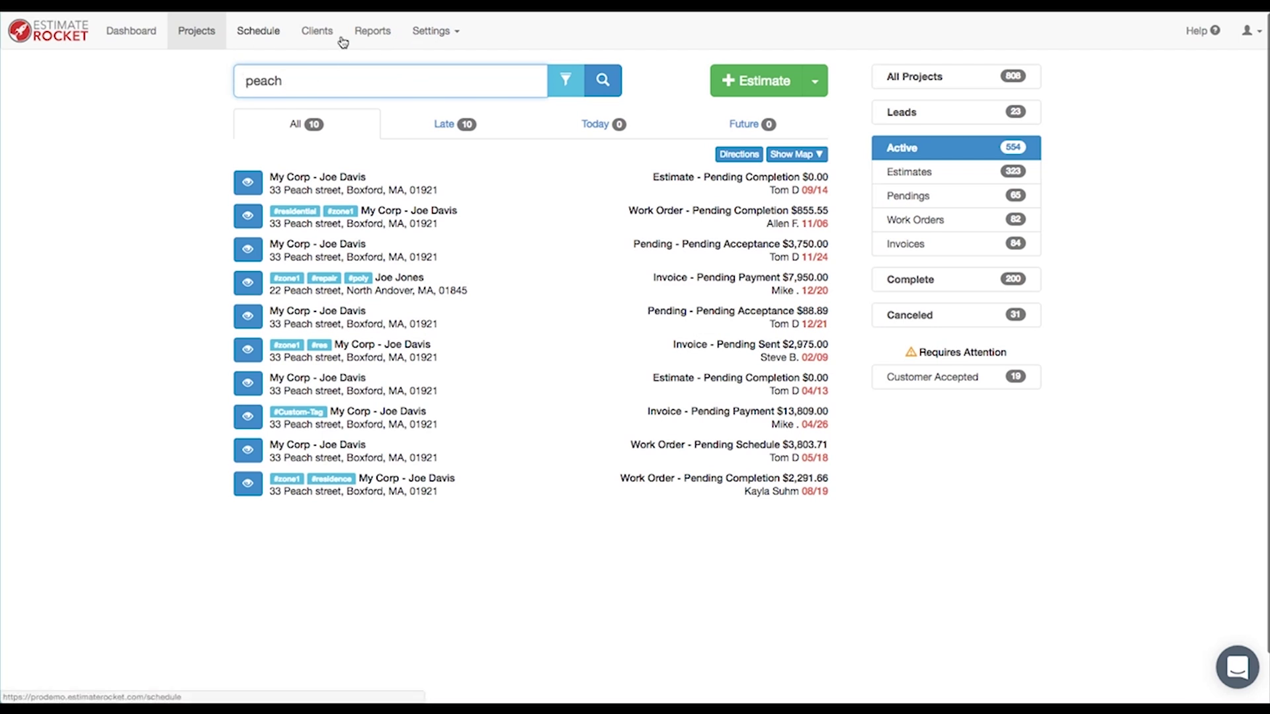
Step: View the full Open Invoices report from the reports summary, and open the bookmarked "Newburyport YTD" sales report
left_click(374, 33)
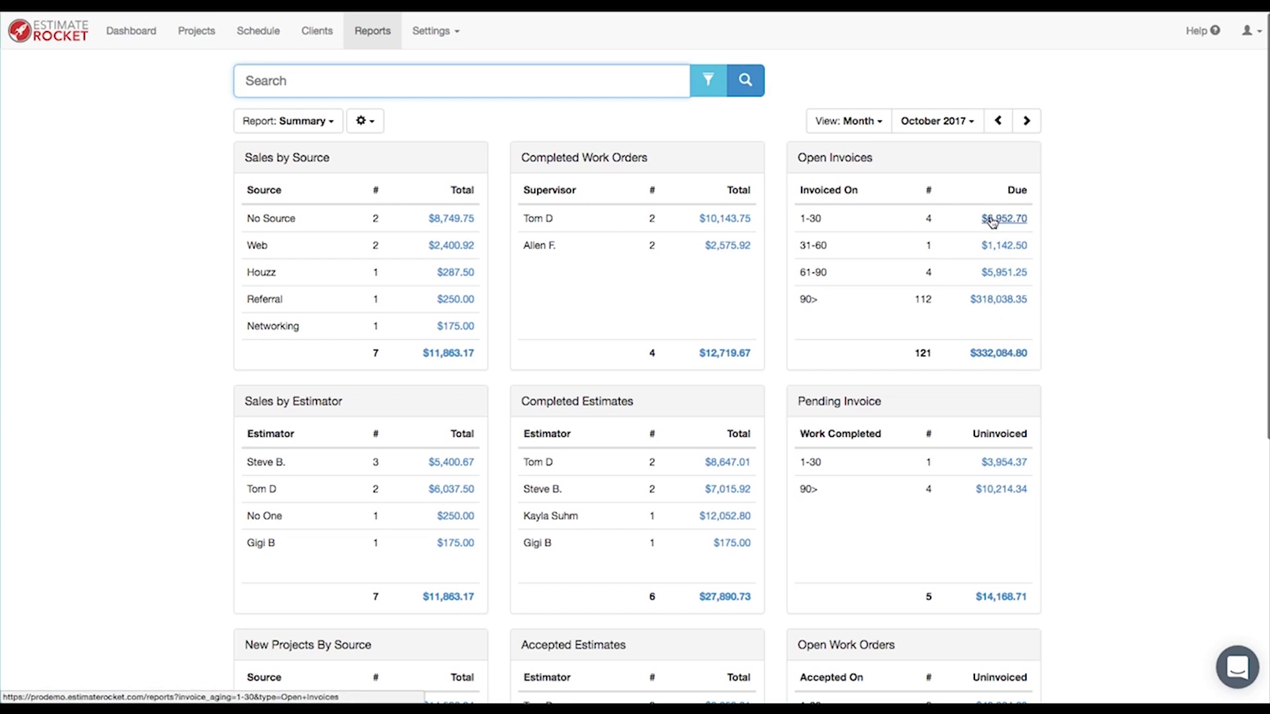
left_click(997, 355)
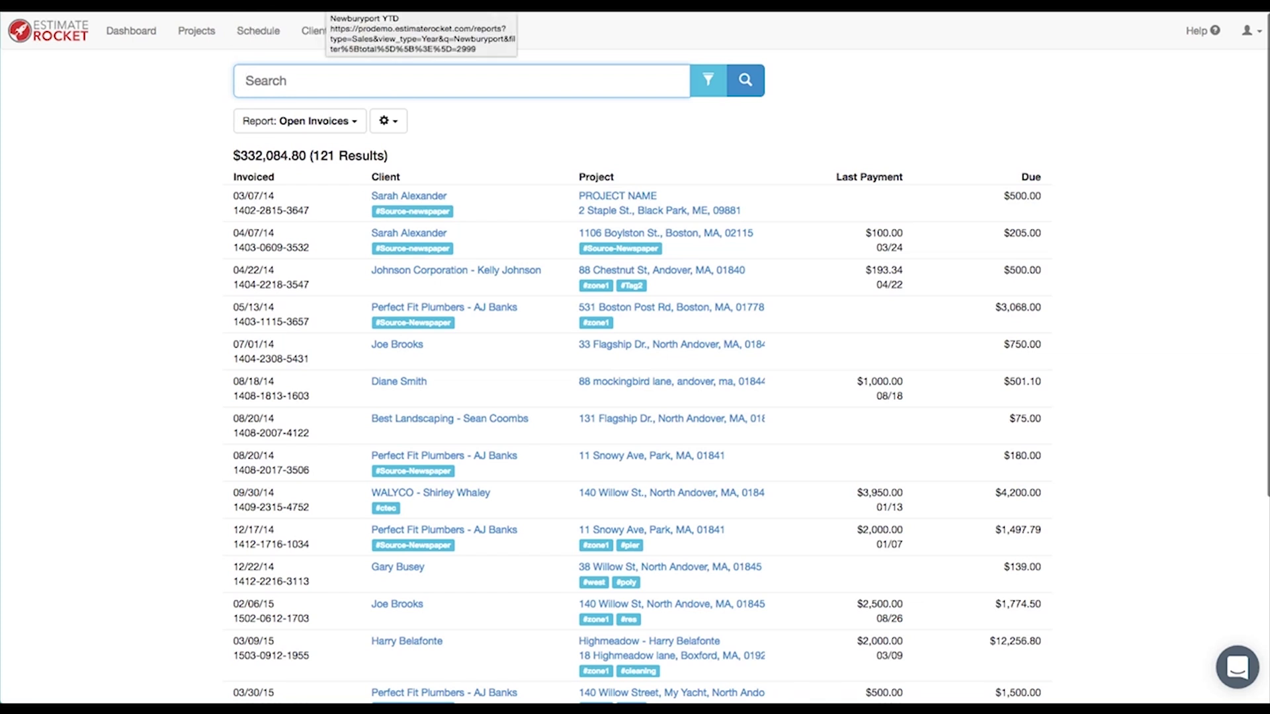
left_click(325, 5)
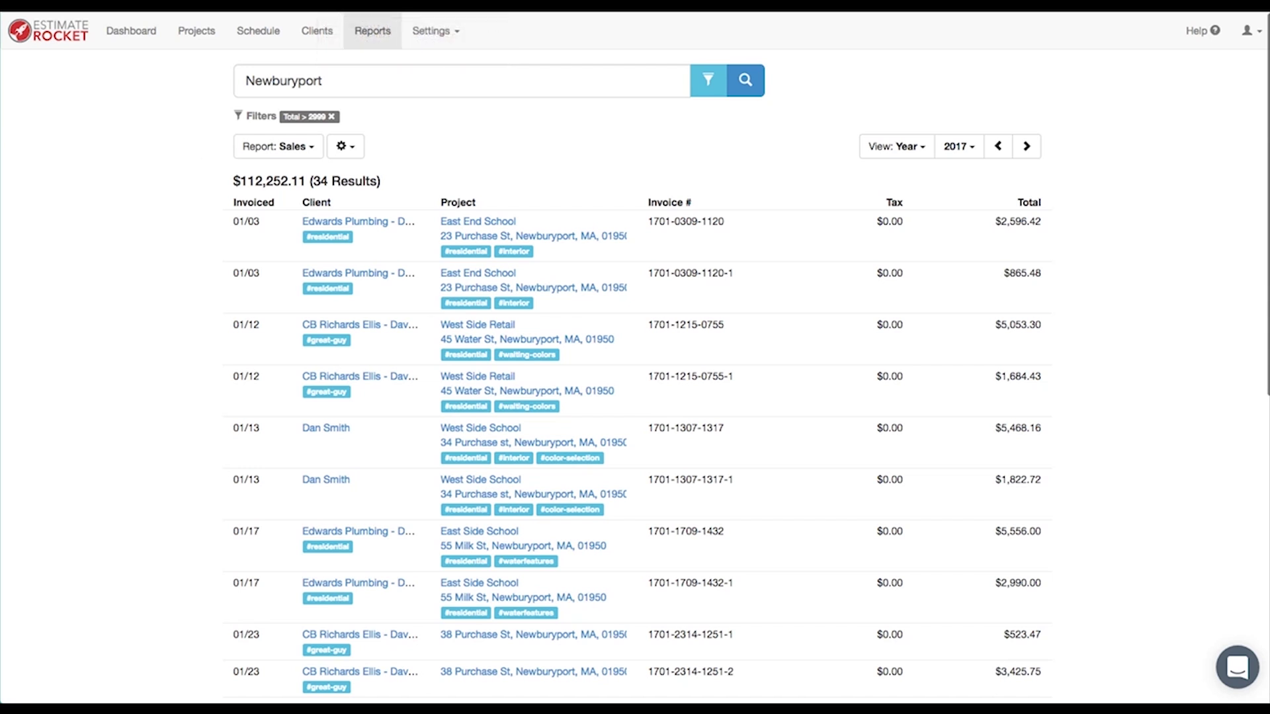
Step: Open the bookmarked dashboard of late tasks for all employees and return to the October 2017 reports summary
left_click(177, 8)
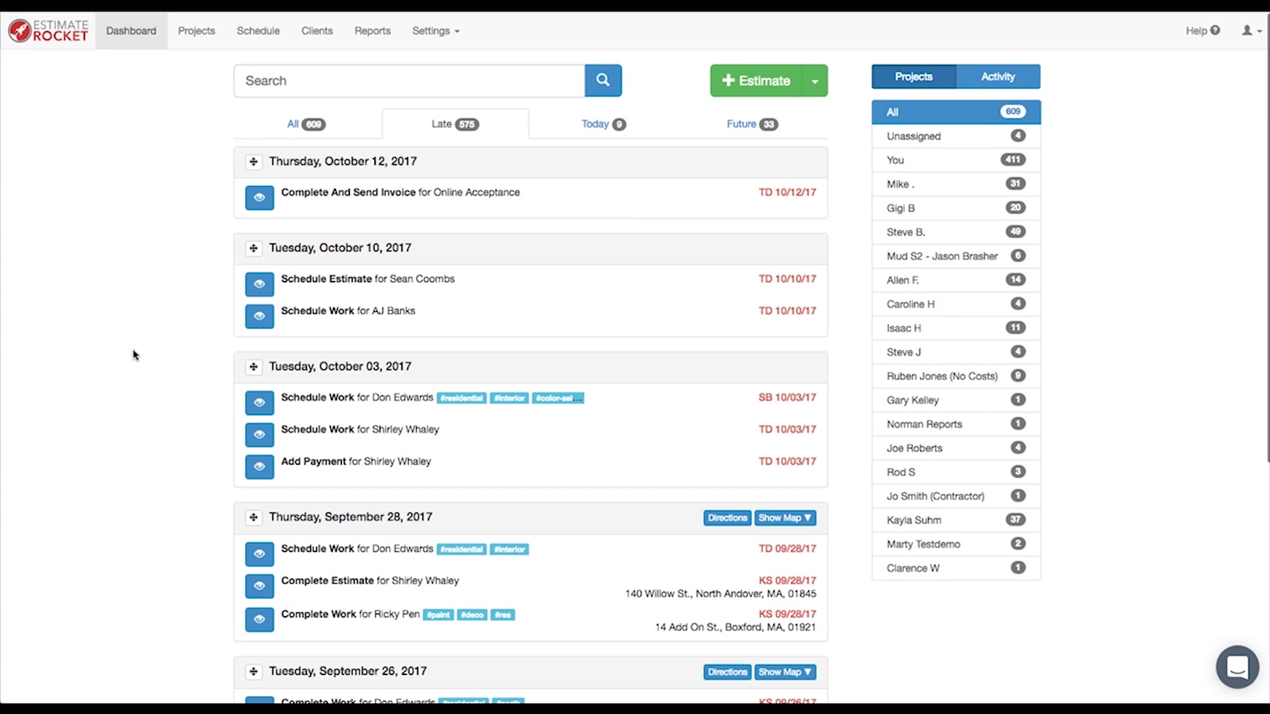
left_click(379, 34)
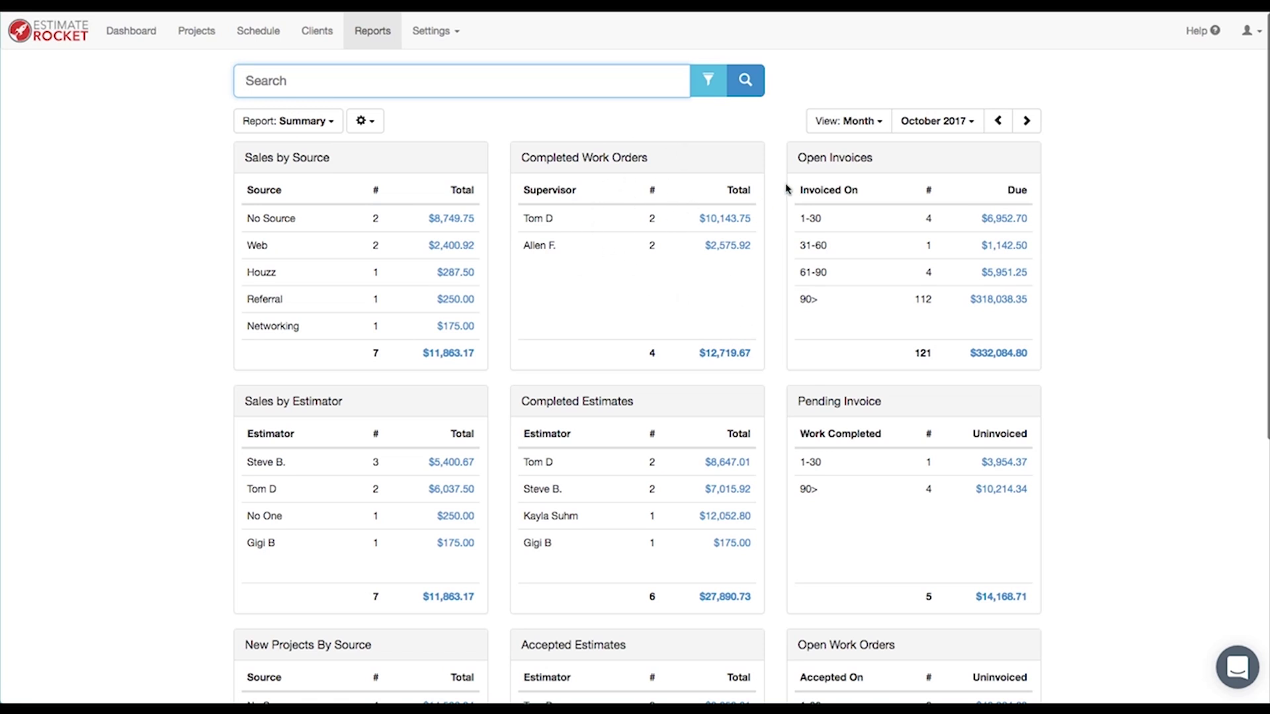
Step: Switch the reports summary to the weekly view and go back week by week to September 24 - September 30
left_click(872, 123)
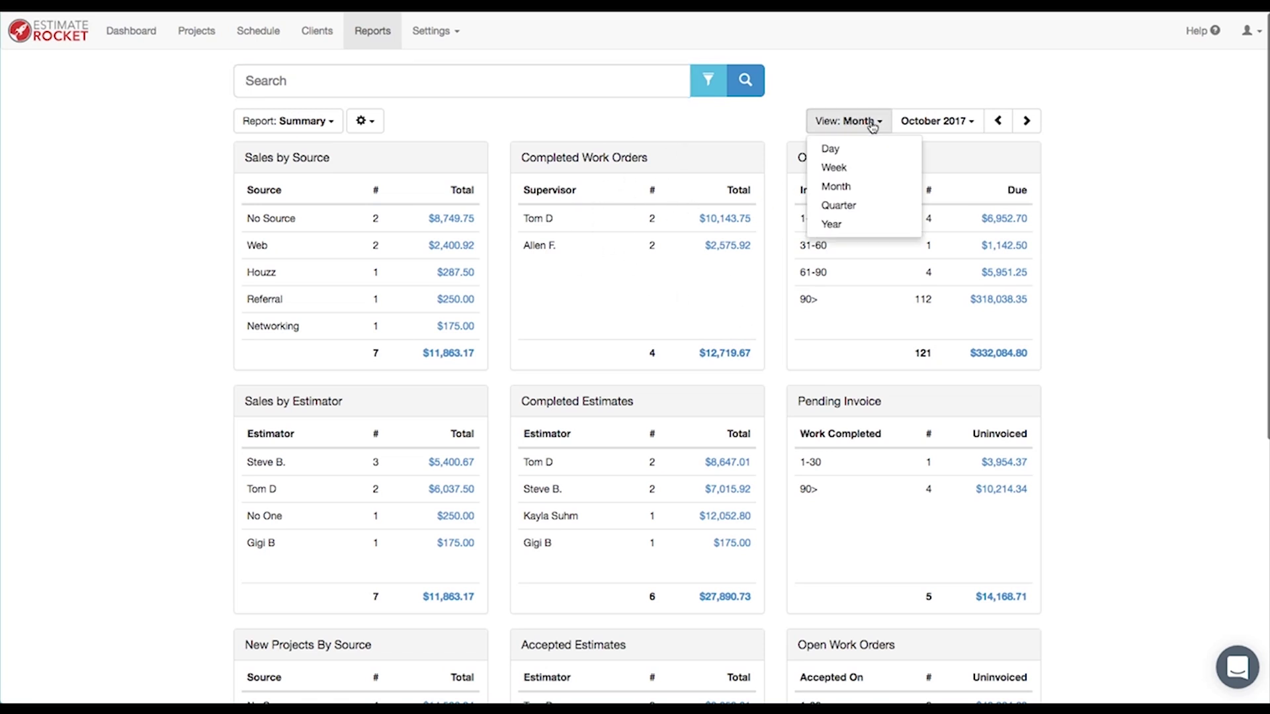
left_click(835, 168)
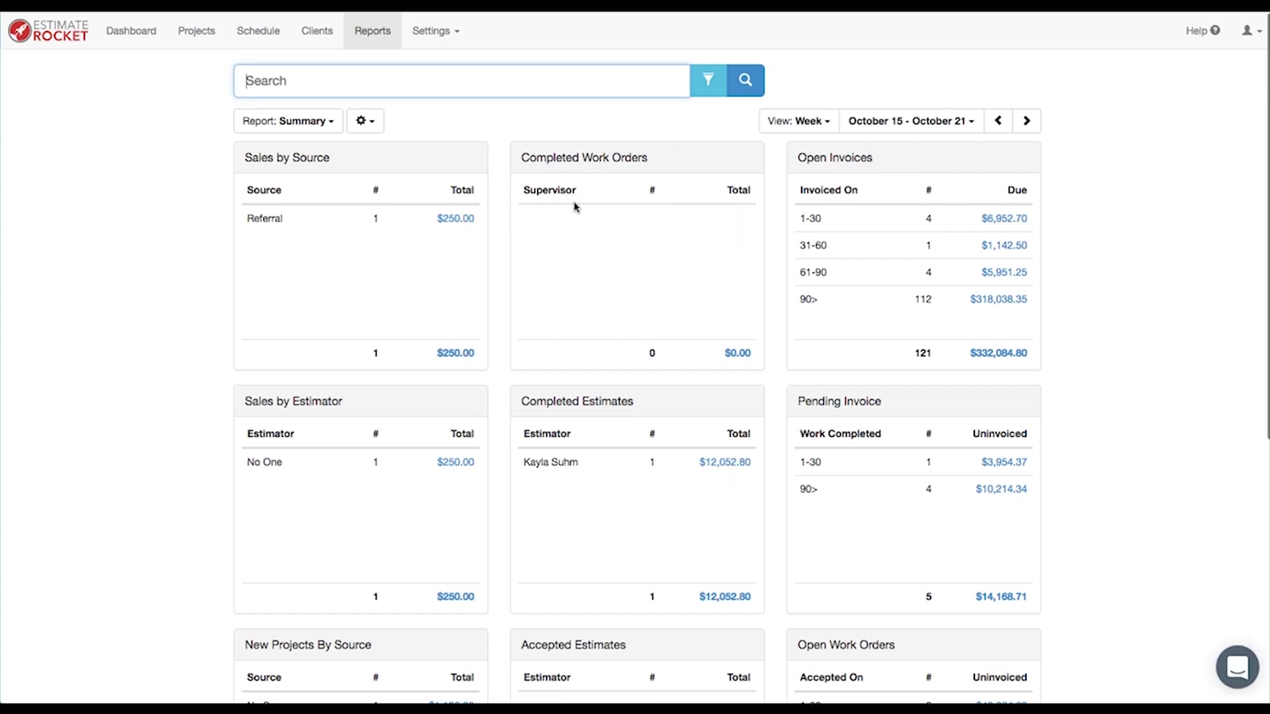
left_click(999, 122)
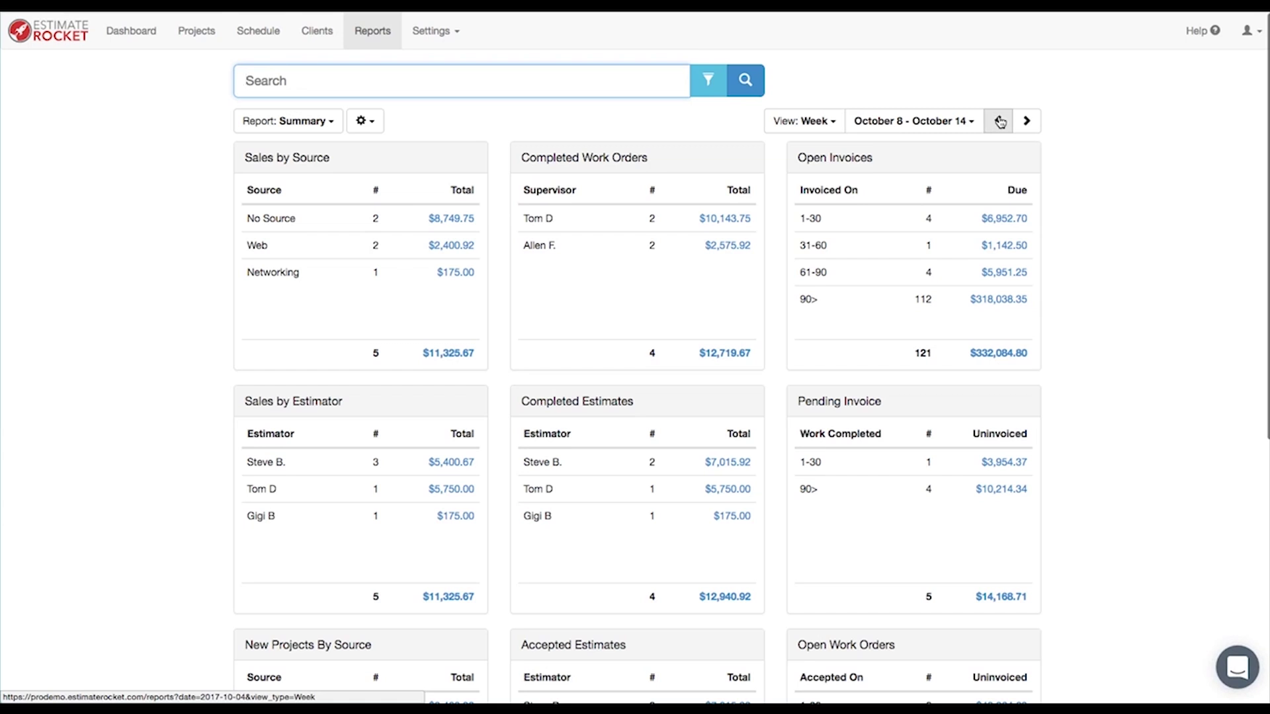
left_click(999, 121)
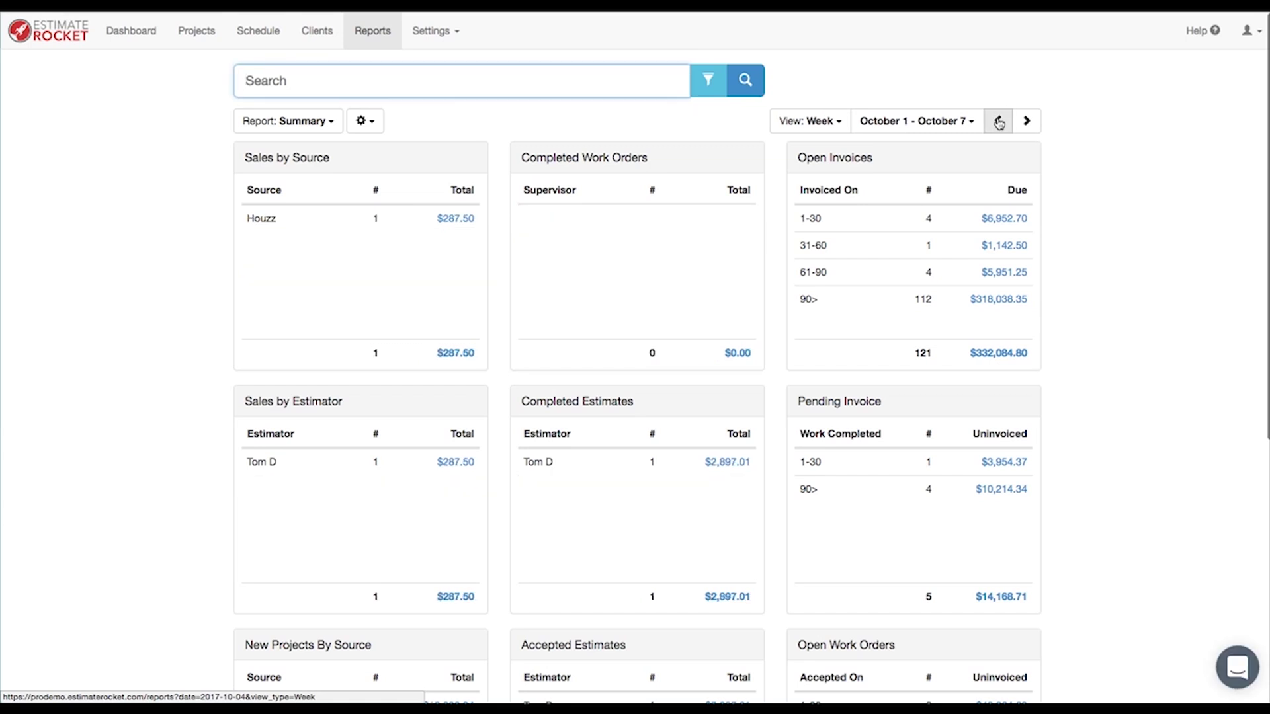
left_click(999, 122)
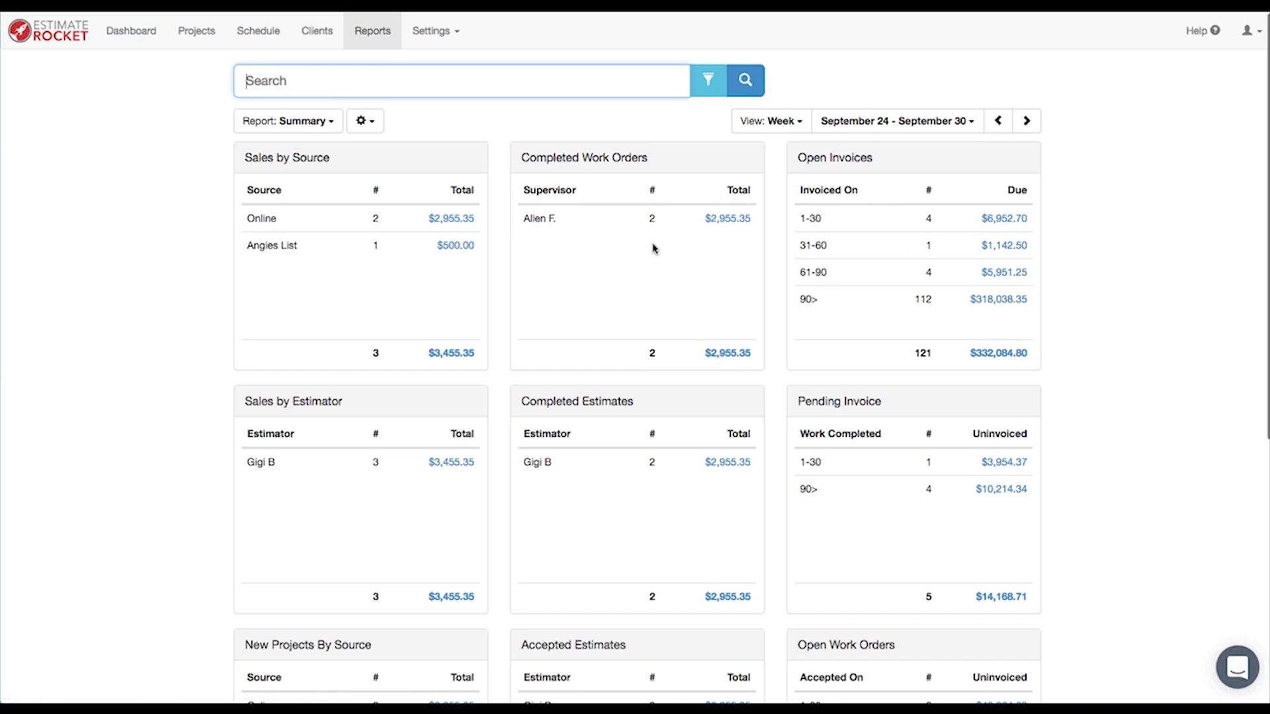
Step: Switch the reports summary to the monthly view for September 2017 and look through all its report cards
left_click(797, 124)
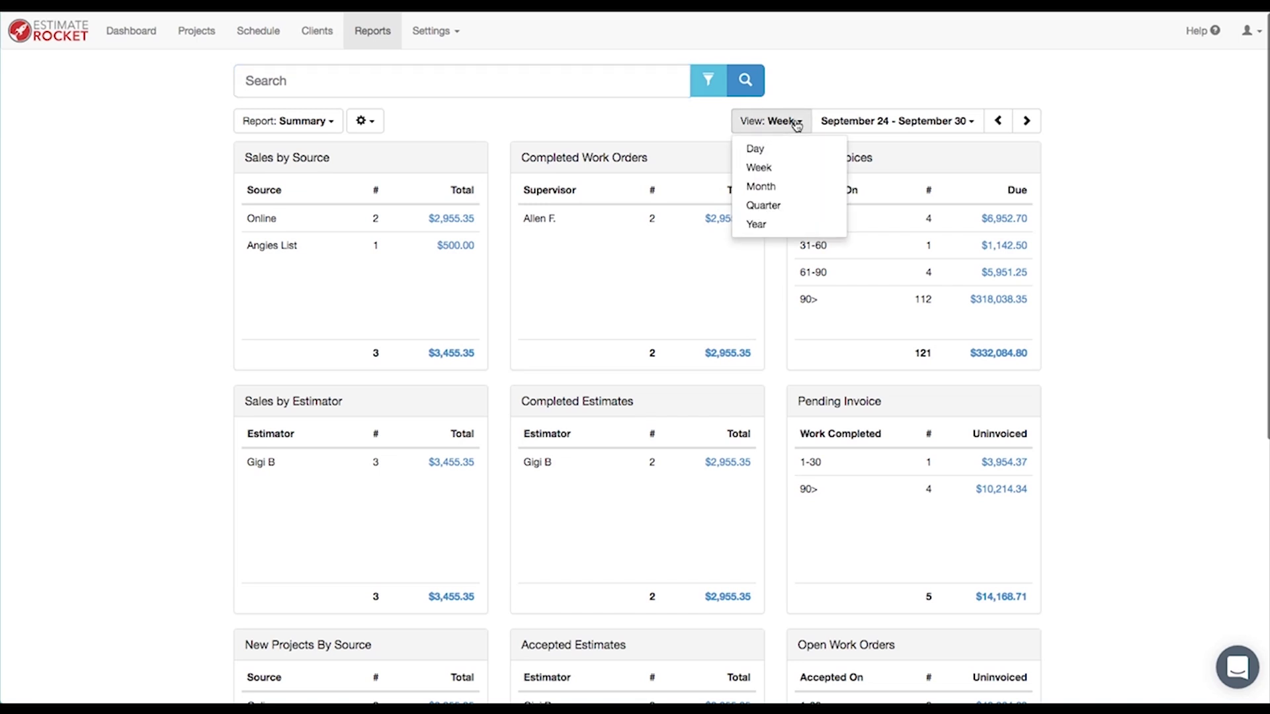
left_click(762, 187)
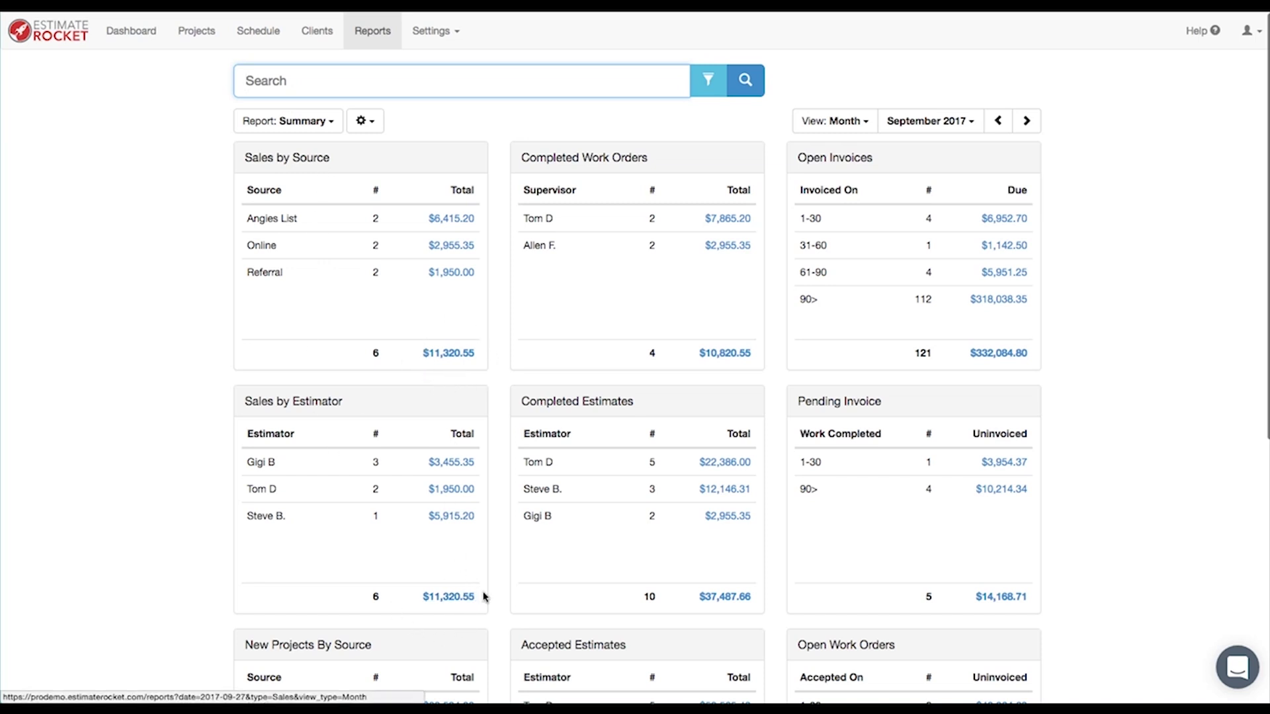
scroll(405, 624, "down", 3)
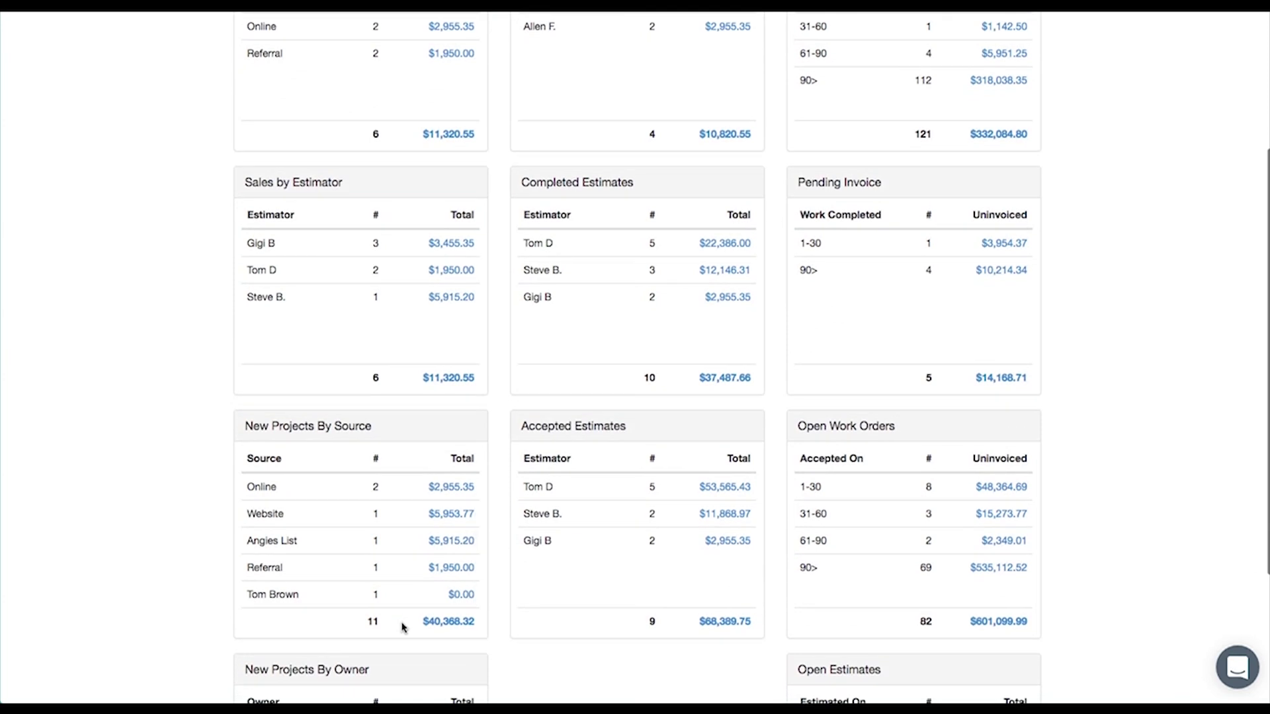
scroll(402, 625, "up", 3)
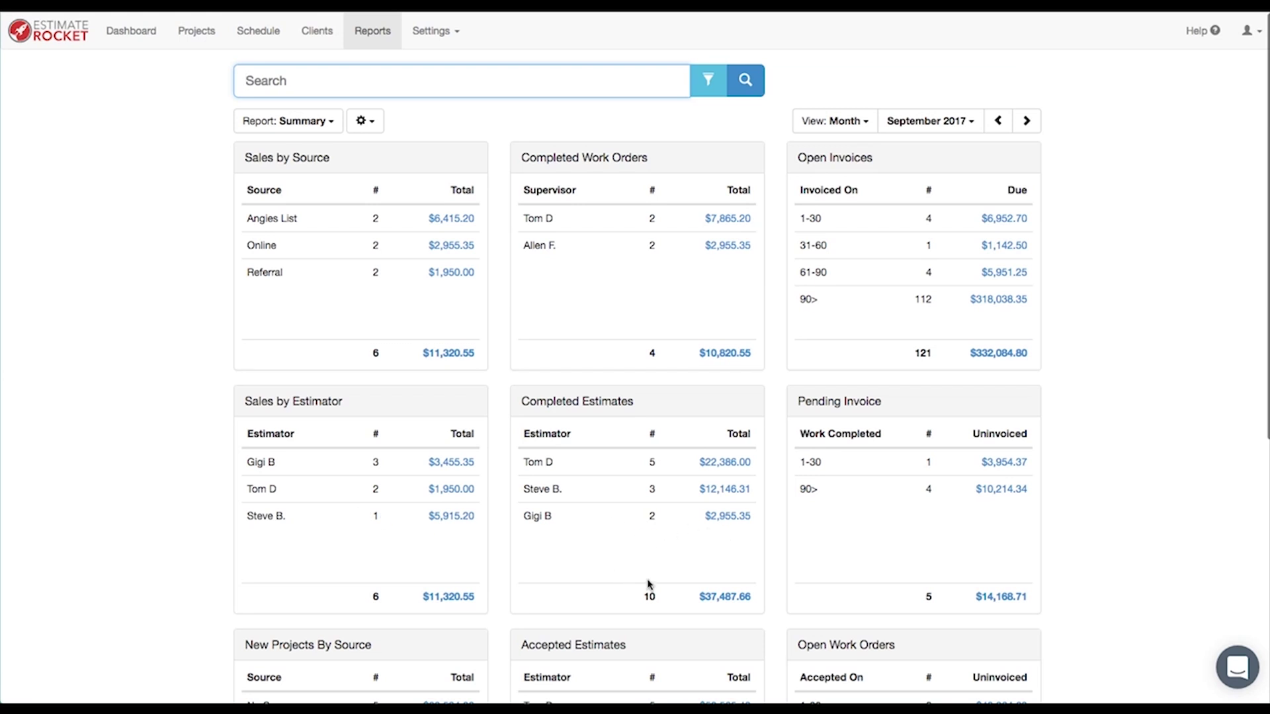
scroll(652, 553, "down", 5)
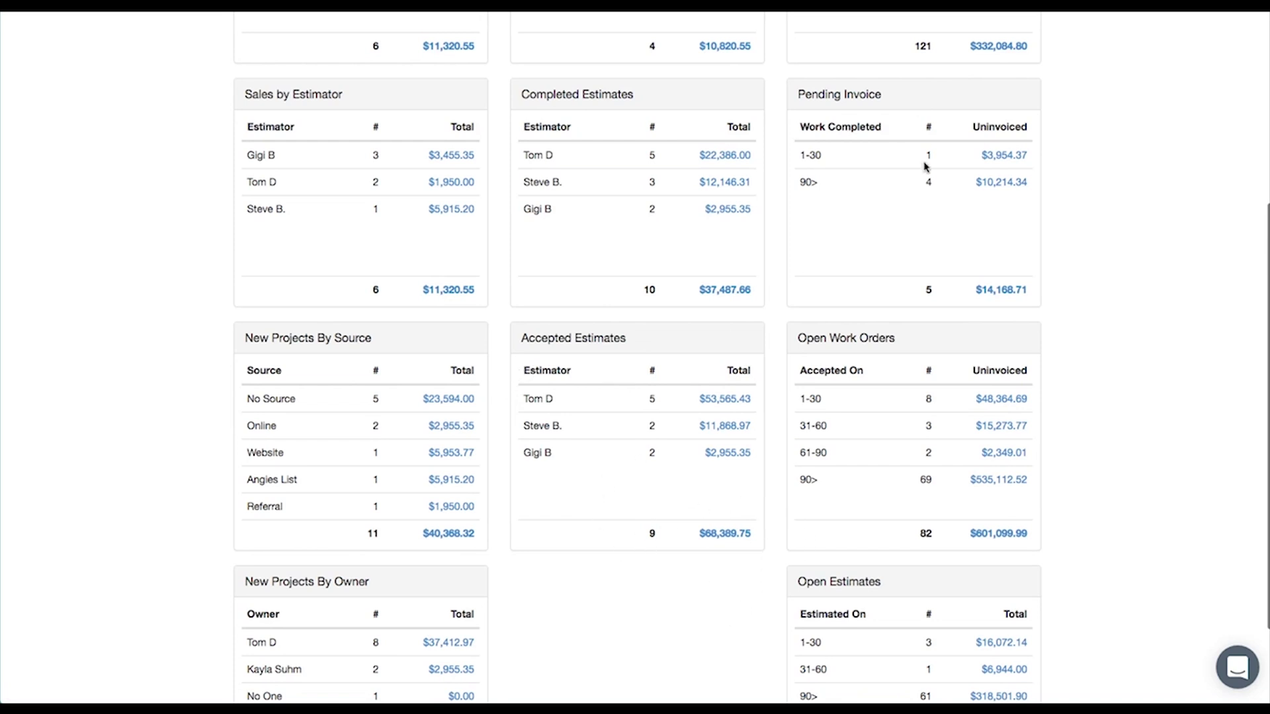
scroll(922, 162, "up", 5)
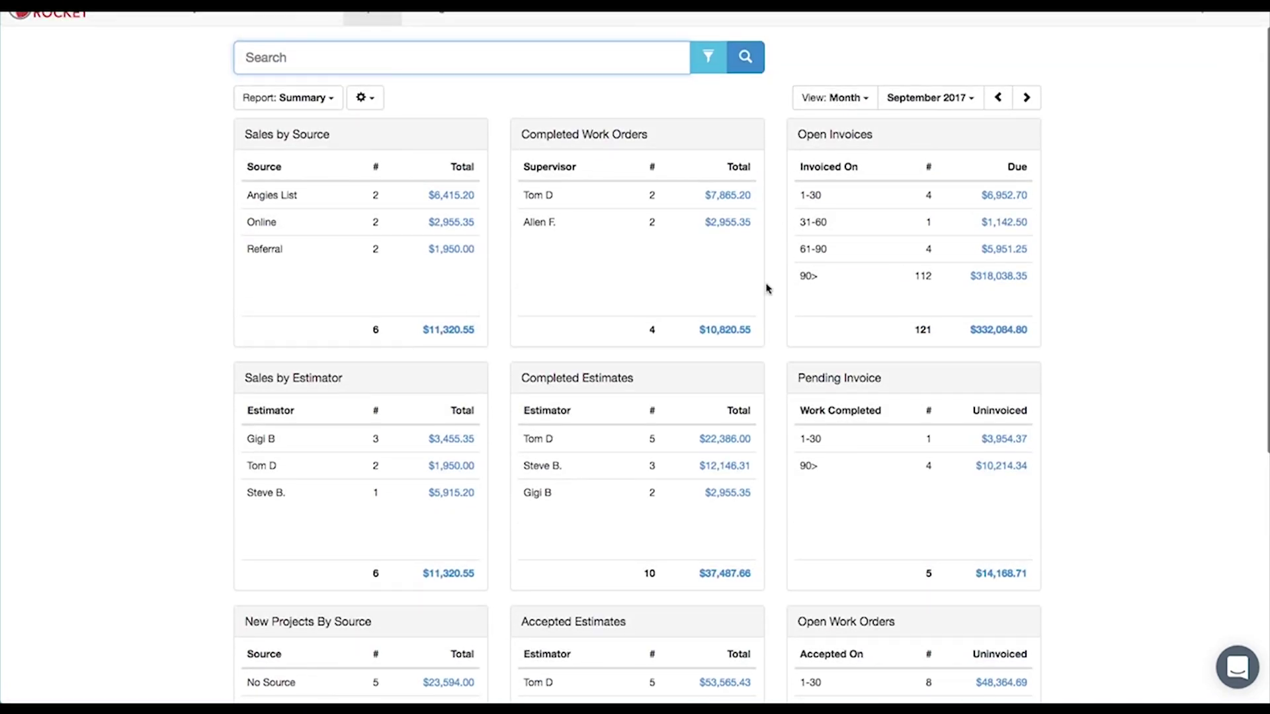
scroll(728, 445, "down", 5)
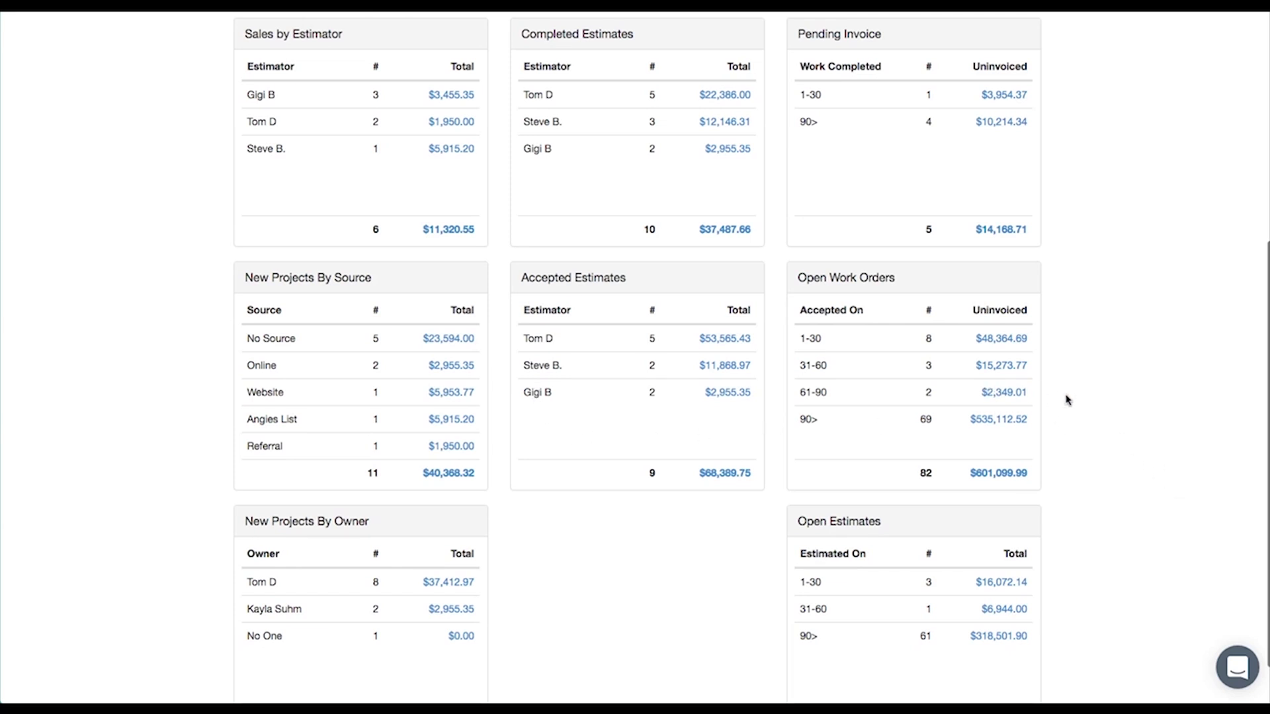
scroll(1044, 404, "up", 3)
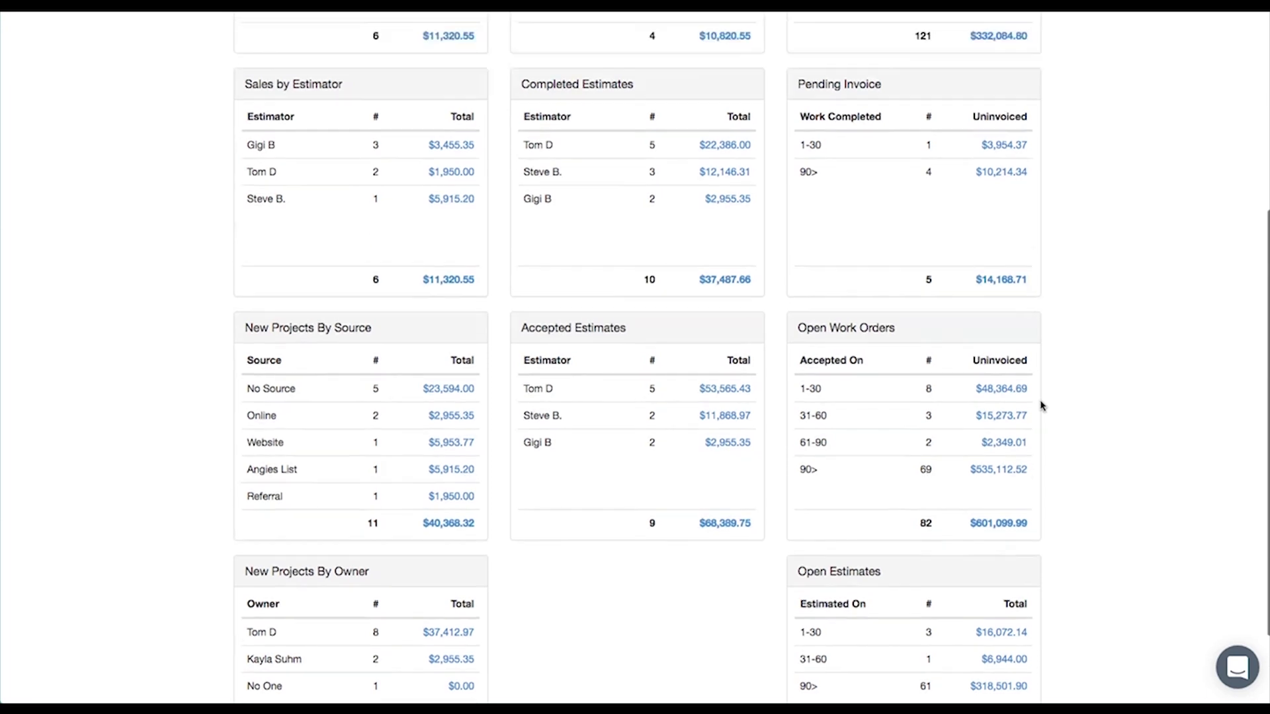
scroll(1043, 406, "down", 1)
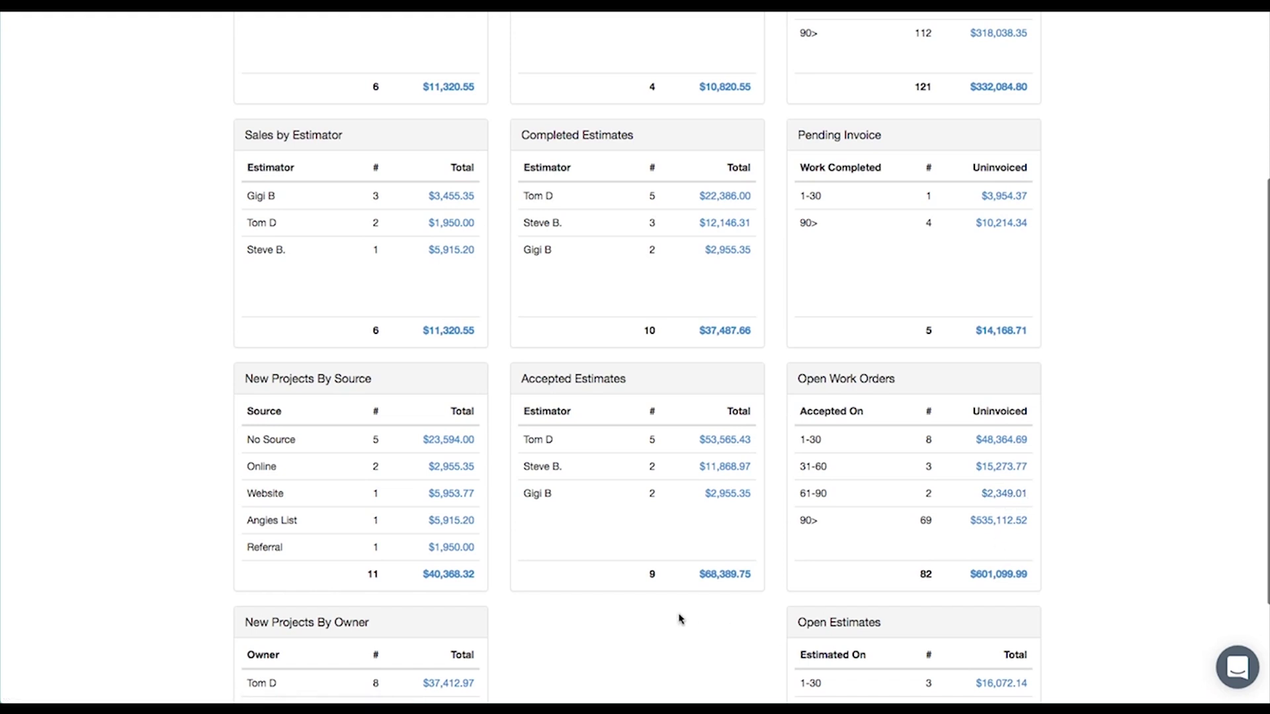
scroll(661, 615, "up", 2)
scroll(655, 616, "down", 3)
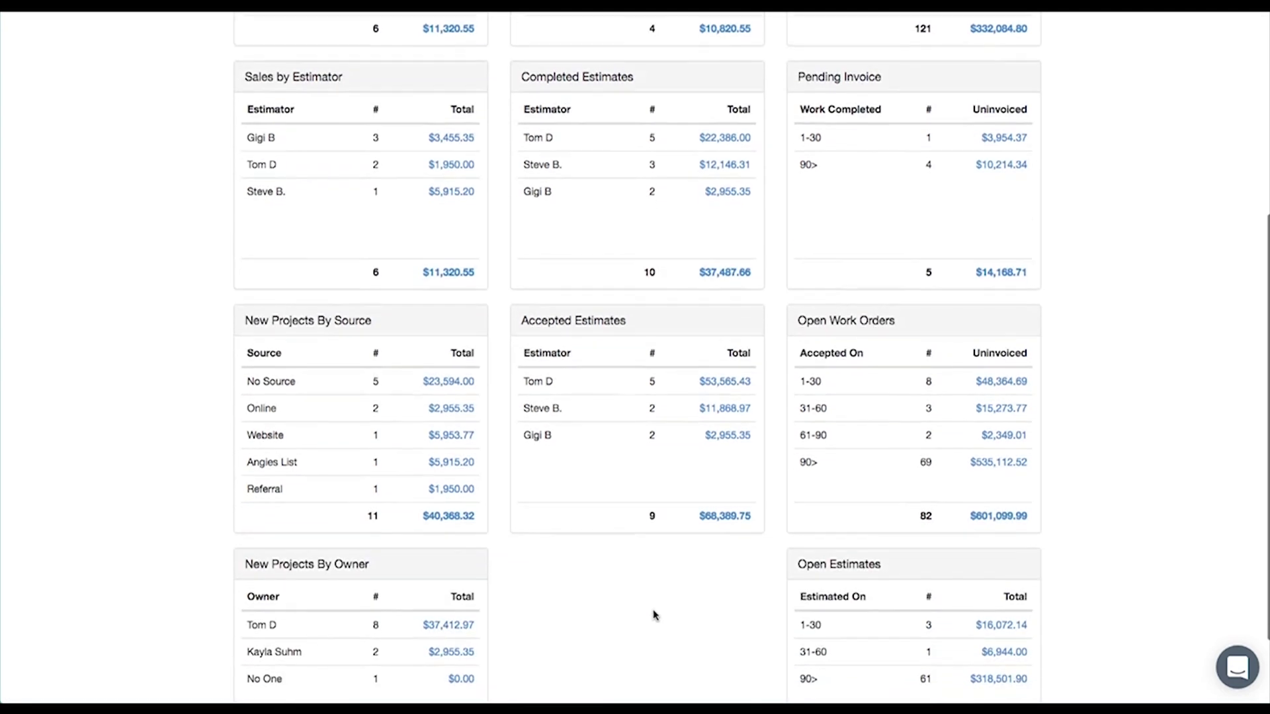
scroll(653, 617, "up", 3)
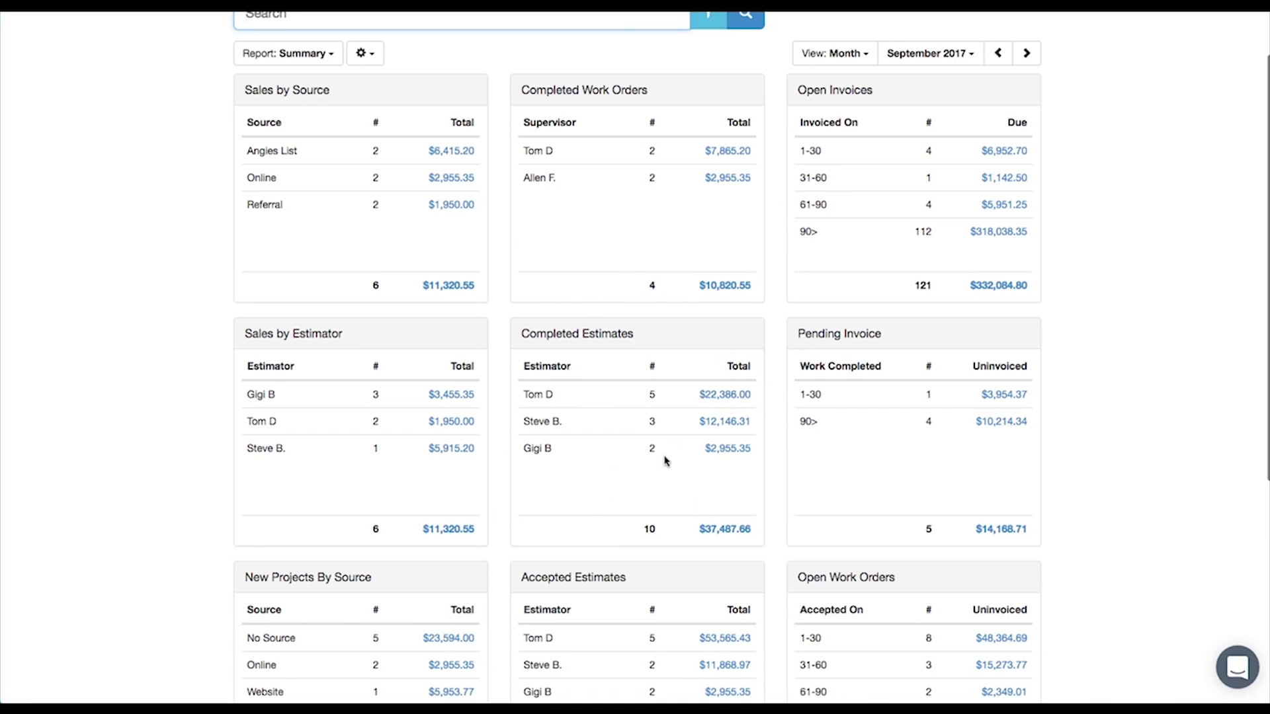
Step: View the reports summary by week for September 24 - September 30 and for the preceding week, September 17 - September 23
left_click(860, 53)
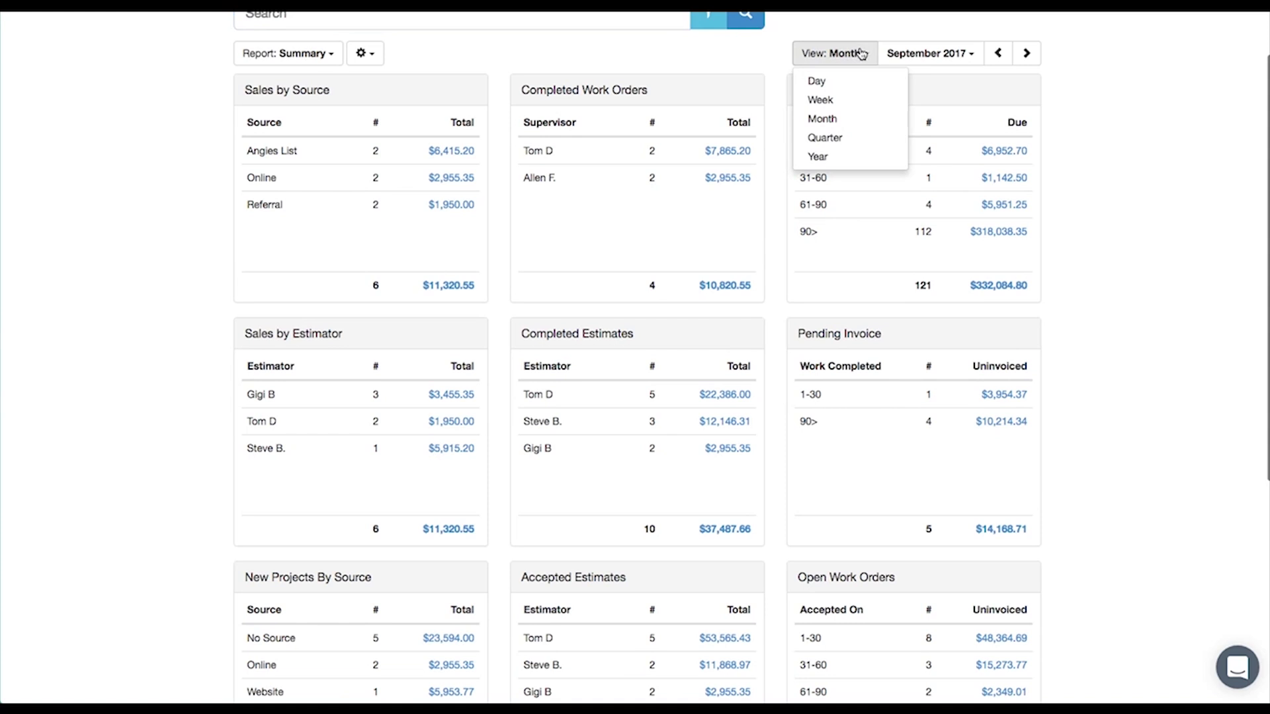
left_click(822, 99)
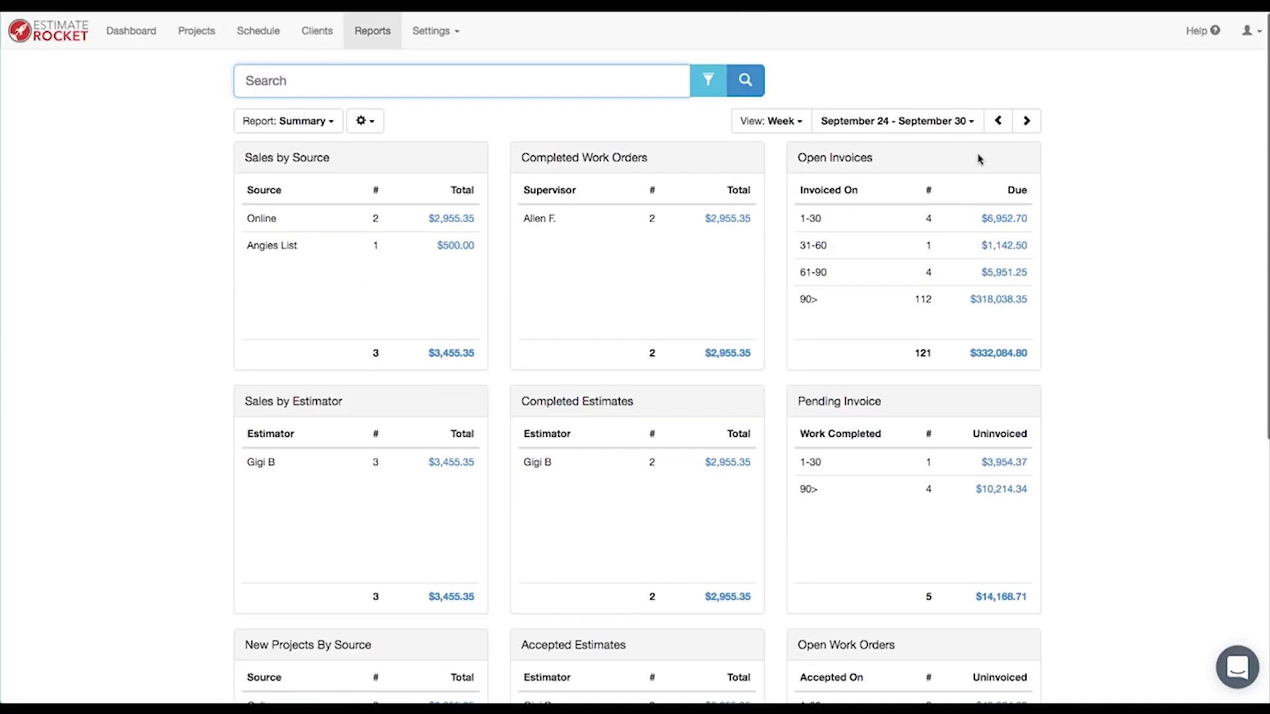
scroll(1102, 281, "down", 2)
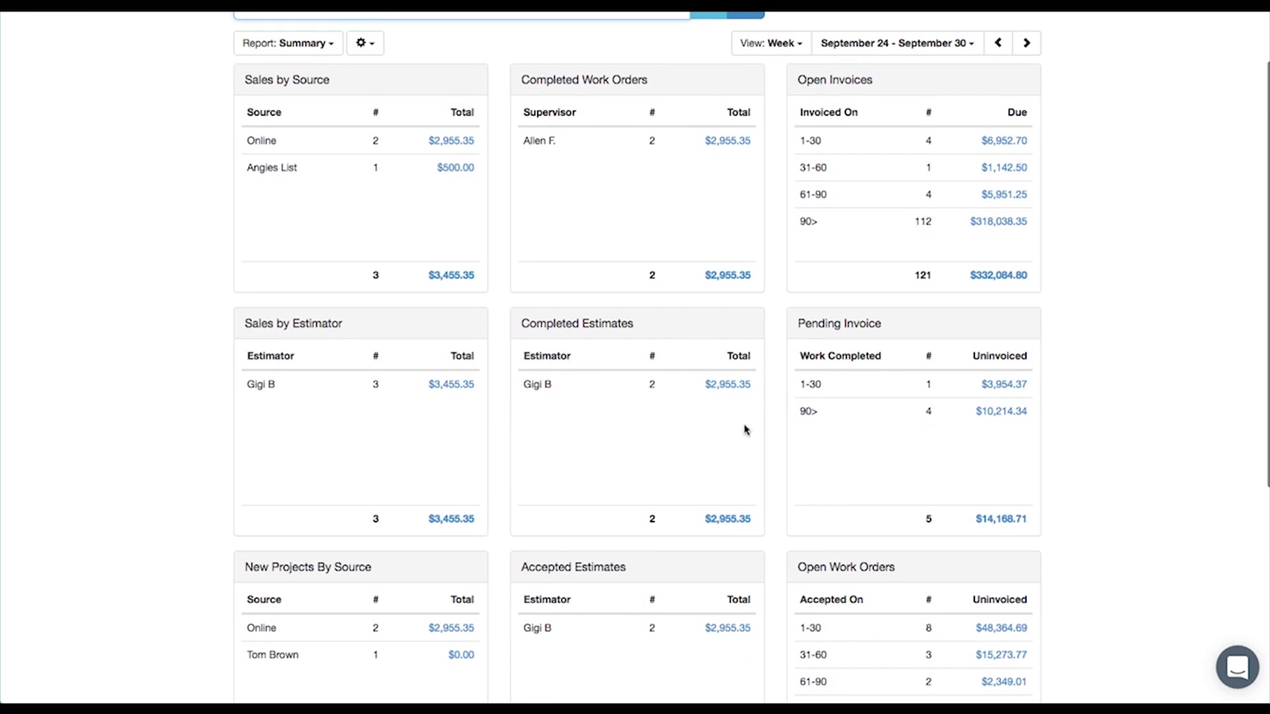
left_click(997, 45)
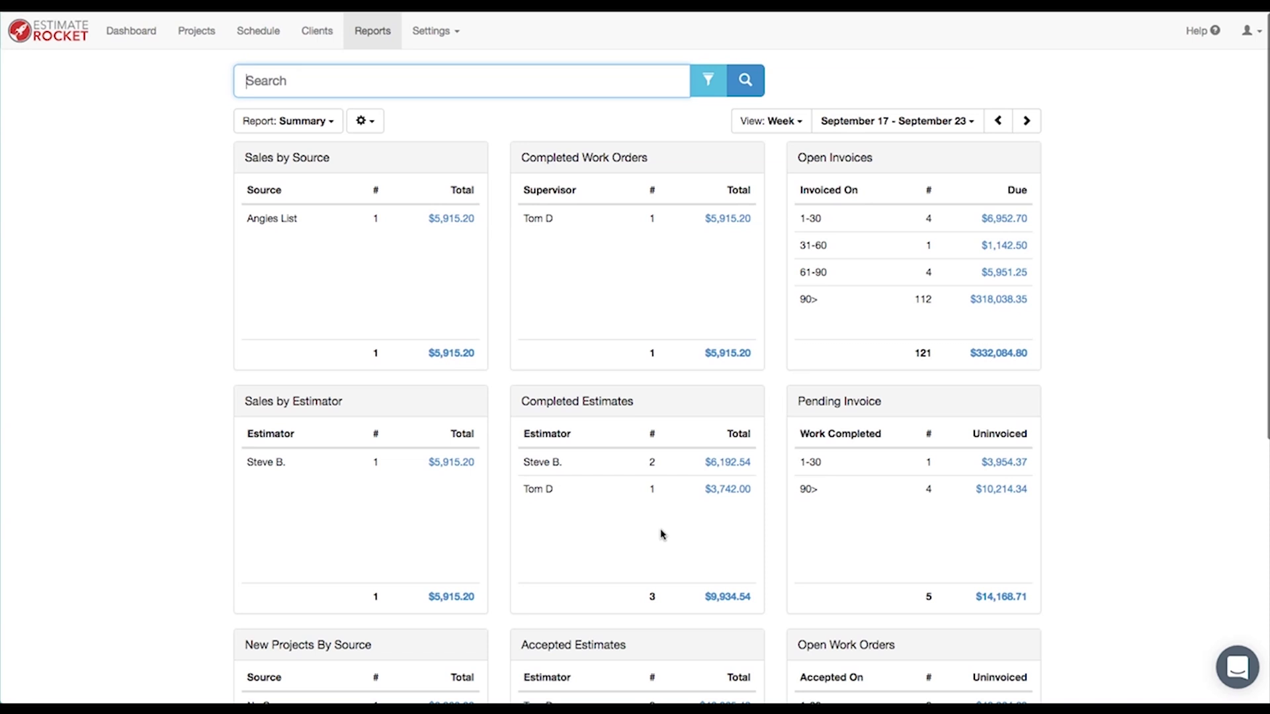
scroll(664, 525, "down", 1)
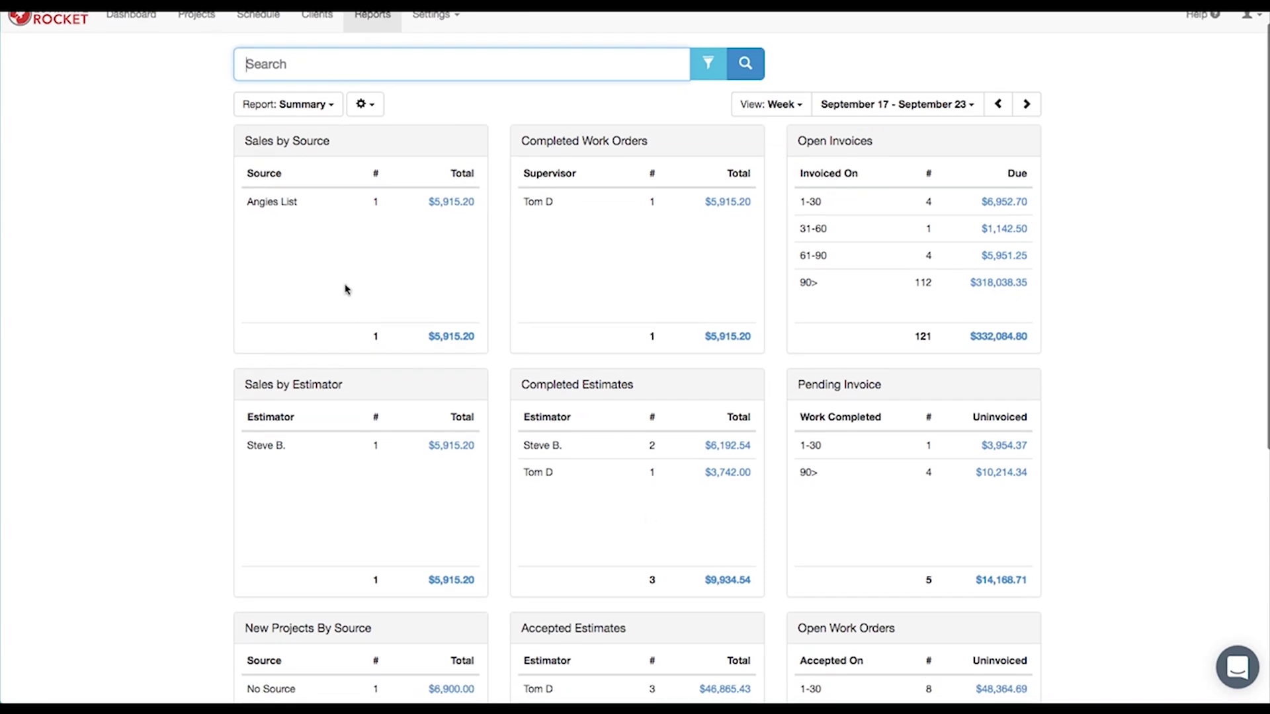
Step: Return the reports summary to the whole month of September 2017 and review its sales, project, estimate and work order cards
left_click(798, 105)
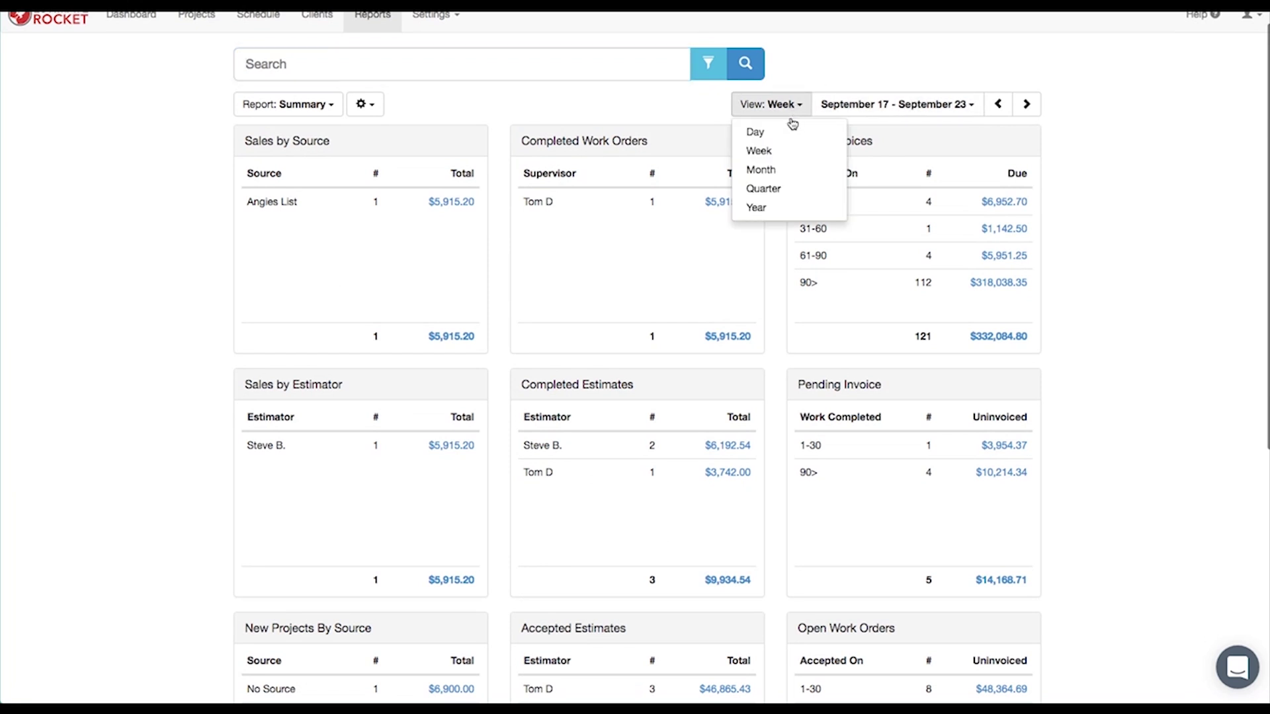
left_click(765, 172)
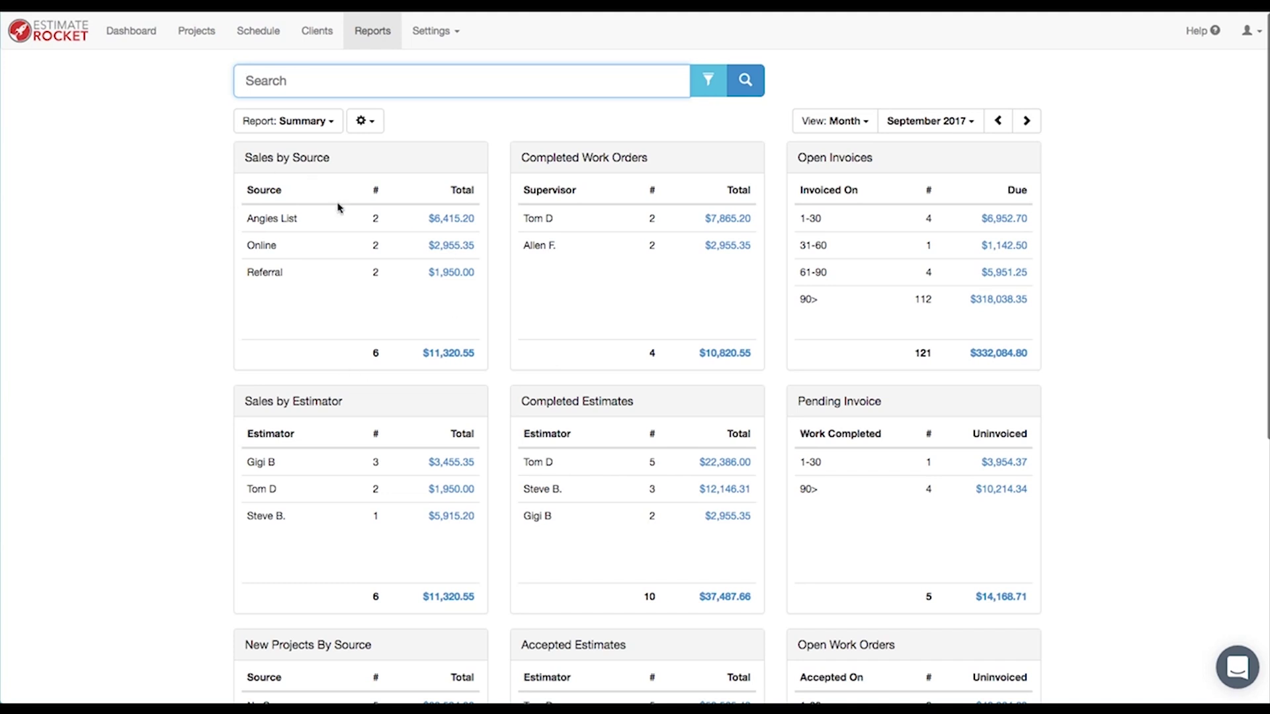
scroll(211, 339, "down", 6)
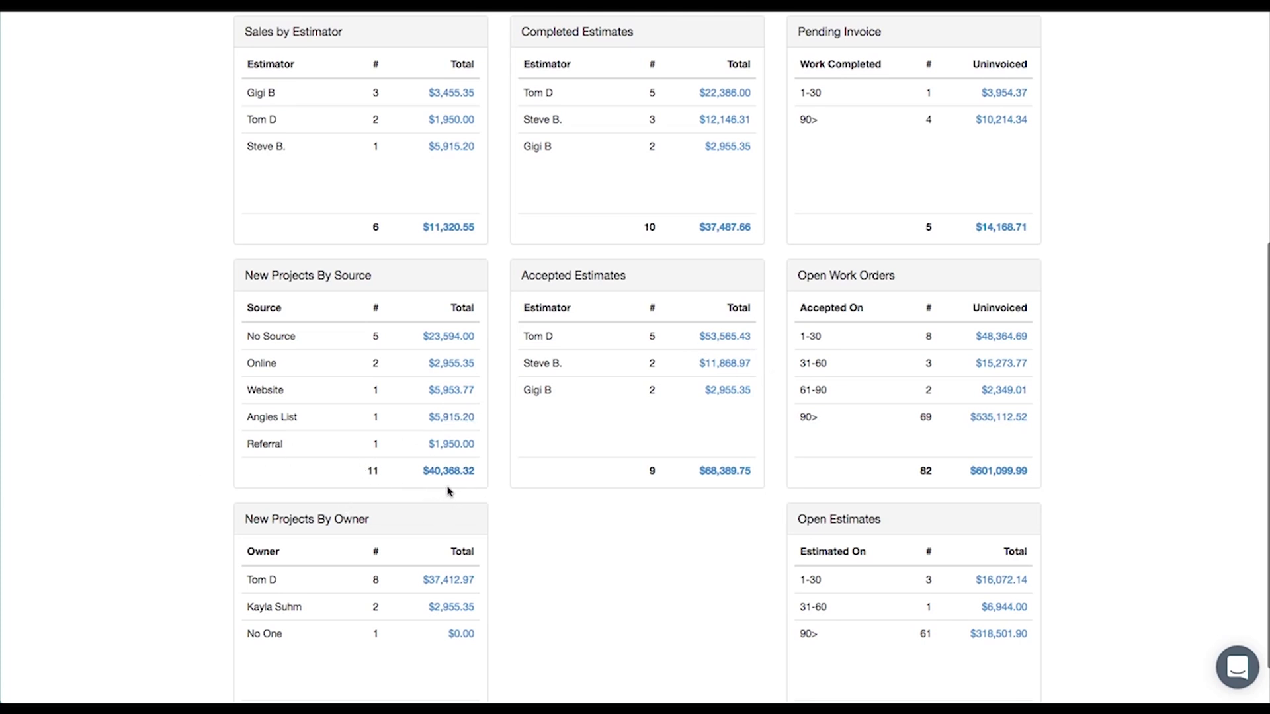
scroll(448, 491, "up", 6)
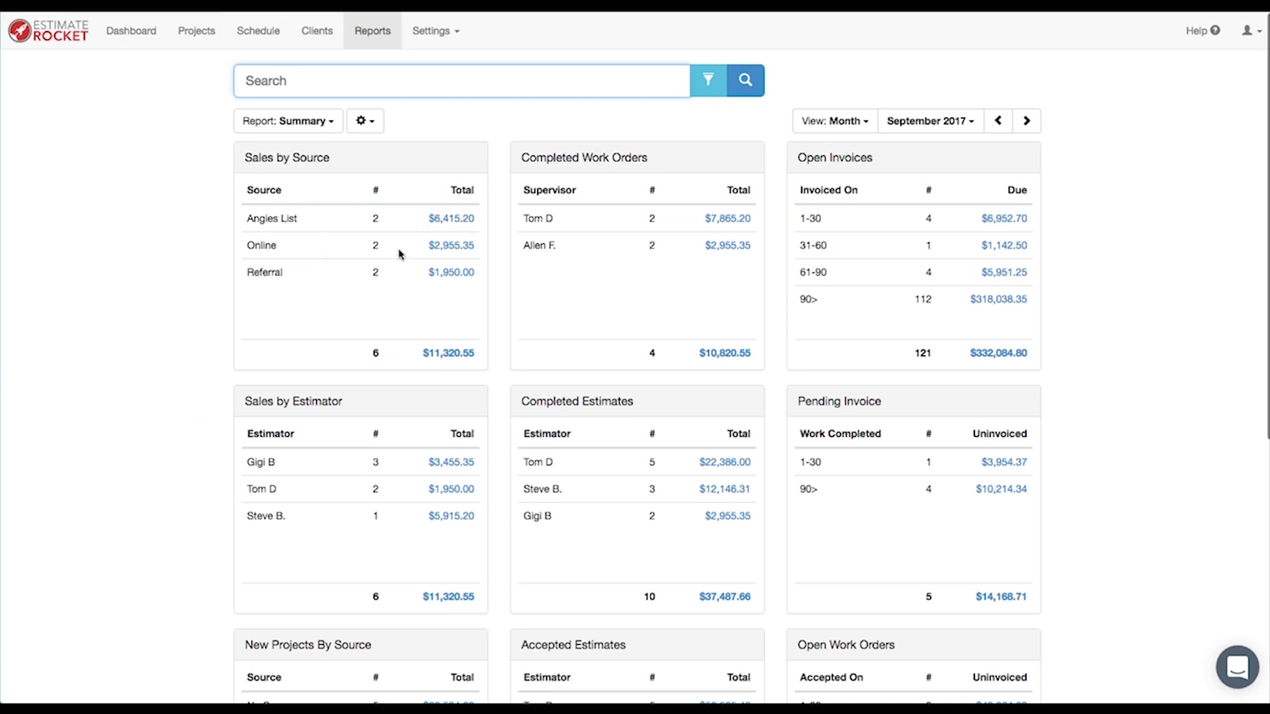
scroll(209, 436, "down", 5)
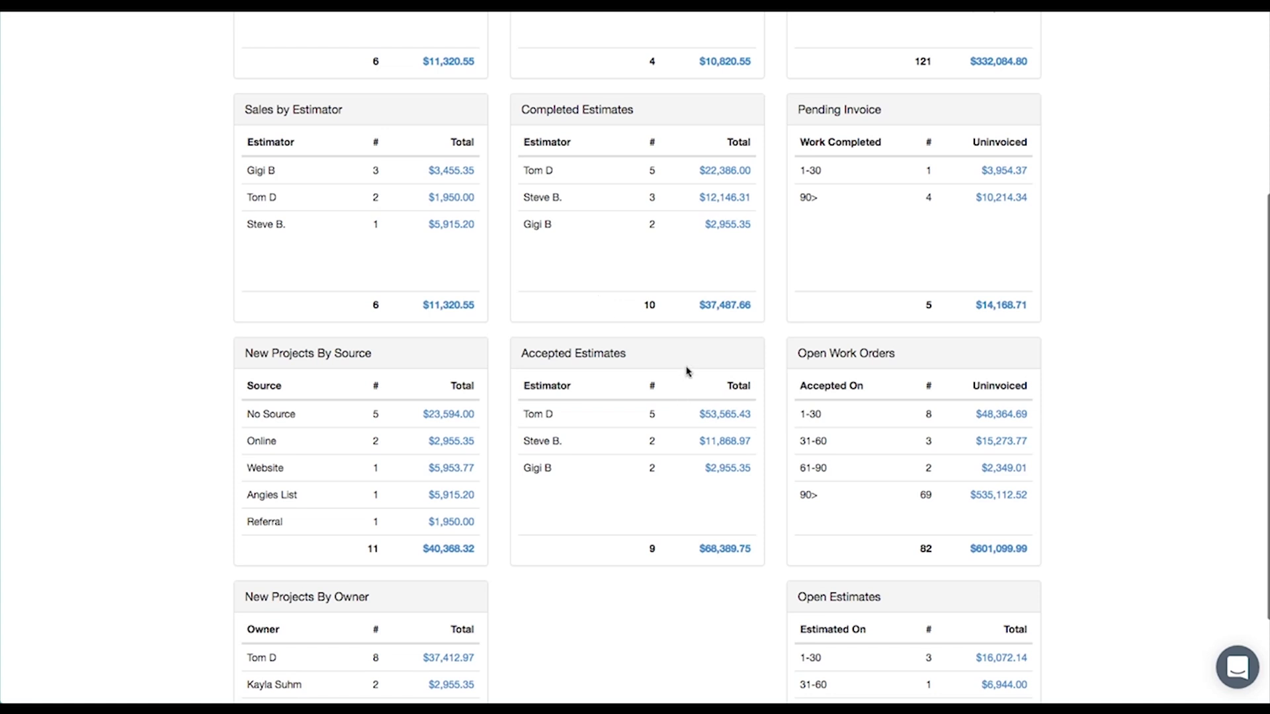
scroll(658, 334, "up", 5)
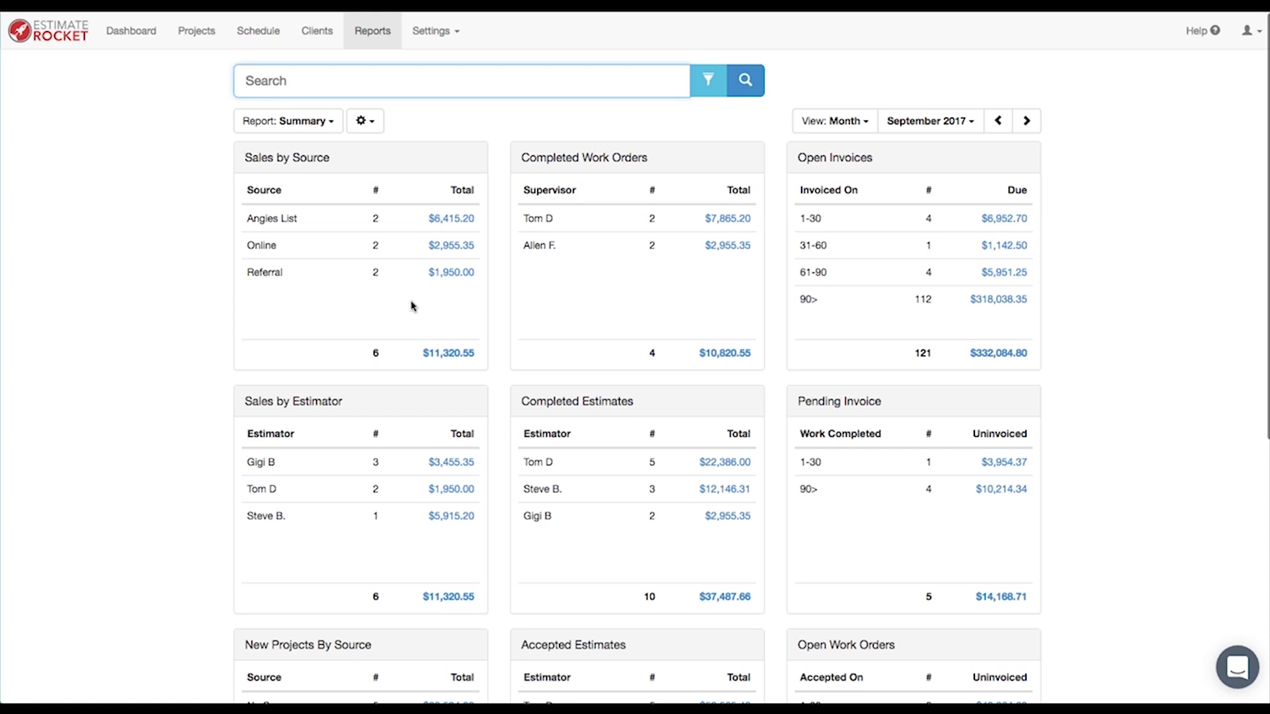
scroll(574, 573, "down", 2)
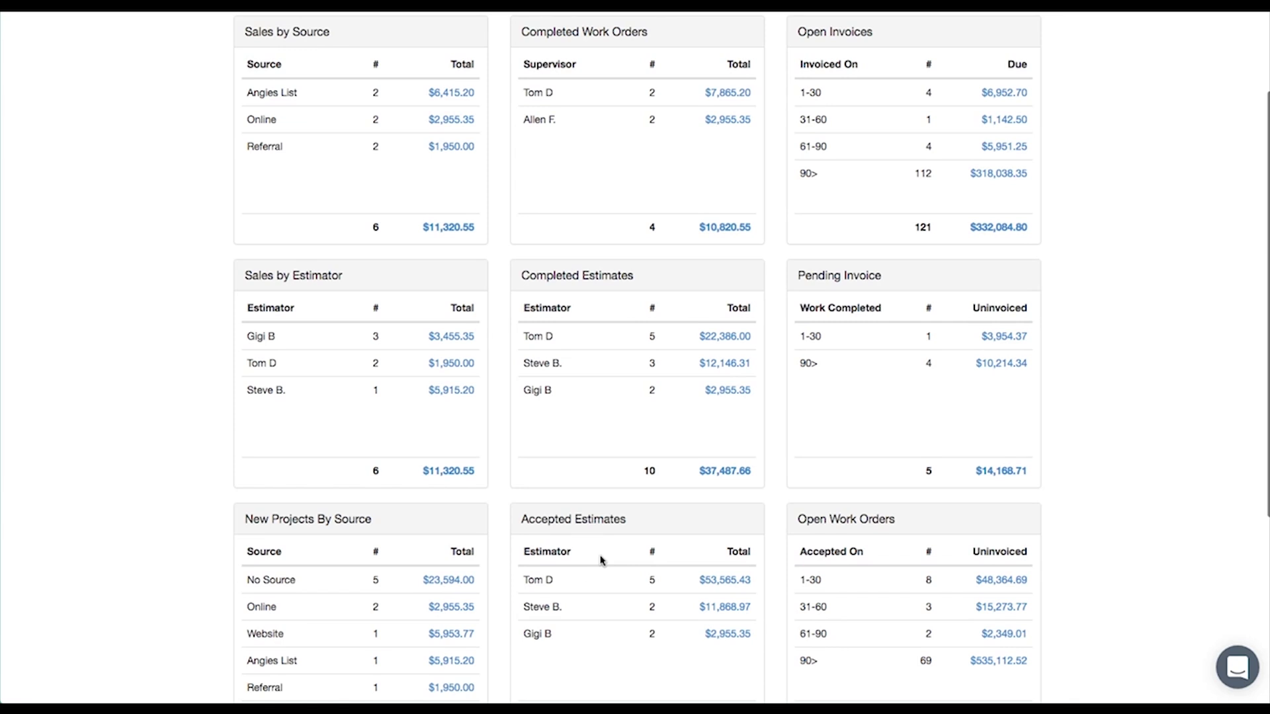
scroll(182, 503, "up", 3)
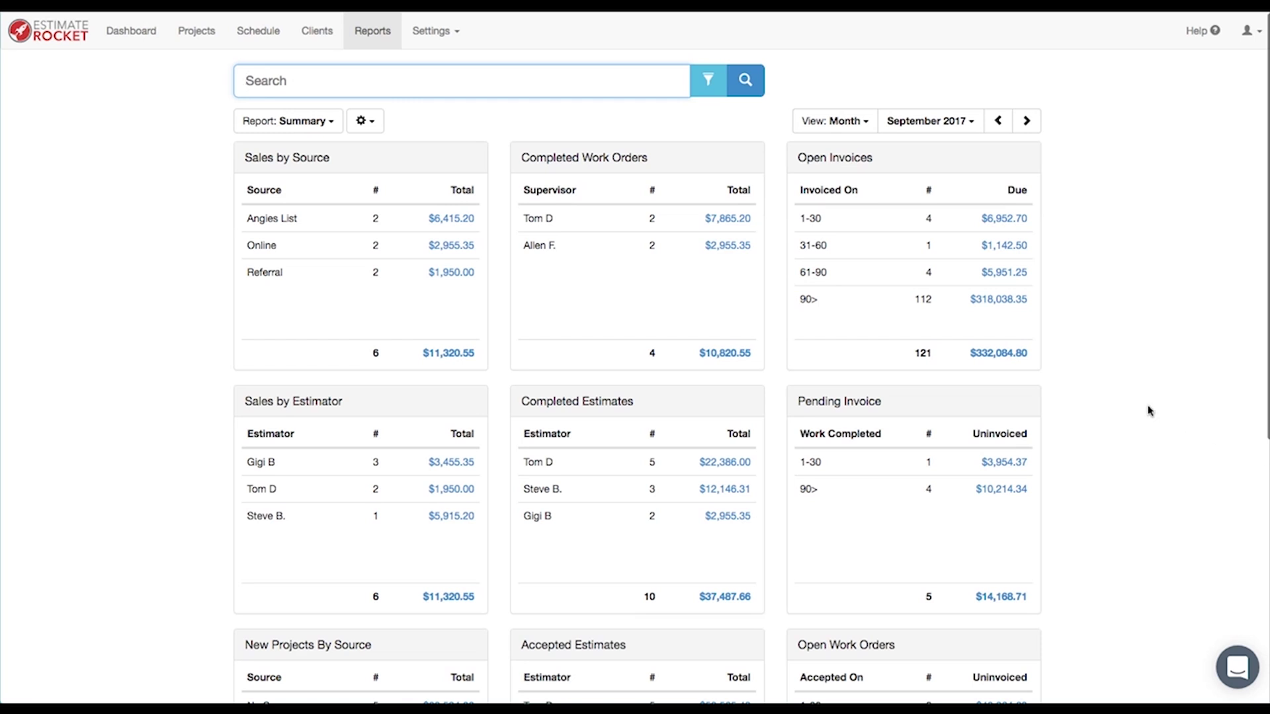
Step: View the details of the "1 Painter for one week" item in the item list without saving changes, and open the active projects
left_click(434, 31)
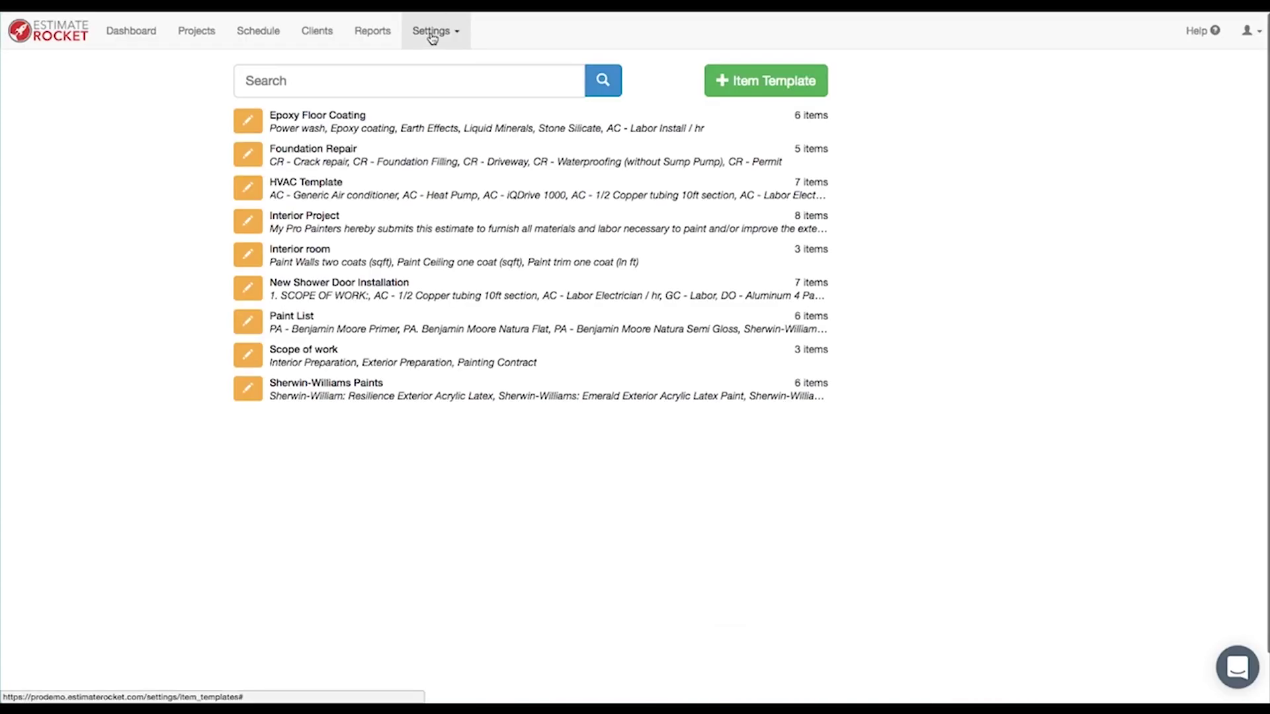
left_click(432, 35)
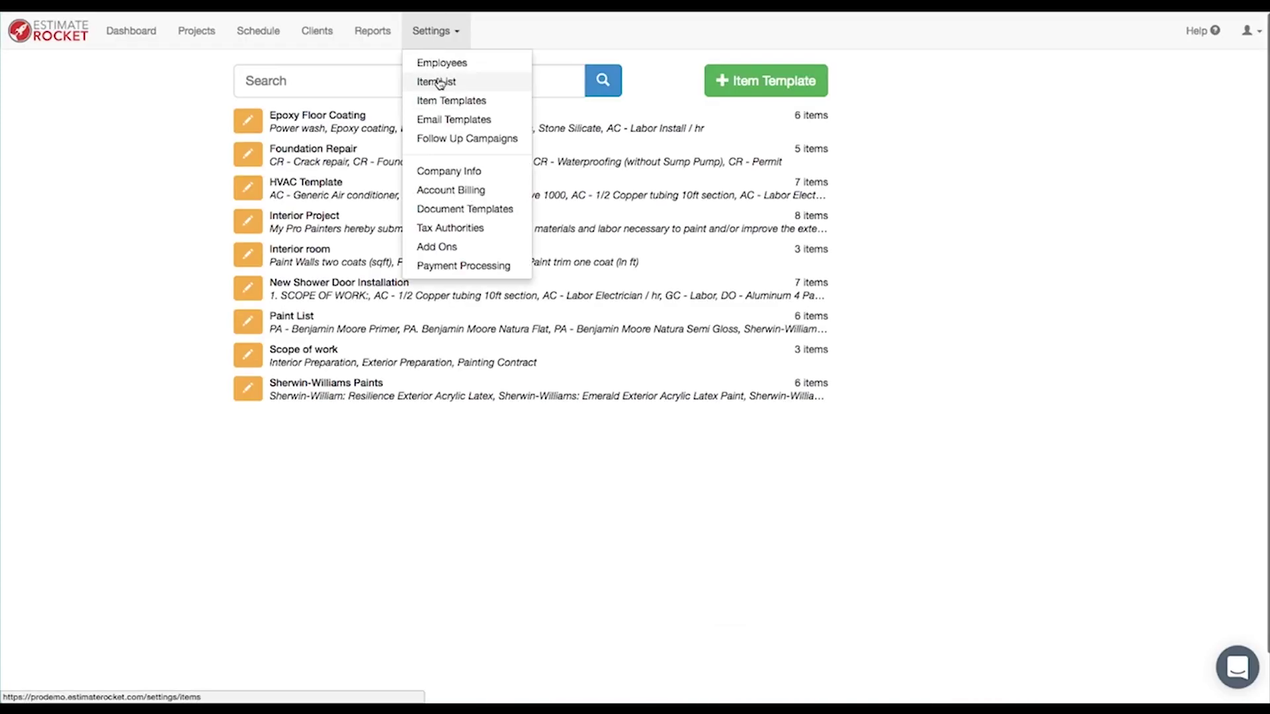
left_click(432, 83)
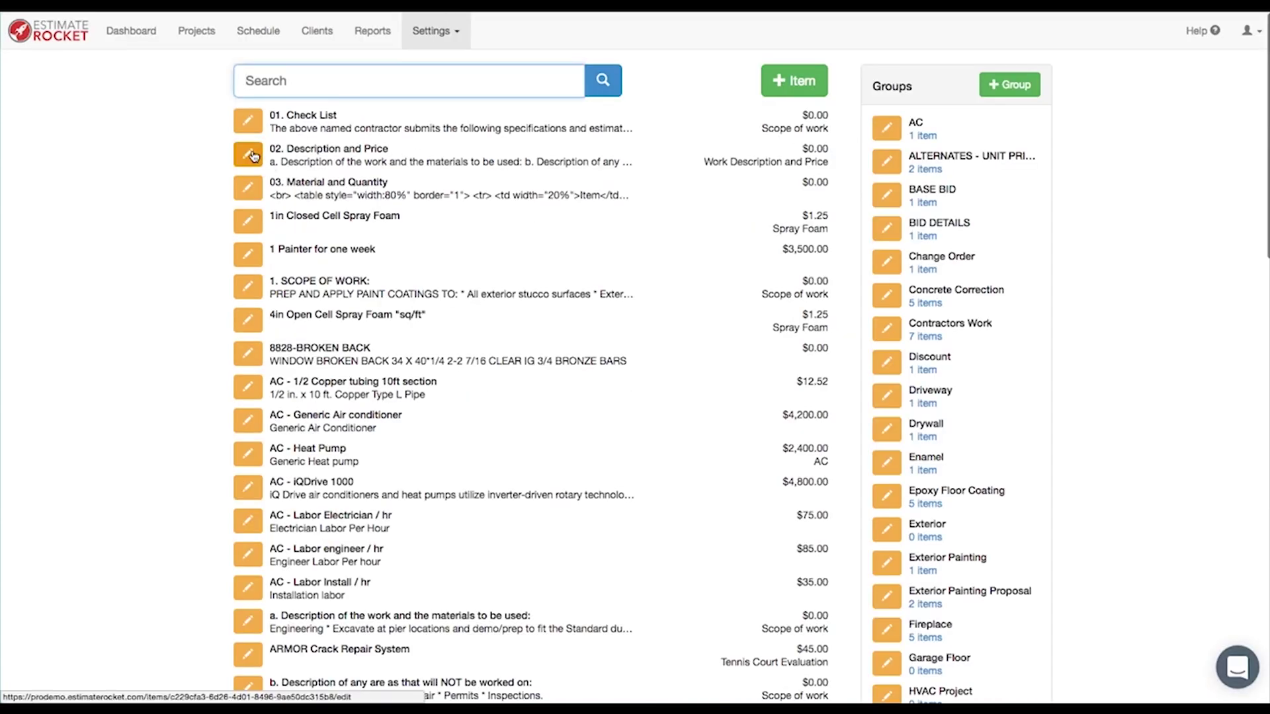
left_click(248, 256)
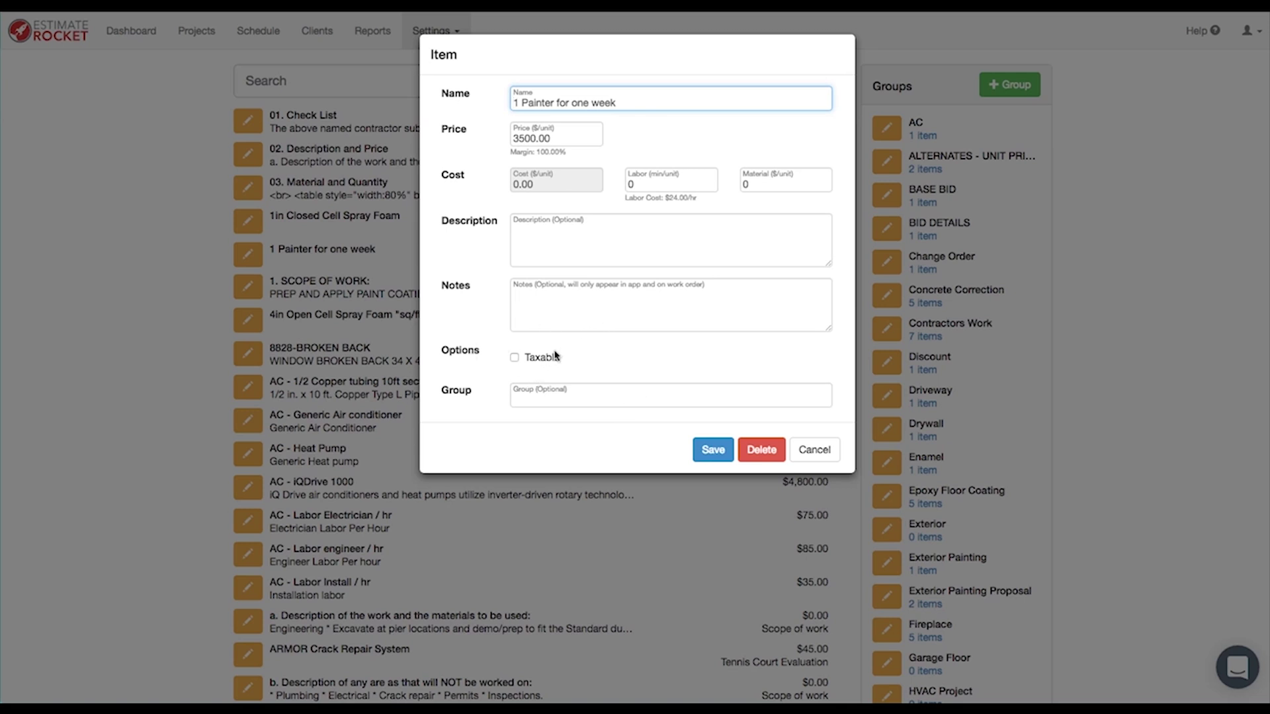
left_click(816, 452)
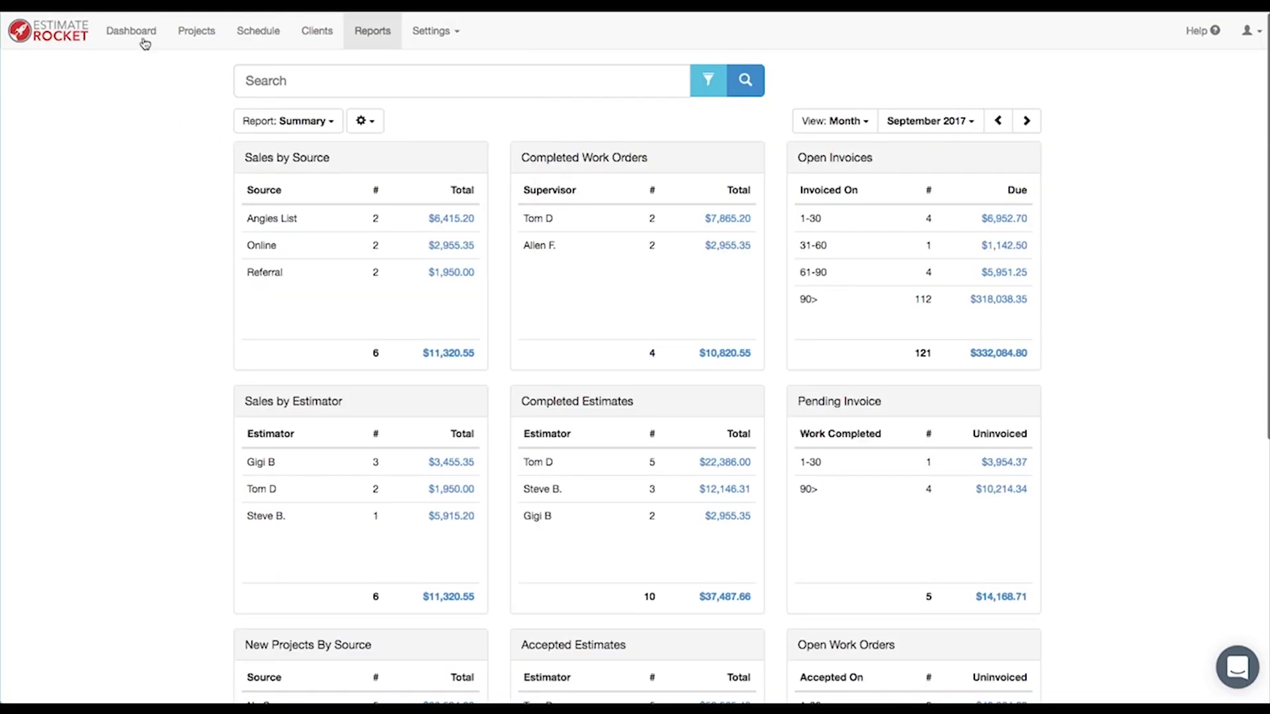
left_click(196, 35)
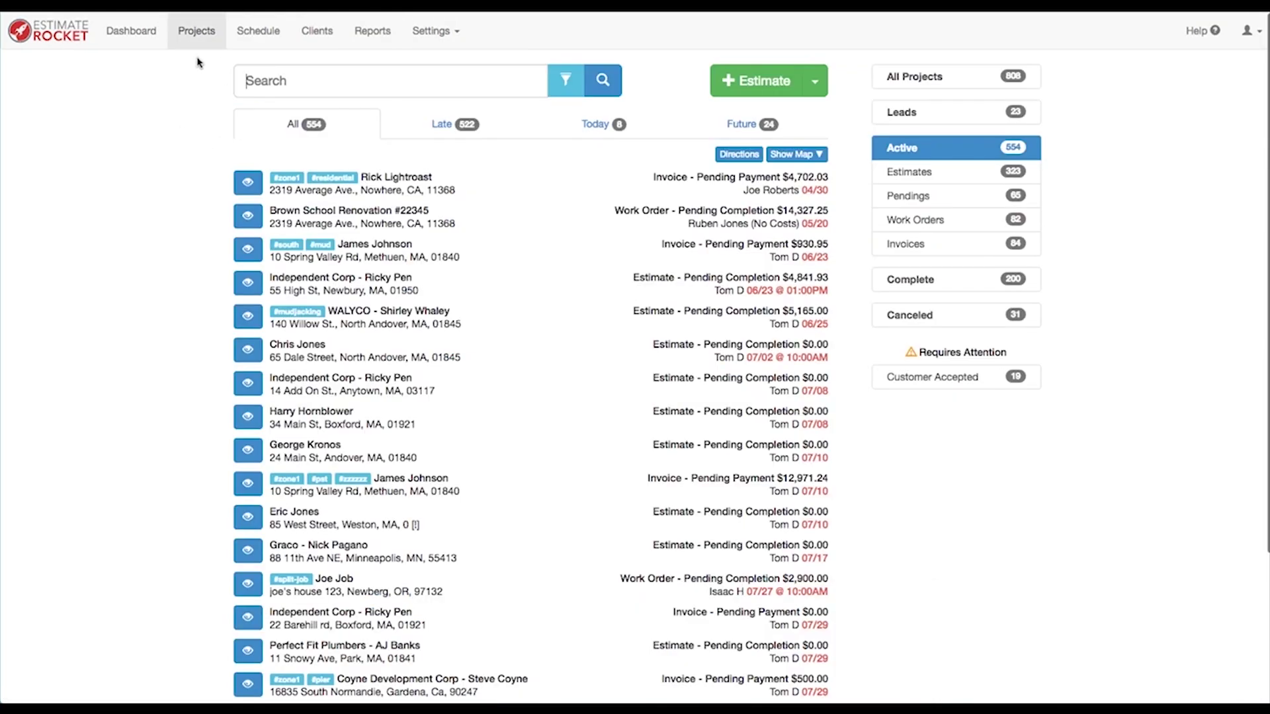
Step: View the project details of the first active project in the list without saving changes
left_click(248, 185)
left_click(250, 188)
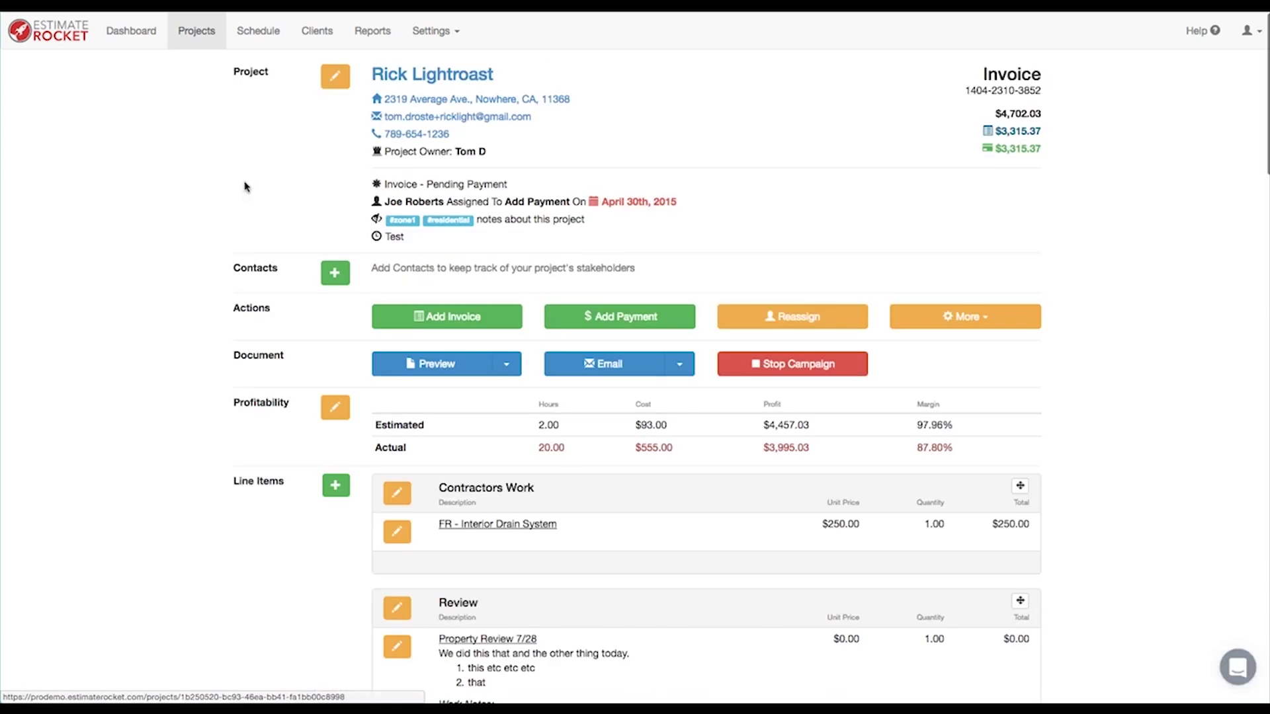
left_click(335, 76)
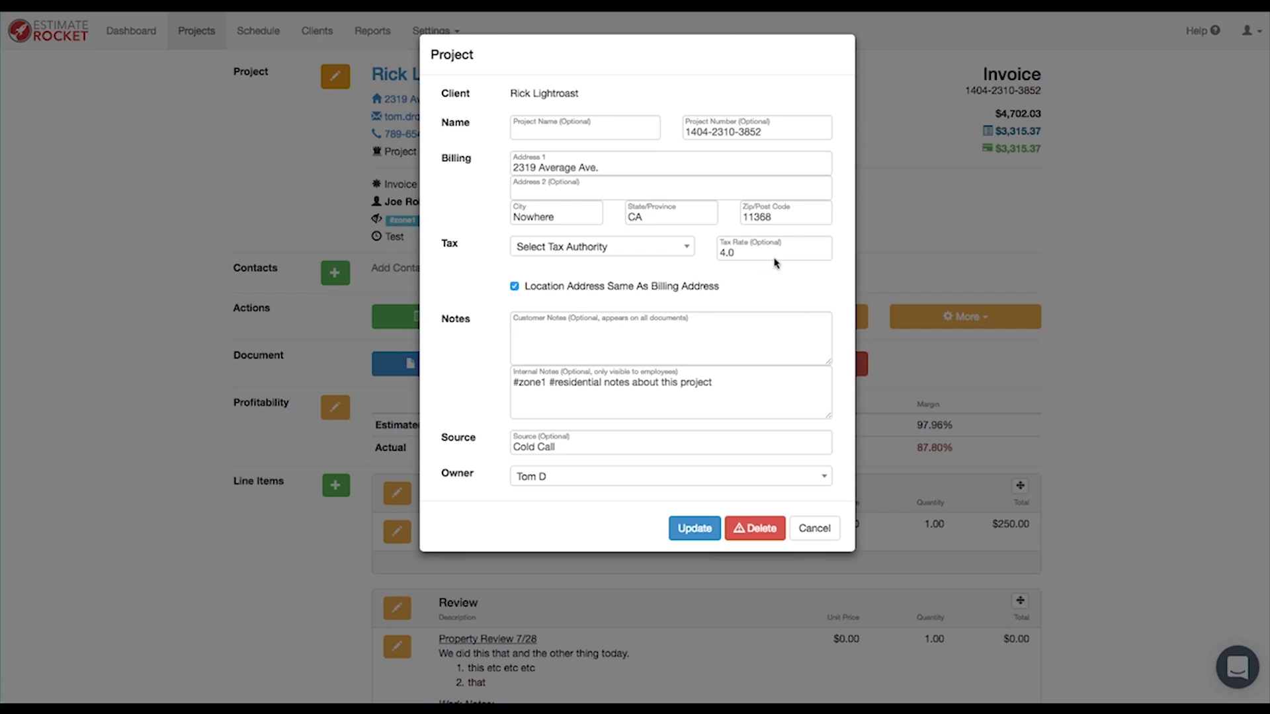
left_click(818, 529)
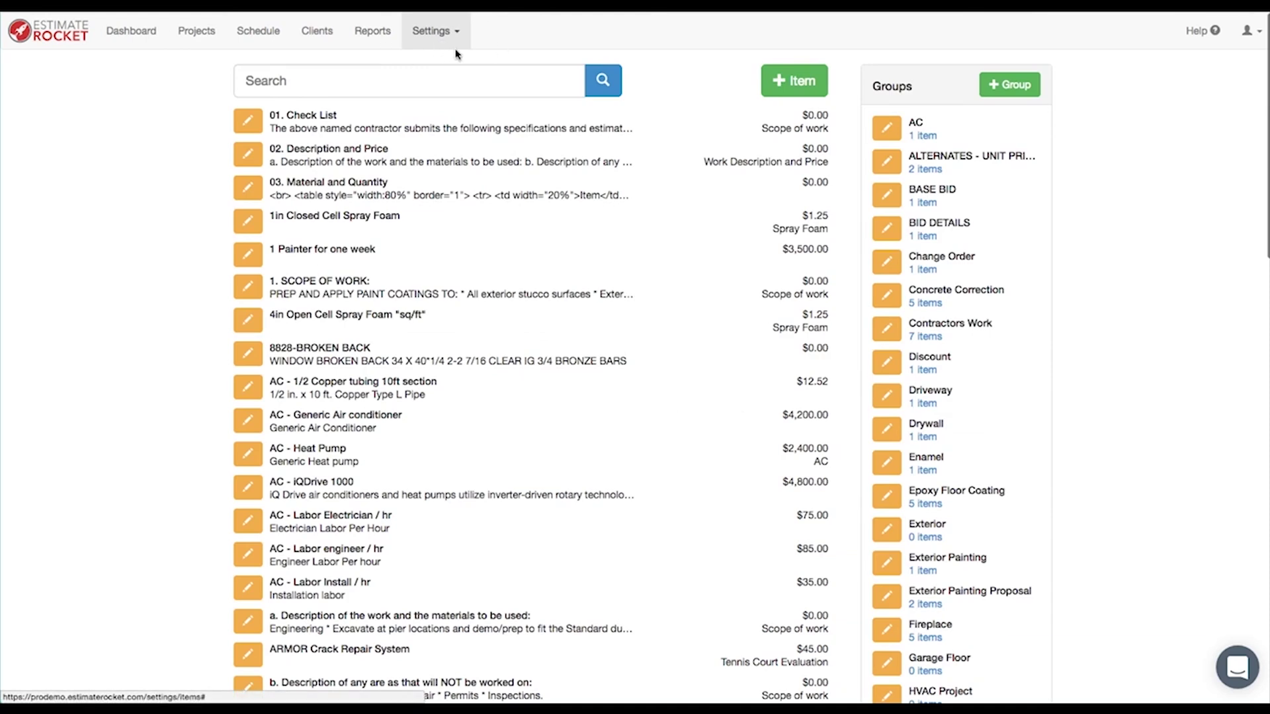
Step: View the items of the "Interior Project" item template without saving changes, and look at the support conversations list
left_click(448, 41)
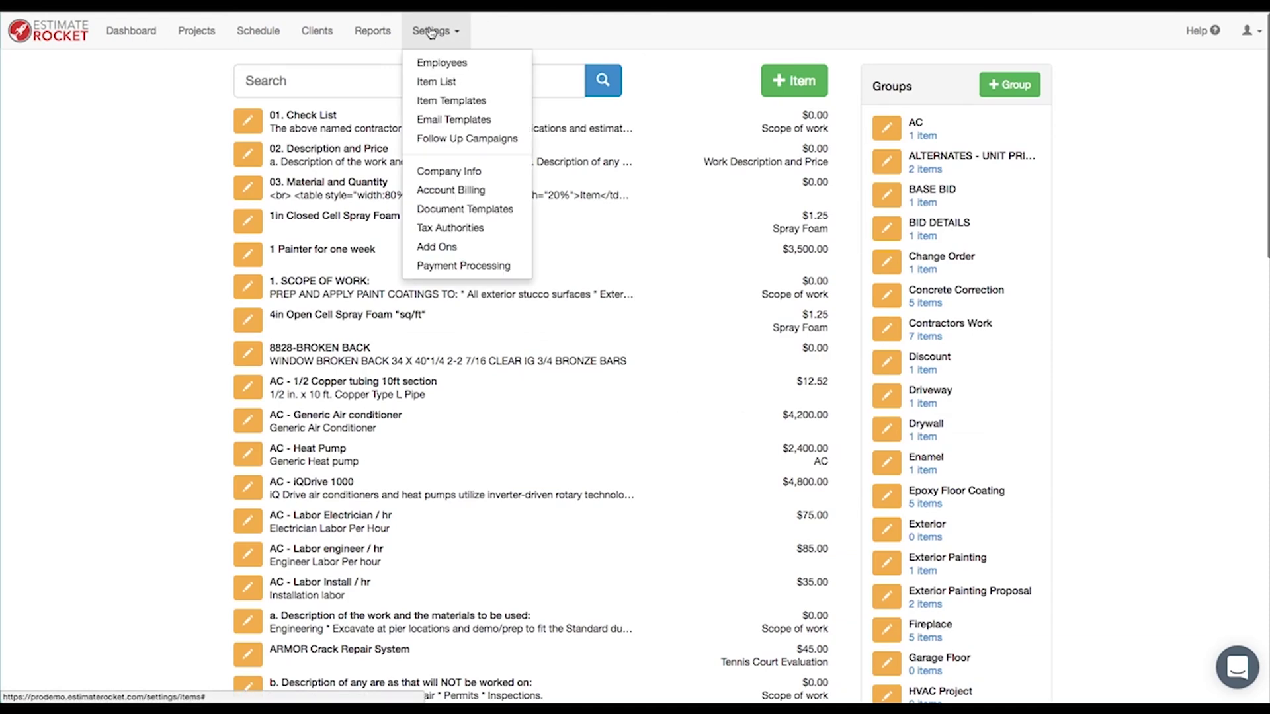
left_click(443, 103)
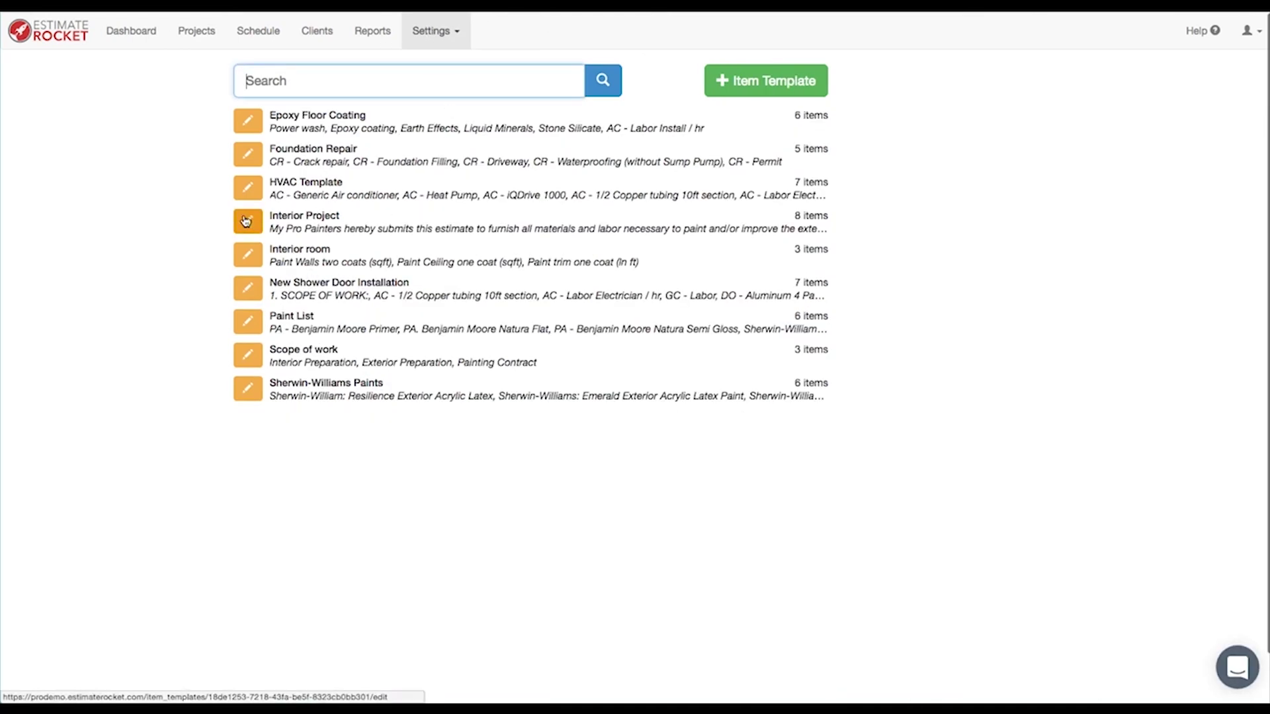
left_click(248, 223)
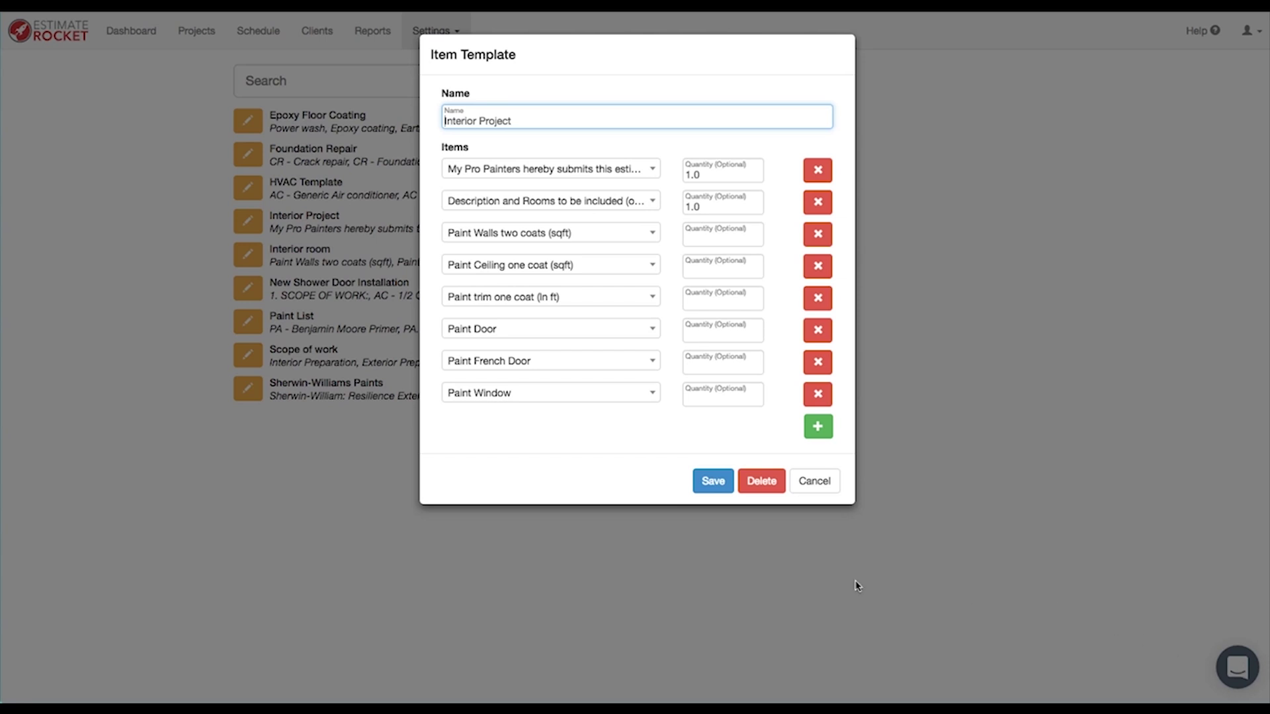
left_click(827, 485)
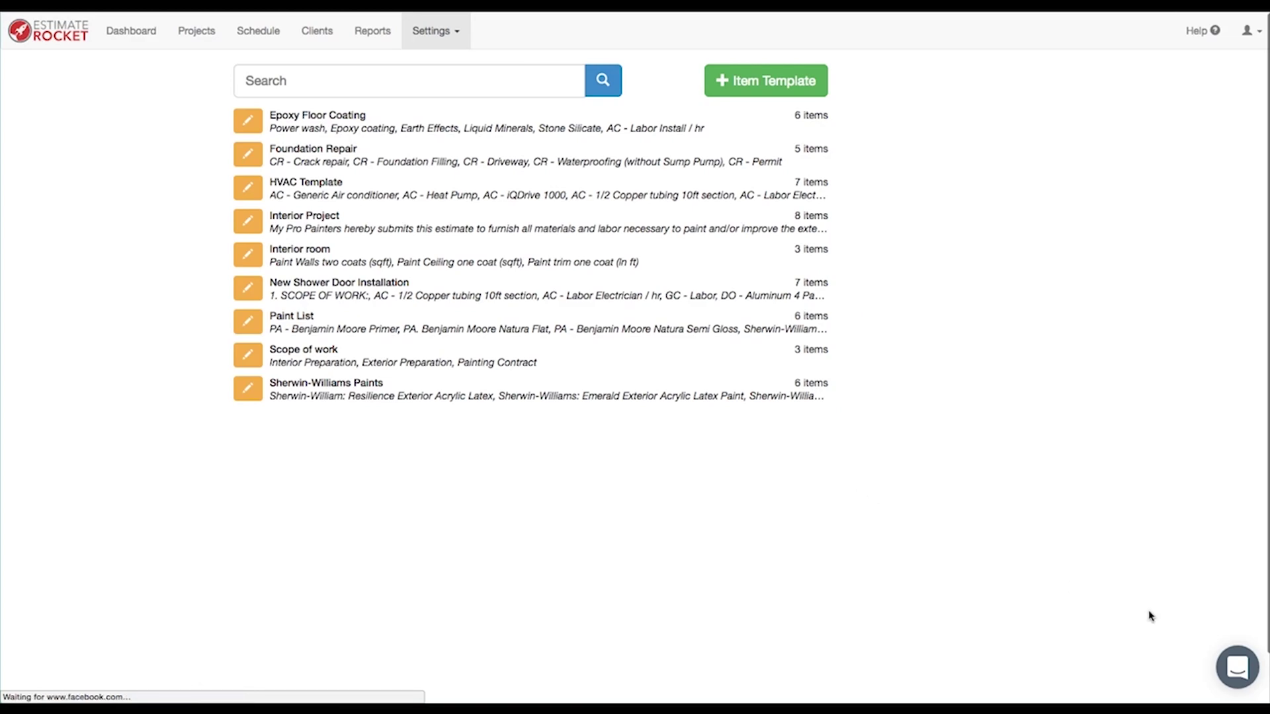
left_click(1236, 665)
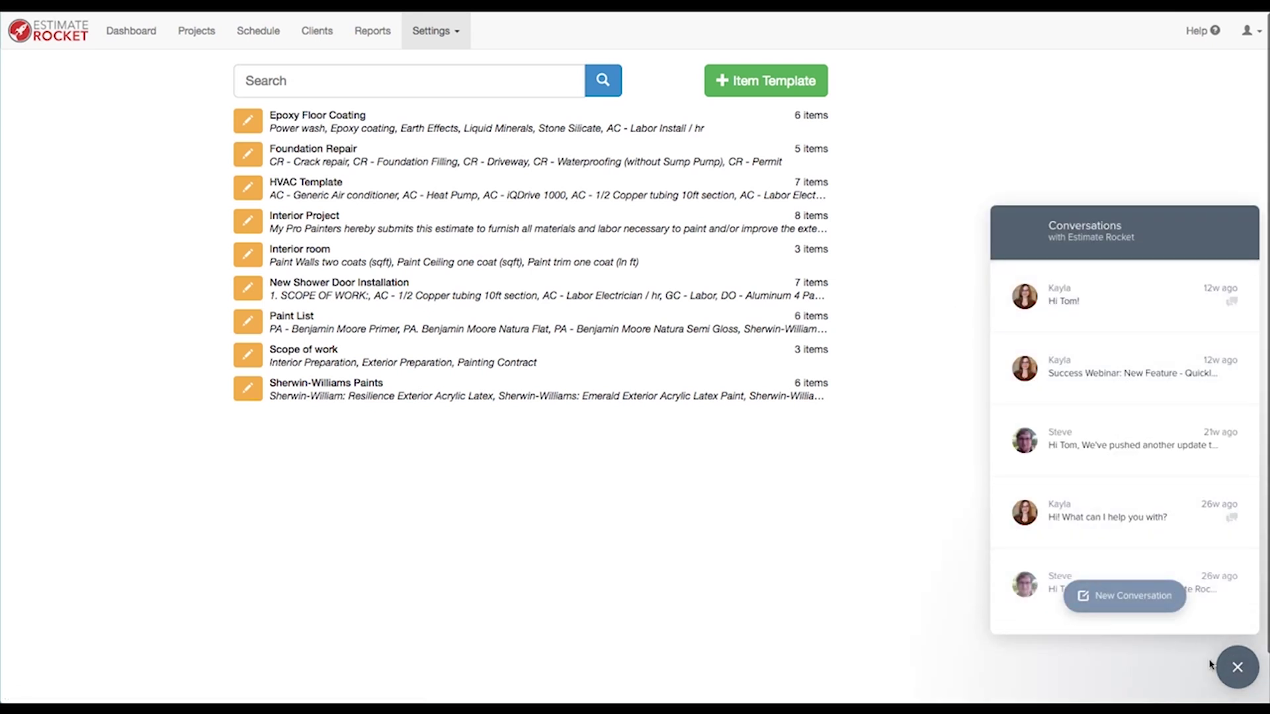
left_click(1236, 666)
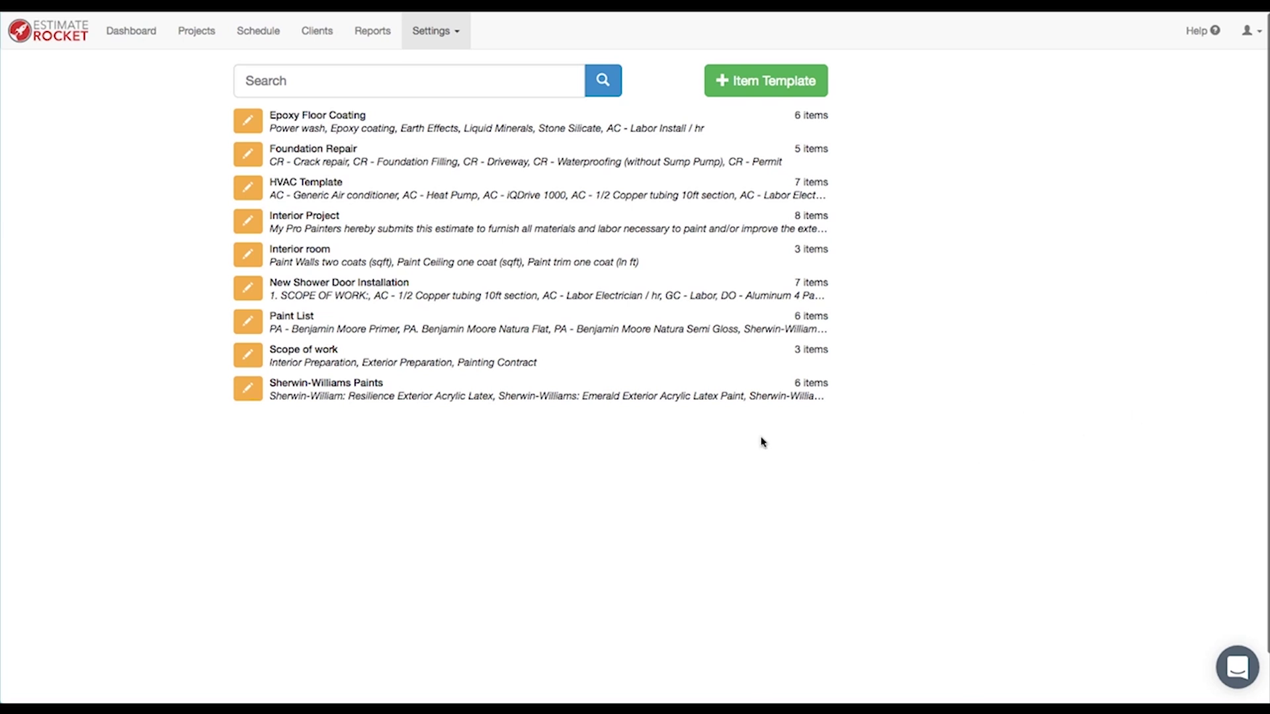
Step: Open the reports summary for October 2017 and review its sales, estimate, invoice and work order cards
left_click(372, 33)
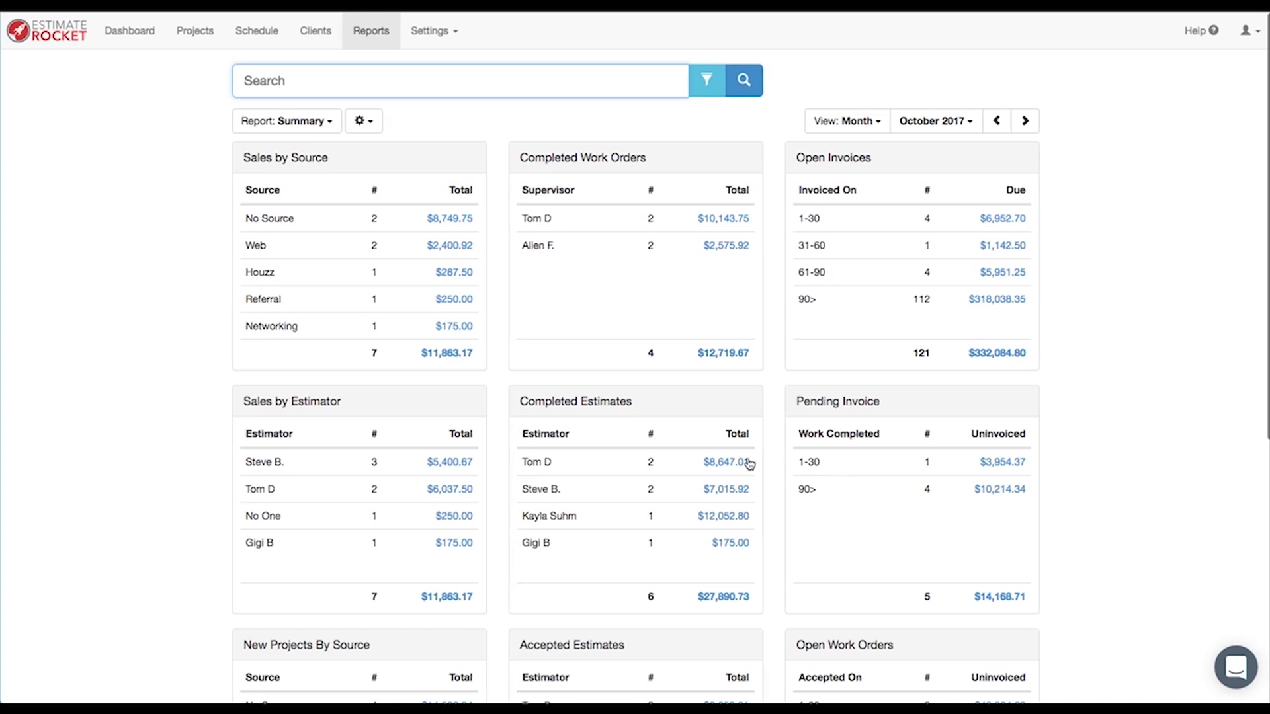
scroll(627, 535, "down", 3)
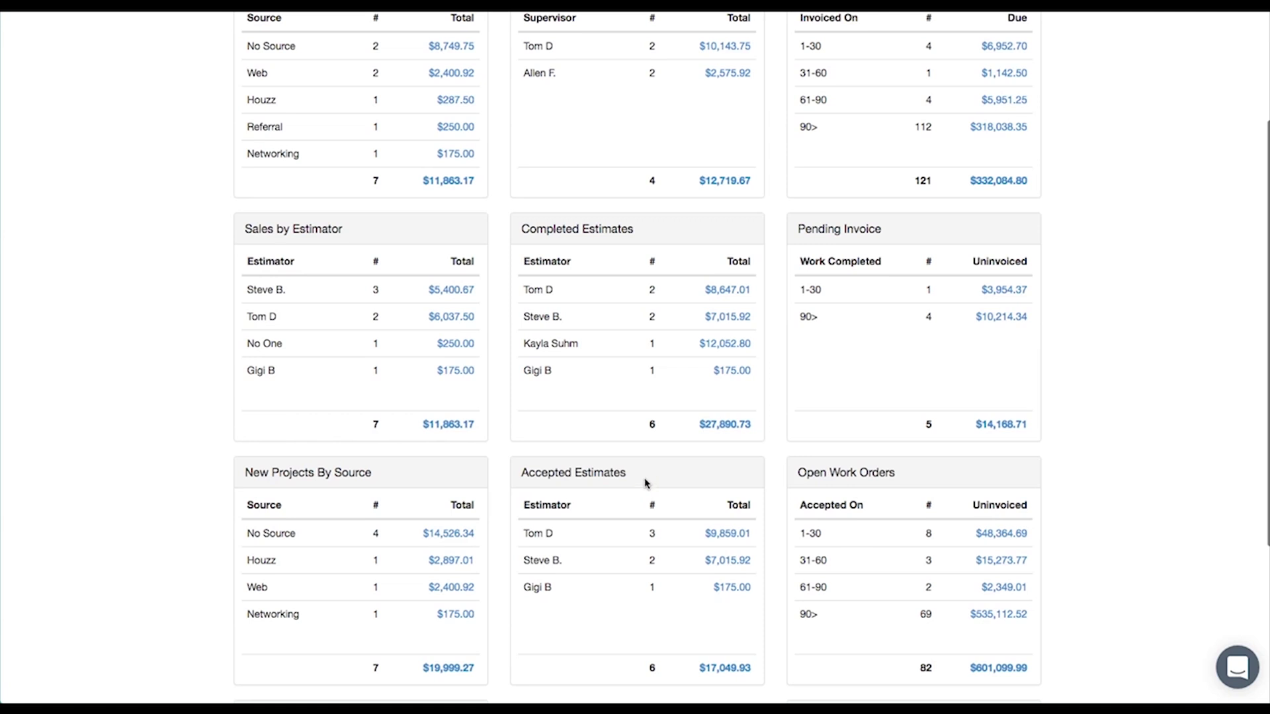
scroll(643, 490, "up", 4)
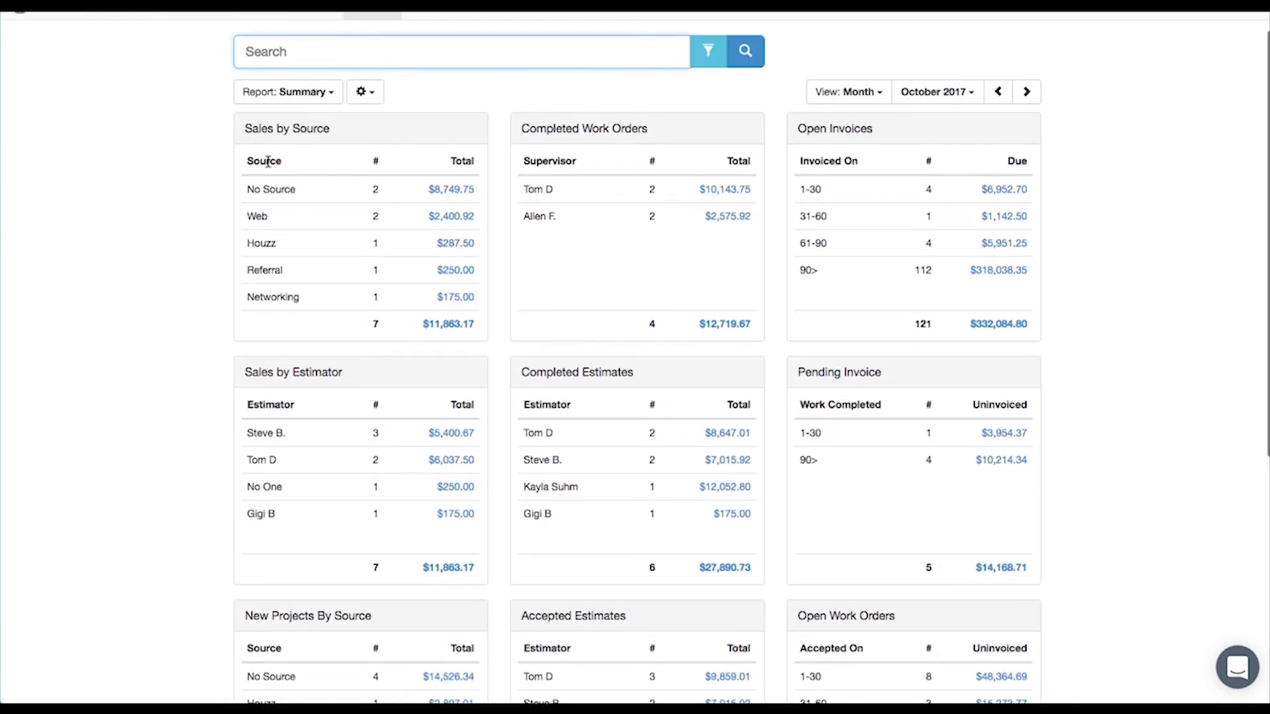
scroll(674, 539, "down", 4)
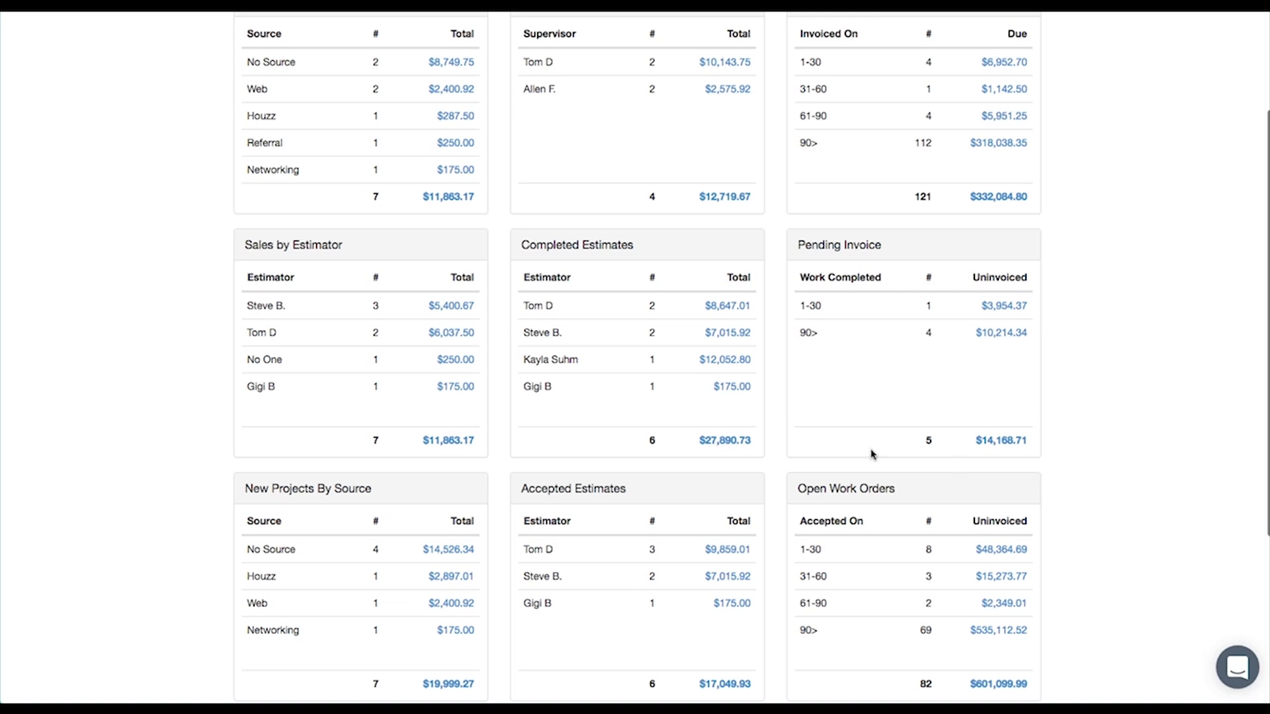
scroll(94, 299, "up", 4)
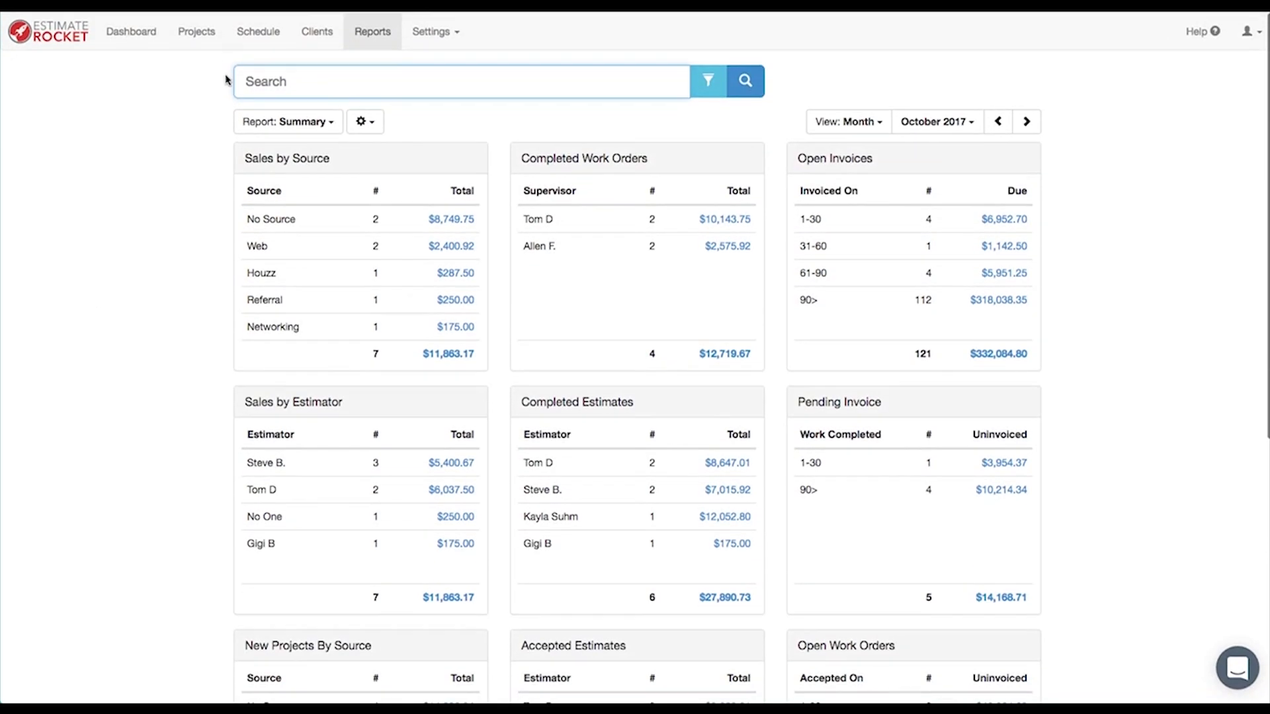
Step: Check today's work on the dashboard and narrow the active projects to estimates in the Pending Schedule state
left_click(130, 33)
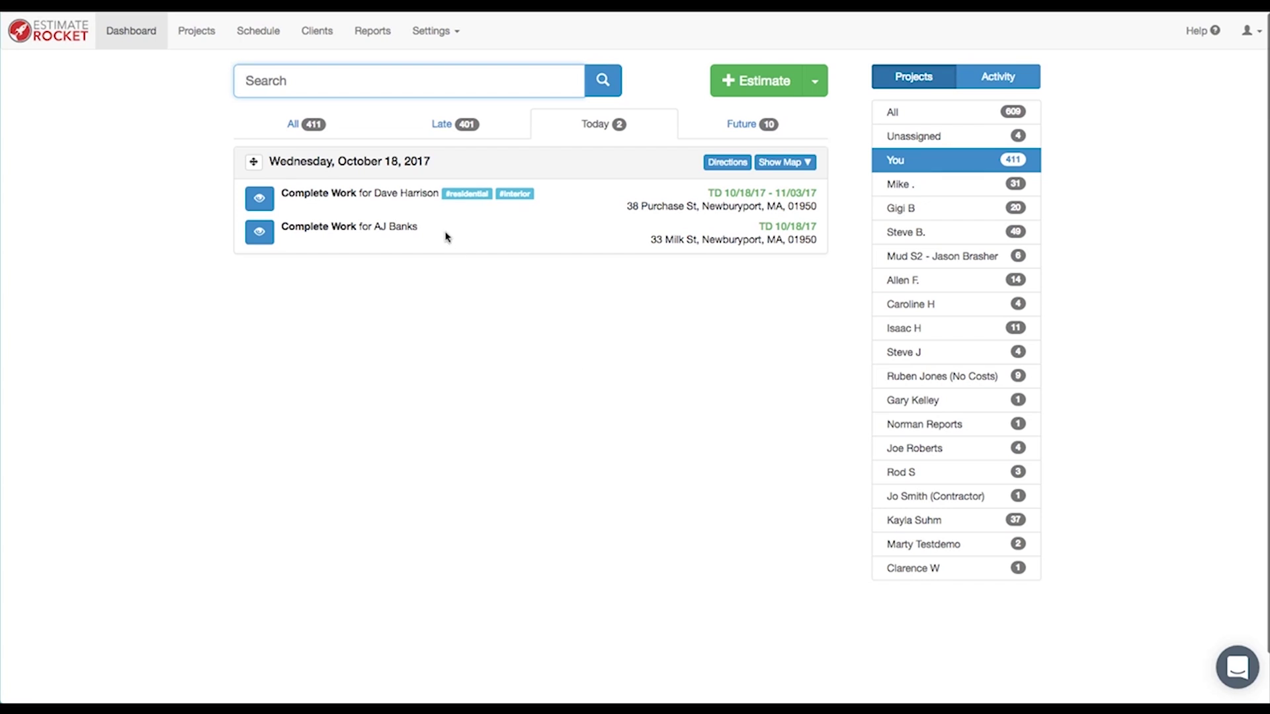
left_click(197, 33)
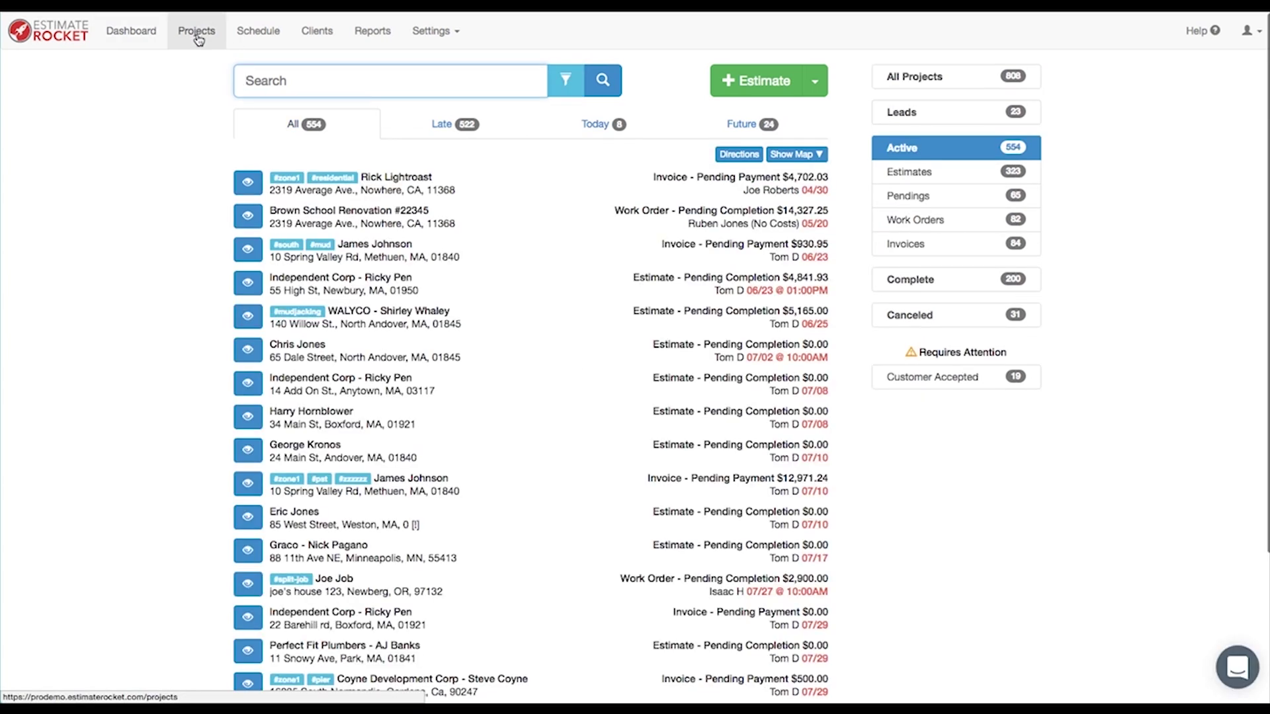
left_click(932, 176)
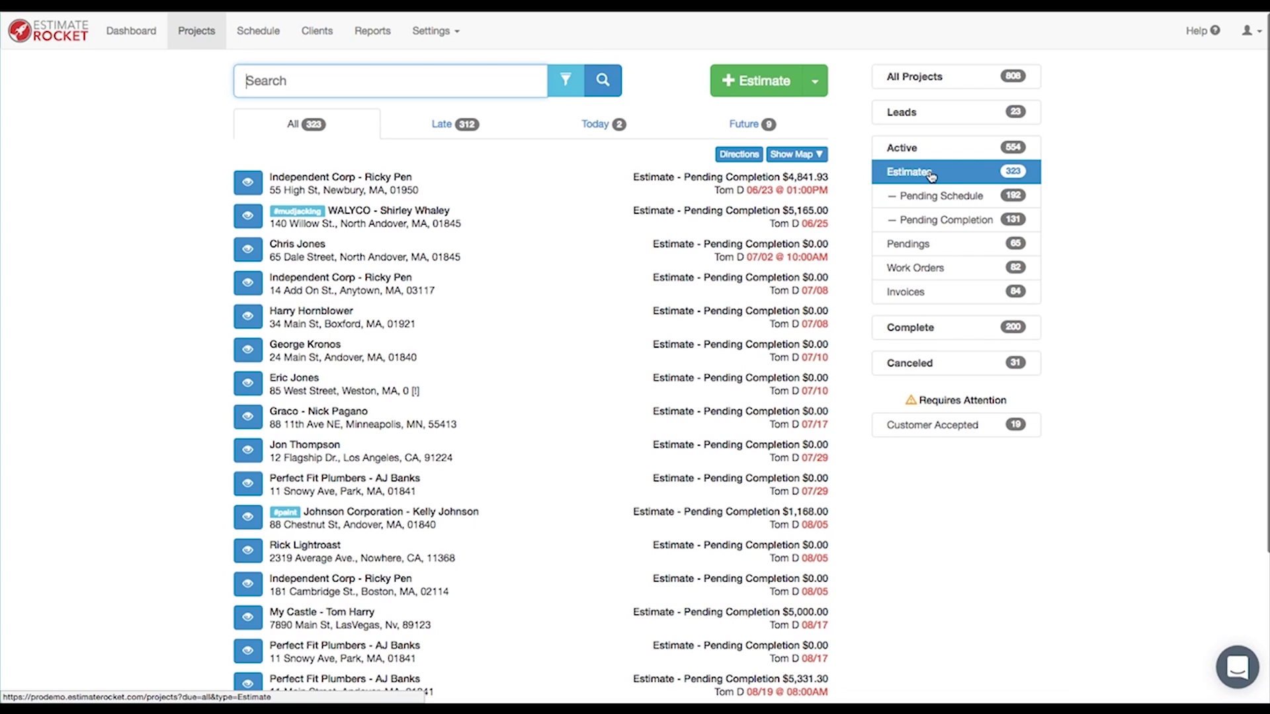
left_click(944, 199)
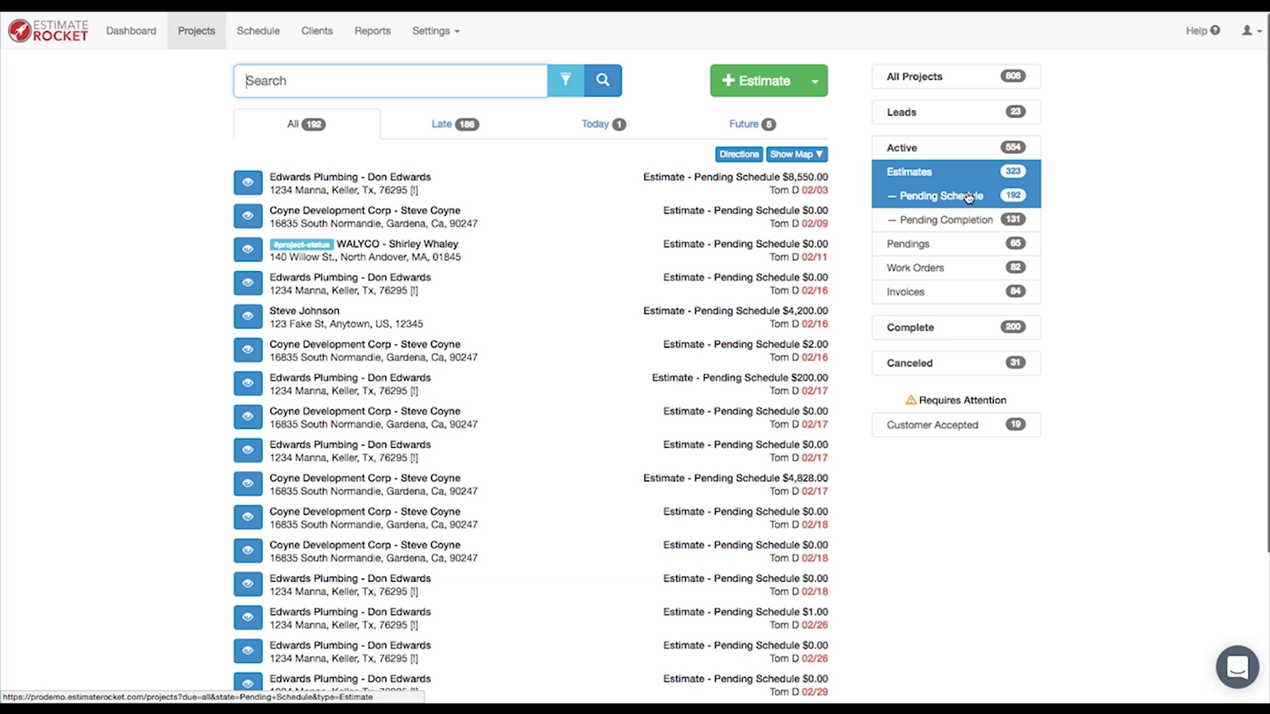
scroll(865, 302, "down", 1)
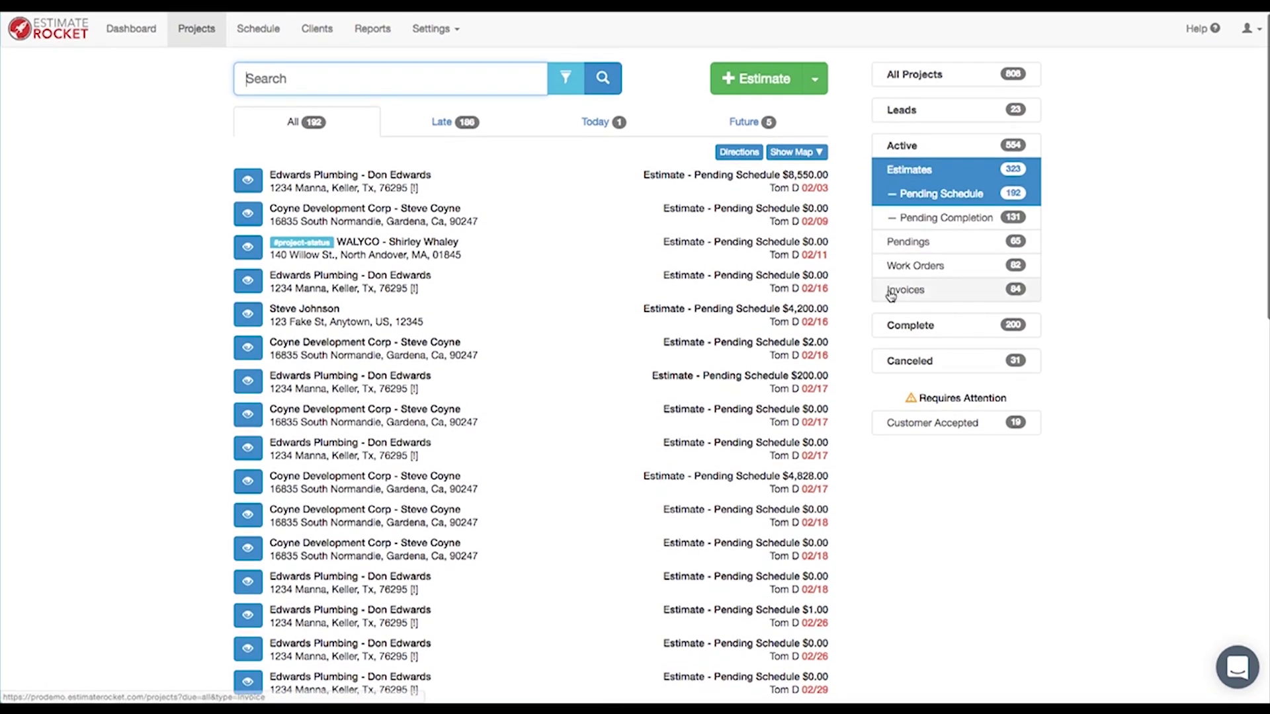
scroll(890, 297, "up", 1)
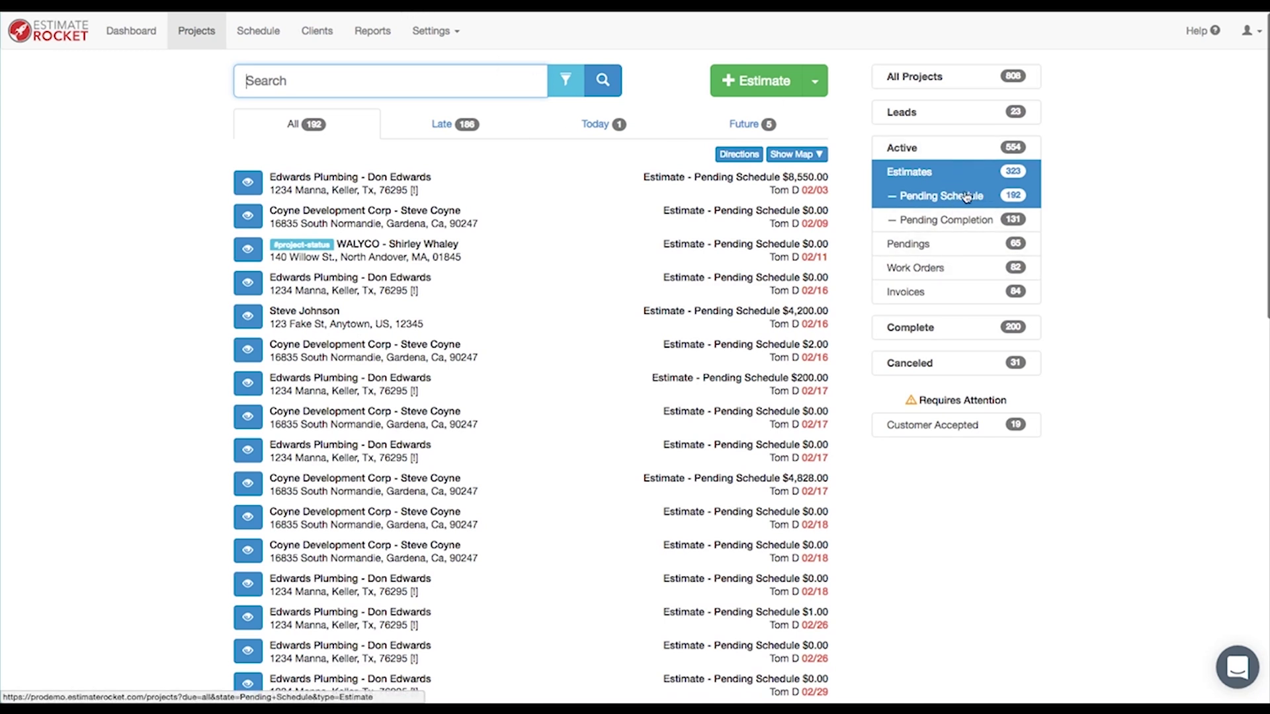
Step: View the criteria available for filtering the project list and remove the filter row without applying one
left_click(565, 82)
left_click(343, 125)
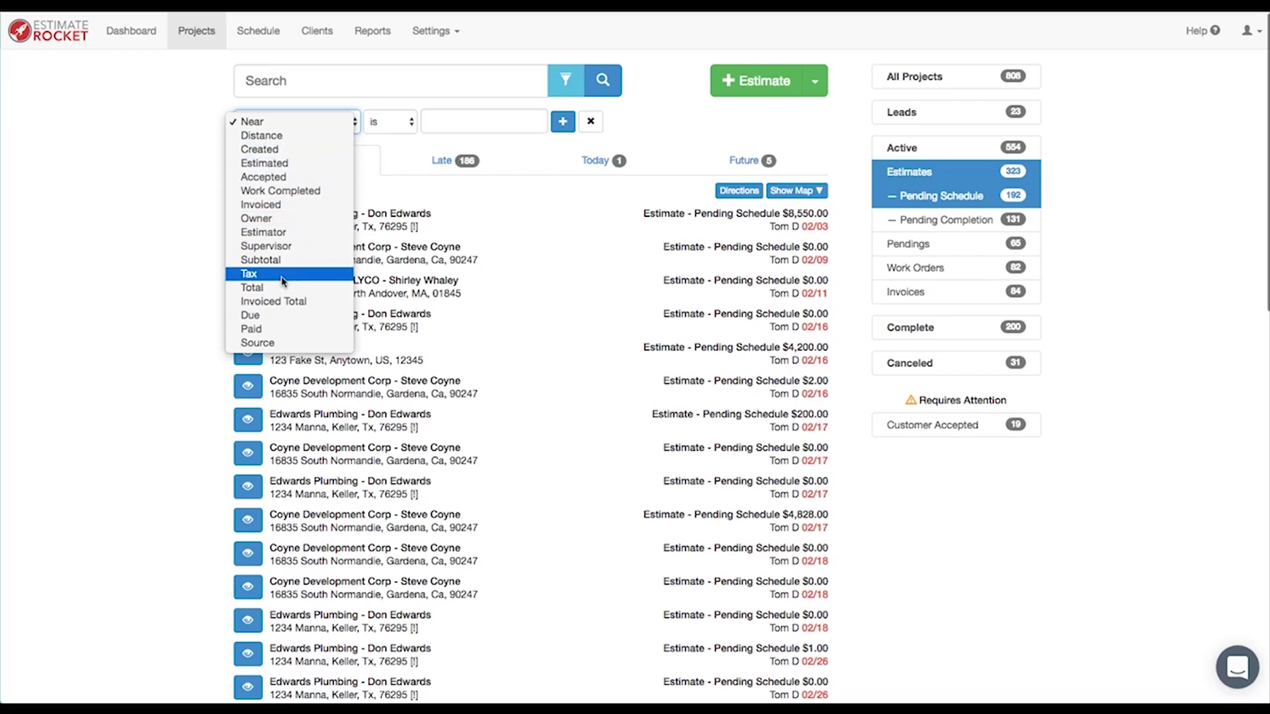
left_click(183, 192)
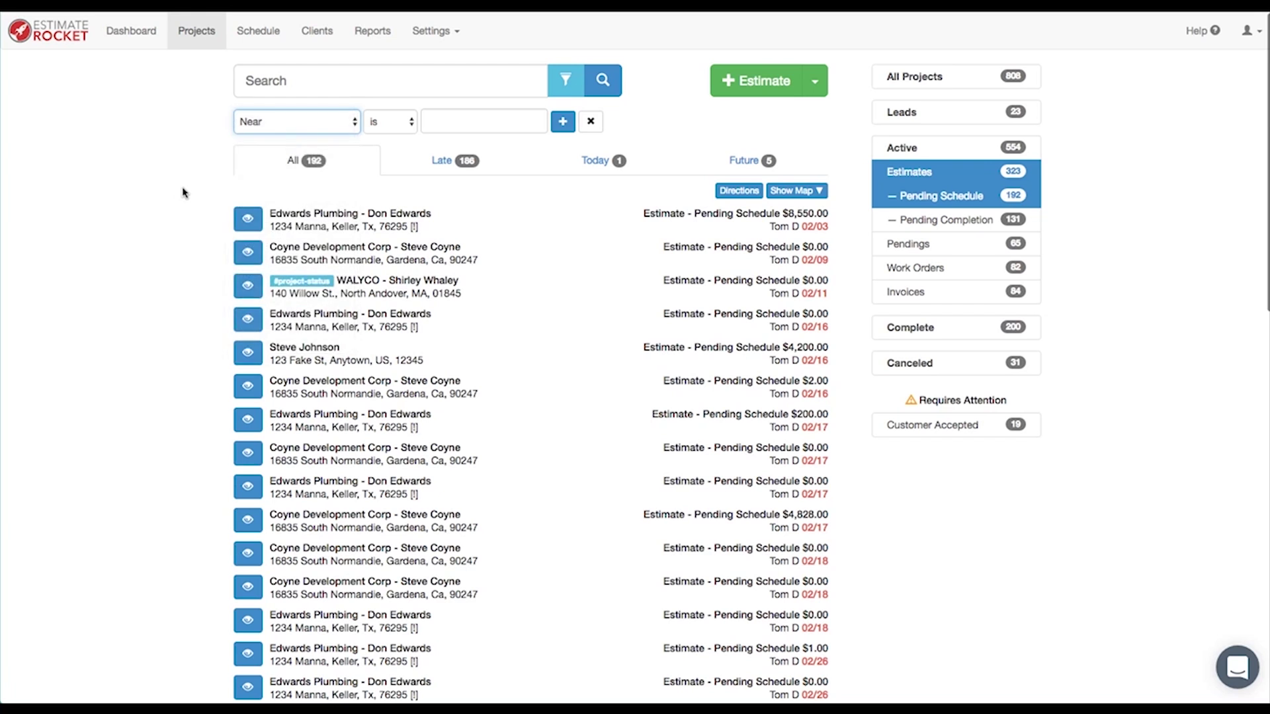
left_click(592, 123)
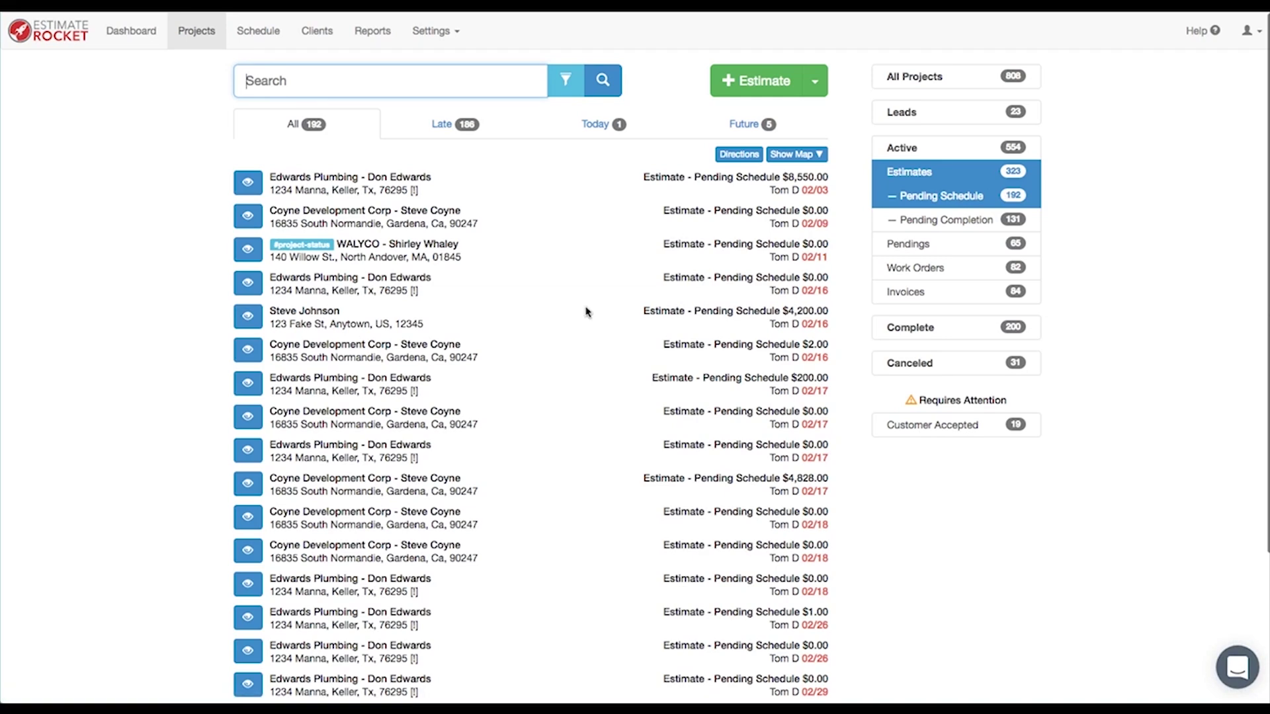
Step: Look through all pending-schedule estimates and limit the list to the late ones
scroll(587, 314, "down", 5)
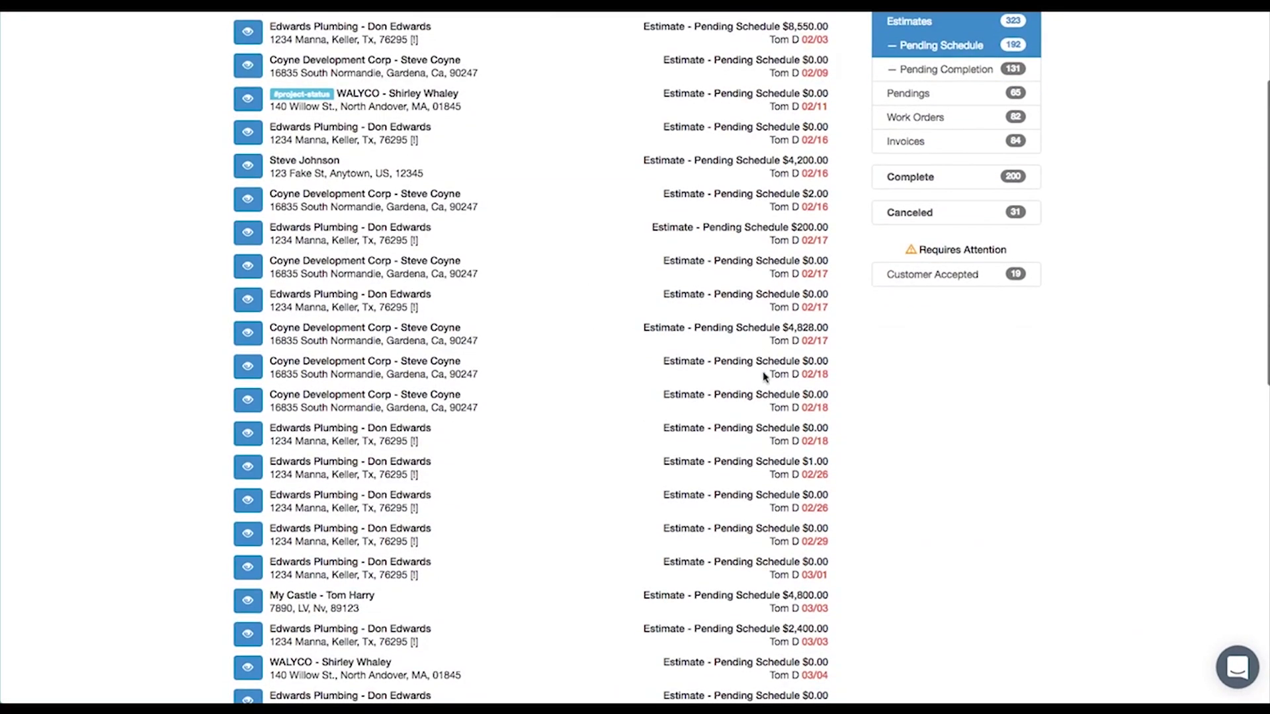
scroll(764, 377, "down", 20)
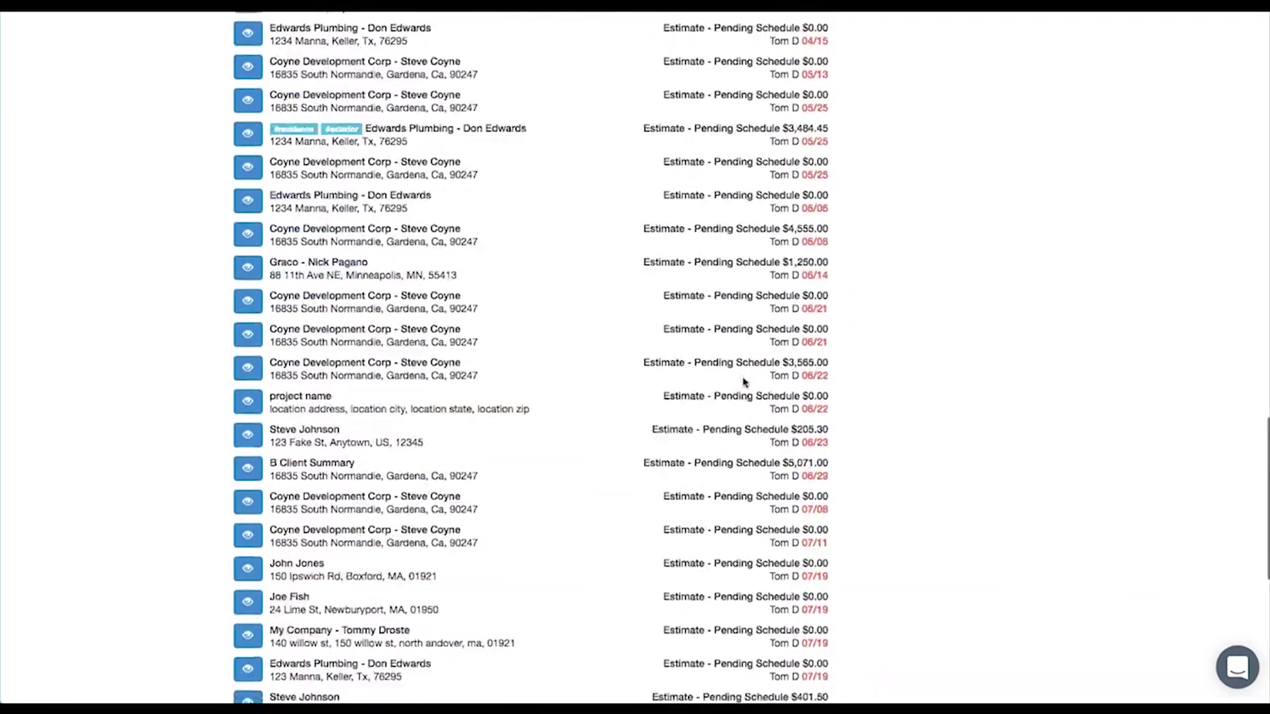
scroll(744, 382, "down", 20)
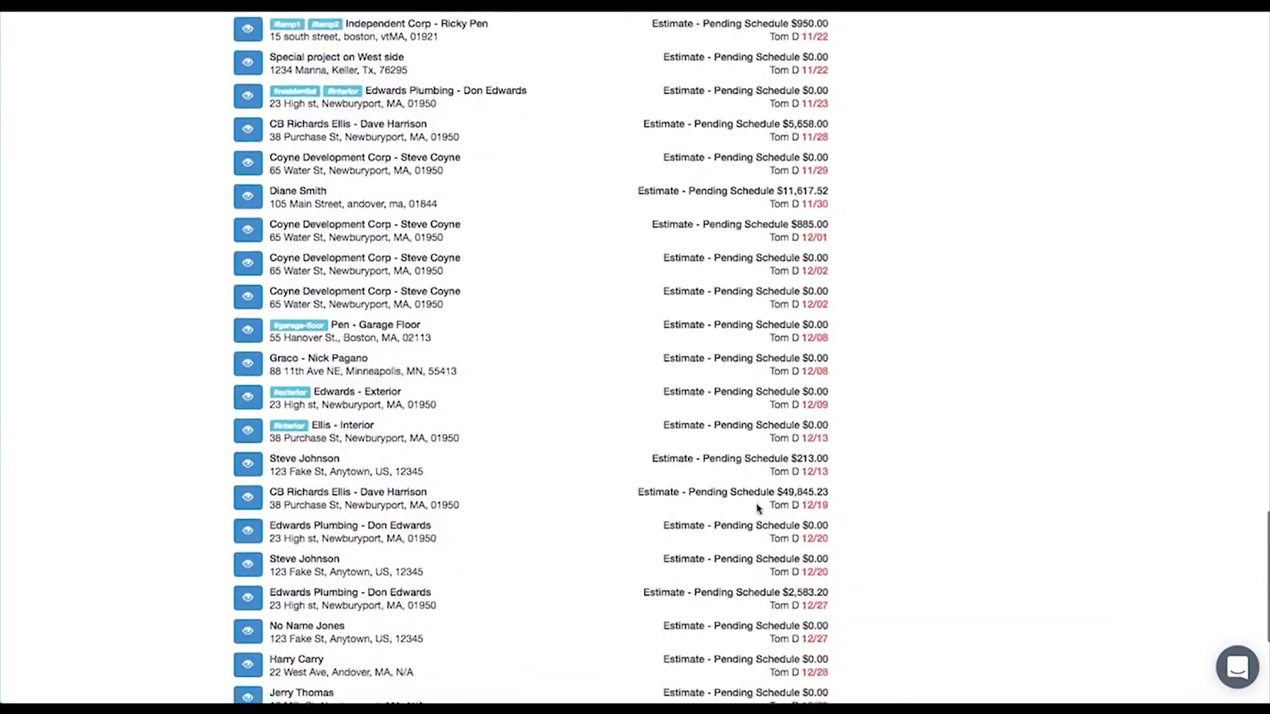
scroll(758, 508, "down", 15)
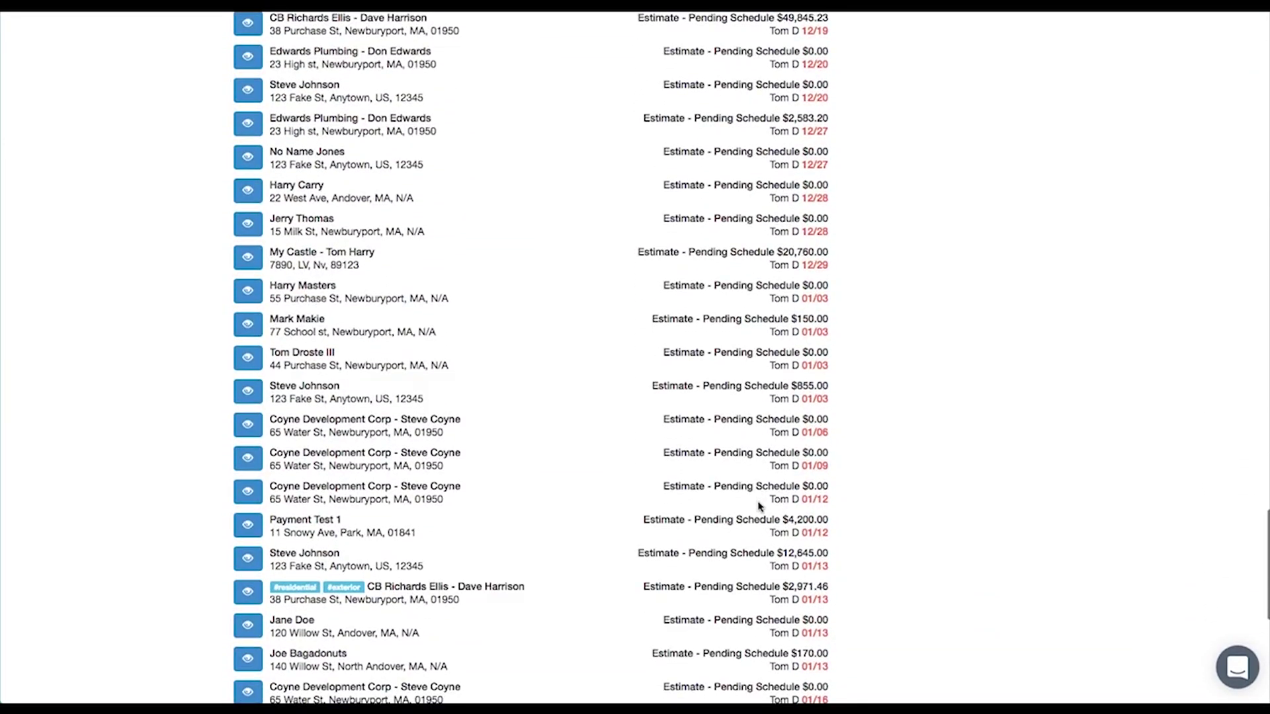
scroll(759, 506, "up", 20)
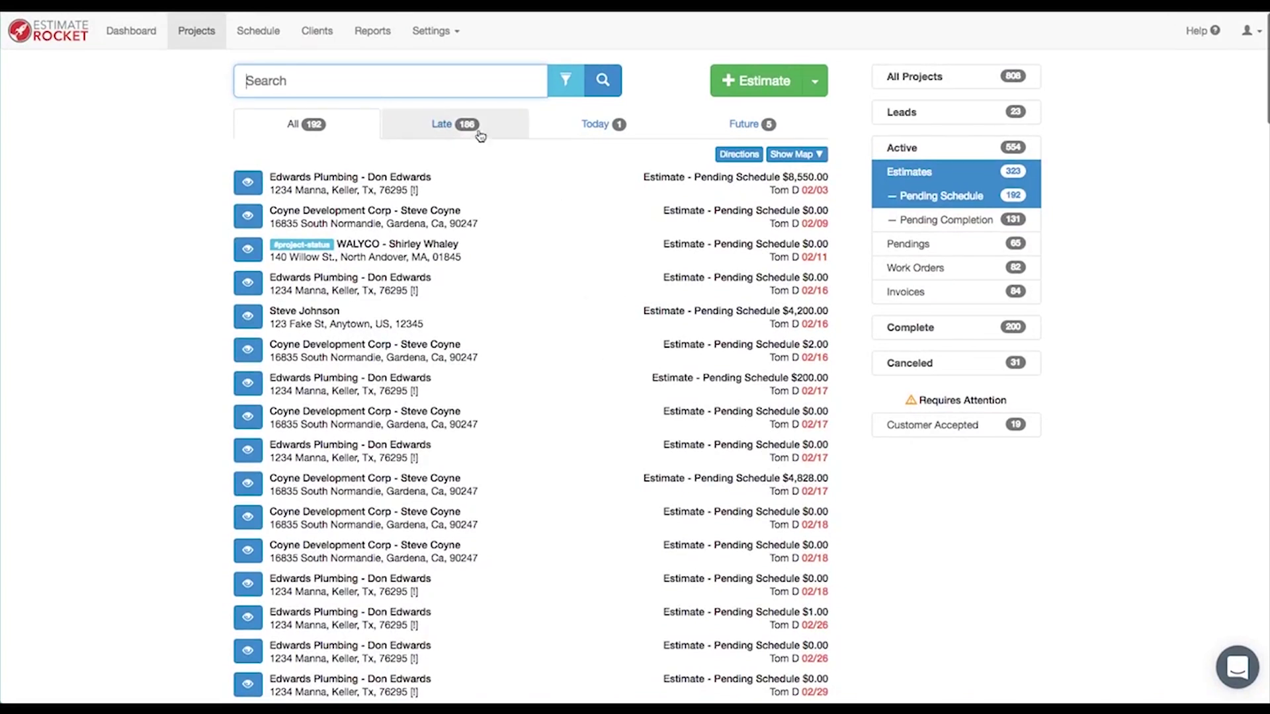
left_click(441, 125)
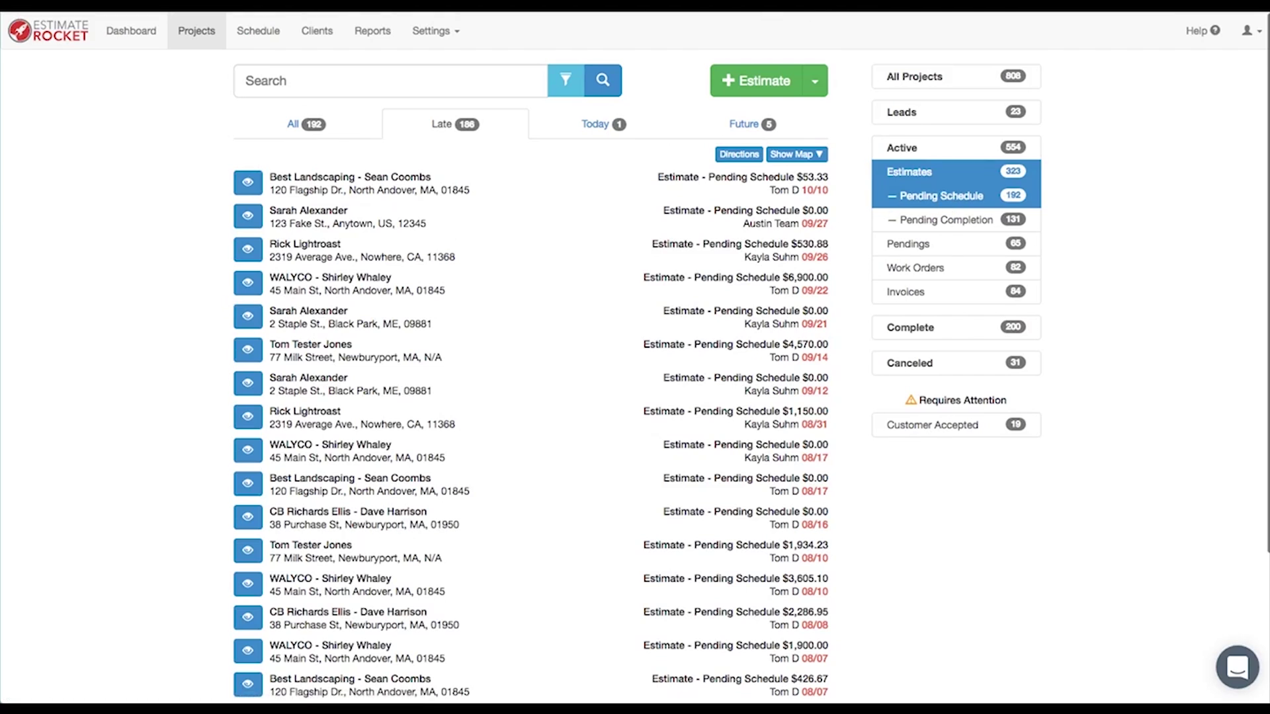
Step: Bookmark the list of late pending-schedule estimates as "Pending Schedule Late" in the Bookmarks Bar folder
key("super+d")
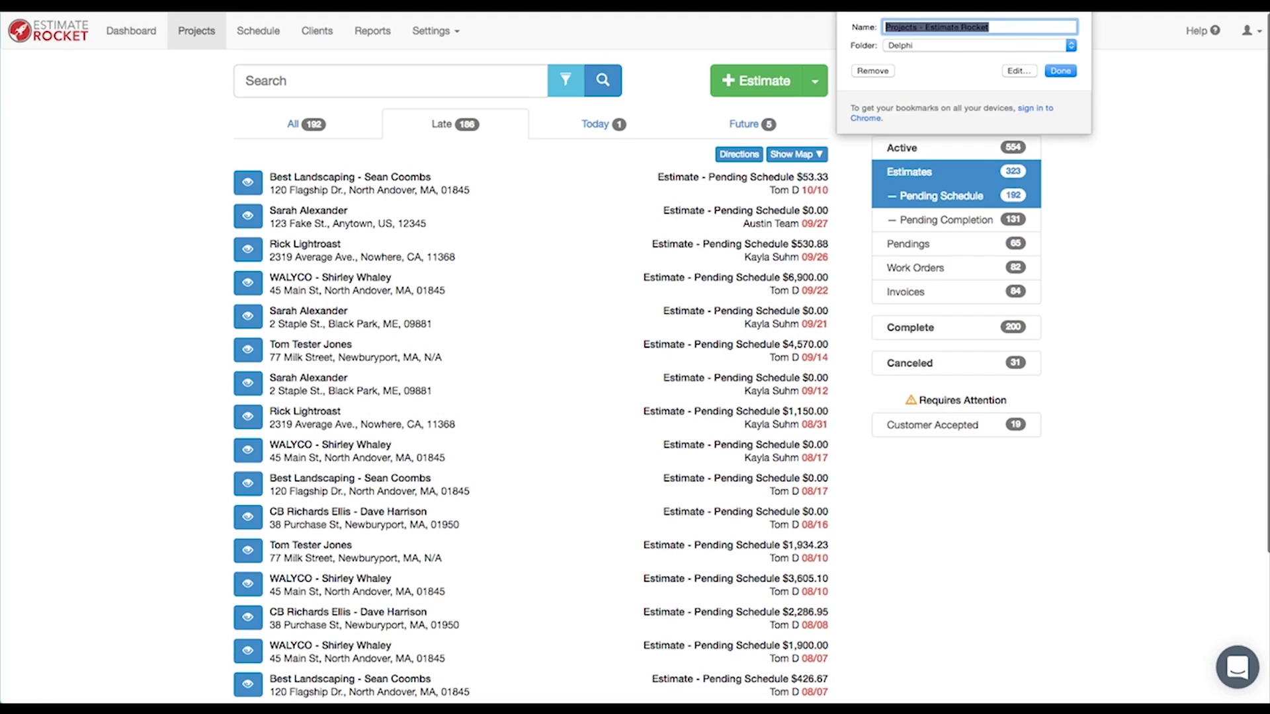
type("Penm")
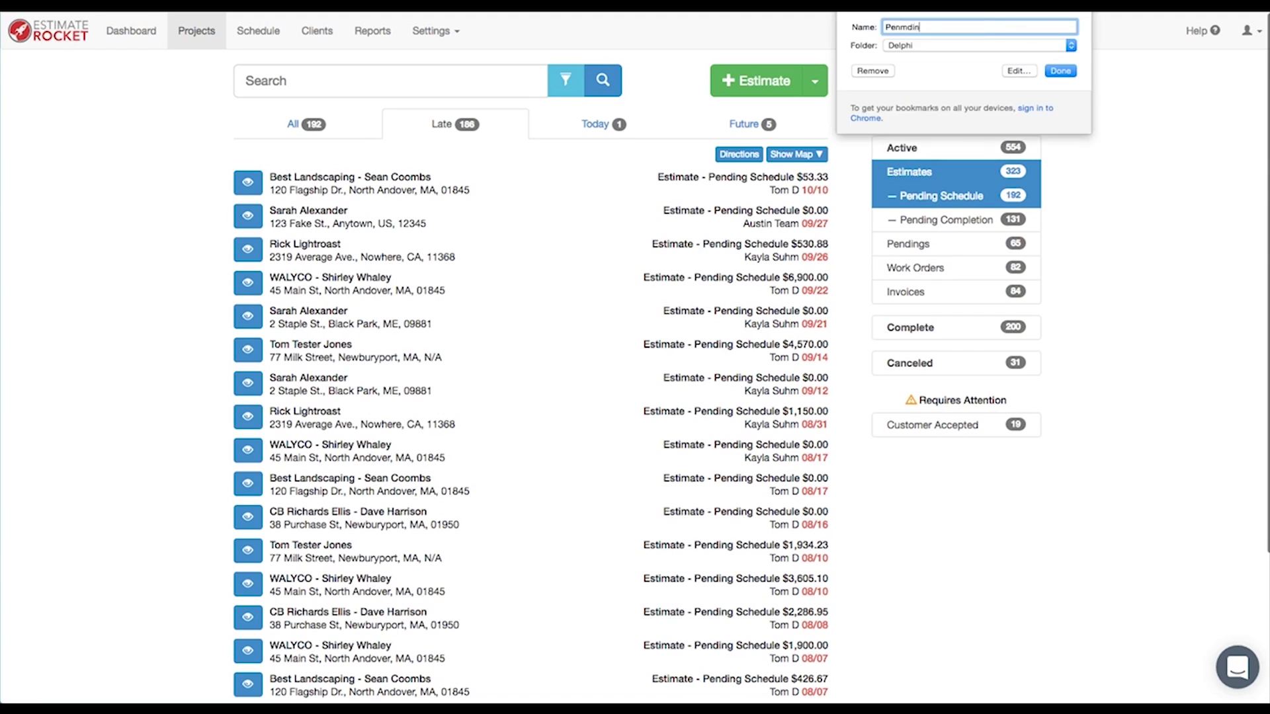
key("BackSpace")
type("dingSchedule Late")
left_click(1071, 45)
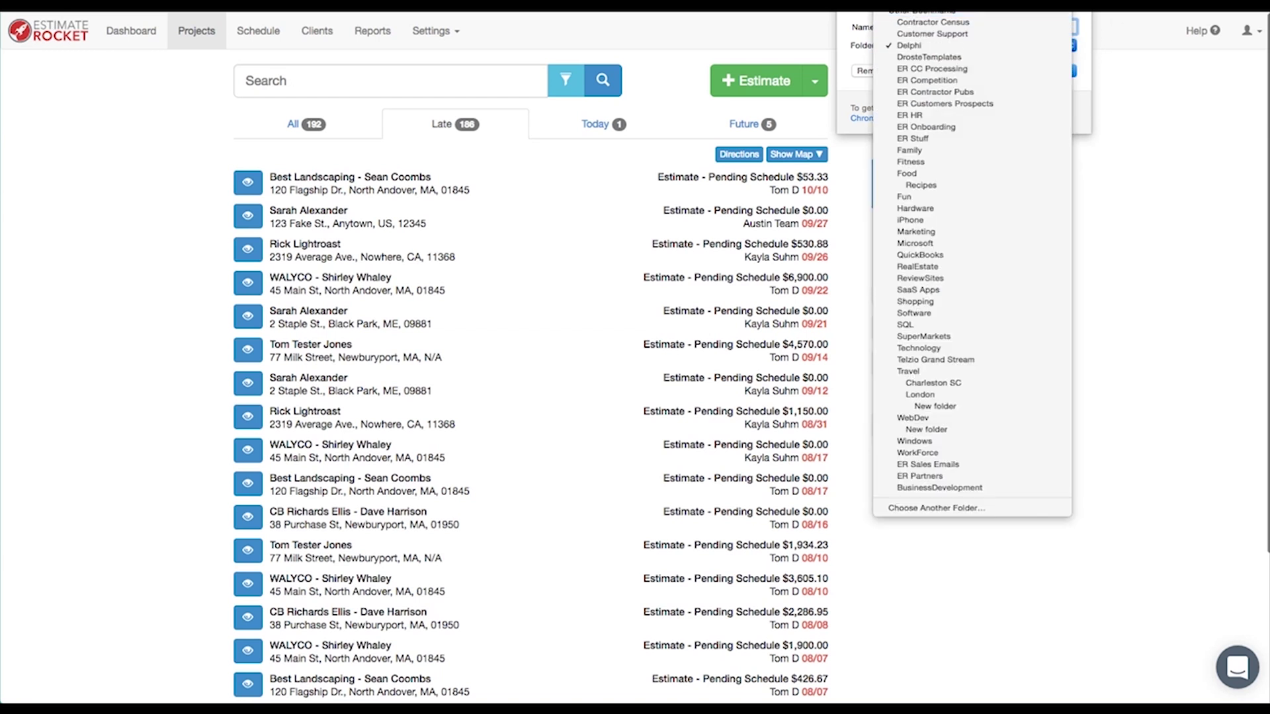
left_click(928, 6)
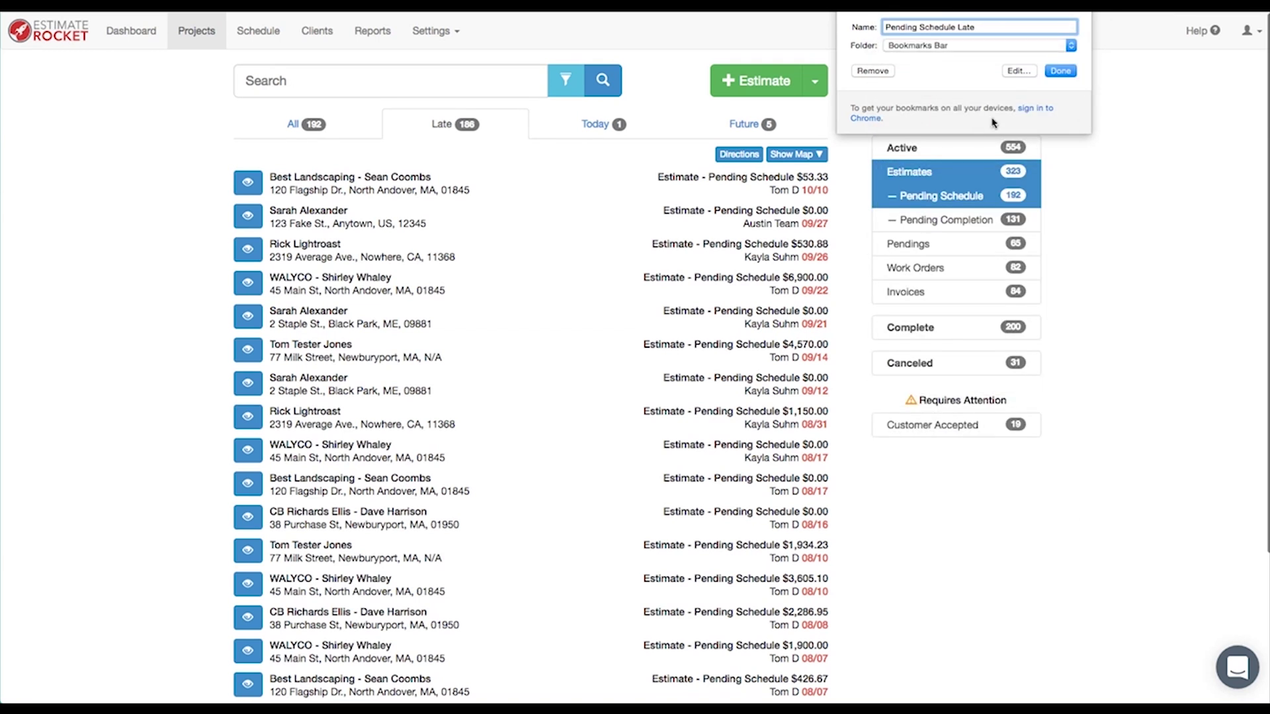
left_click(1066, 73)
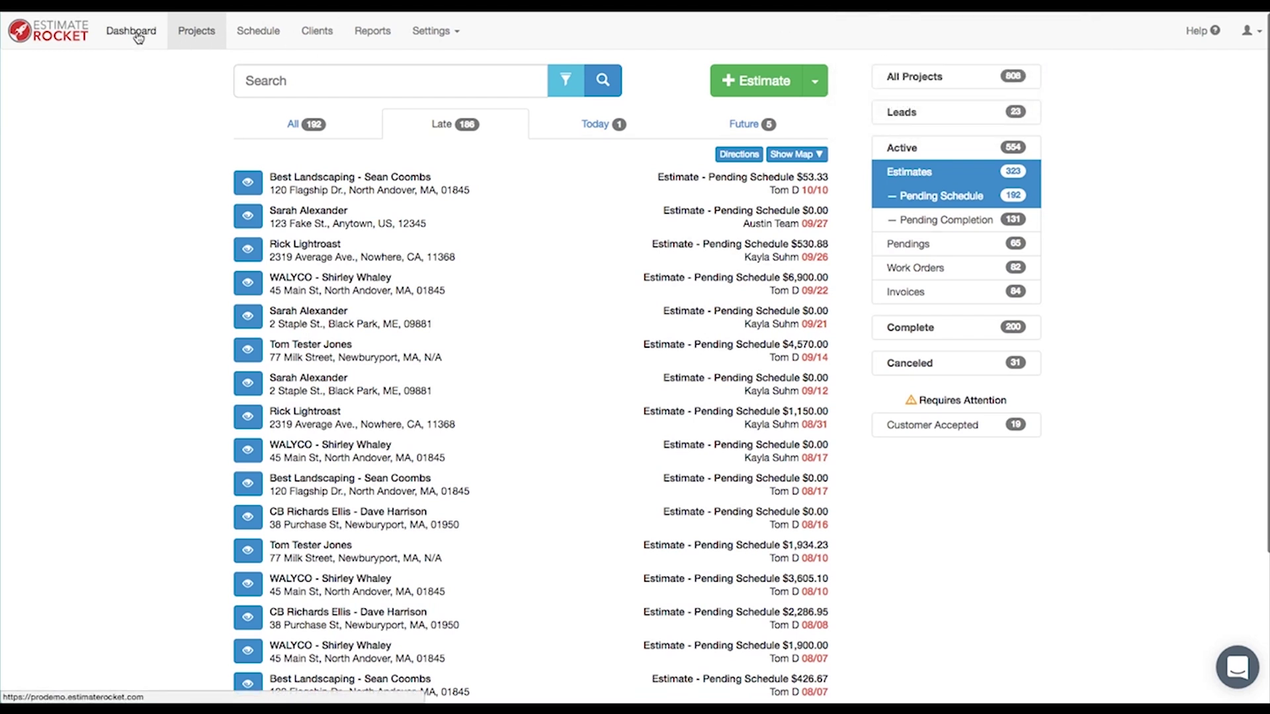
left_click(107, 36)
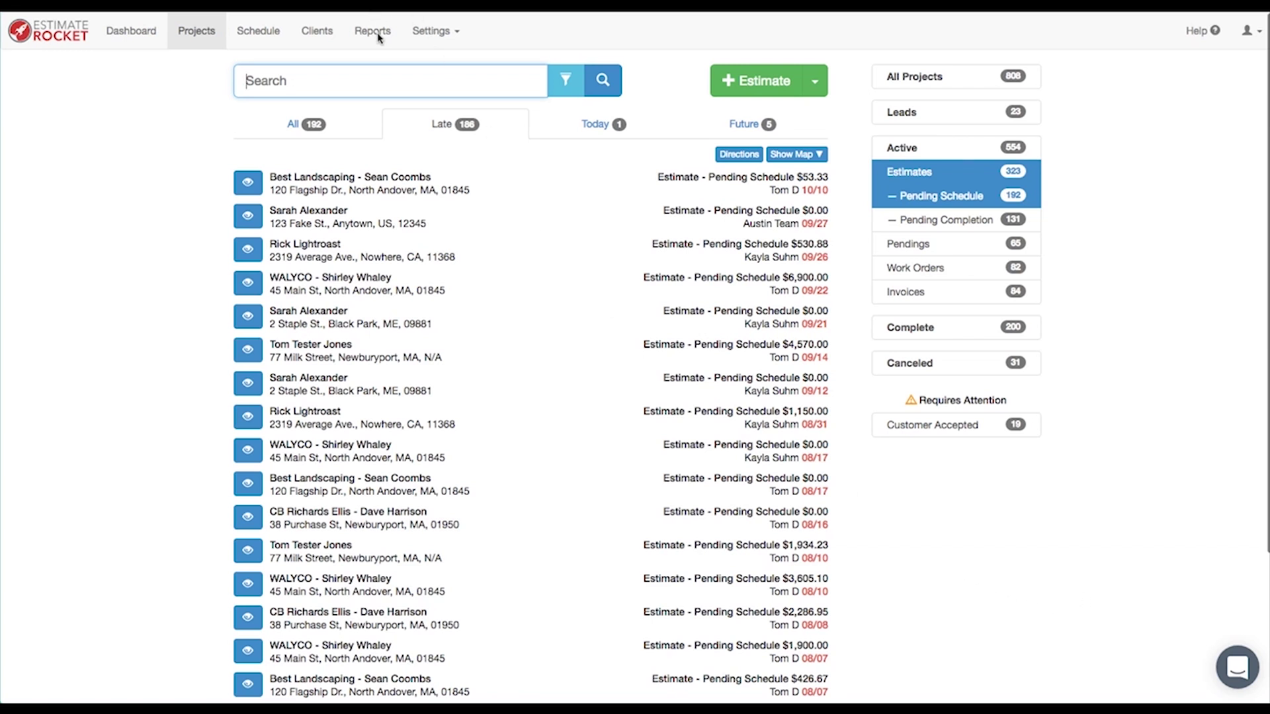
Step: List the active projects in the Pending - Pending Acceptance follow-up campaign
left_click(433, 33)
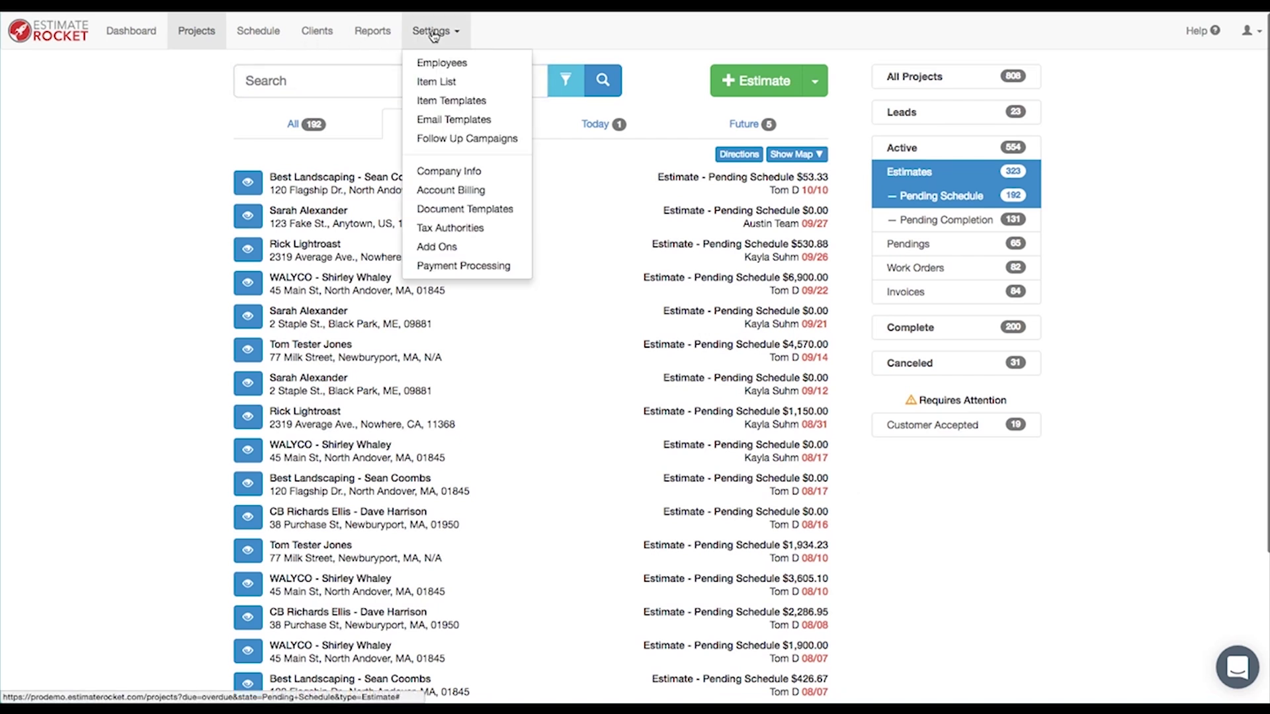
left_click(455, 139)
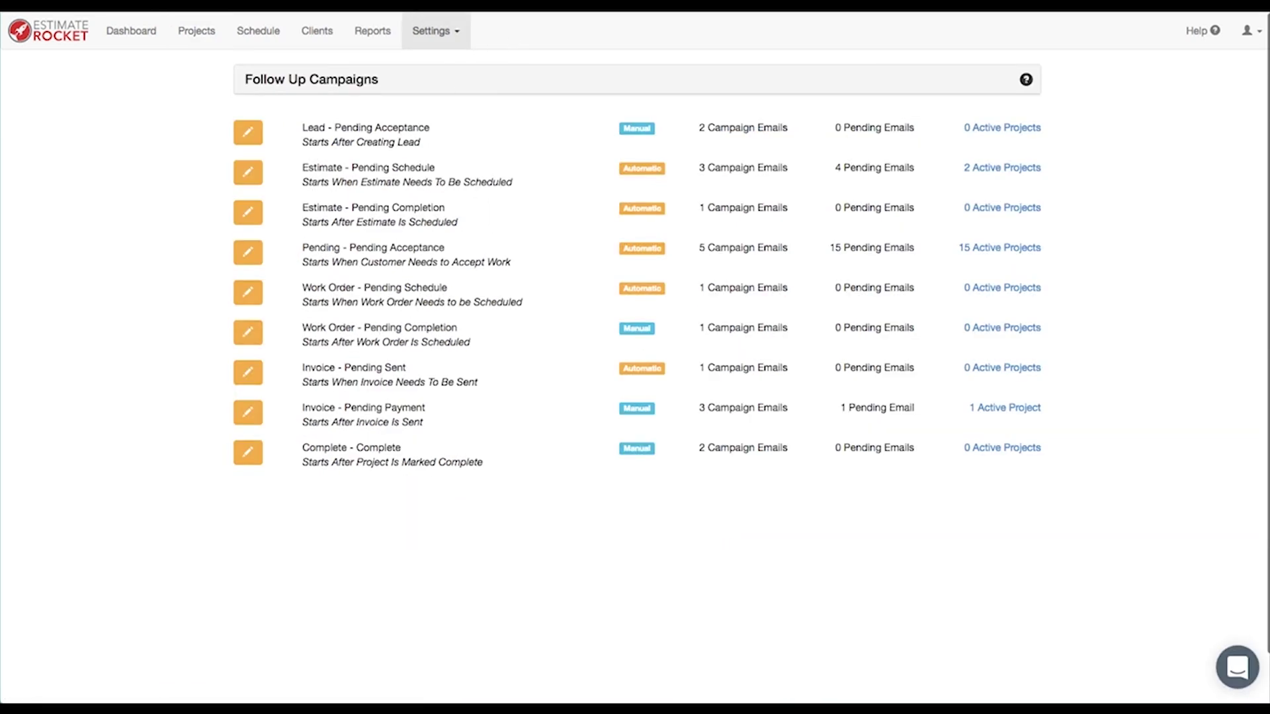
left_click(1000, 250)
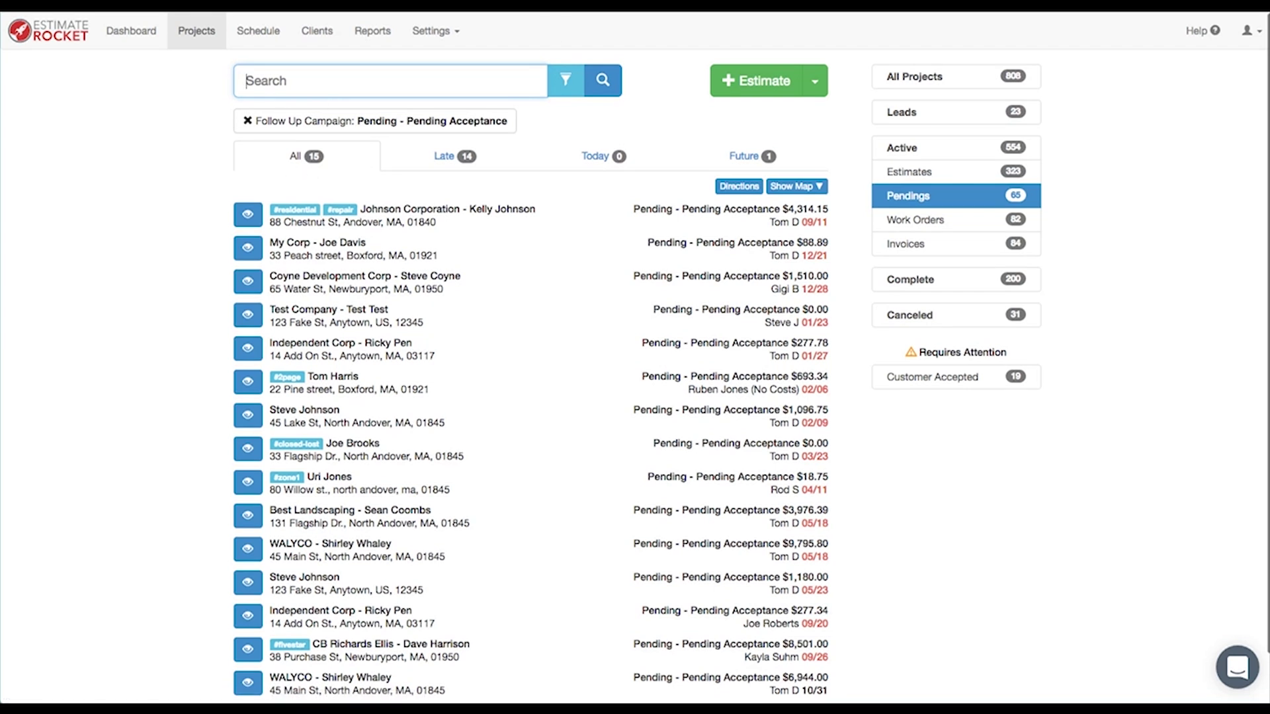
Step: Bookmark the campaign's filtered project list as "Pending Campaign" in the Bookmarks Bar folder
key("super+d")
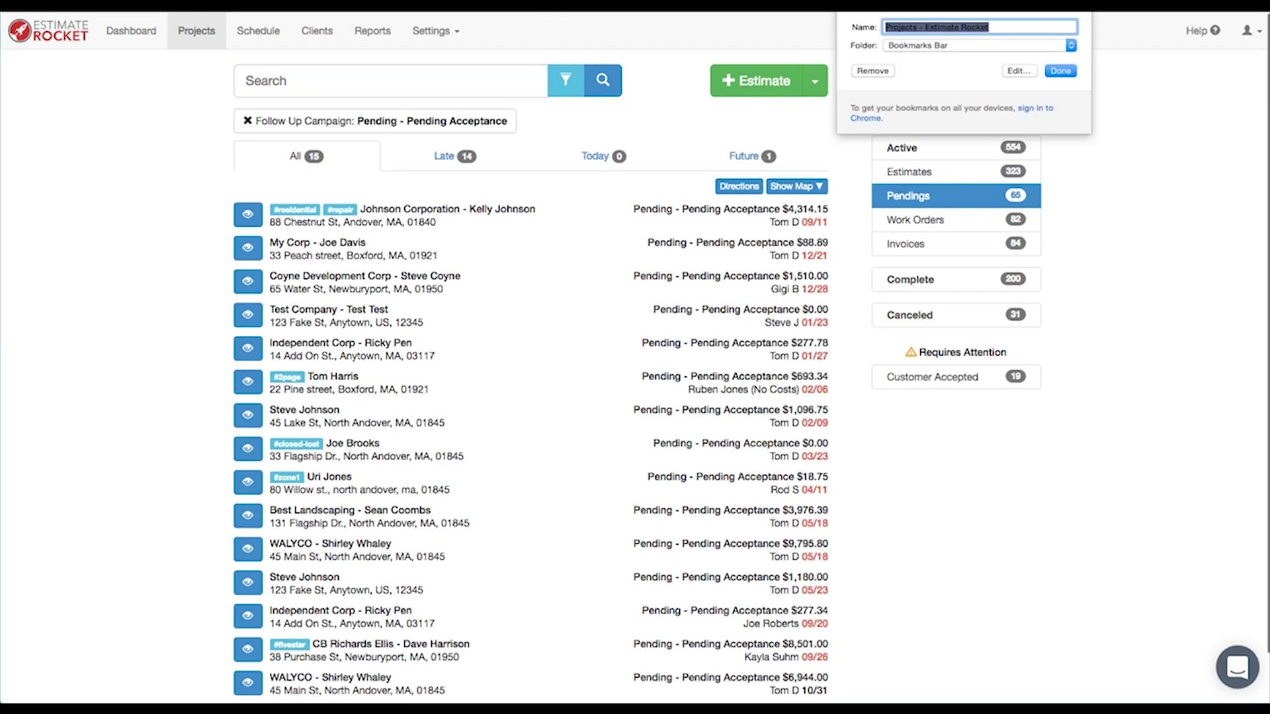
left_click(1016, 23)
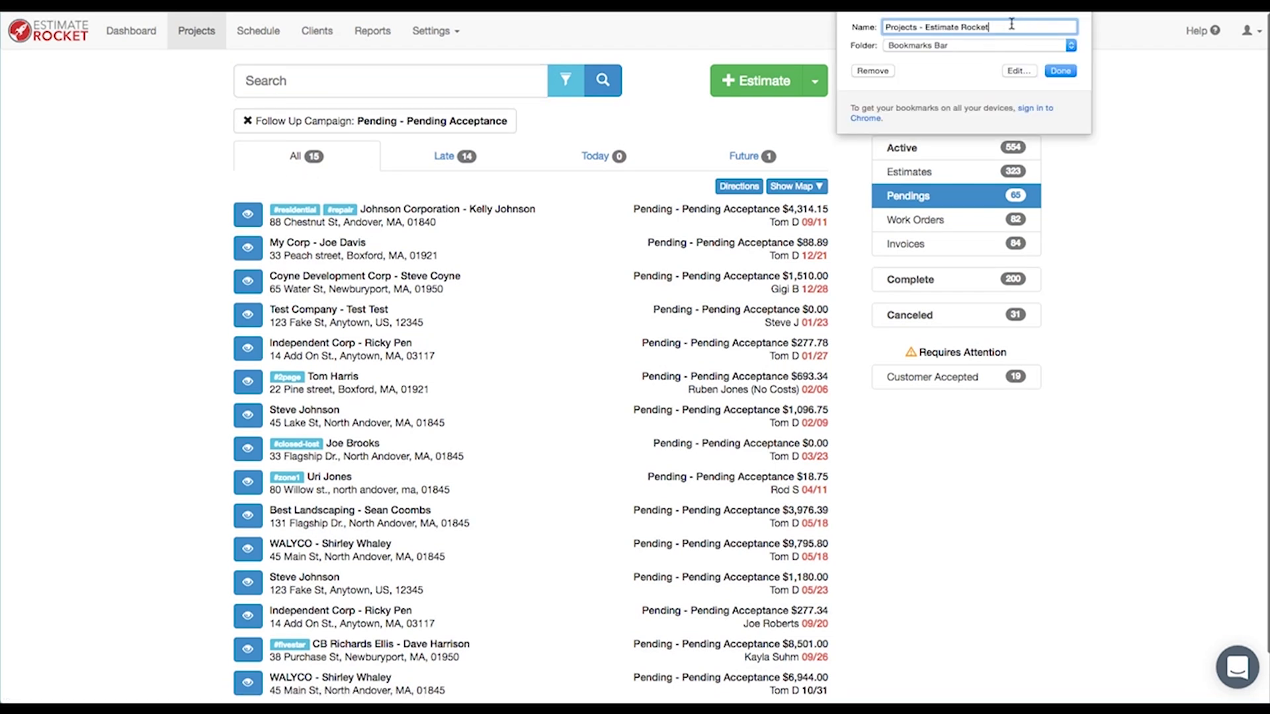
left_click_drag(1015, 24, 859, 27)
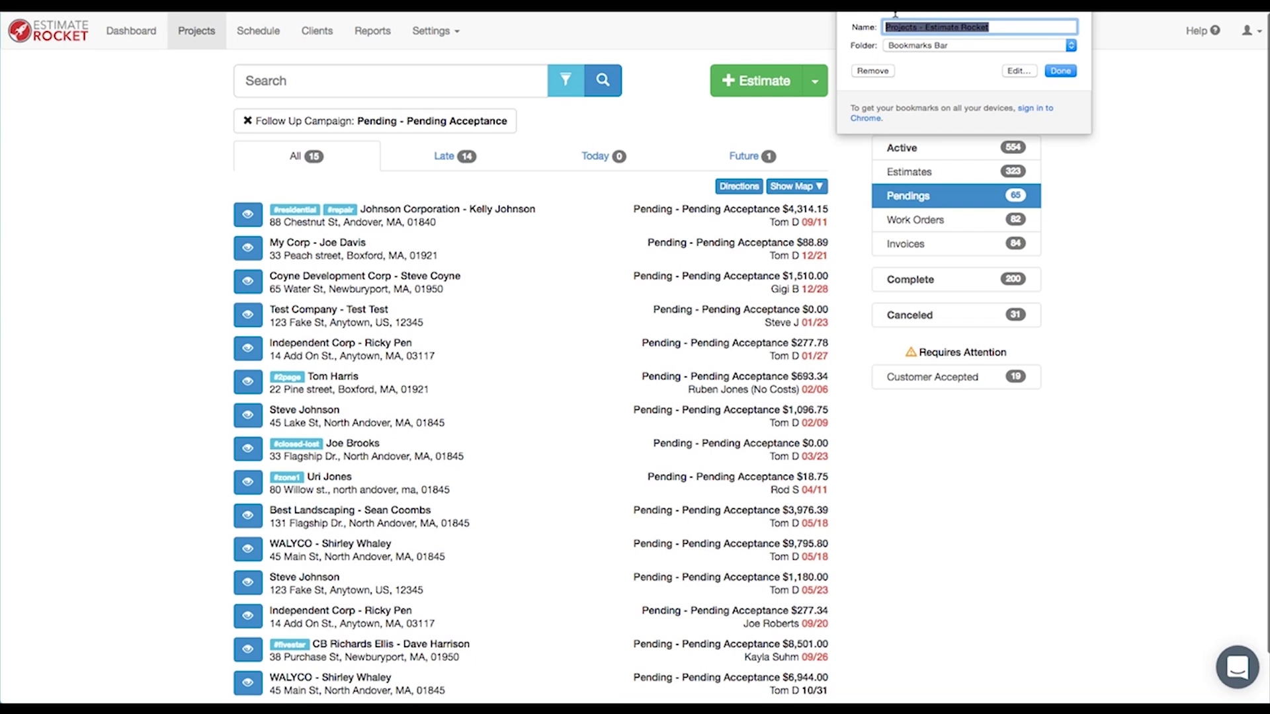
type("Pend")
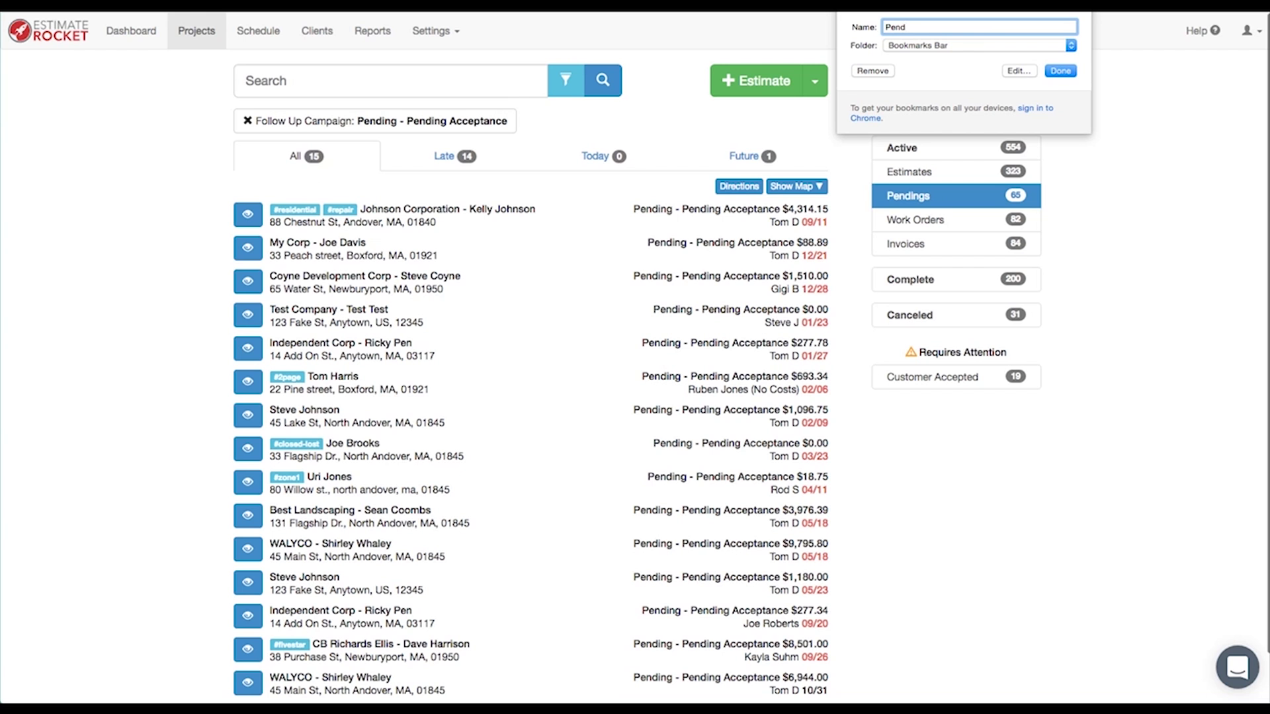
type("ing Campaing")
key("BackSpace")
key("BackSpace")
type("gn")
left_click(1062, 70)
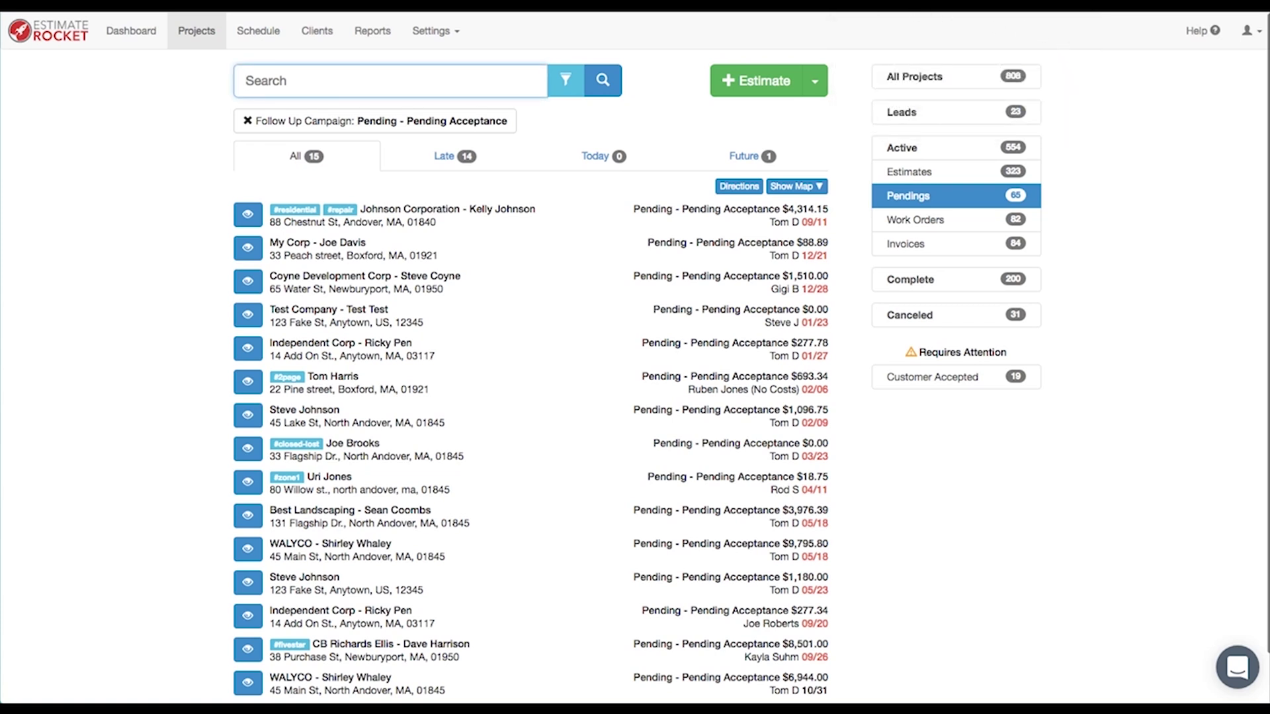
Step: Reopen the bookmarked late pending-schedule and pending campaign lists, and view the support chat conversations before closing them
left_click(480, 5)
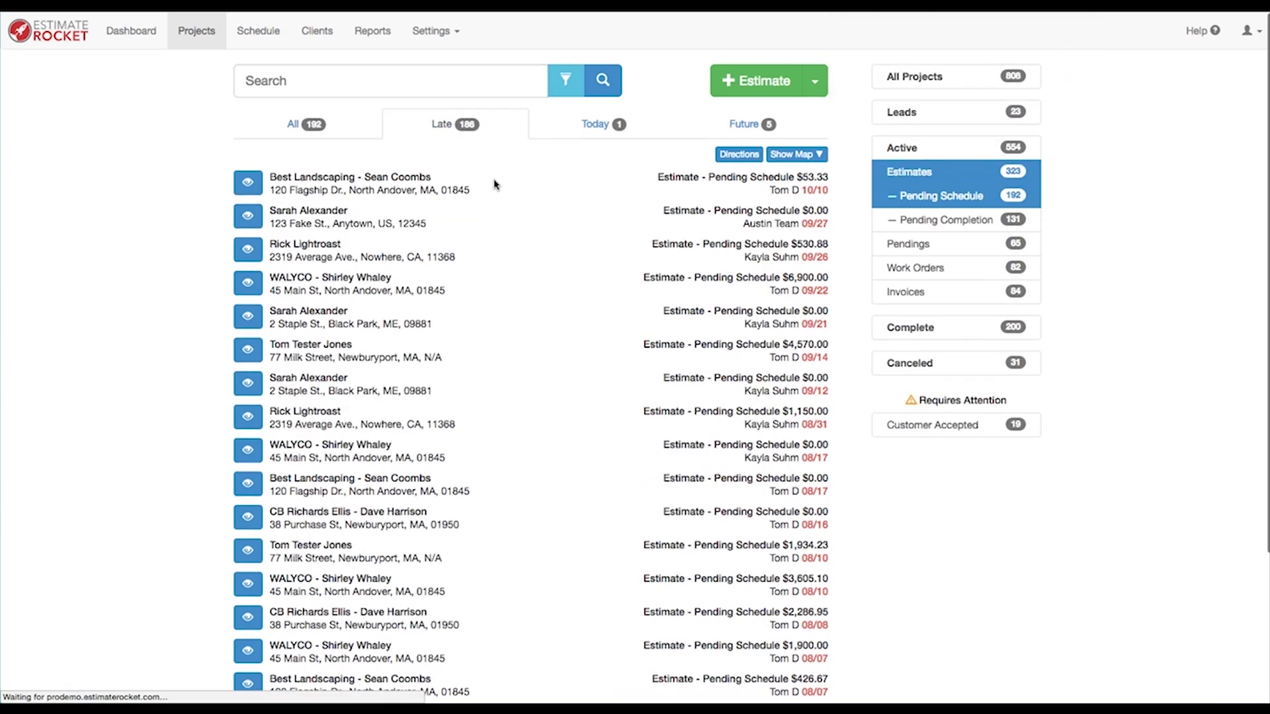
left_click(988, 3)
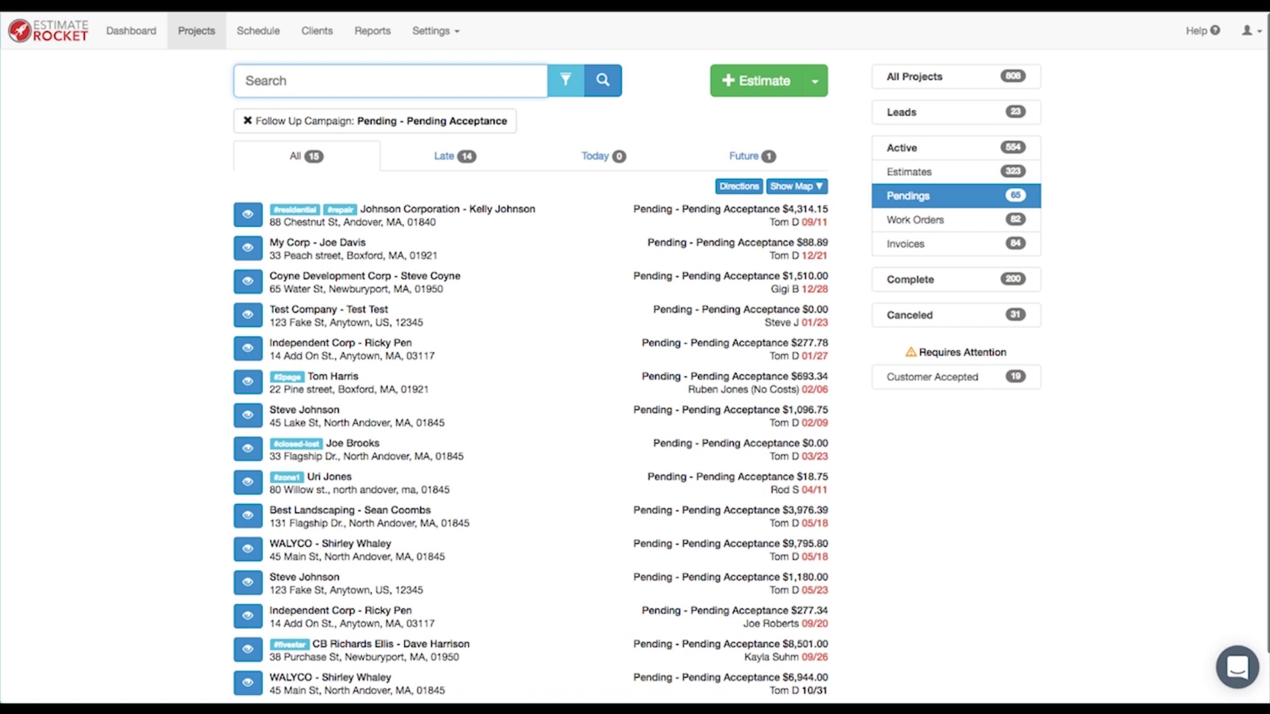
left_click(1233, 676)
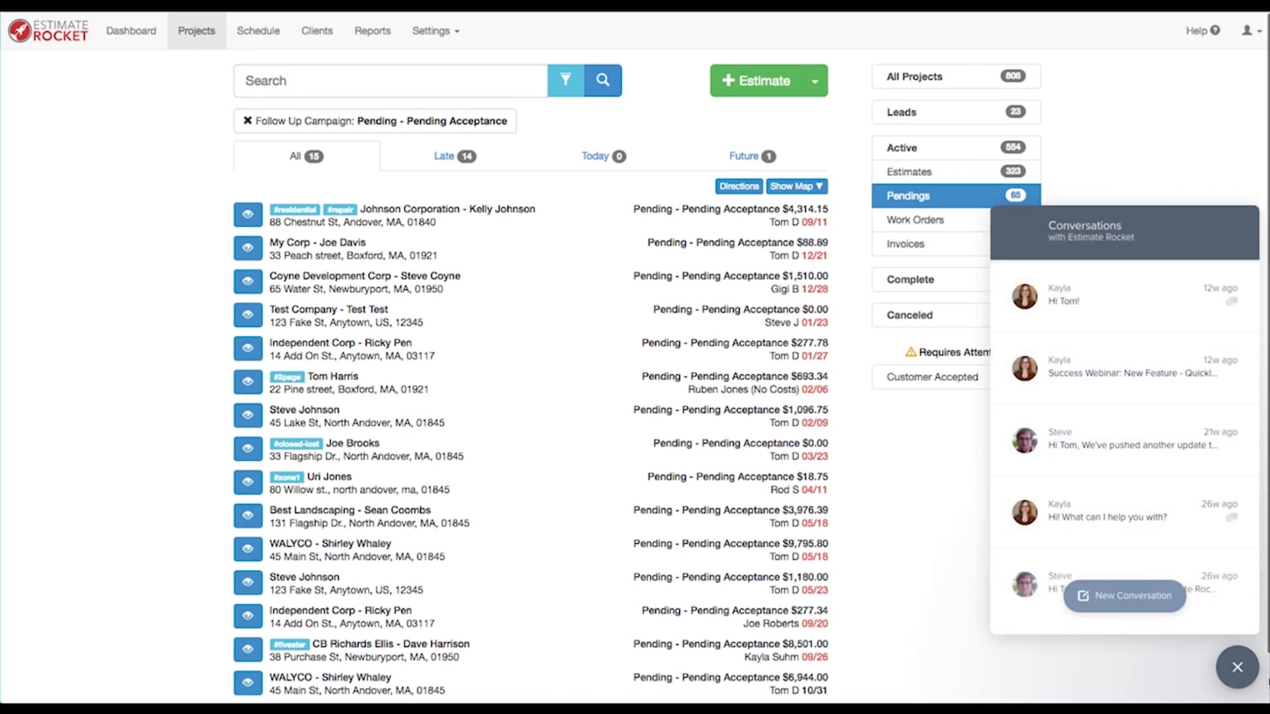
left_click(1236, 669)
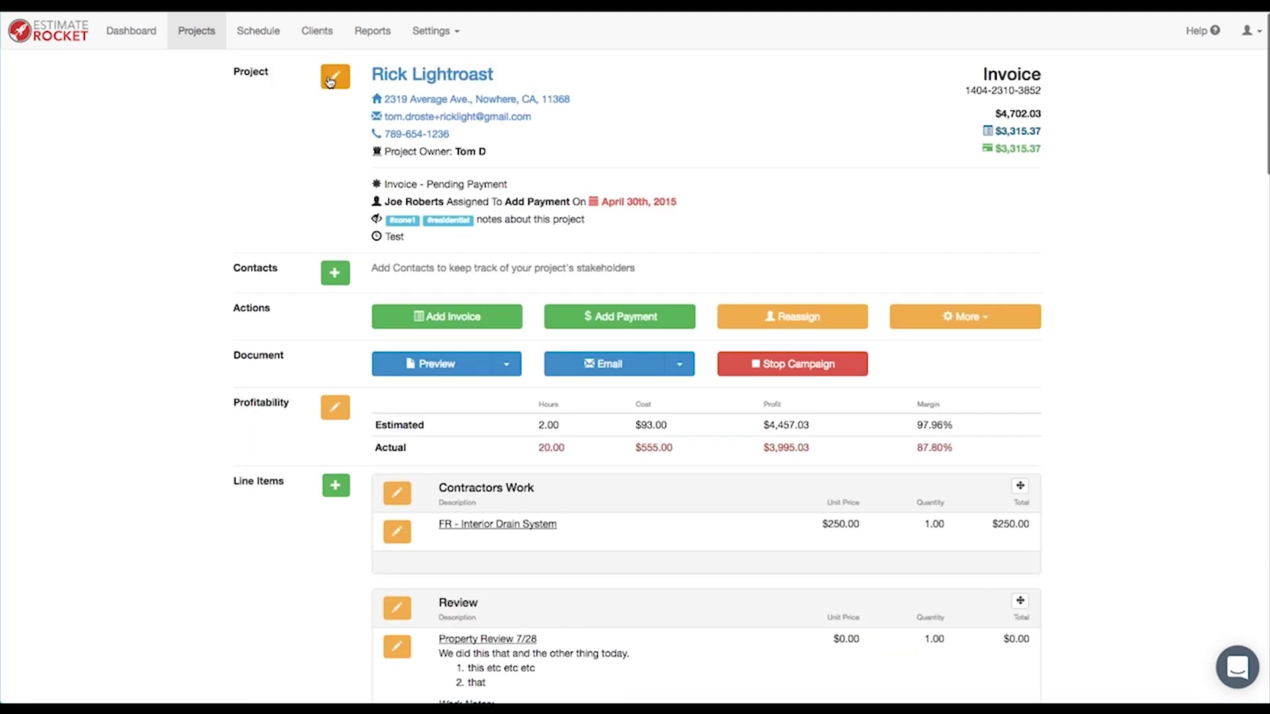
Step: View the editable details of the pending-payment invoice project without saving changes, and briefly open the support chat conversations
left_click(334, 78)
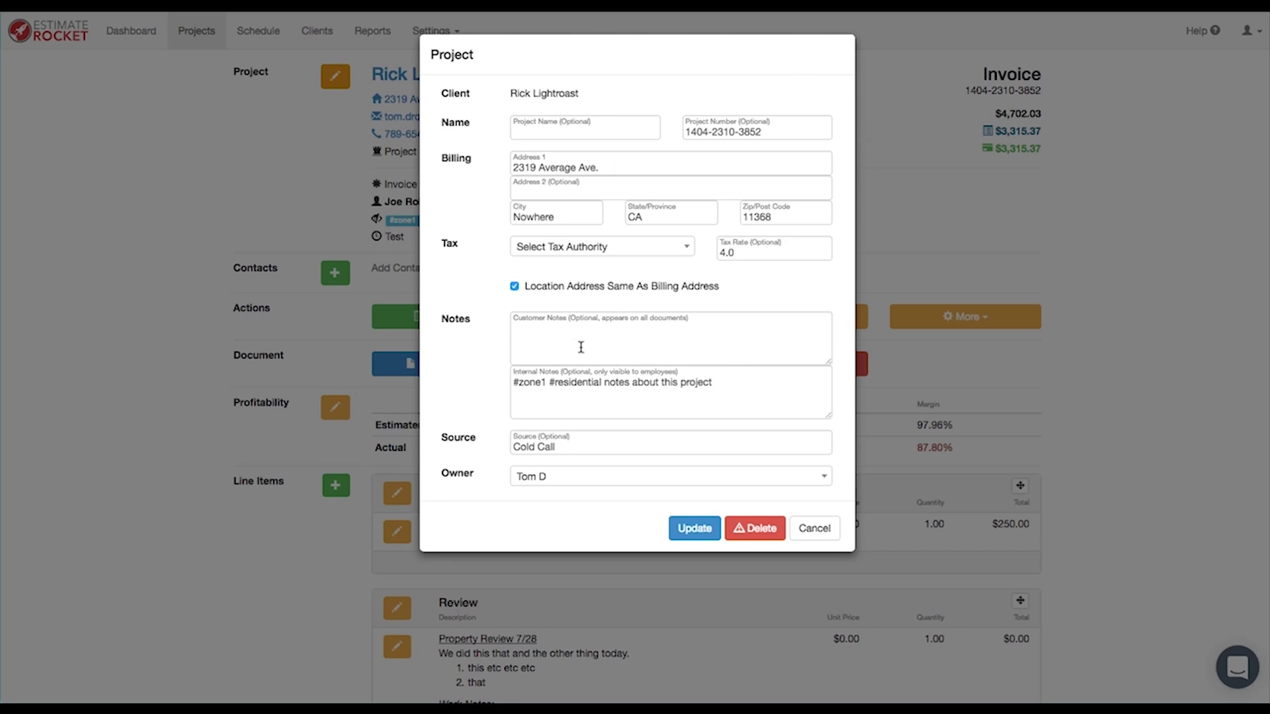
left_click(812, 536)
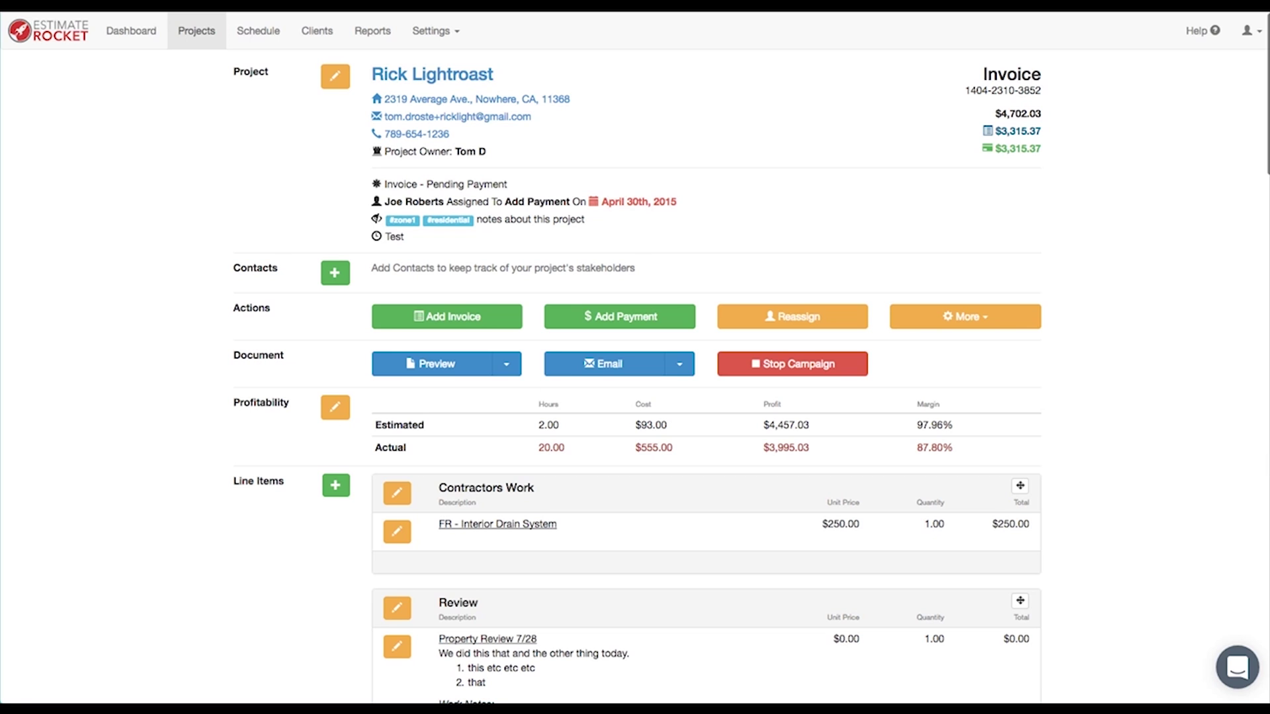
left_click(1234, 672)
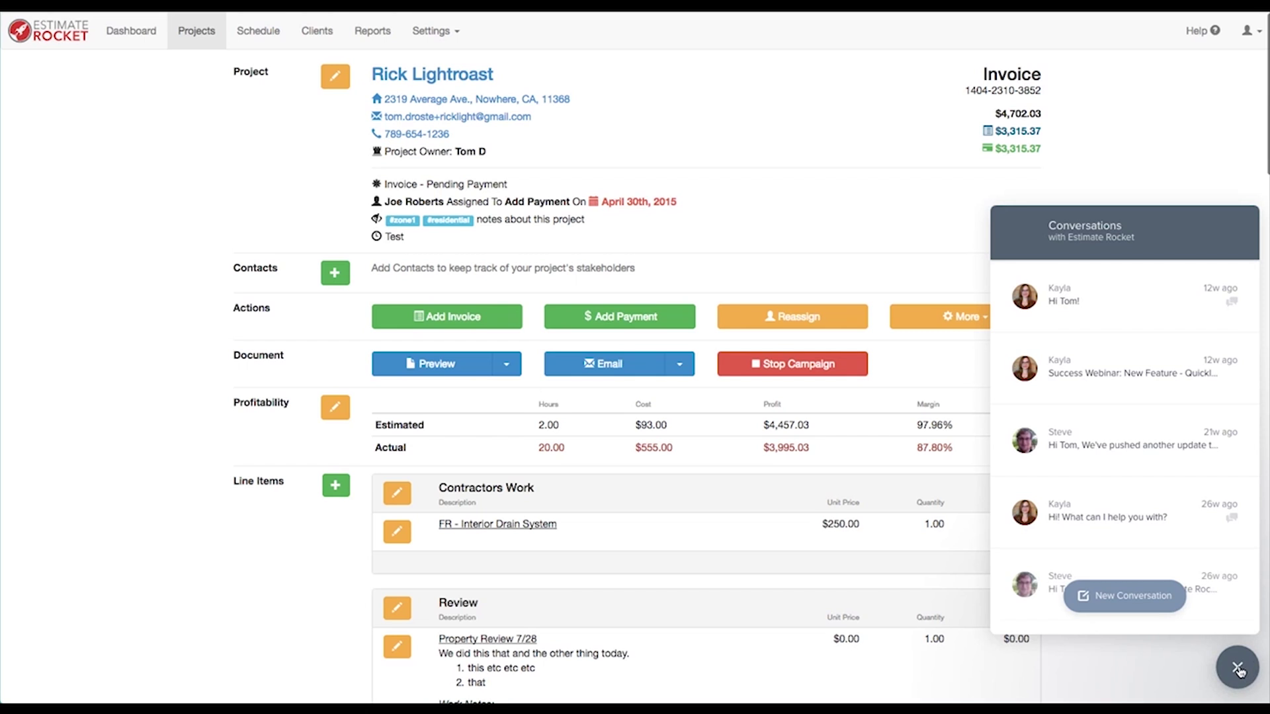
left_click(1236, 669)
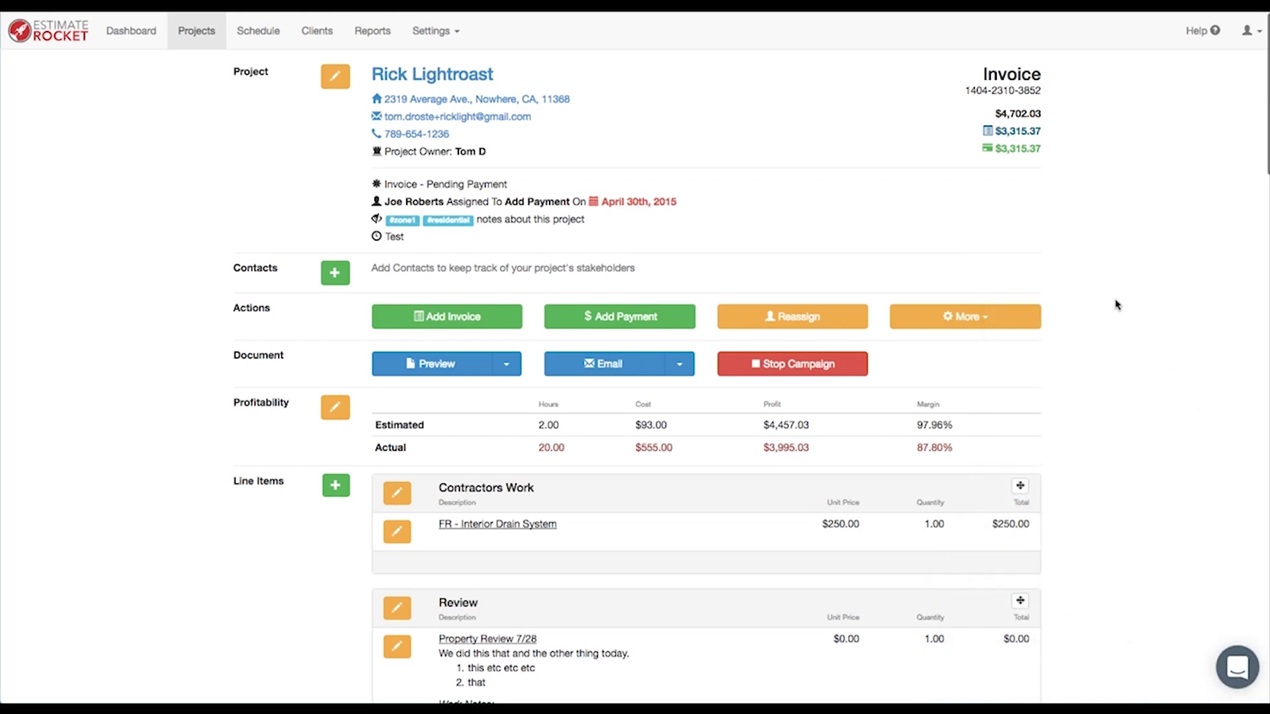